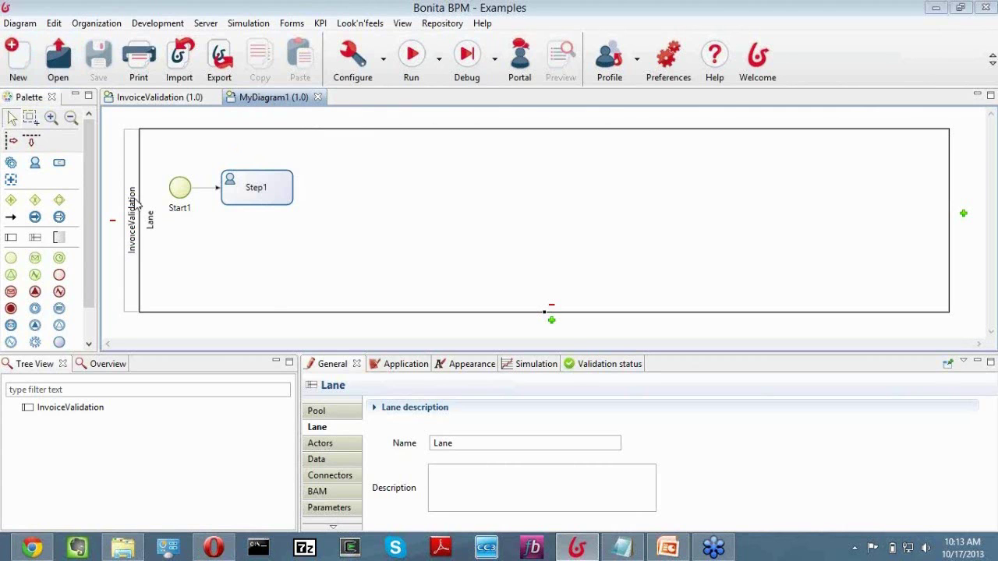
Inspect the InvoiceValidation pool, its lane, Start1 and Step1, then widen the Palette.
left_click(136, 203)
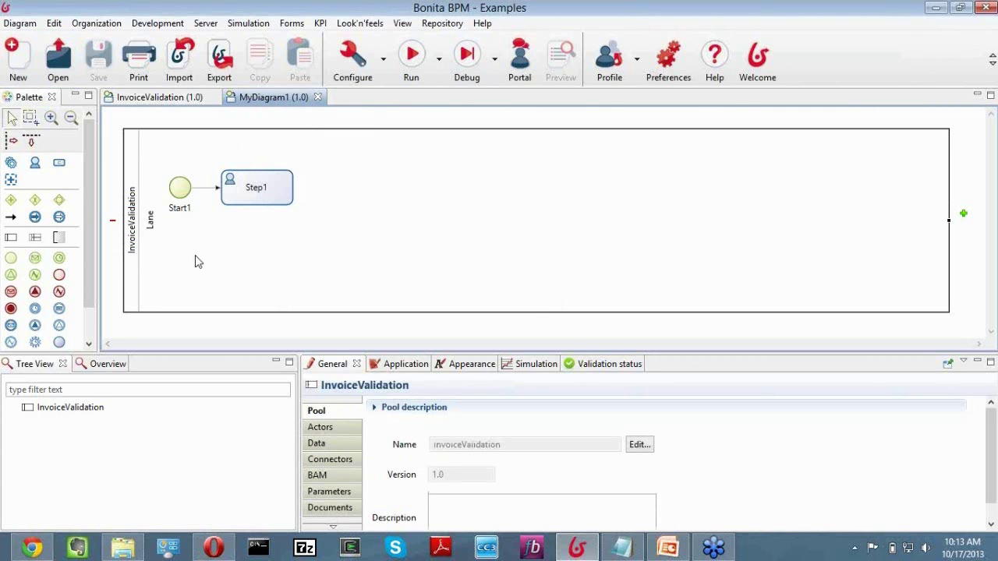
left_click(197, 262)
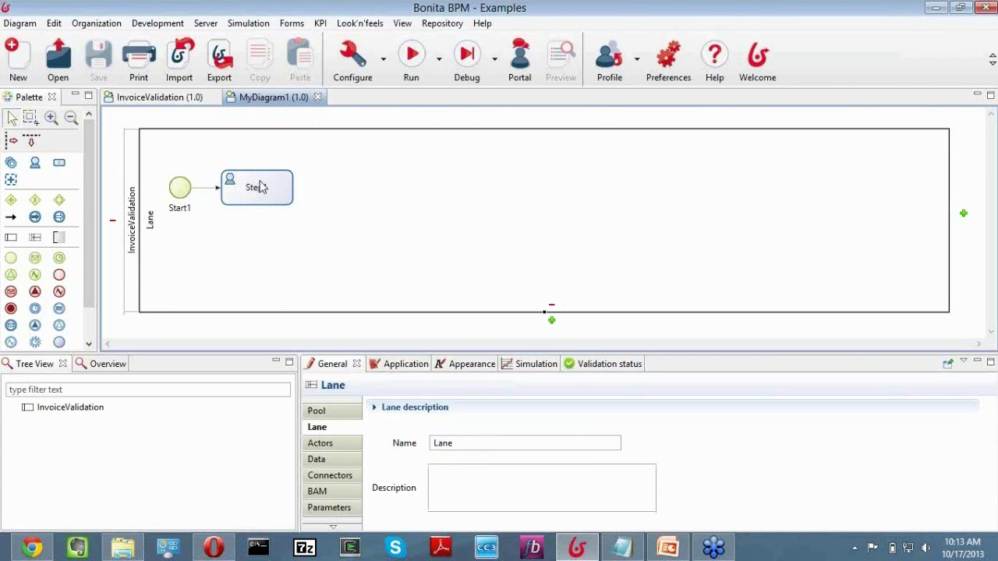
left_click(180, 192)
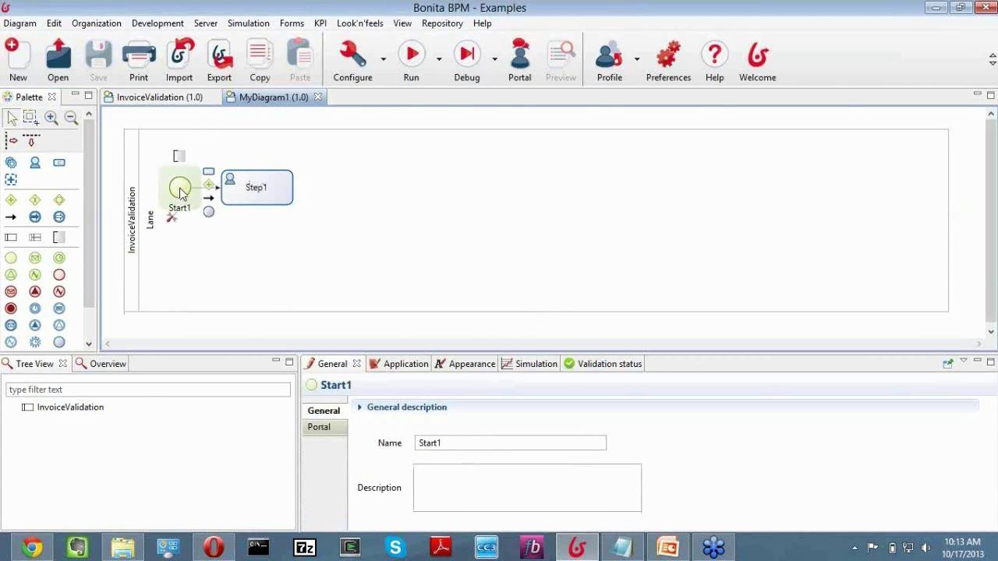
left_click(253, 184)
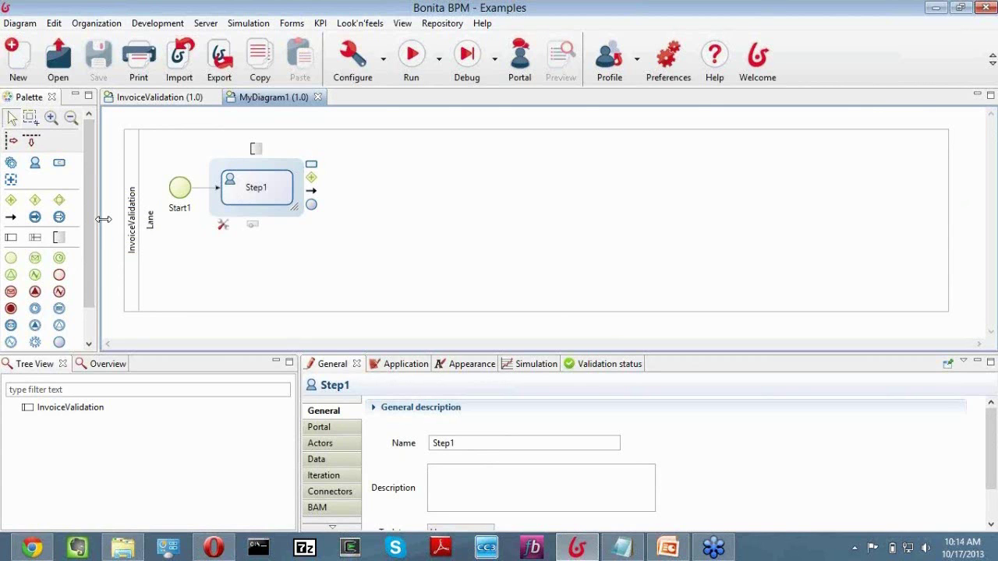
left_click_drag(104, 219, 135, 219)
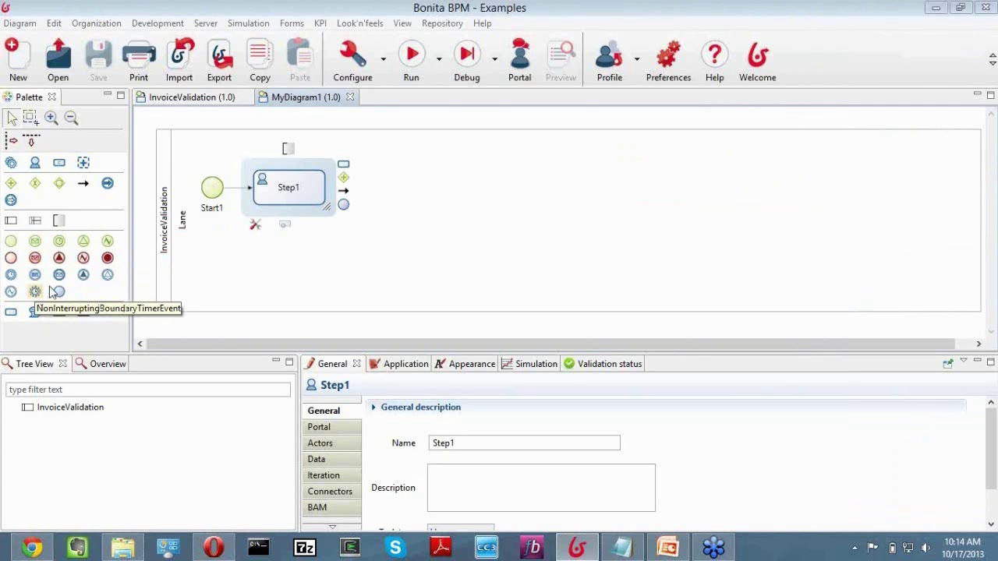
Add a human task Step2 in line beside Step1.
left_click(35, 163)
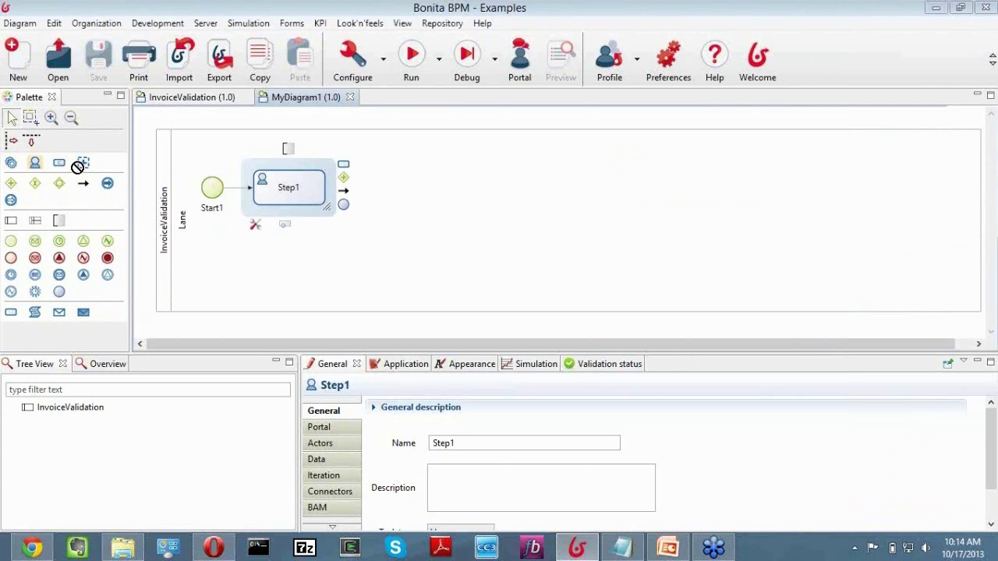
left_click(407, 190)
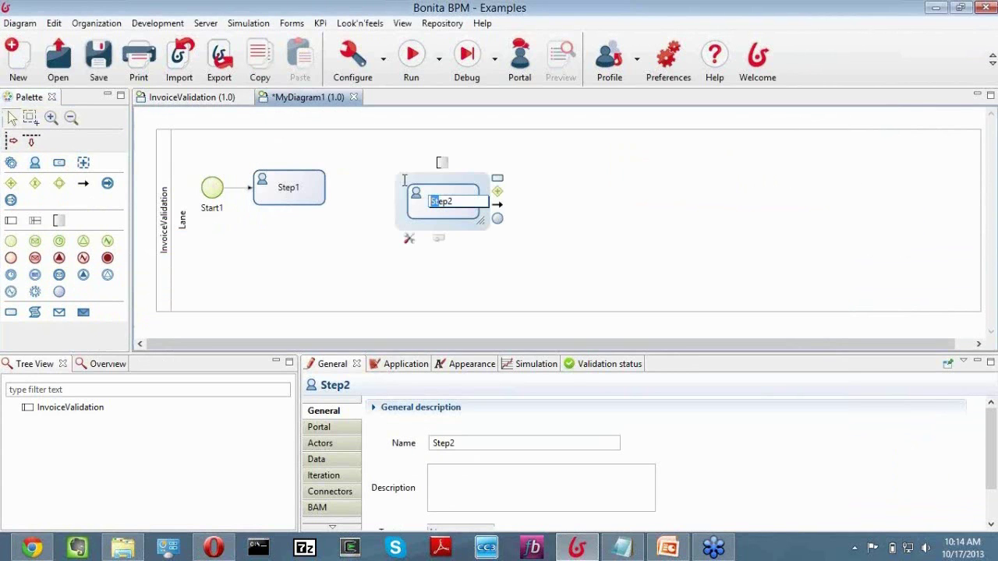
left_click_drag(372, 188, 372, 189)
Place an exclusive gateway Gateway1 to the right of Step2, aligned with the tasks.
left_click(36, 184)
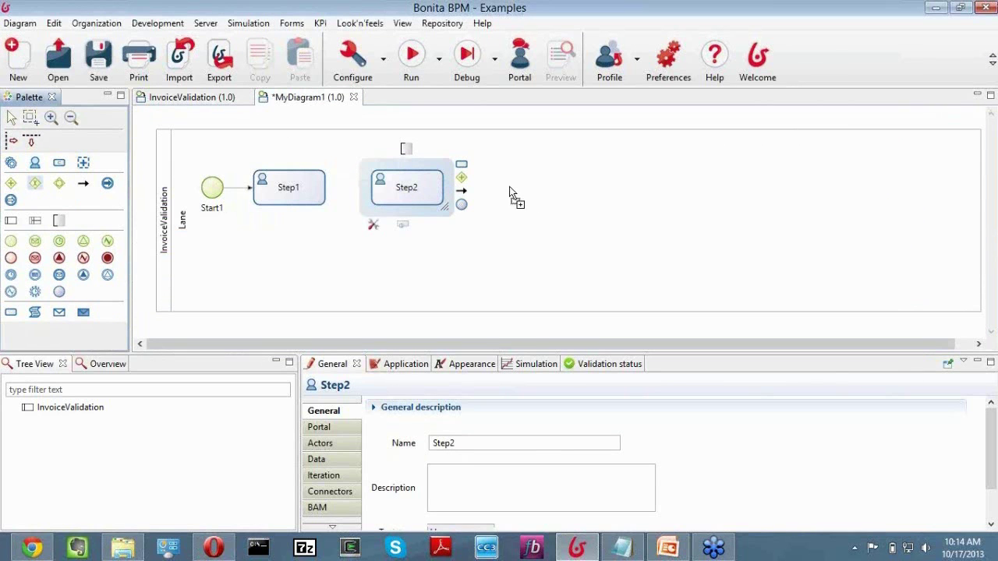
left_click(511, 193)
left_click_drag(527, 203, 515, 186)
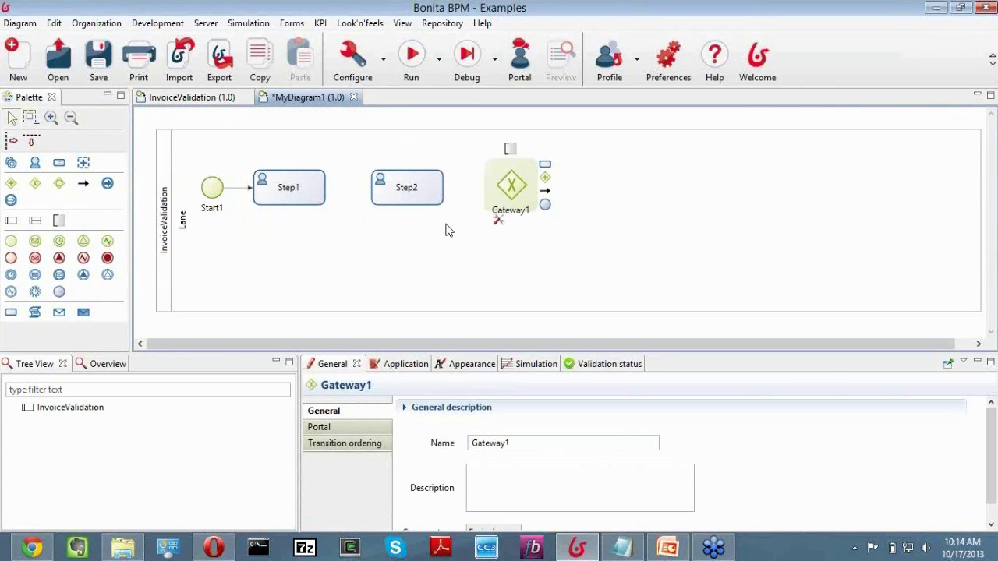
Check the sequence flow linking Step1 to Step2.
left_click(301, 178)
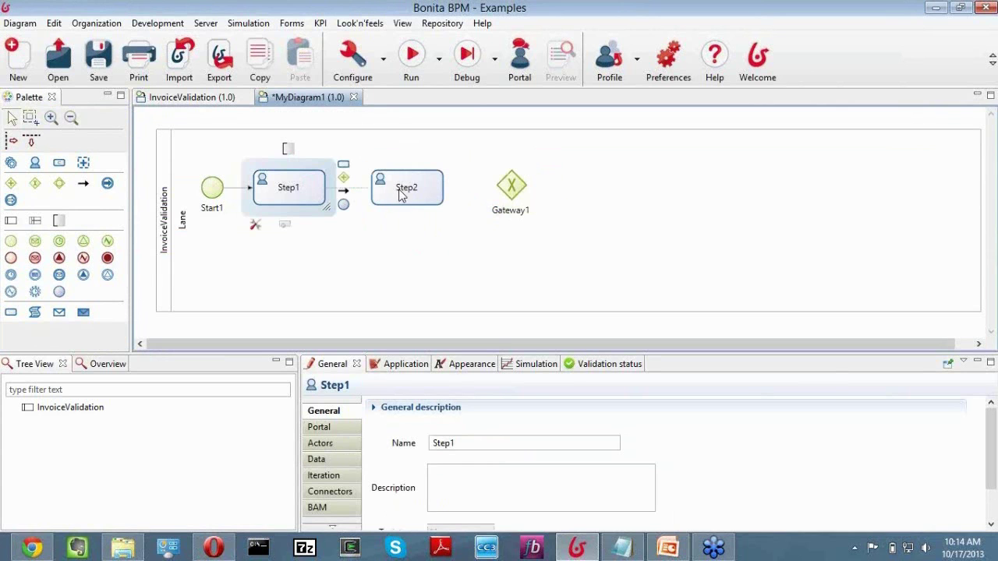
left_click(348, 189)
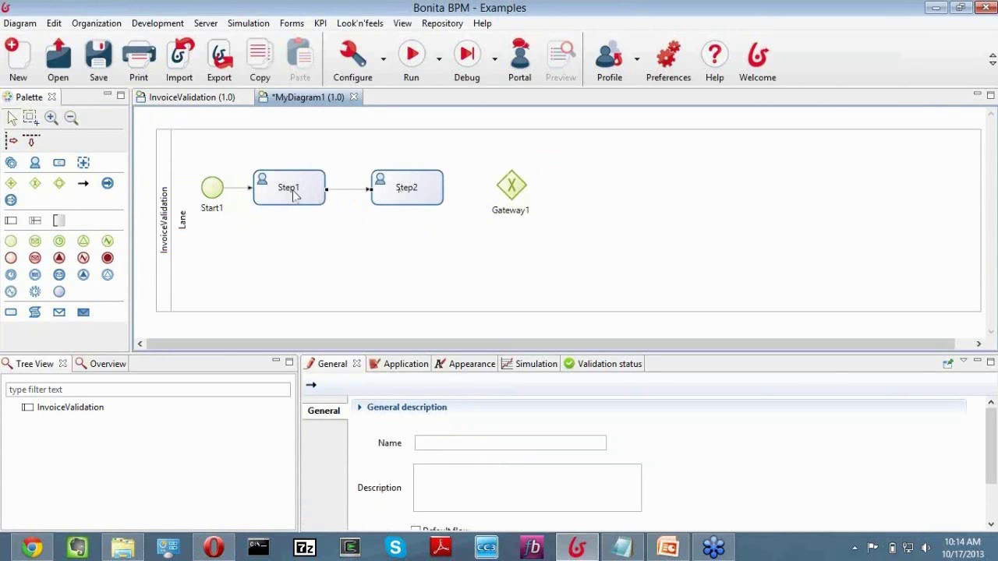
left_click(295, 195)
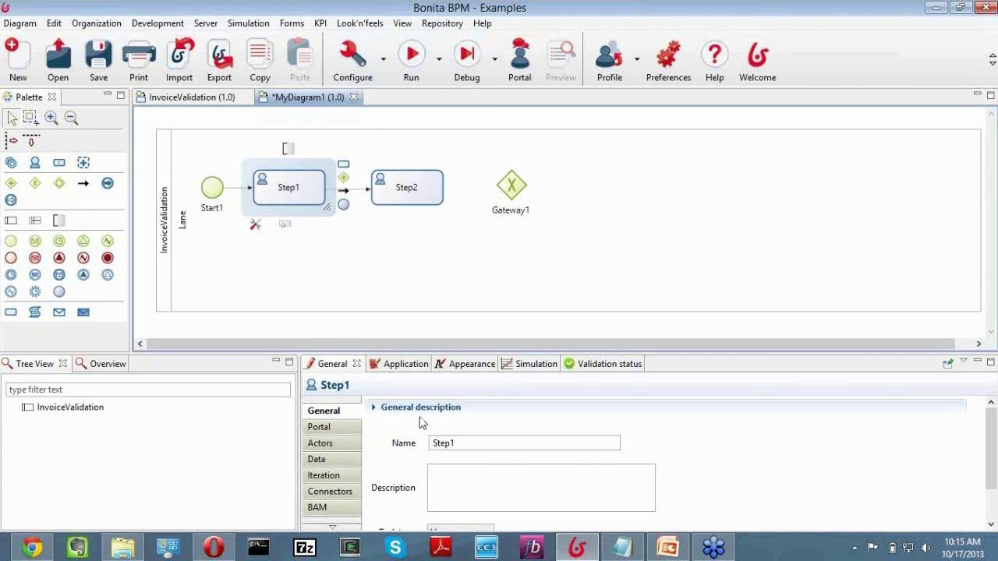
Rename Step1 to 'Create Request'.
left_click_drag(456, 443, 422, 445)
type("Create")
key("BackSpace")
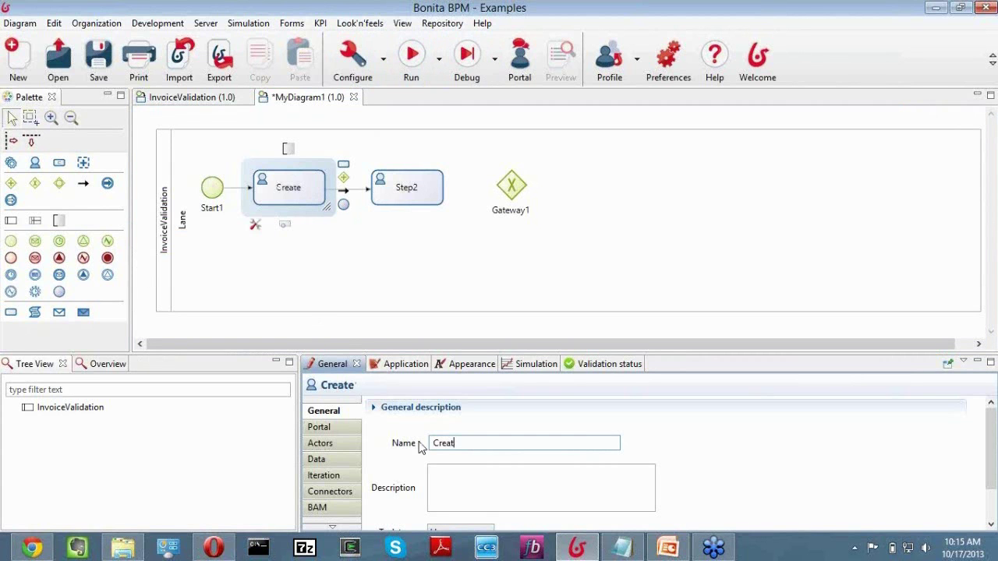
type("ing")
key("BackSpace")
key("BackSpace")
key("BackSpace")
key("BackSpace")
type("e REqu")
key("BackSpace")
key("BackSpace")
key("BackSpace")
key("BackSpace")
type("equ")
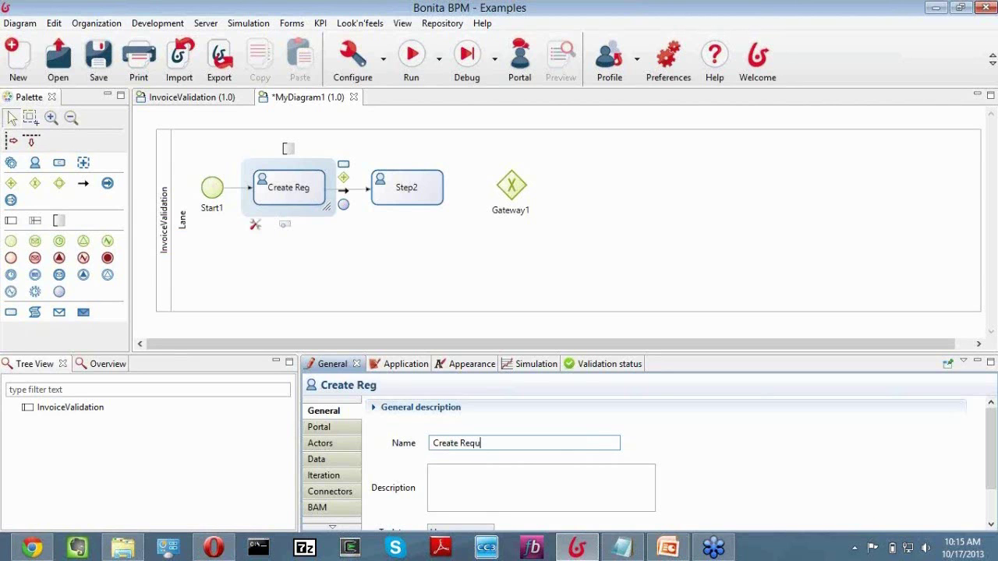
type("est")
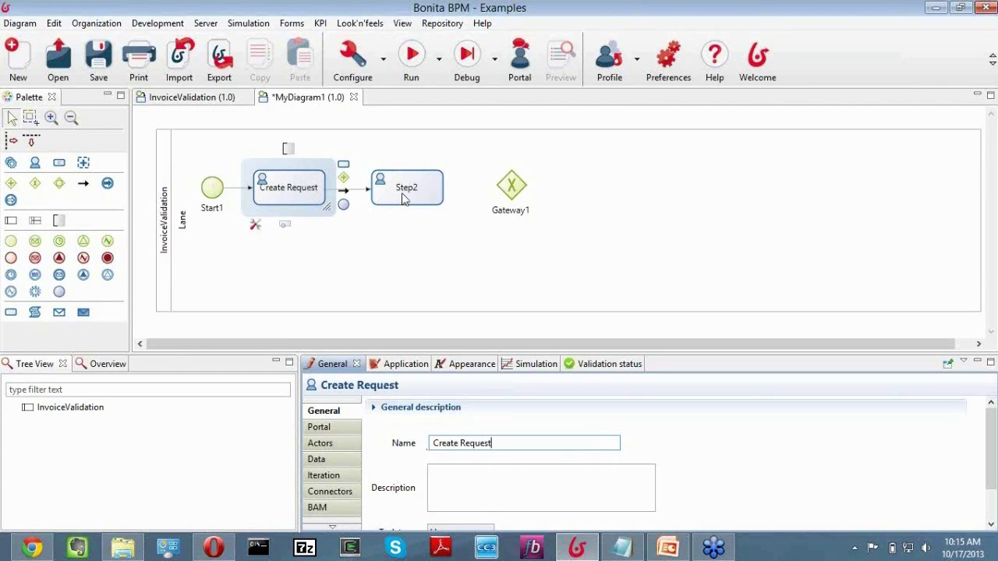
Rename Step2 to 'Level 1 Approval'.
left_click(403, 199)
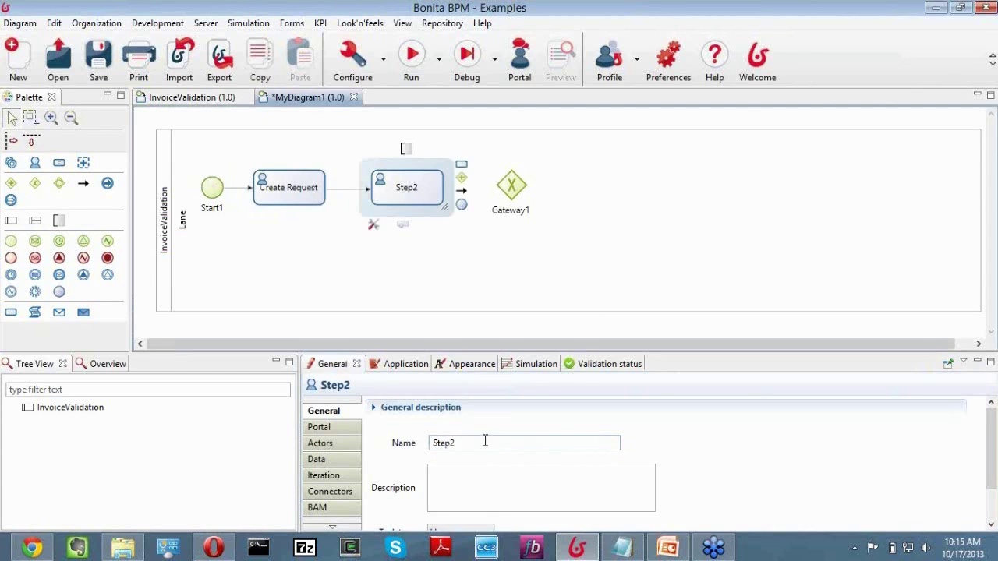
double_click(474, 443)
type("Le")
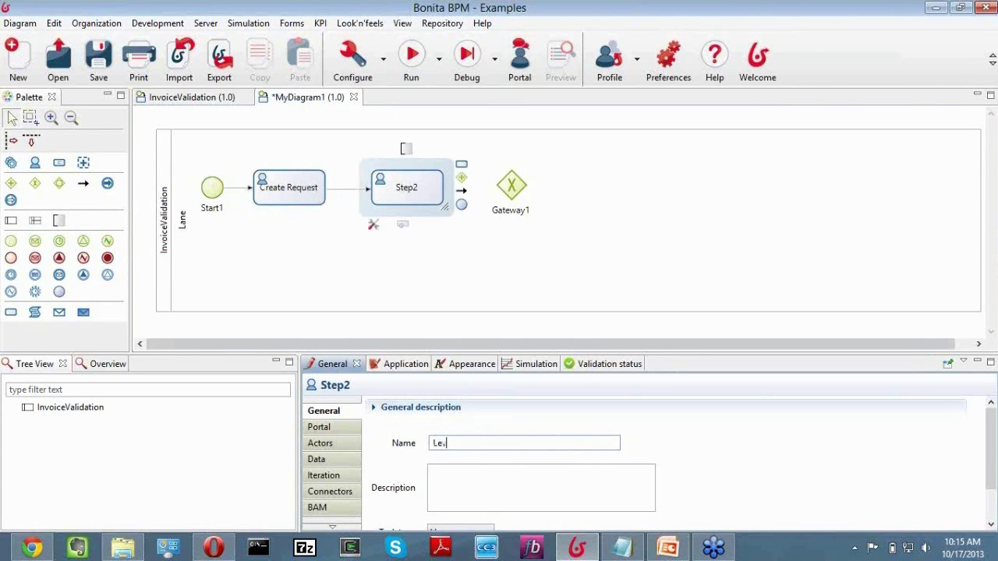
type("vel 1 Approval")
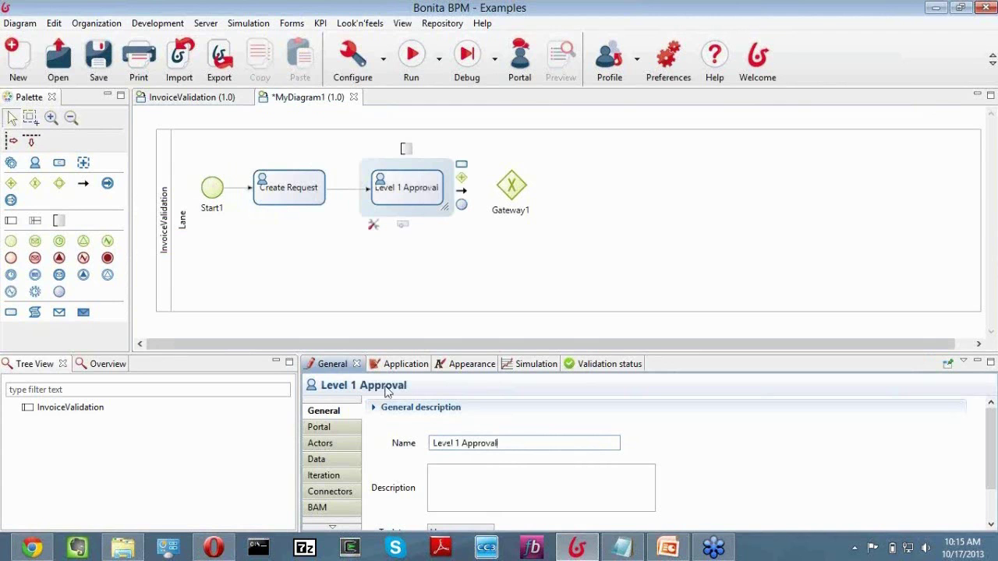
Draw a sequence flow from Level 1 Approval to Gateway1.
left_click(281, 201)
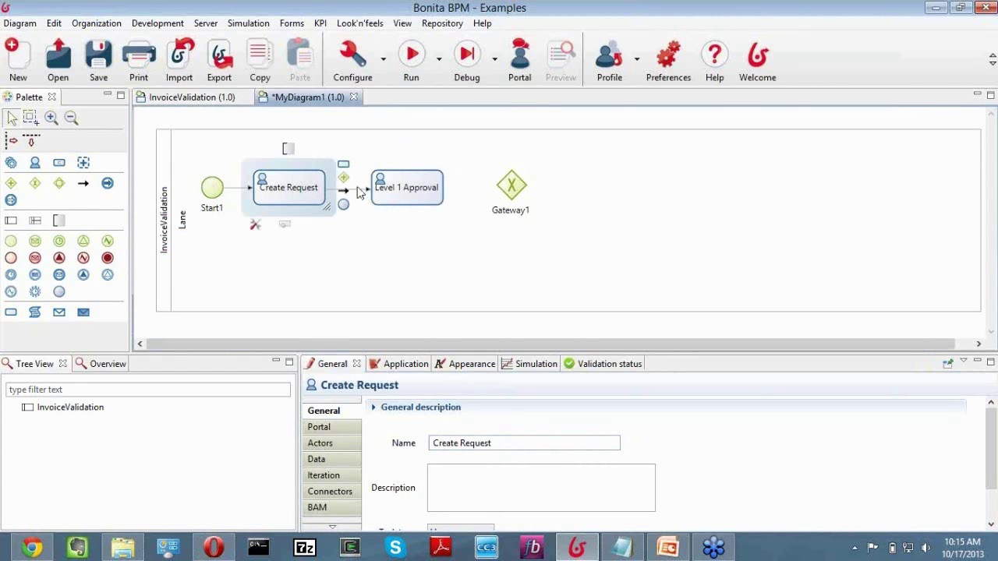
left_click(402, 197)
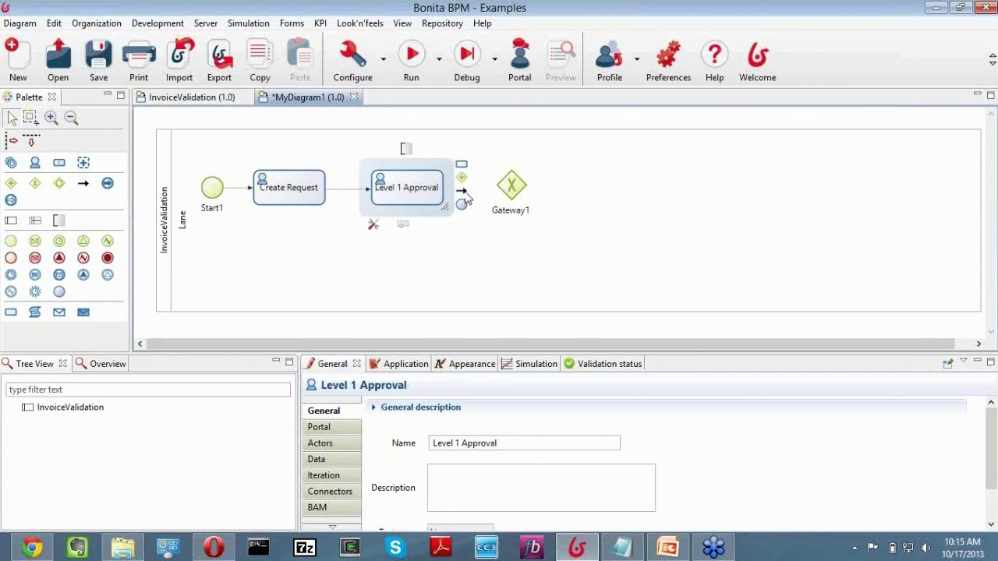
left_click_drag(468, 196, 513, 204)
Finish the flow into Gateway1, rename it '> 5000?', and add a following Step1 task.
left_click(515, 208)
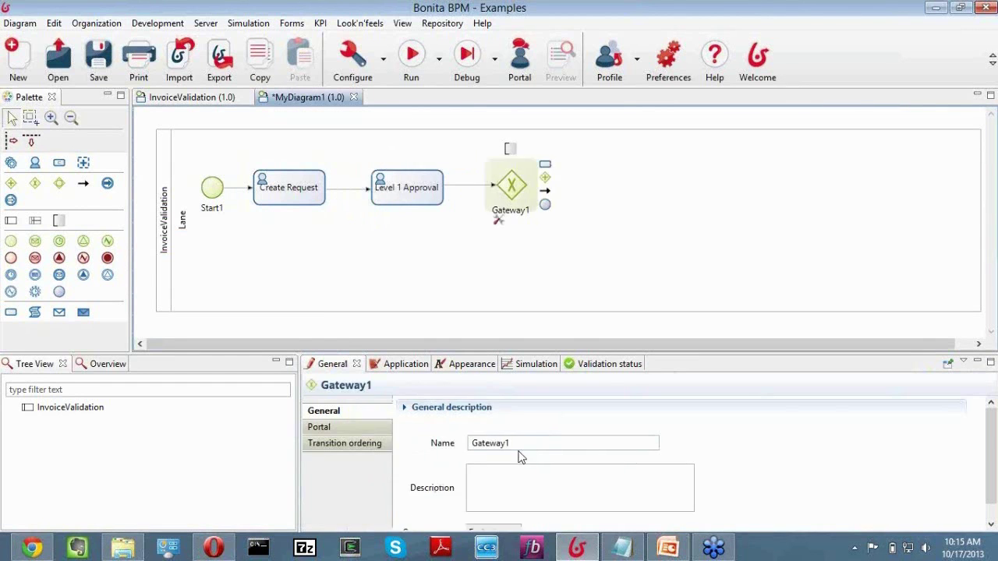
left_click(469, 443)
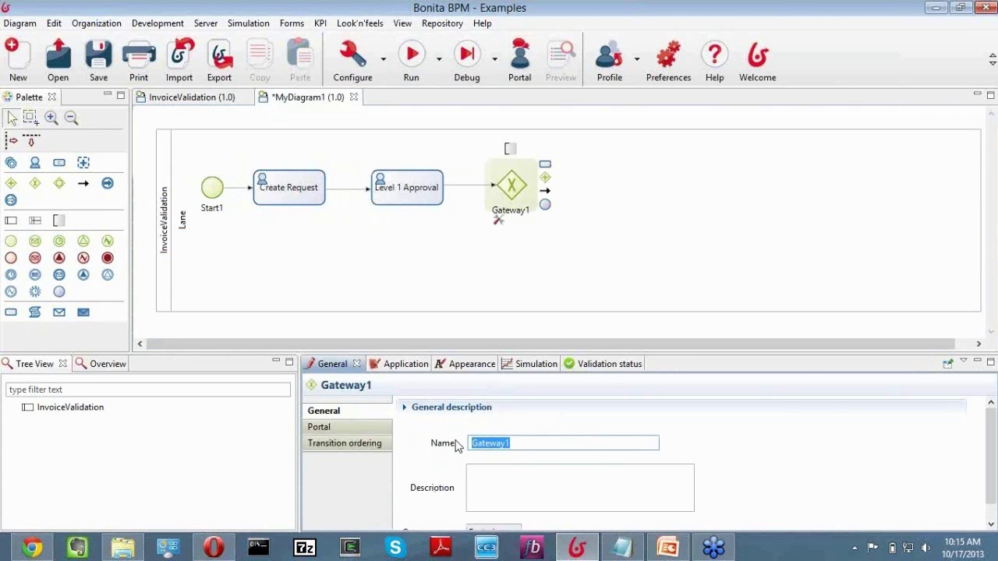
type("<")
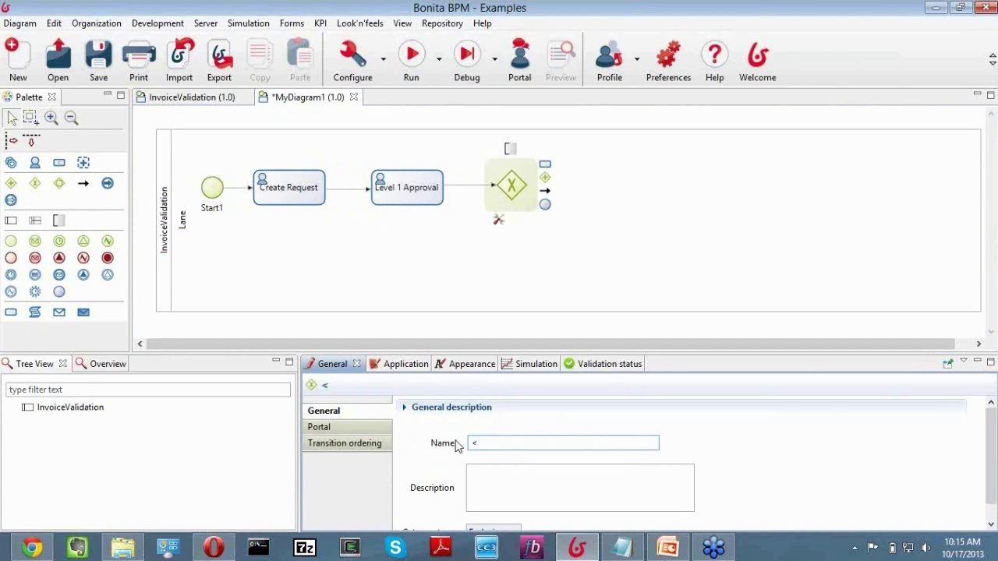
key("BackSpace")
type("> 5000?")
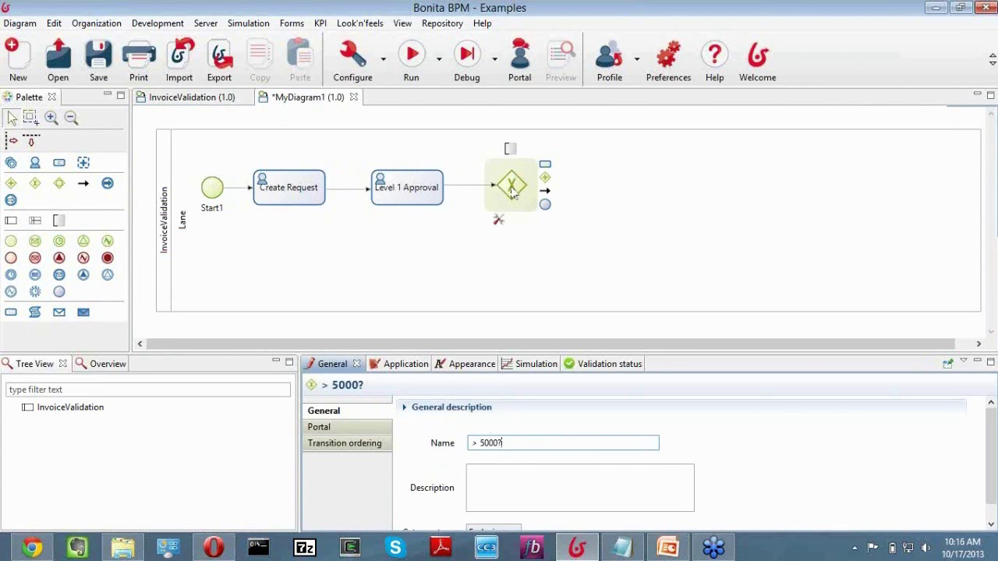
left_click(538, 168)
left_click_drag(545, 162, 635, 188)
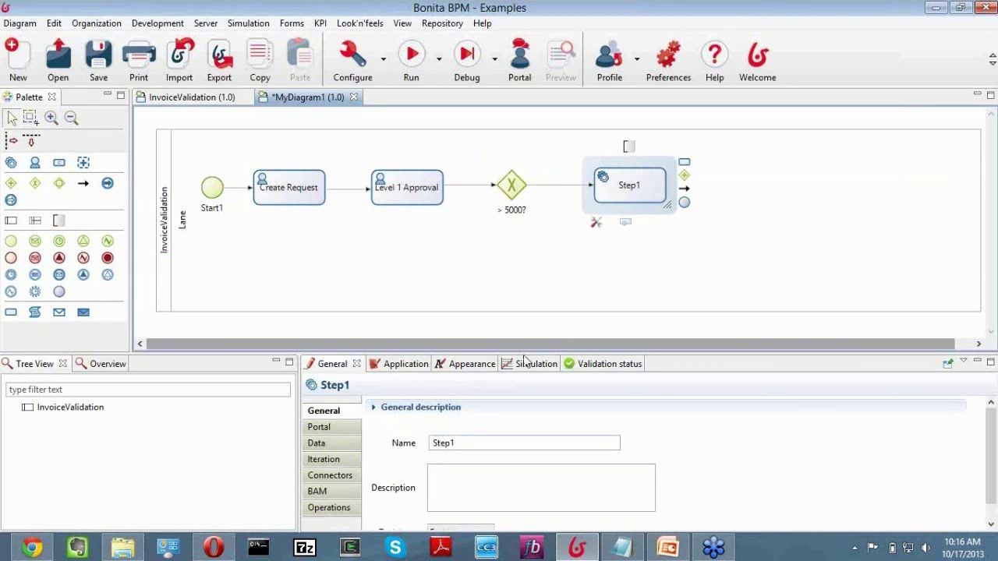
Make Step1 a human task named 'Level 2 Approval' and align it with the row.
left_click_drag(524, 353, 523, 308)
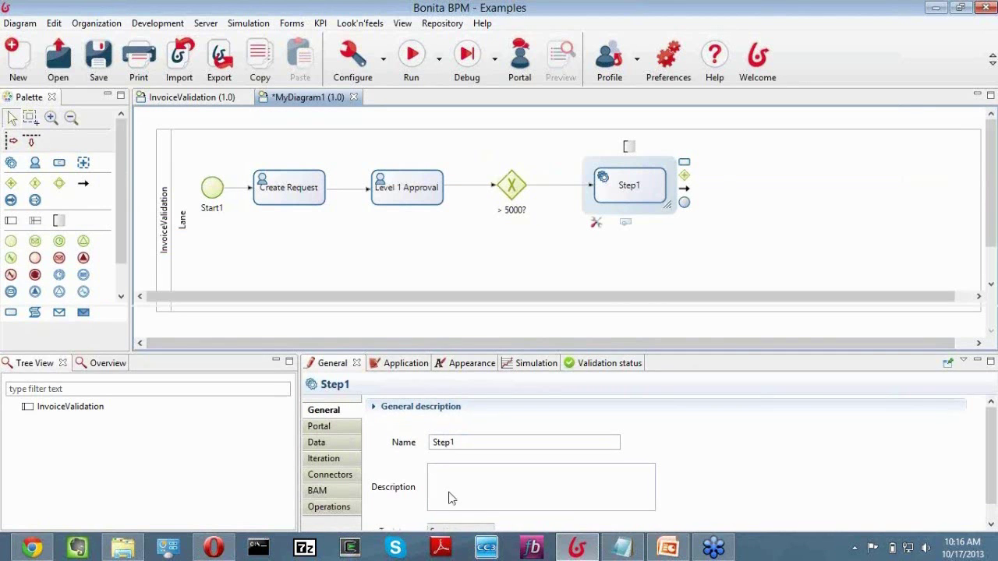
left_click(456, 485)
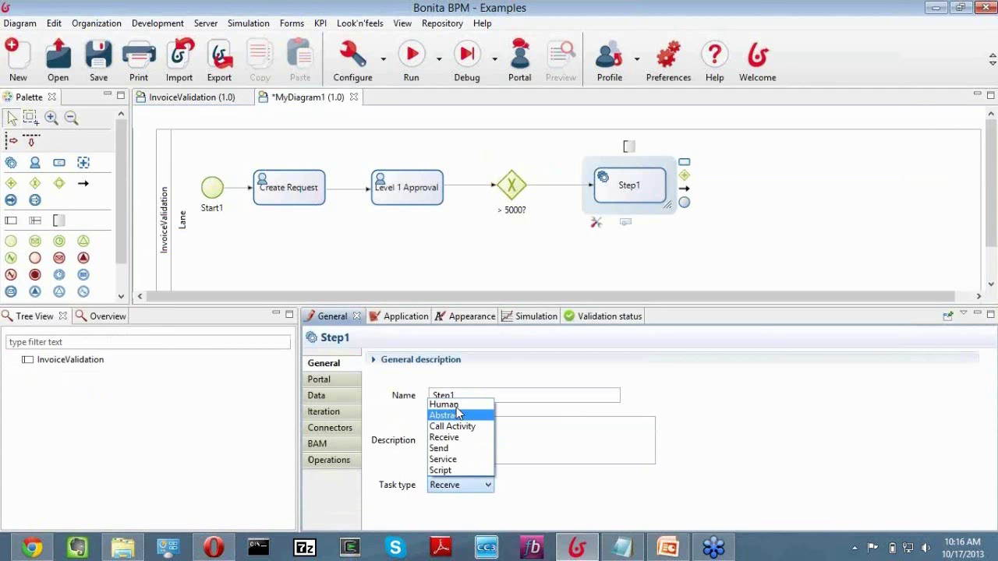
left_click(434, 404)
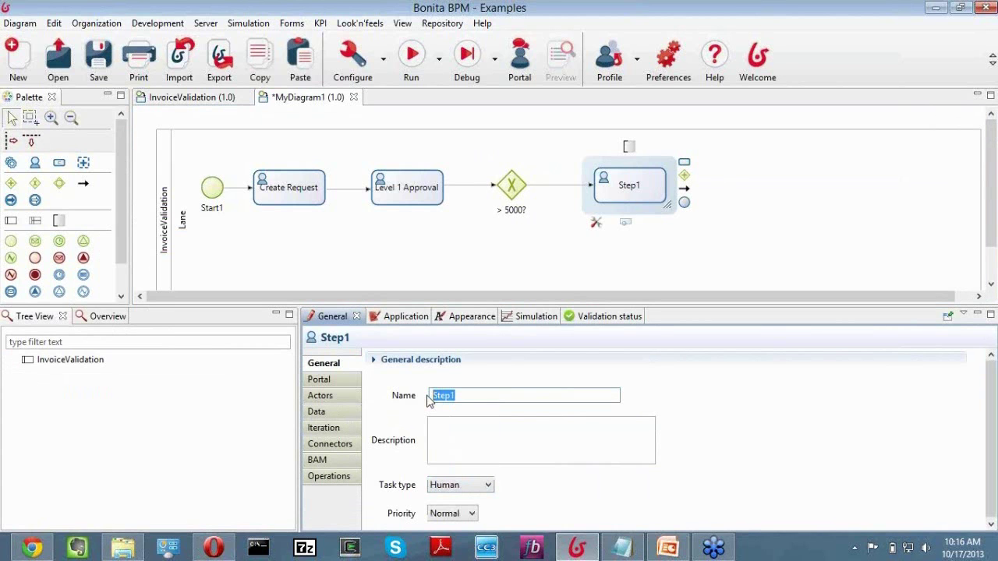
type("Levri")
key("BackSpace")
key("BackSpace")
type("el 2 A")
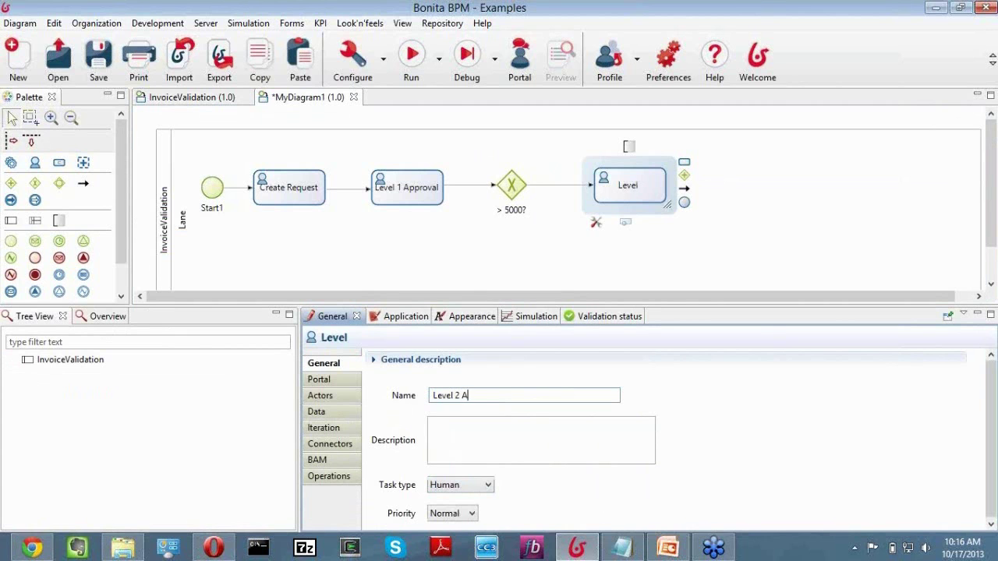
type("pproval")
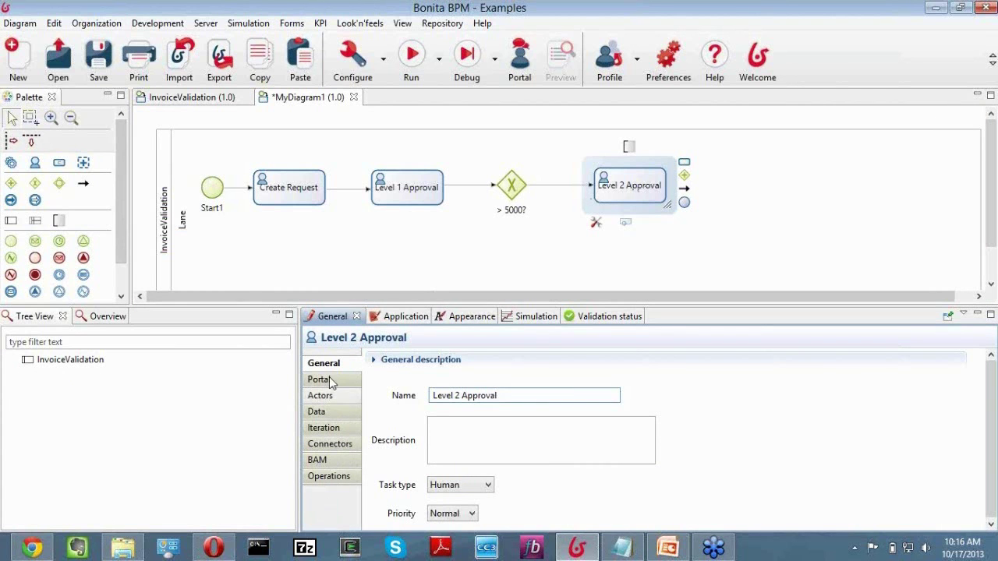
left_click_drag(629, 190, 601, 192)
left_click_drag(601, 192, 603, 191)
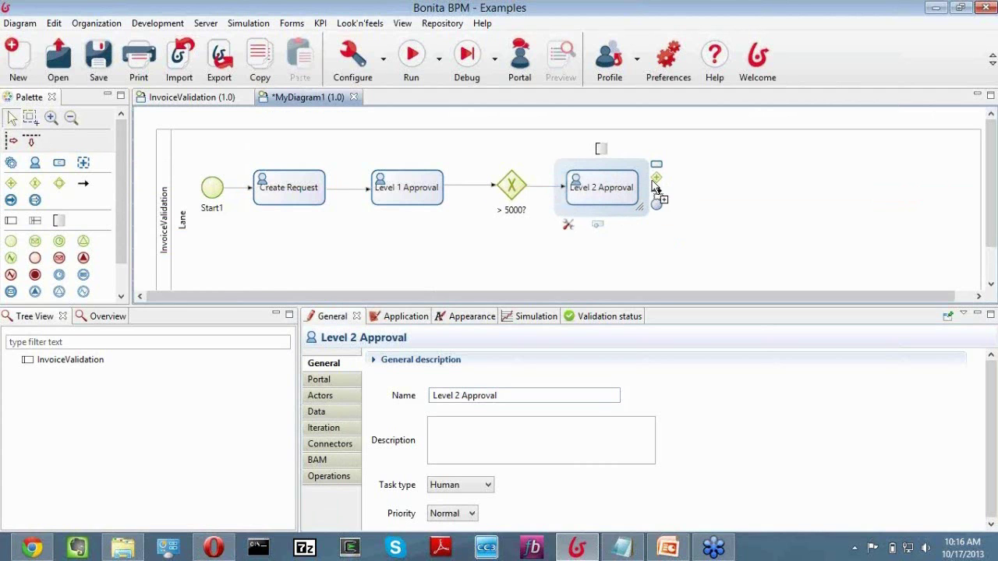
Add a task named 'Email Aproval' to the right of Level 2 Approval.
mouse_move(658, 166)
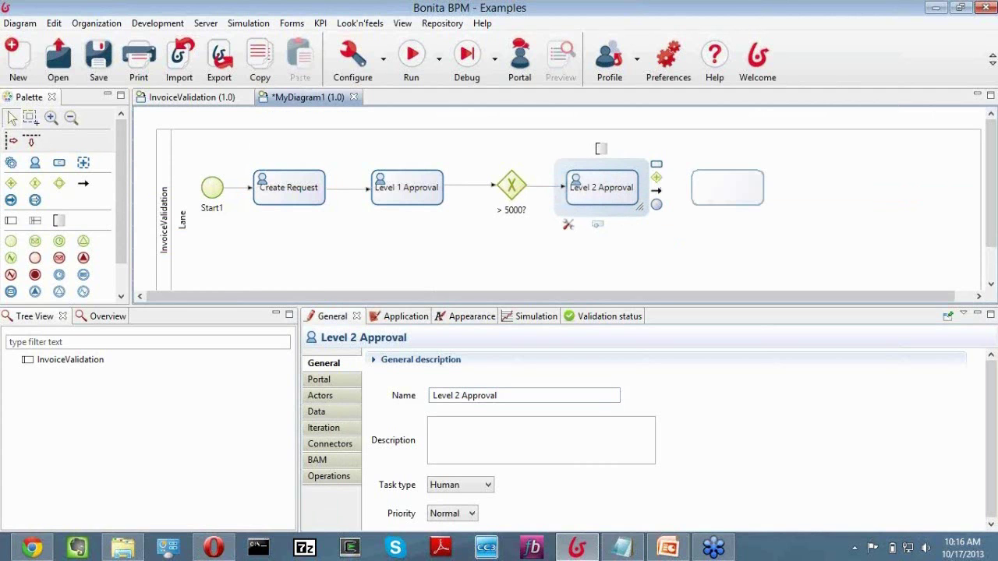
left_click_drag(727, 187, 770, 187)
type("Email")
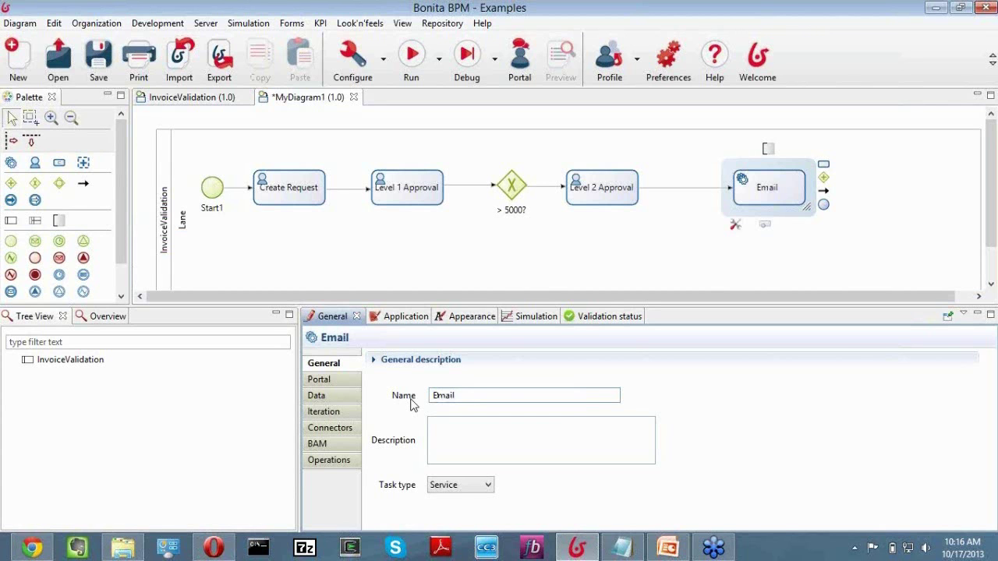
type("Aproval")
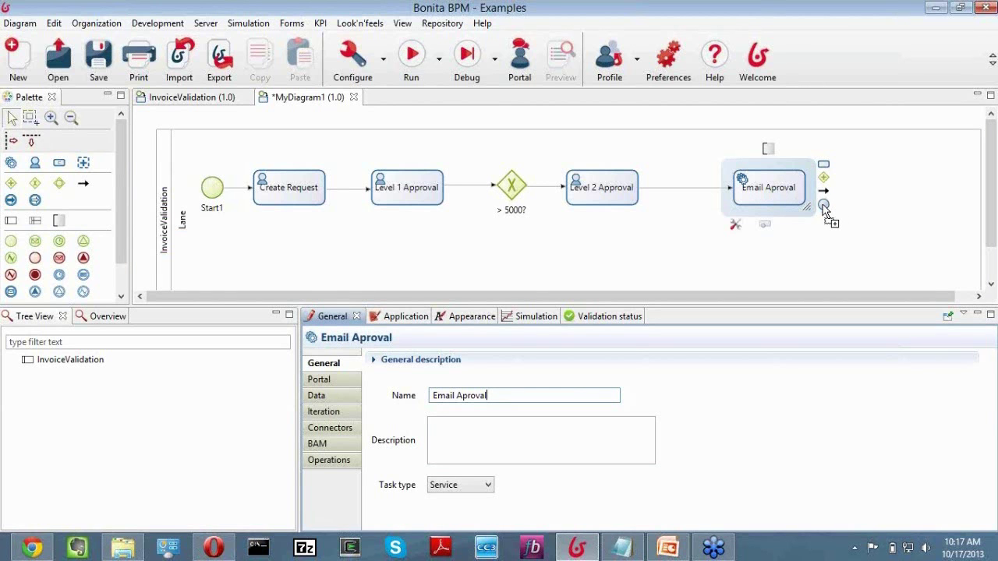
Append a terminate end event after Email Aproval and rename it 'End'.
left_click_drag(824, 209, 882, 224)
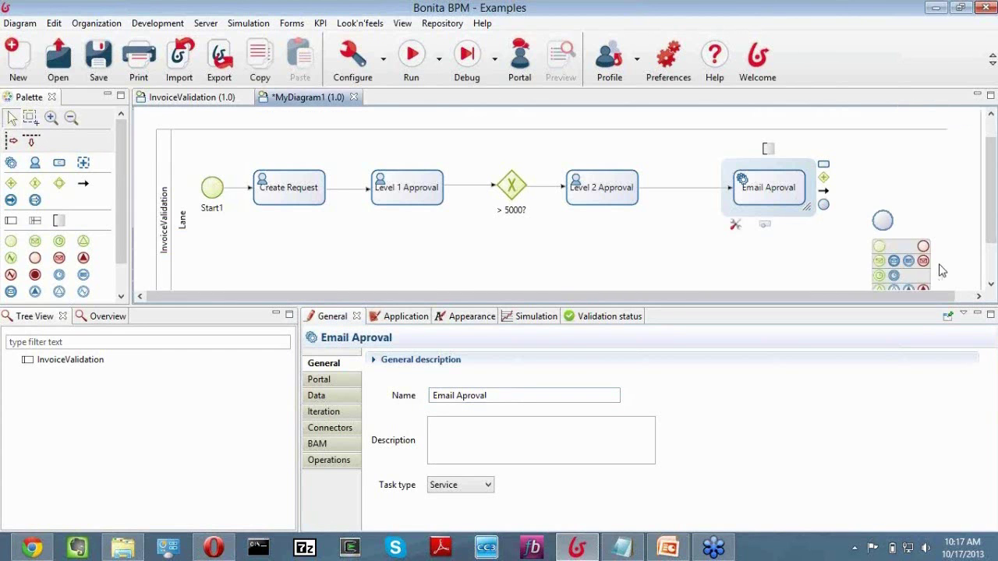
left_click(867, 225)
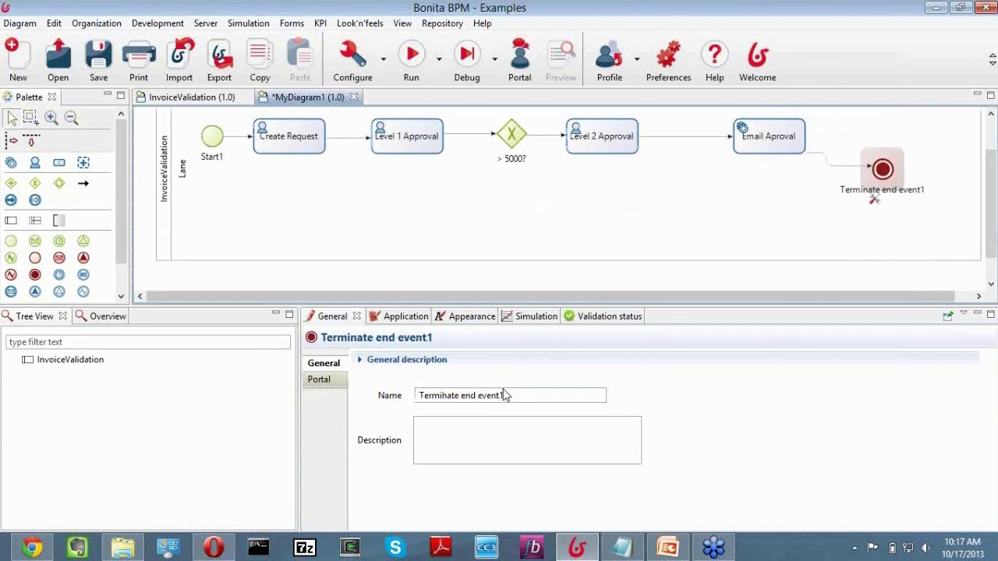
left_click_drag(503, 396, 396, 395)
type("End")
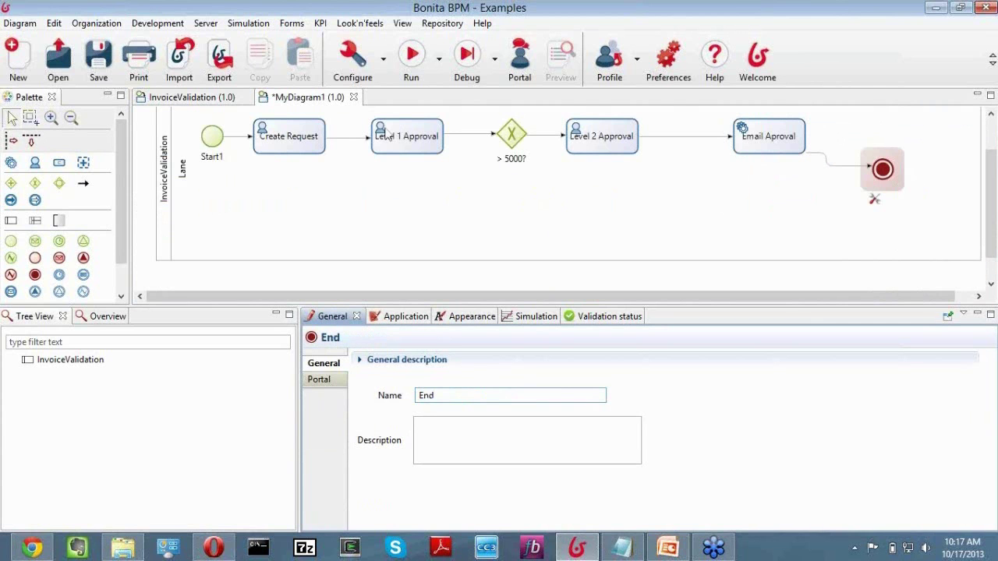
left_click(407, 142)
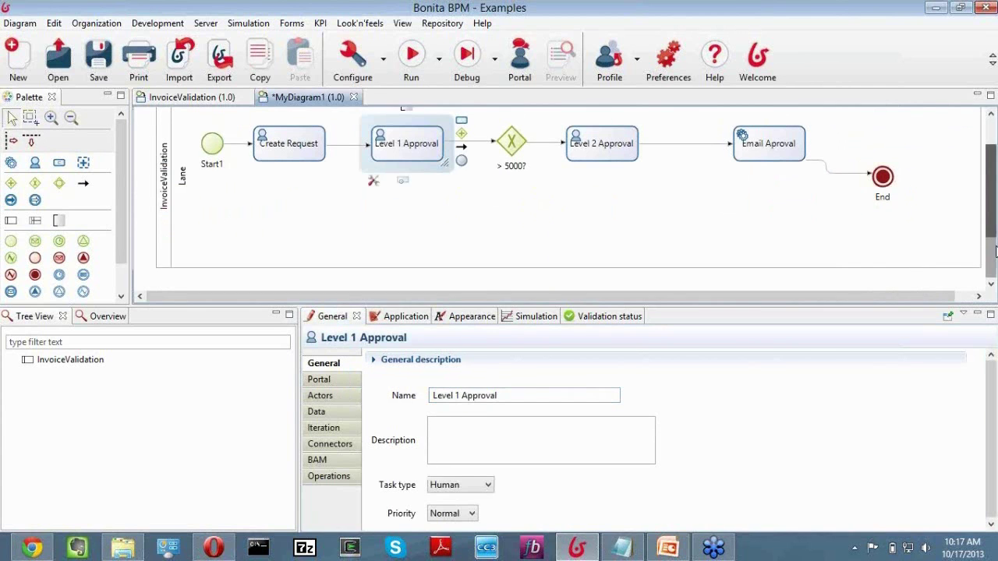
scroll(351, 172, "up", 2)
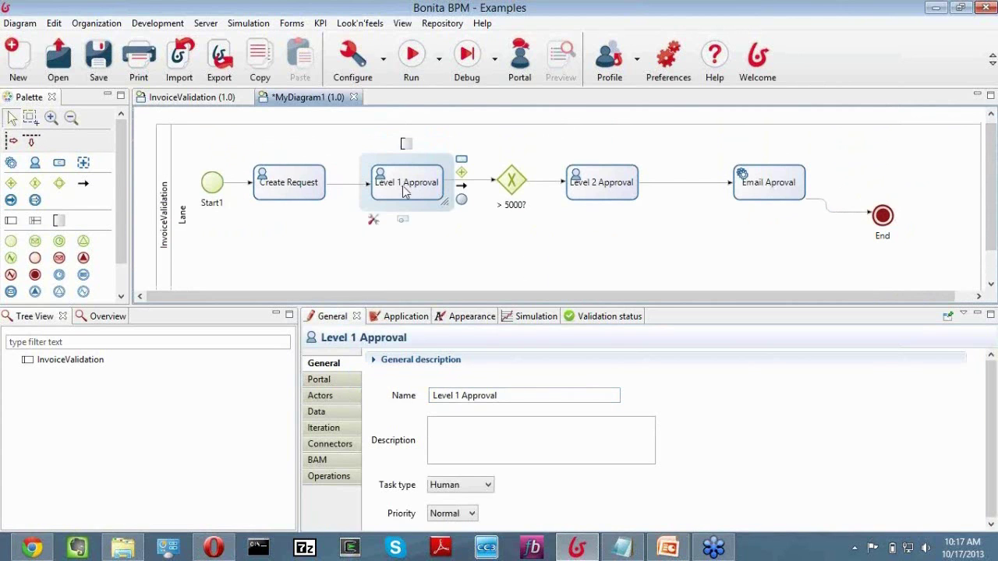
Label the Level 1 Approval flow 'approved' and the gateway-to-Level 2 Approval flow 'Yes'.
left_click(475, 182)
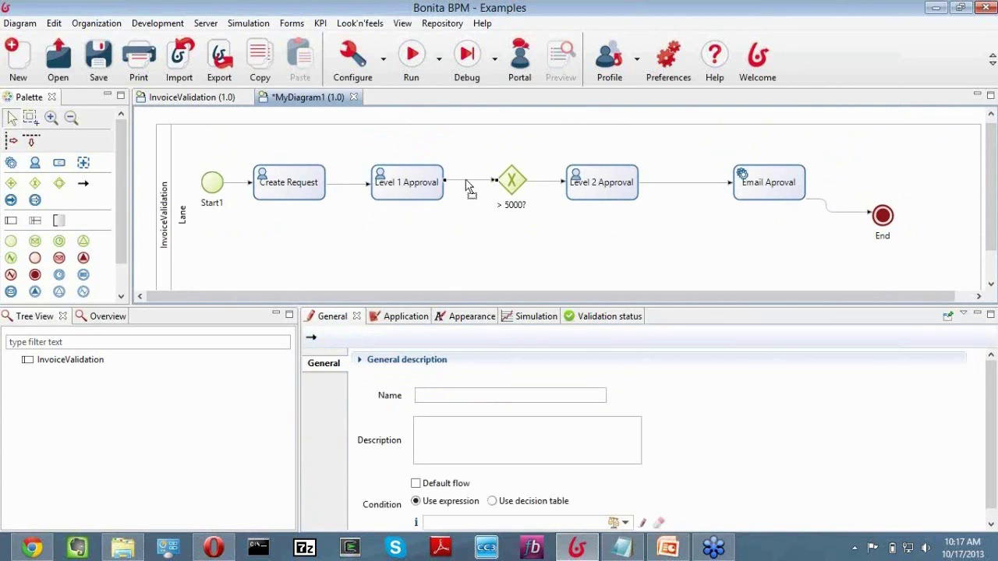
left_click(435, 398)
type("approved")
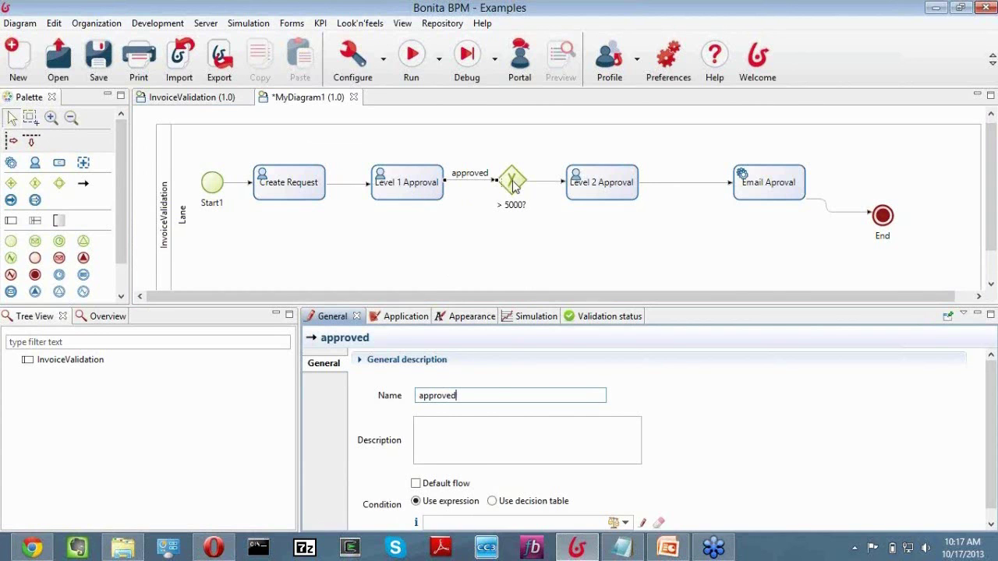
left_click(514, 186)
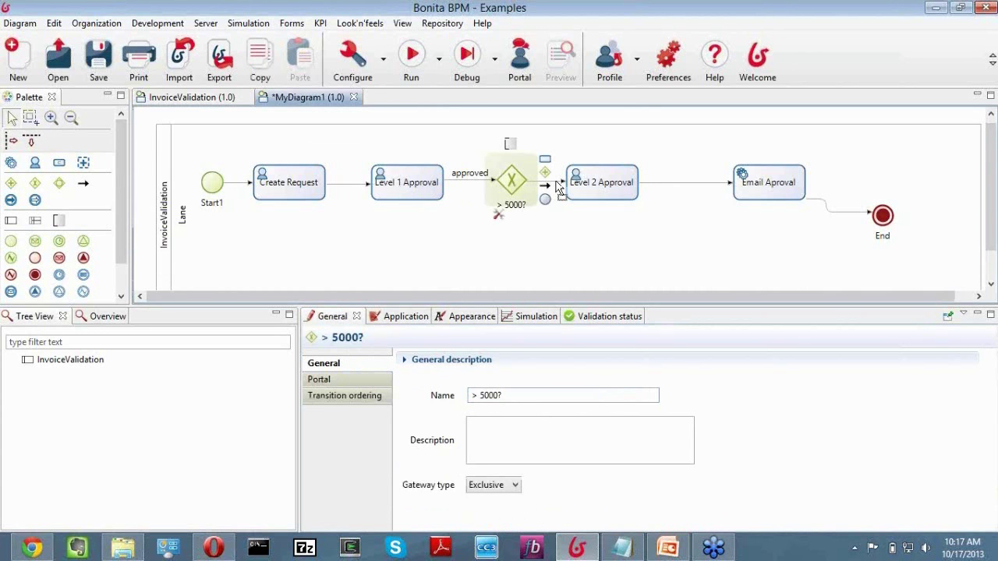
left_click(557, 185)
type("Yes")
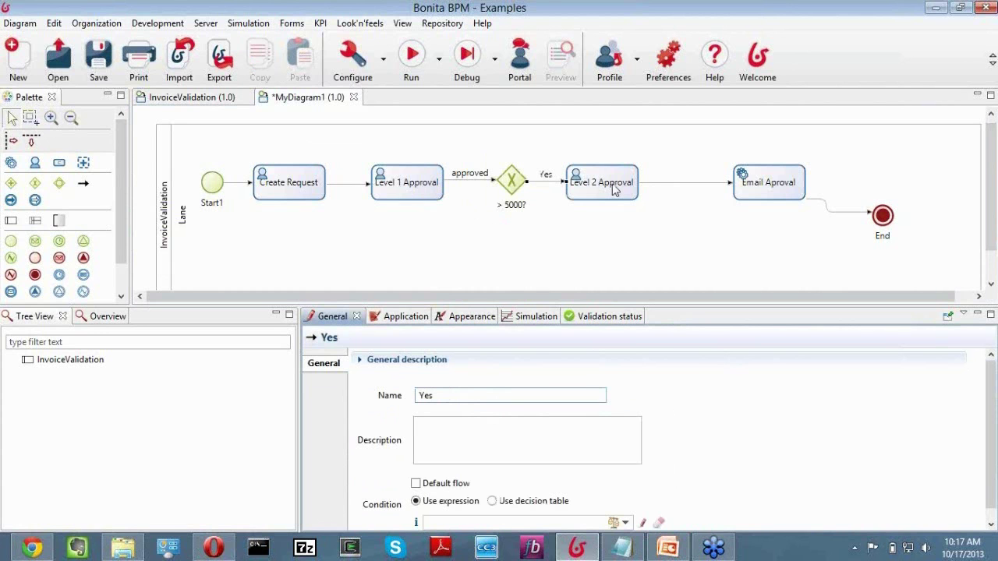
left_click(602, 191)
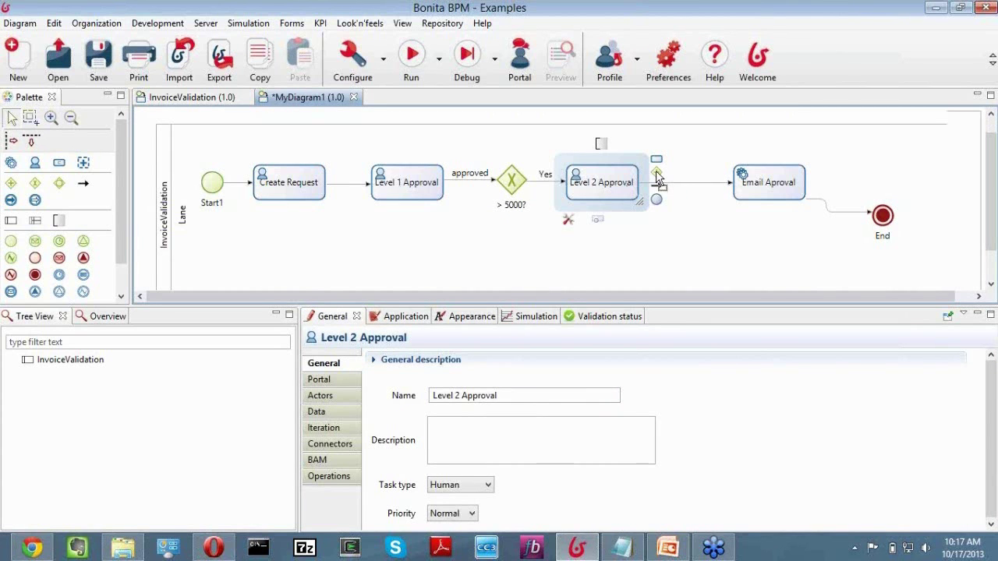
Label the Level 2 Approval to Email Aproval flow 'approved'.
left_click(686, 182)
left_click(450, 395)
type("approved")
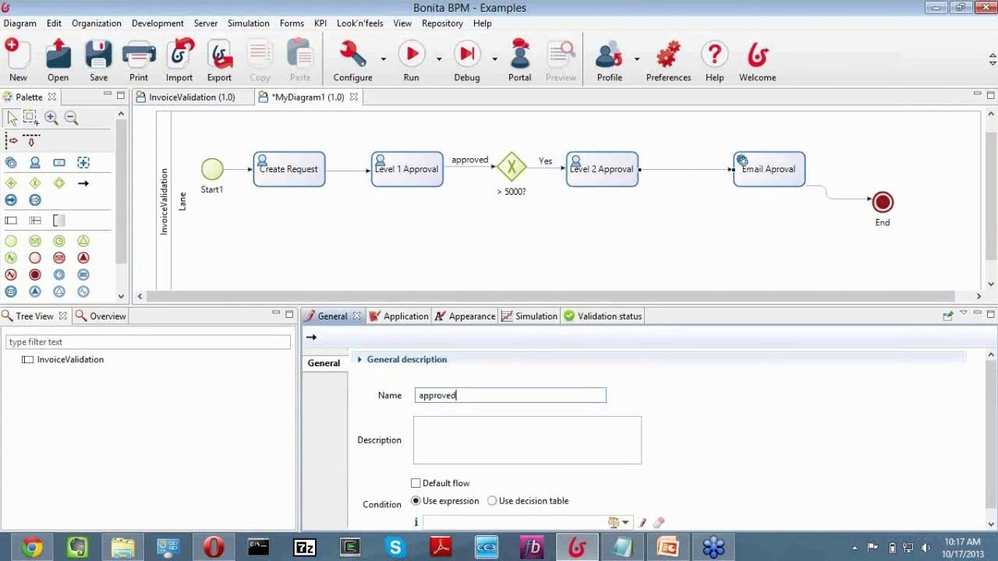
left_click(777, 178)
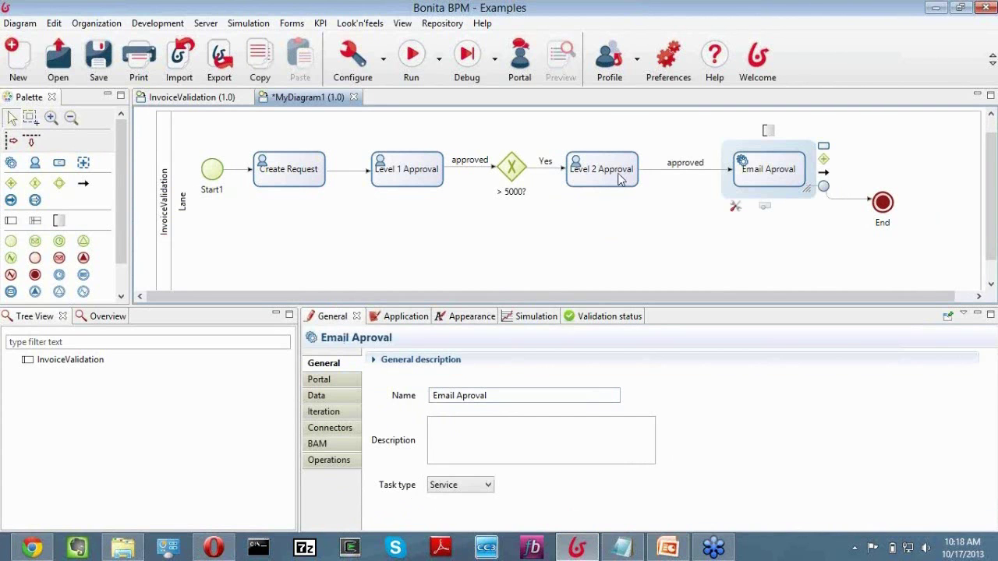
left_click(618, 179)
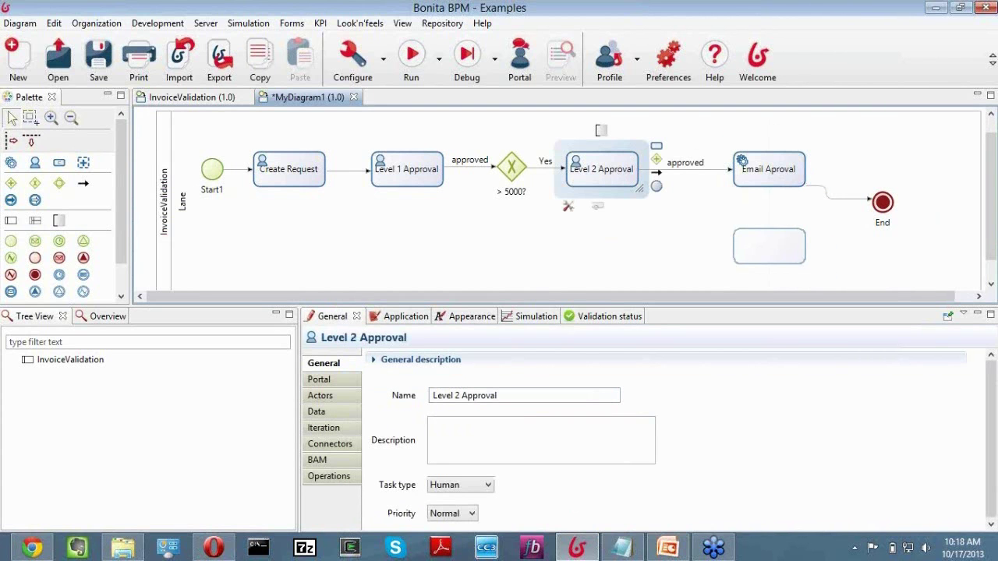
Name the new task 'Email rejection' and label its flow from Level 2 Approval 'rejected'.
type("Email rejection")
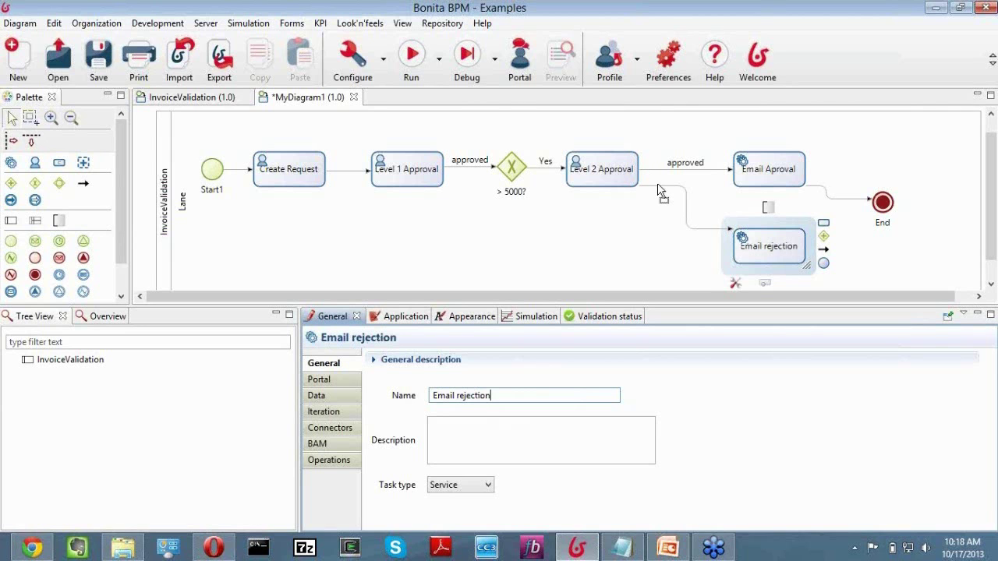
left_click_drag(657, 189, 702, 243)
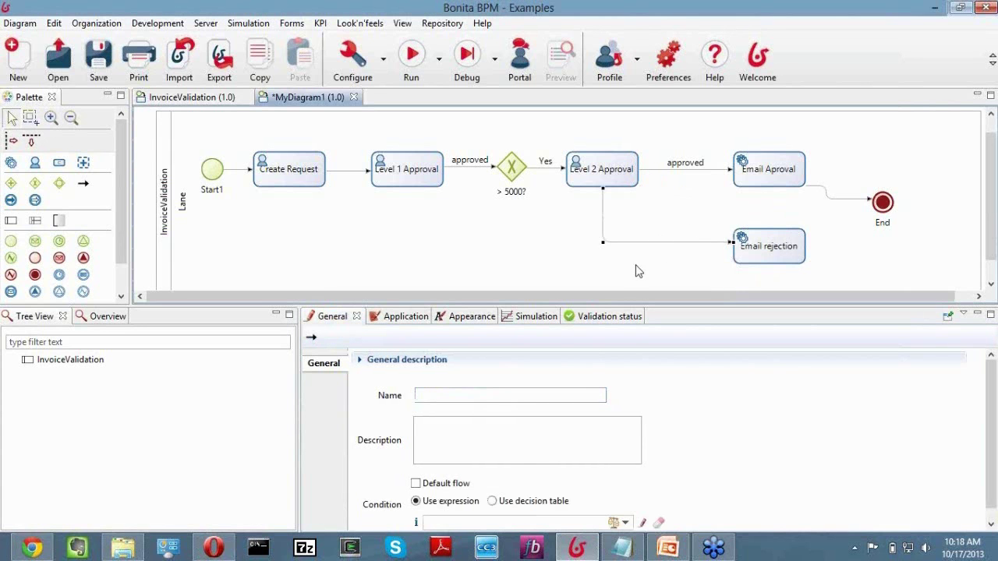
left_click(438, 394)
type("rejected")
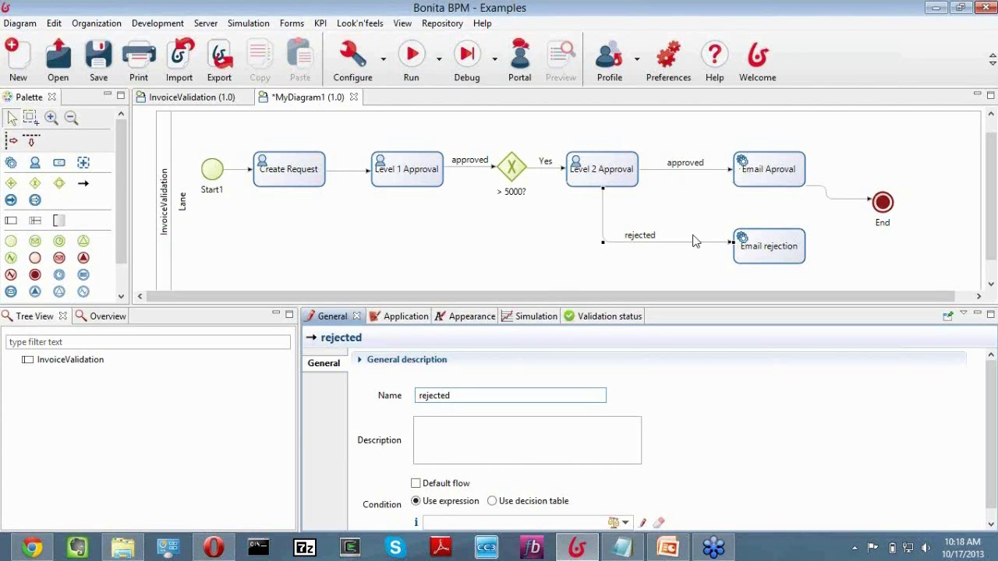
Connect Email rejection to End and add a 'rejected' flow from Level 1 Approval into it.
left_click(772, 247)
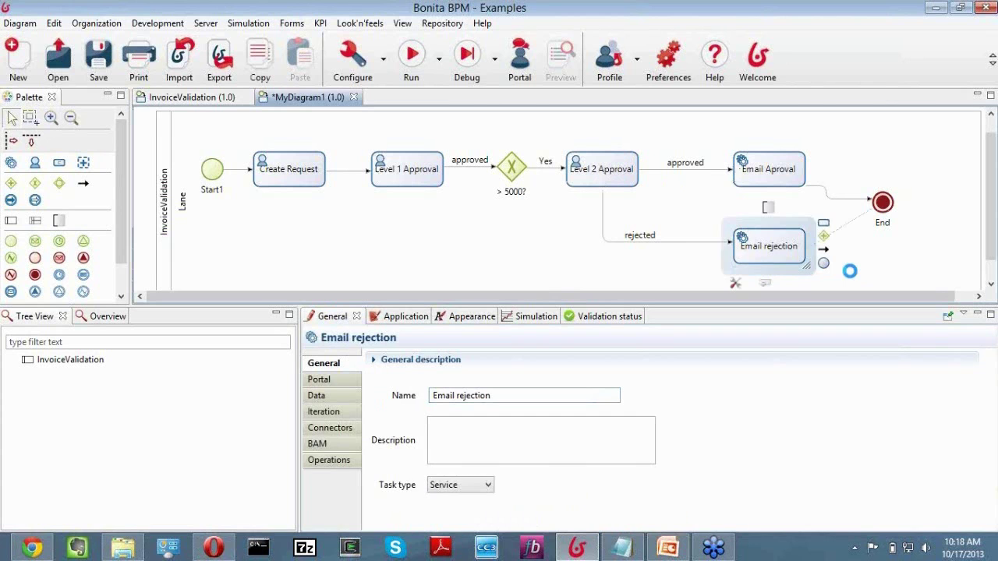
left_click_drag(850, 270, 882, 204)
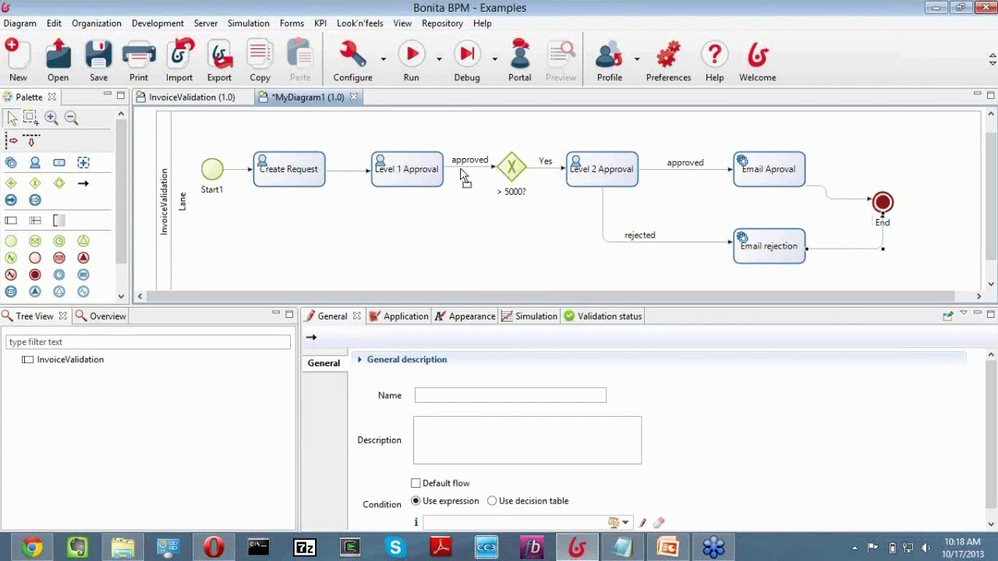
left_click(416, 174)
scroll(417, 156, "down", 1)
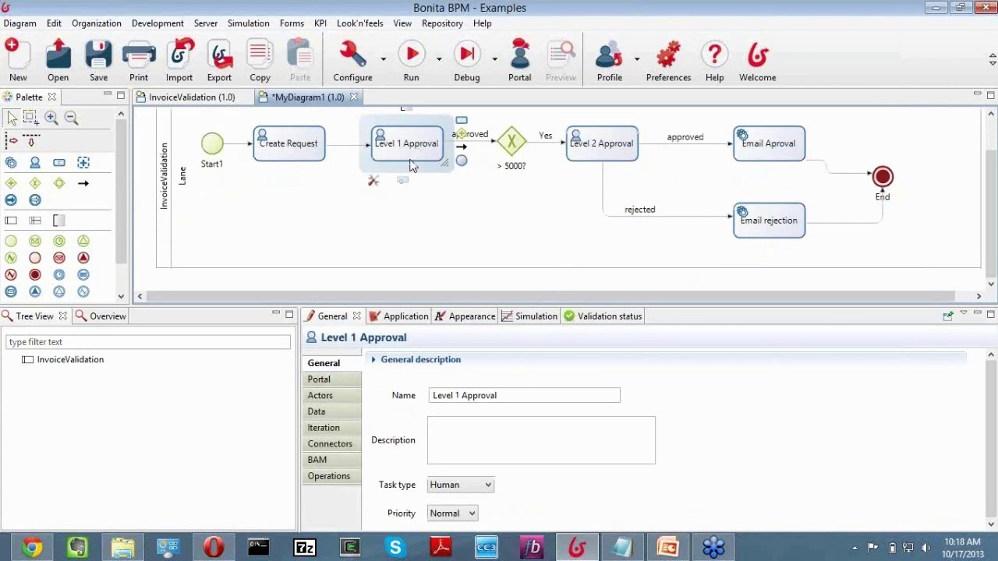
left_click_drag(464, 148, 767, 231)
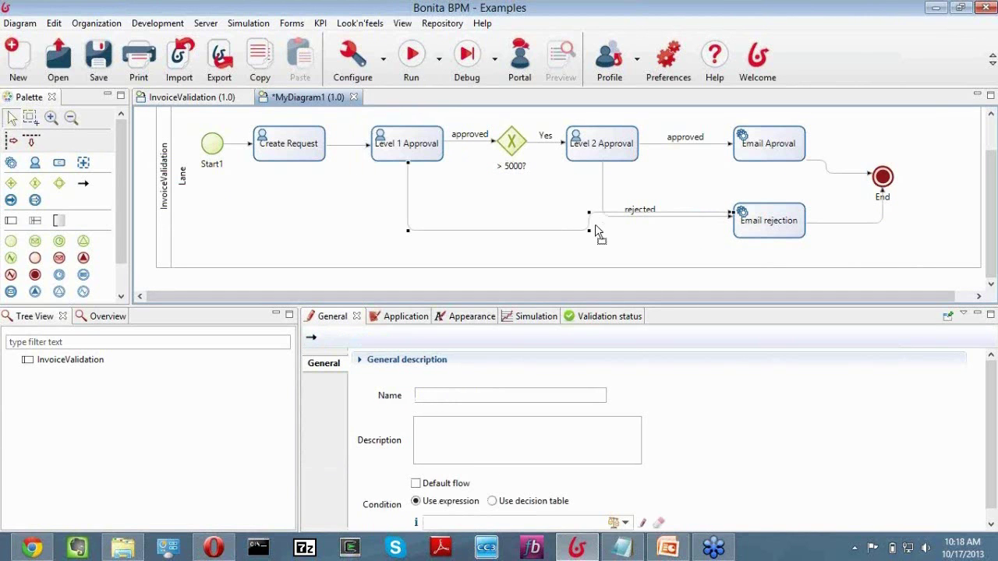
left_click(428, 395)
type("rejecte")
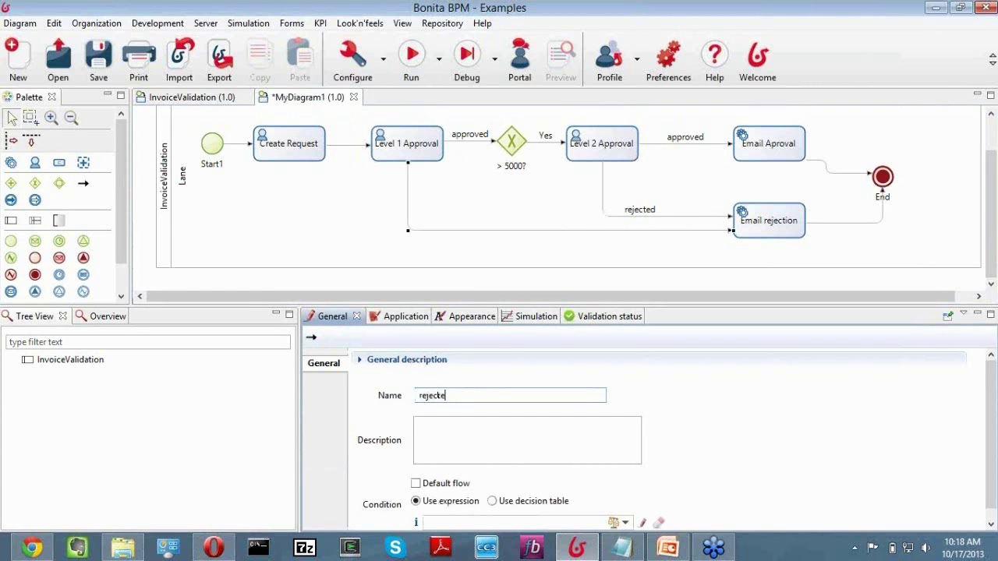
type("d")
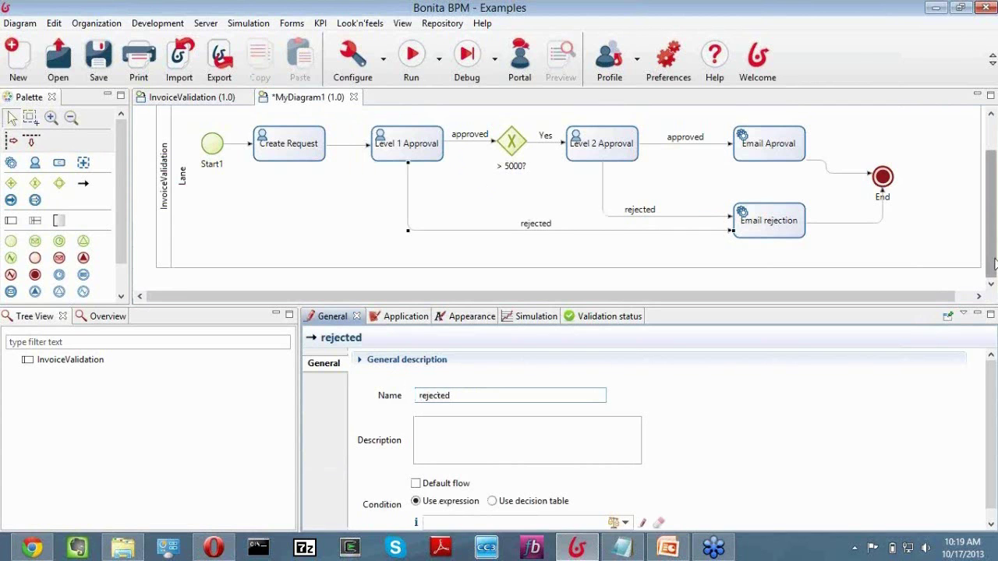
scroll(993, 264, "up", 2)
left_click(512, 168)
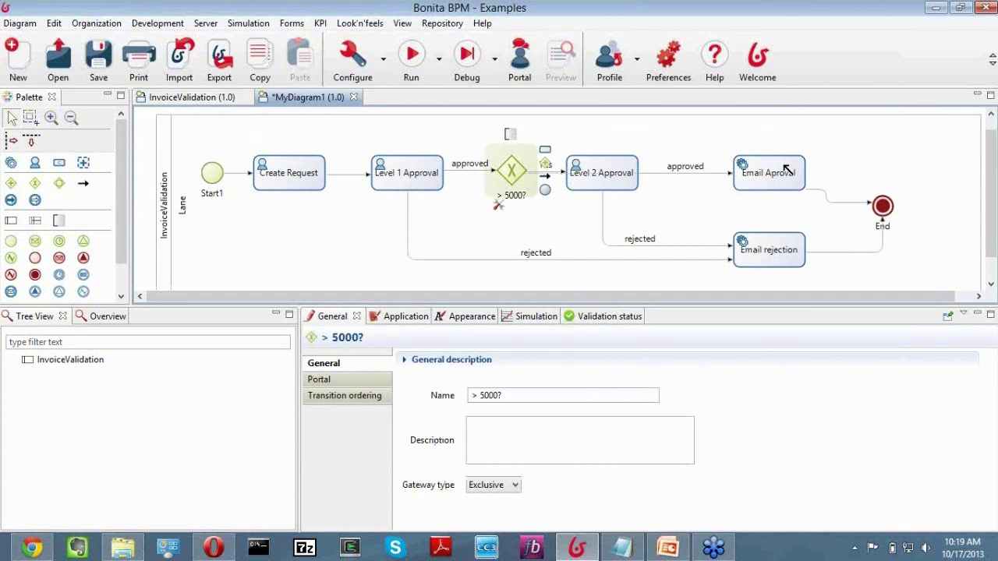
Name the gateway's flow to Email Aproval 'No' and make it the default flow.
left_click(557, 175)
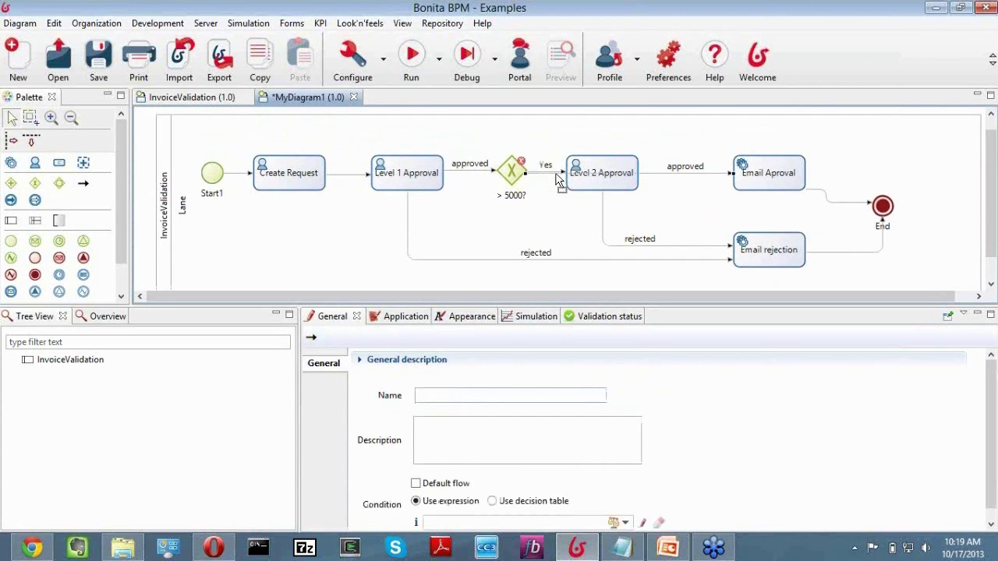
left_click(561, 135)
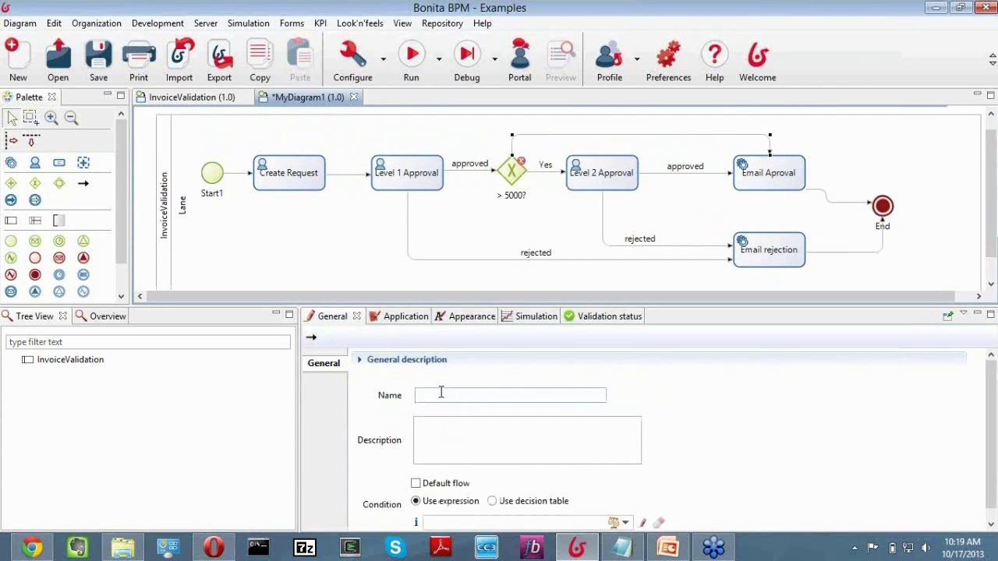
left_click(442, 394)
type("No")
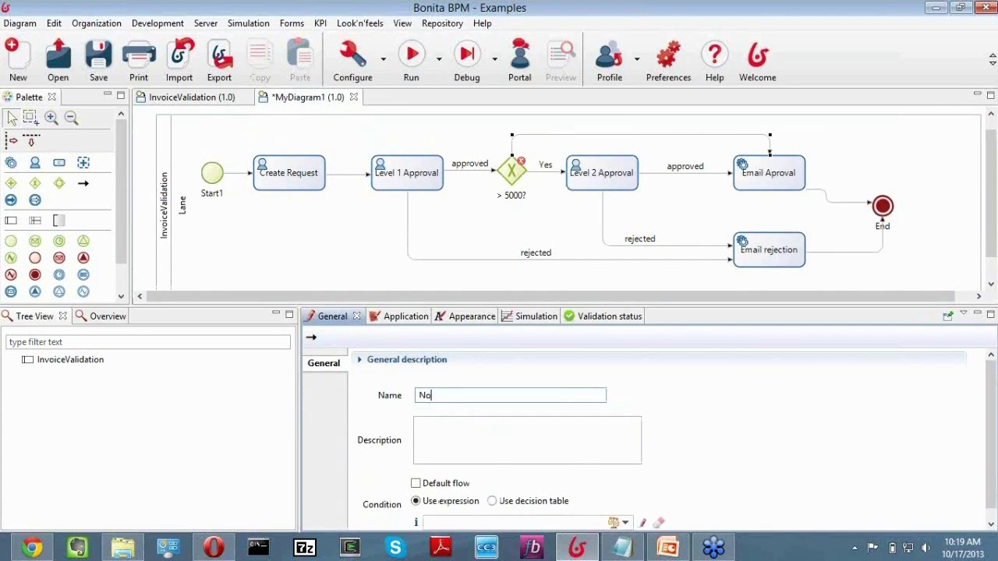
left_click(415, 483)
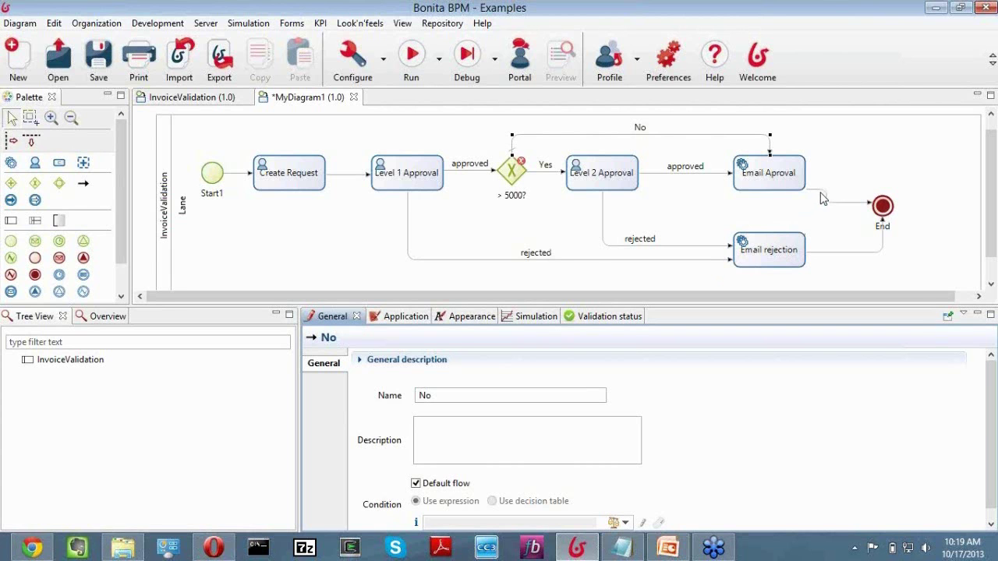
Reroute the Email Aproval to End flow with bendpoints.
left_click(844, 206)
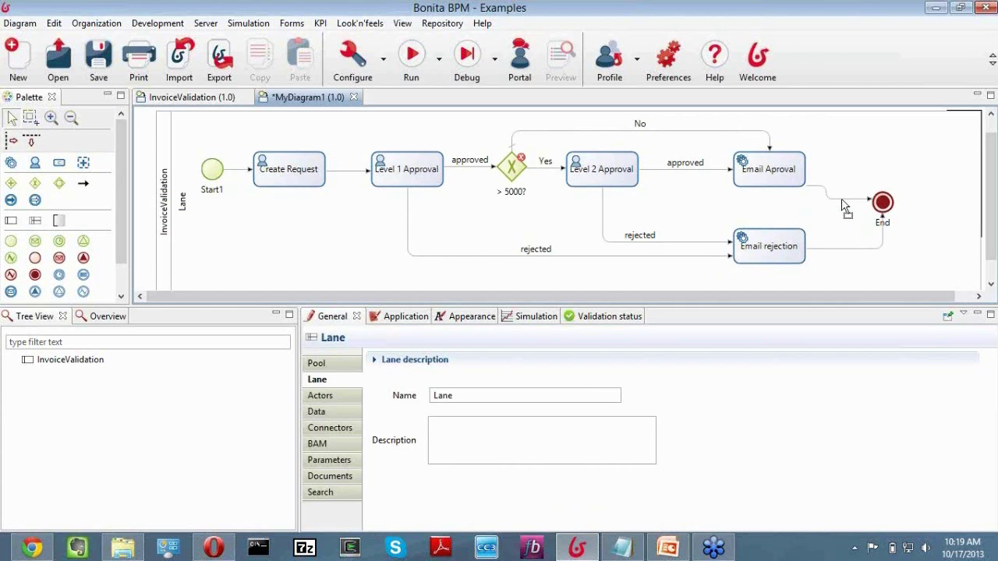
left_click_drag(844, 204, 816, 170)
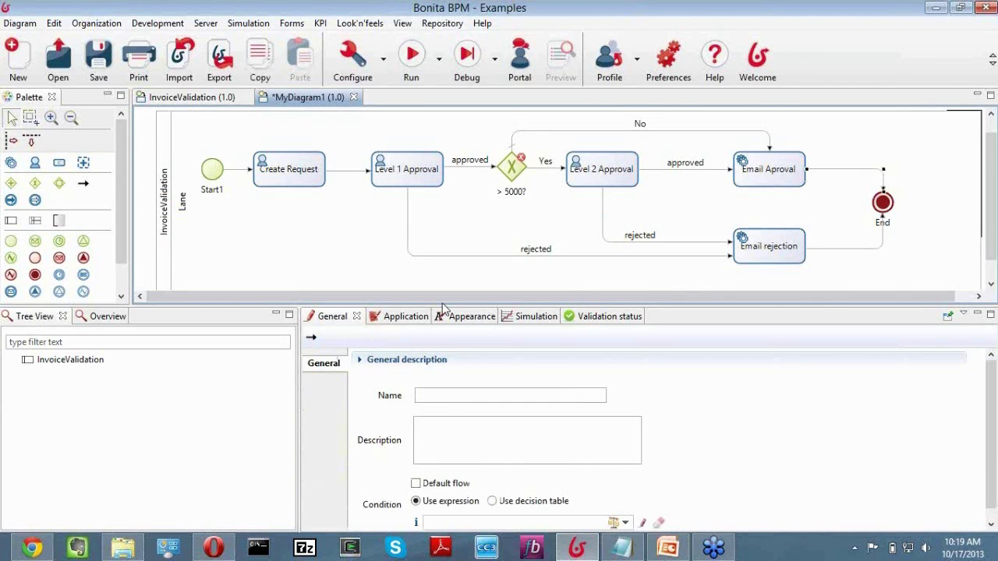
left_click(397, 281)
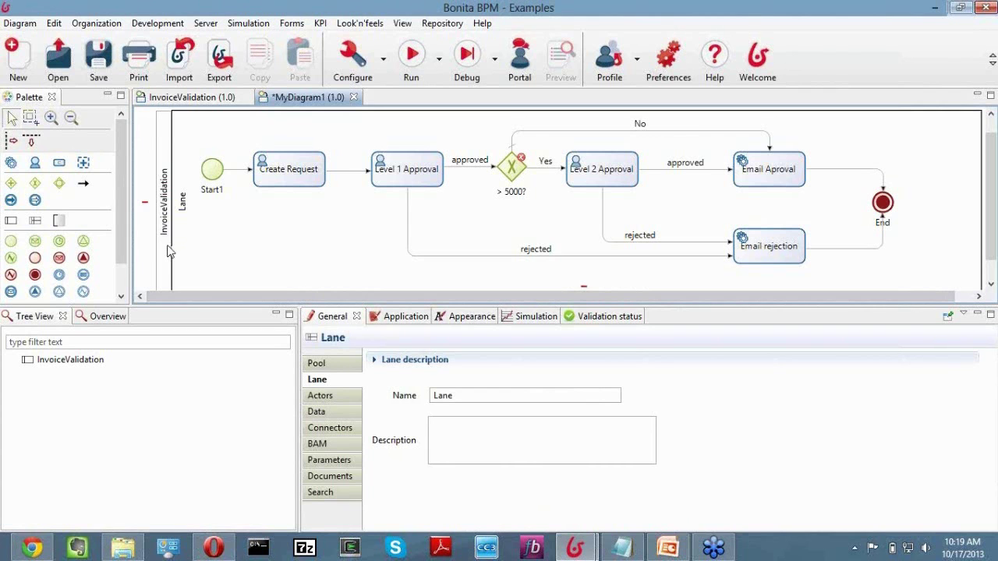
Add Text process variables 'name' and 'email' in the pool's Data tab.
left_click(318, 395)
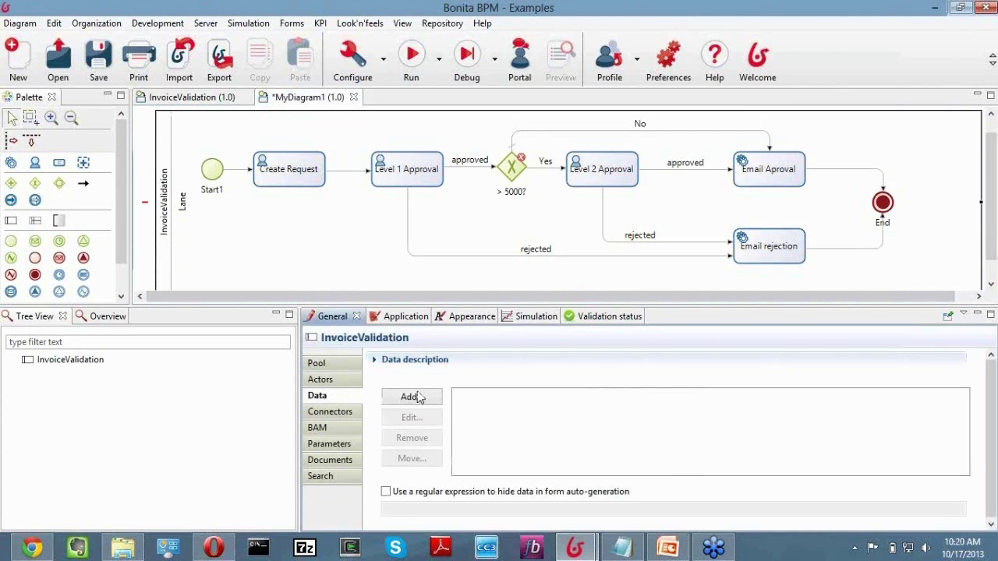
left_click(412, 397)
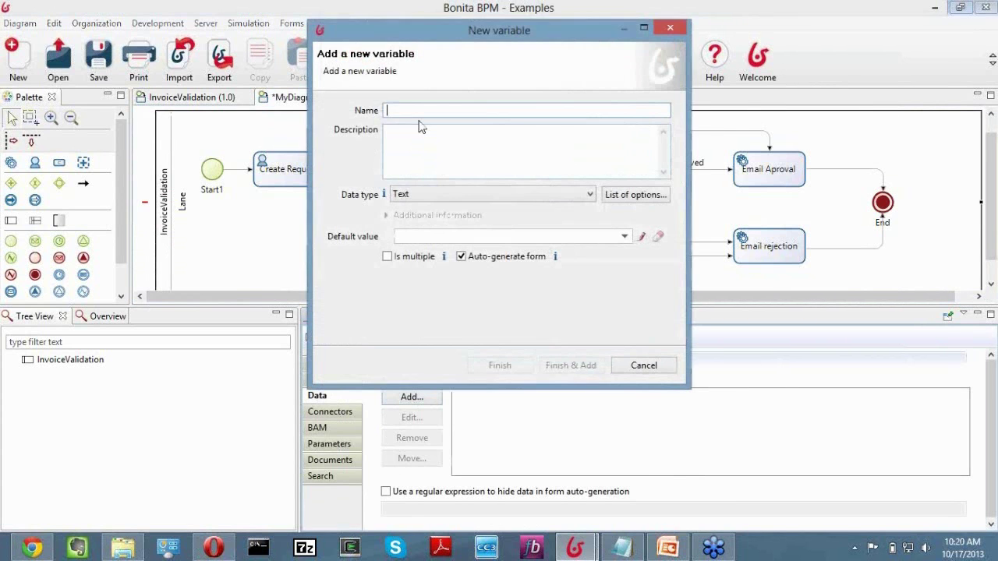
type("neme")
left_click(425, 195)
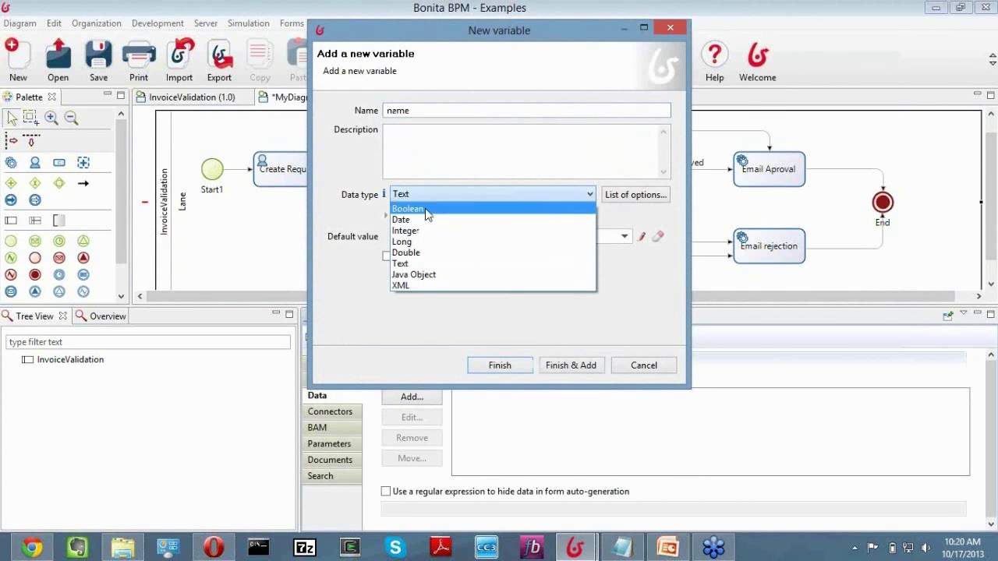
left_click(416, 268)
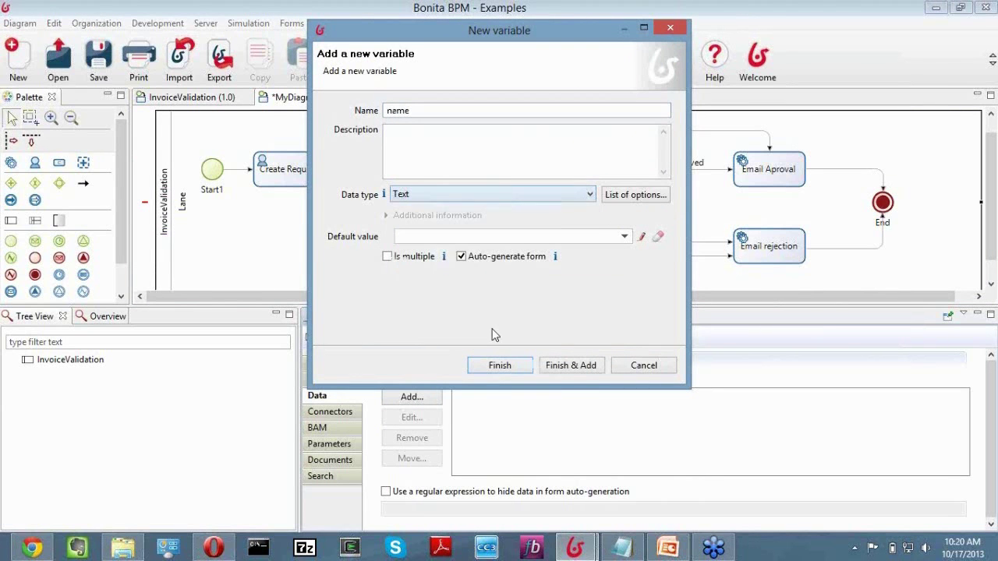
left_click(563, 368)
type("email")
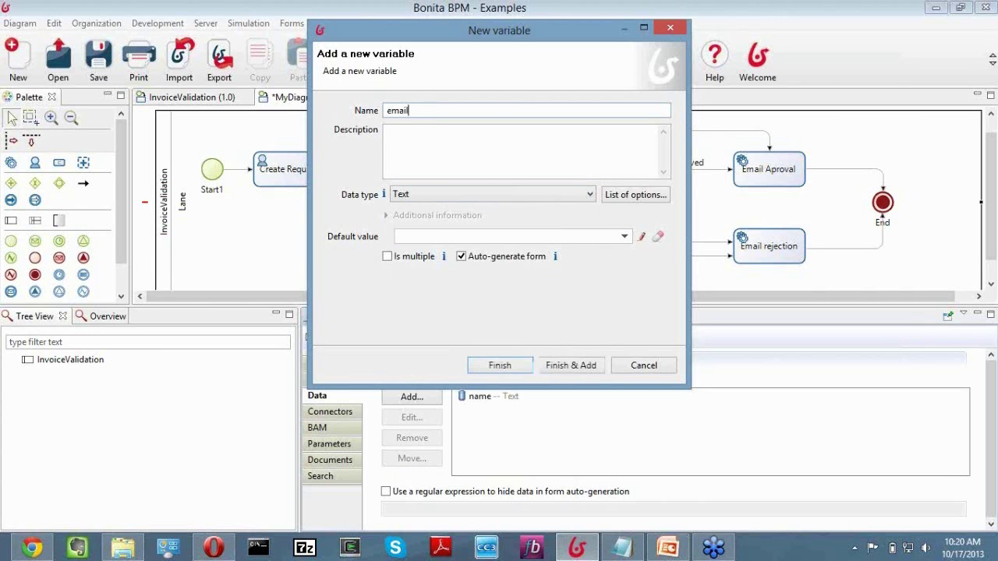
left_click(571, 369)
Add a Double process variable 'price'.
type("p")
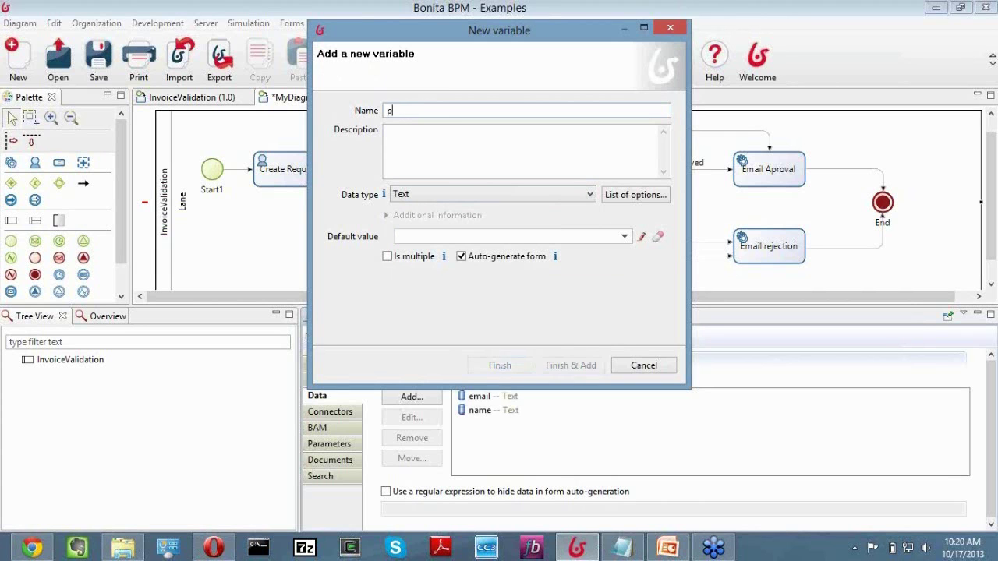
type("rice")
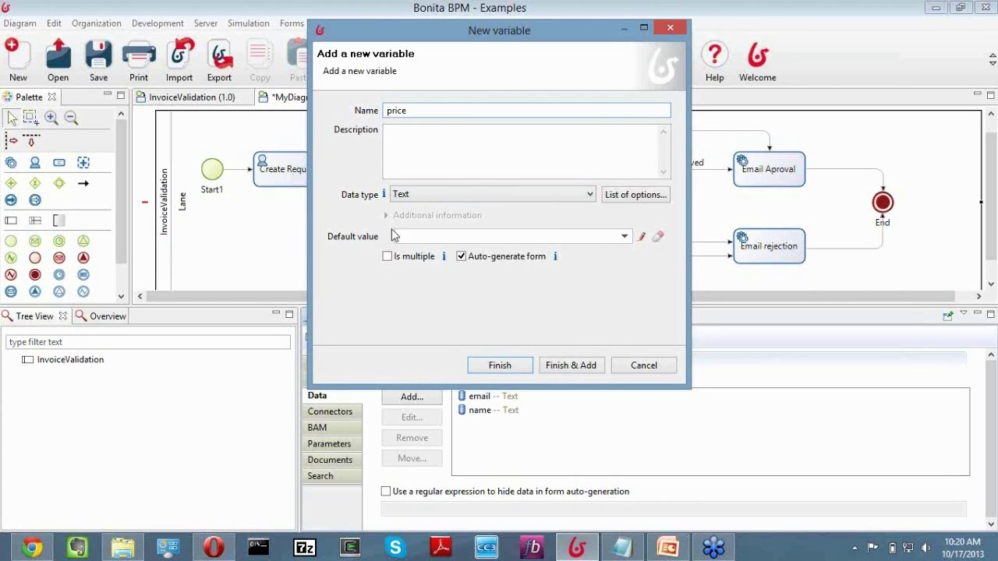
left_click(437, 198)
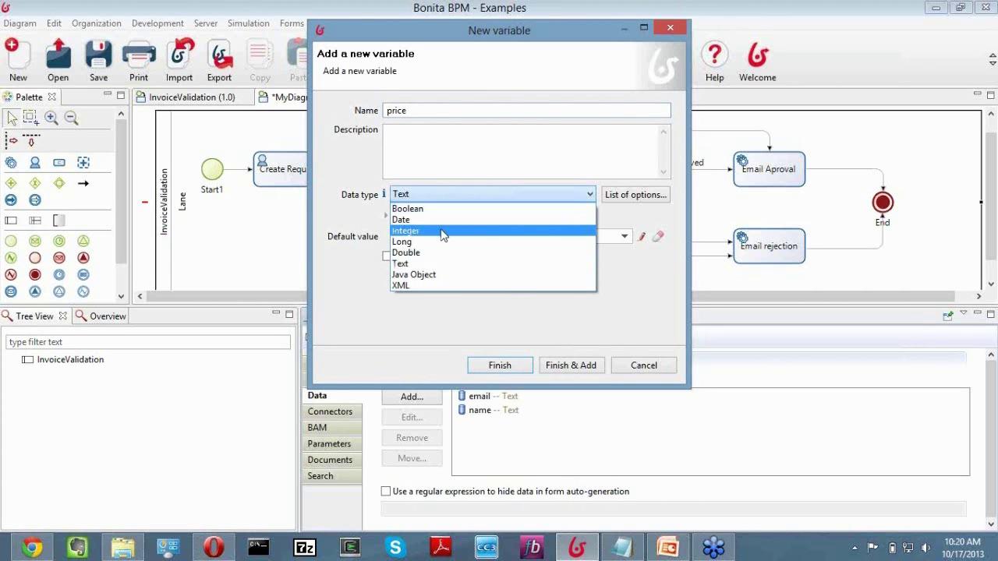
left_click(442, 253)
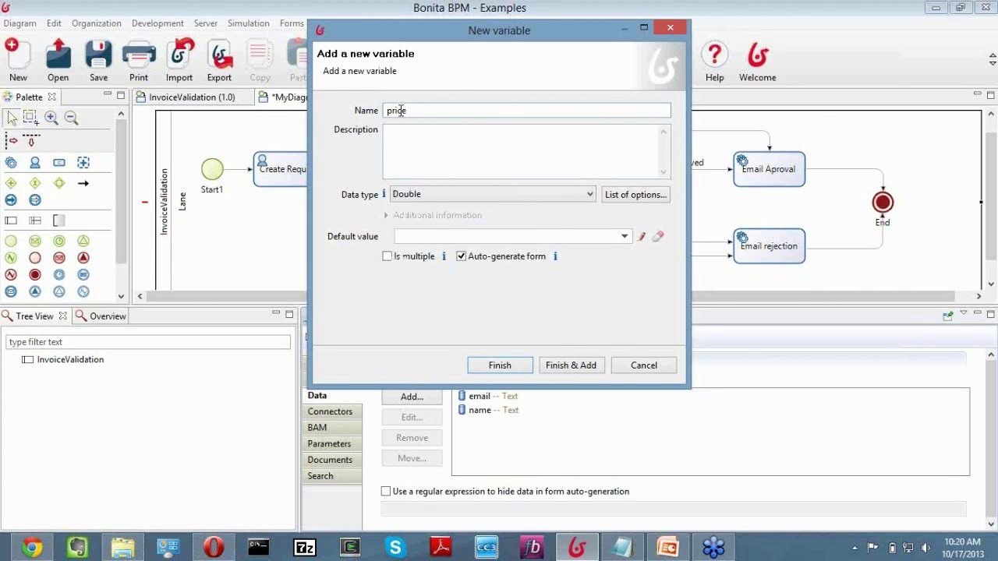
left_click(551, 366)
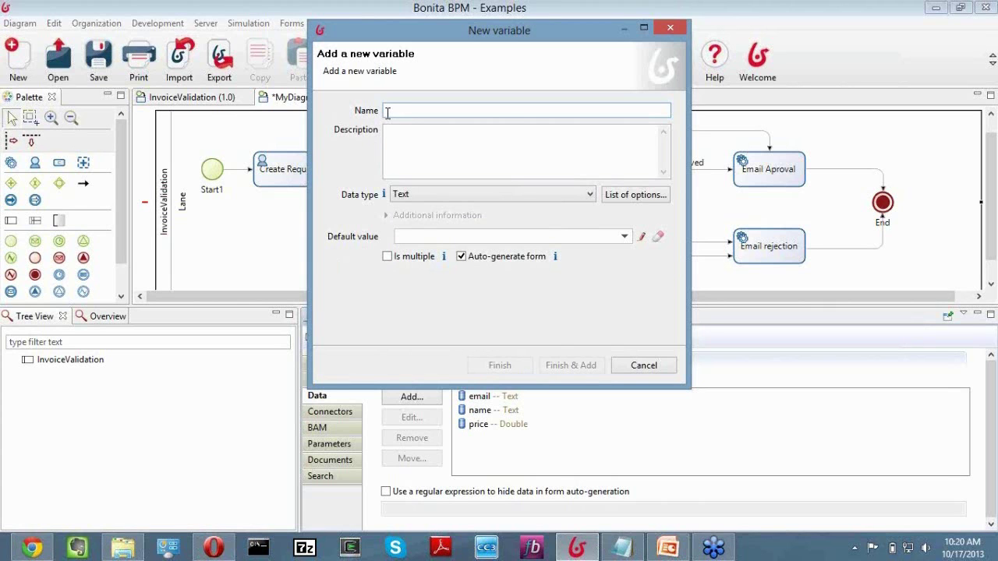
Add Boolean variables 'isLevel1Approved' and 'isLevel2Approved' and finish.
type("is")
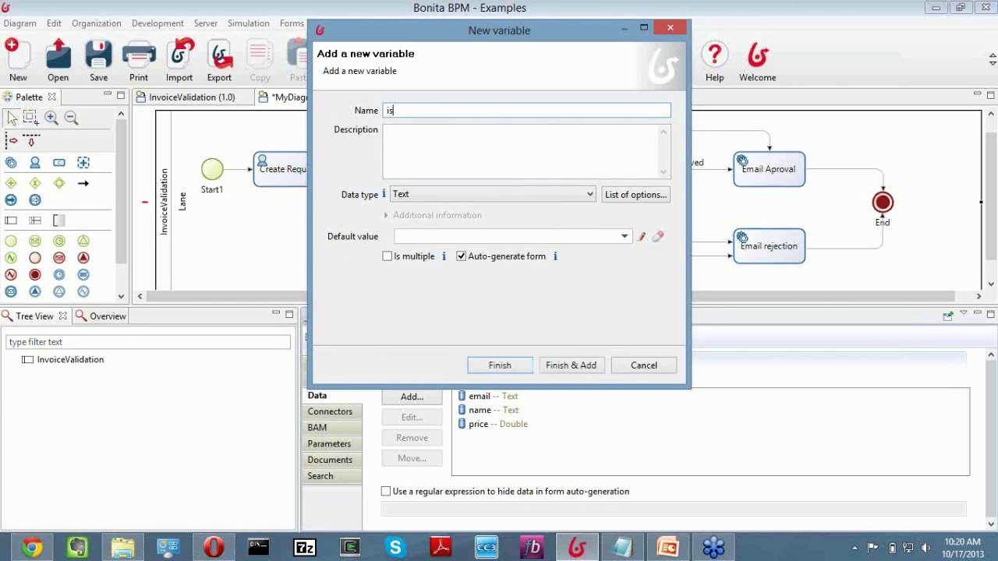
type("Level1Approved")
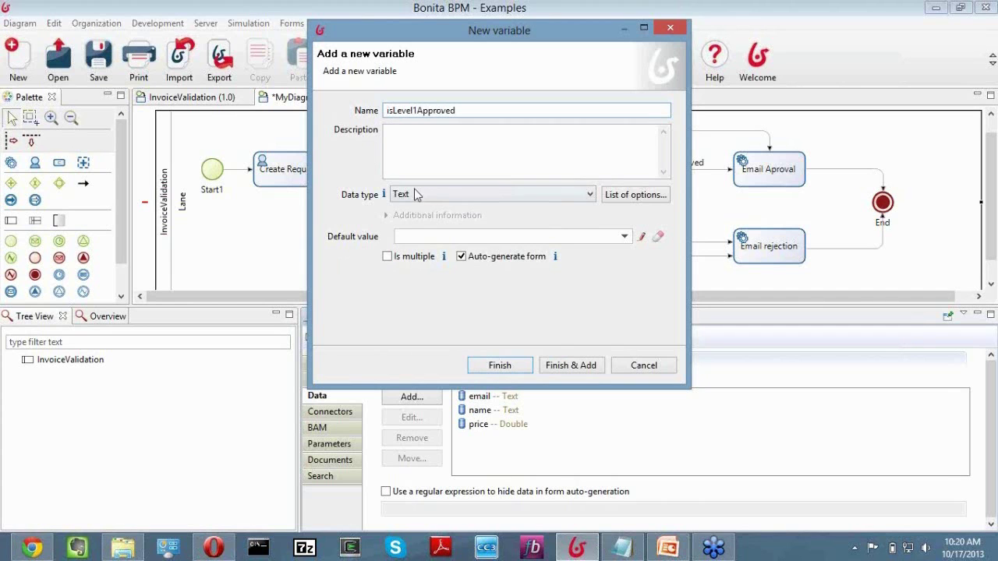
left_click(416, 194)
left_click(445, 209)
left_click(574, 368)
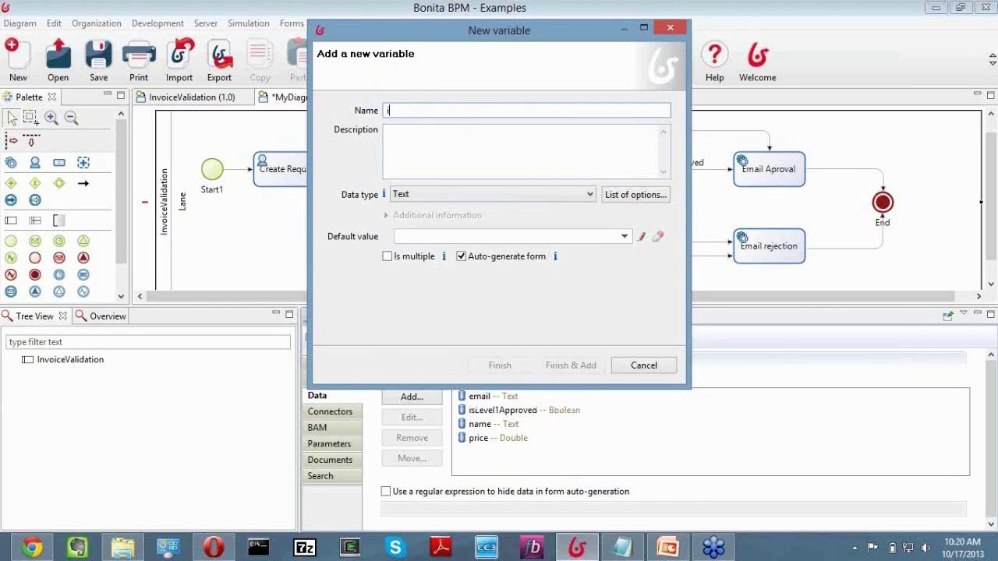
type("isLevel2Approved")
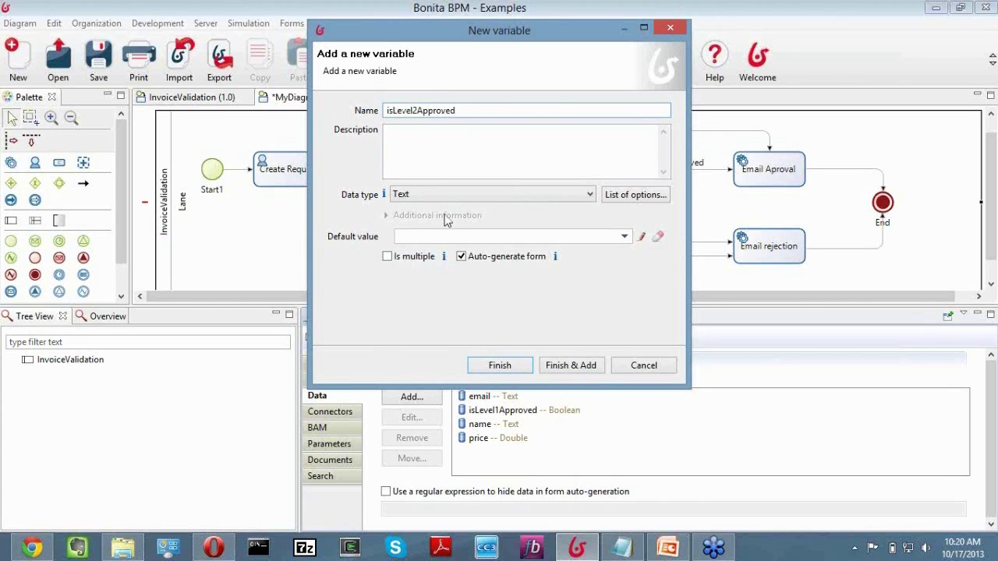
left_click(431, 199)
left_click(425, 206)
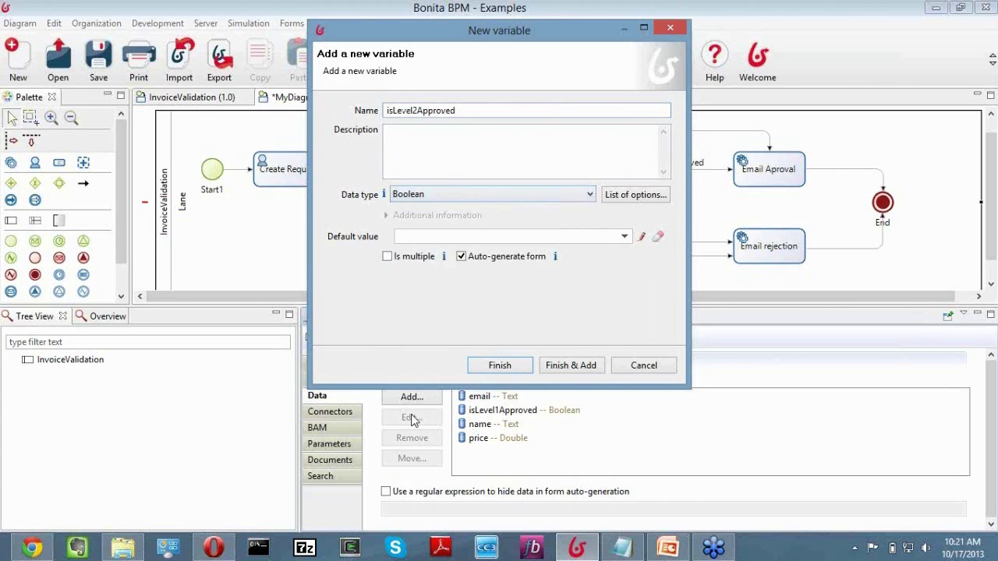
left_click(500, 365)
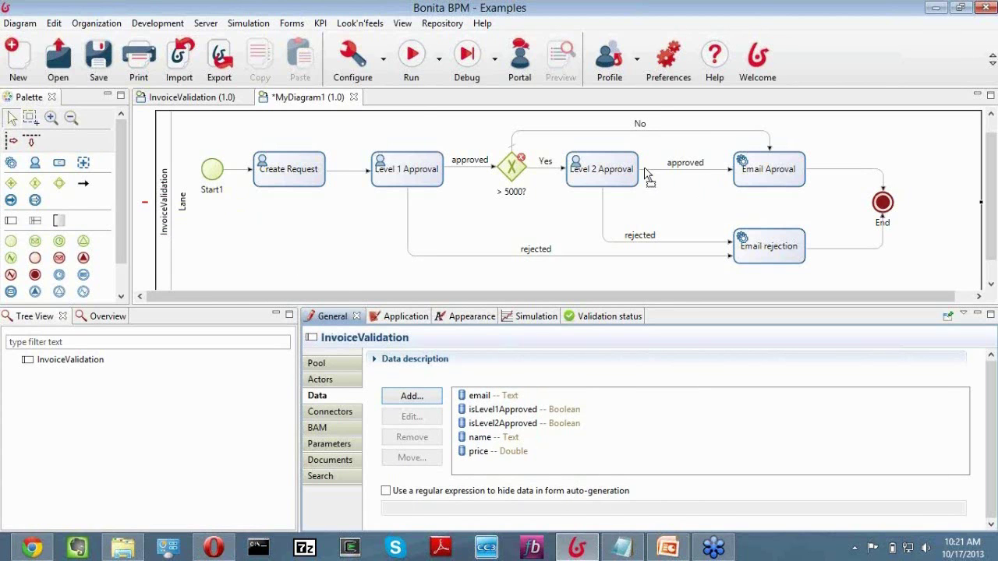
In the pool's actors, rename the Employee actor to Request and clear its description.
left_click(348, 380)
left_click(538, 430)
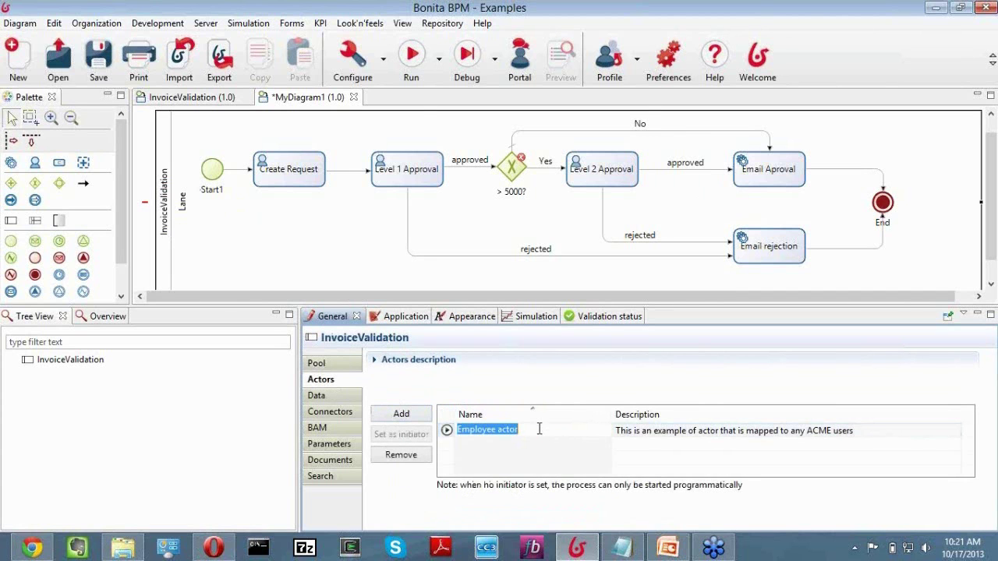
type("Request")
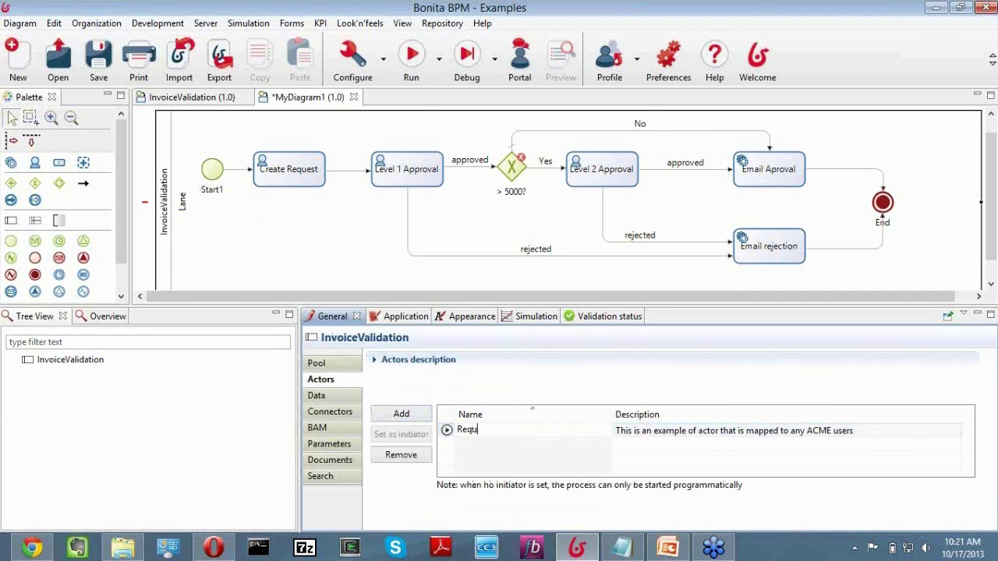
left_click(723, 438)
left_click(742, 434)
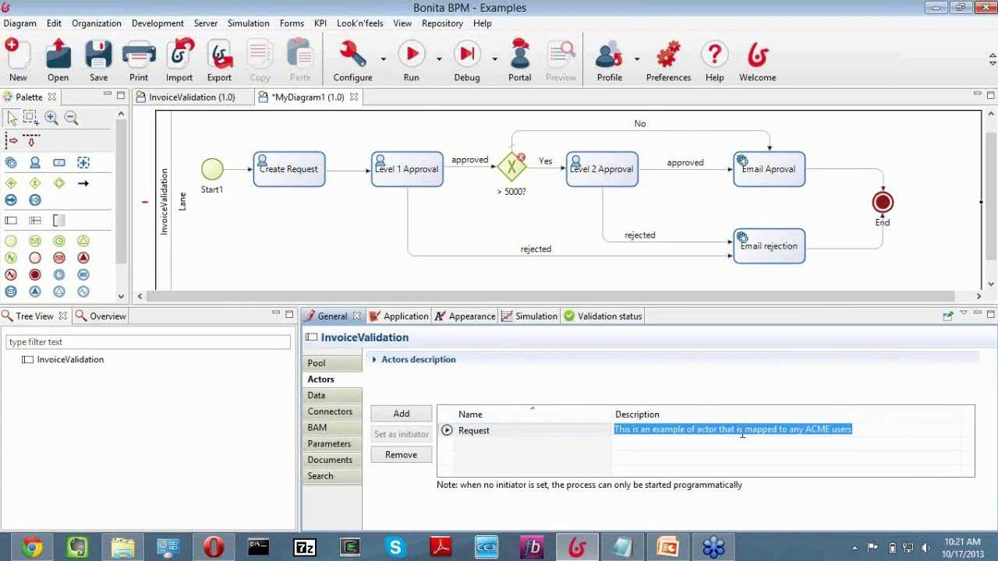
key("BackSpace")
left_click(524, 427)
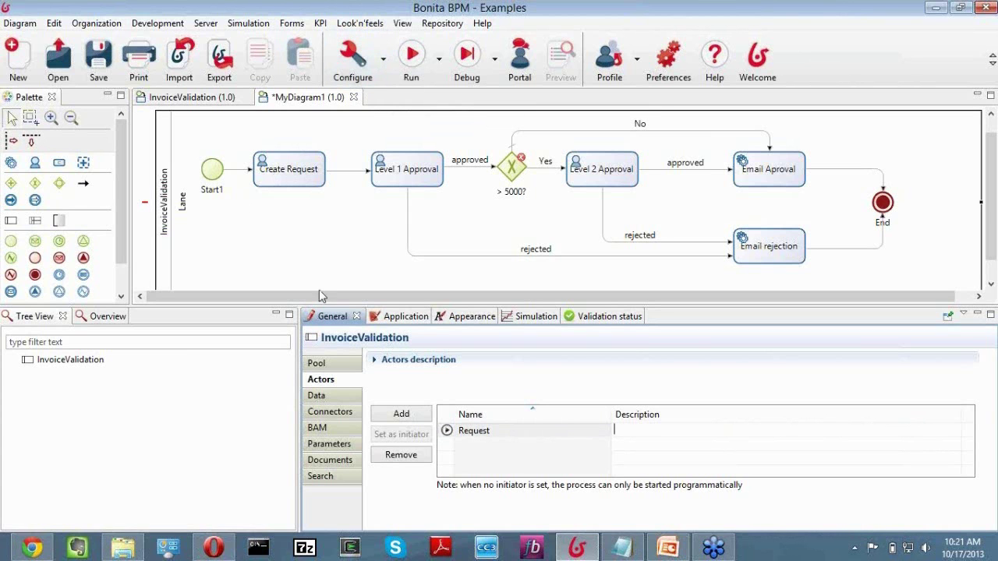
left_click(472, 431)
Add two new actors named Level1Approver and Level2Approver.
left_click(415, 414)
left_click(464, 431)
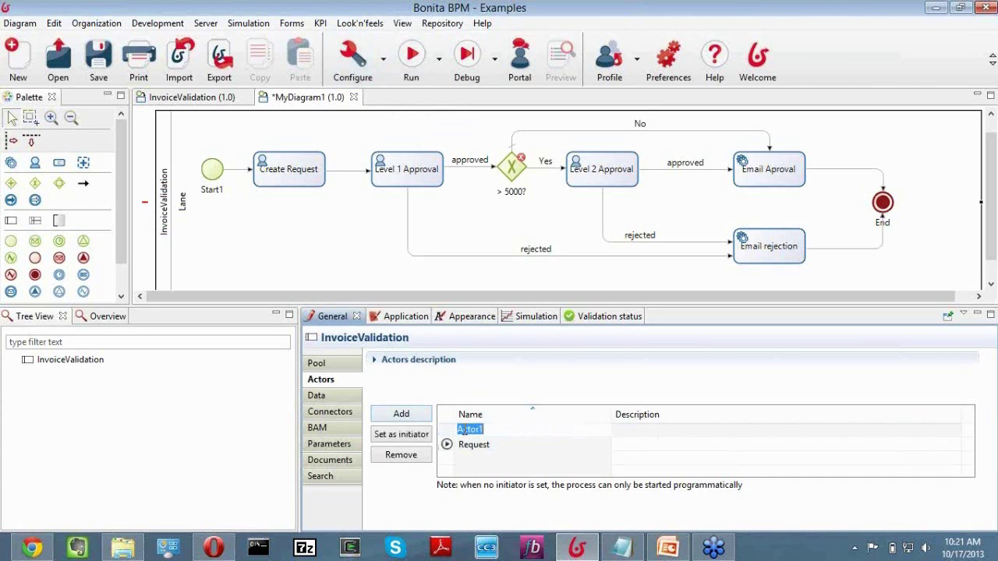
type("Level1Approver")
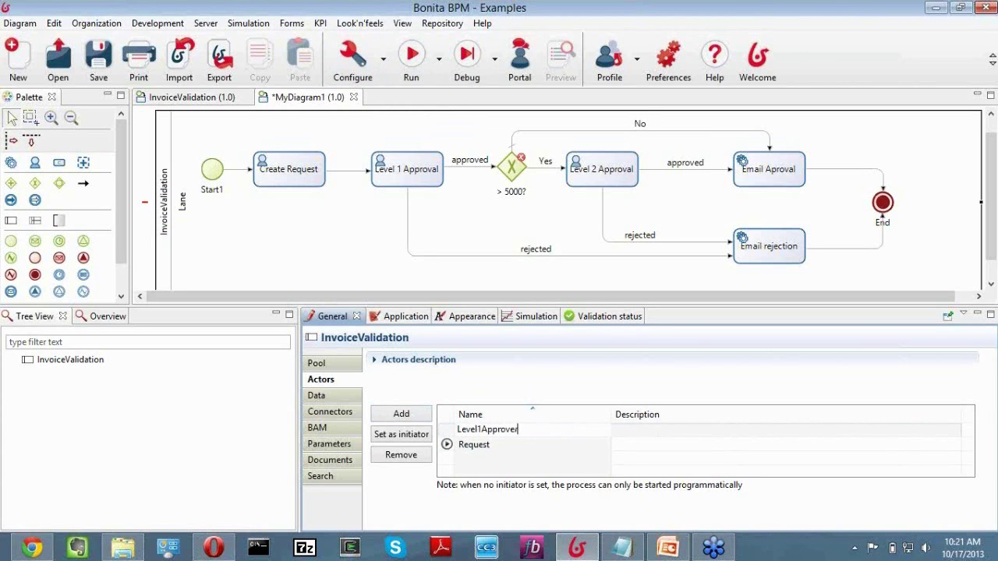
left_click(414, 419)
left_click(468, 431)
type("Level2Approver")
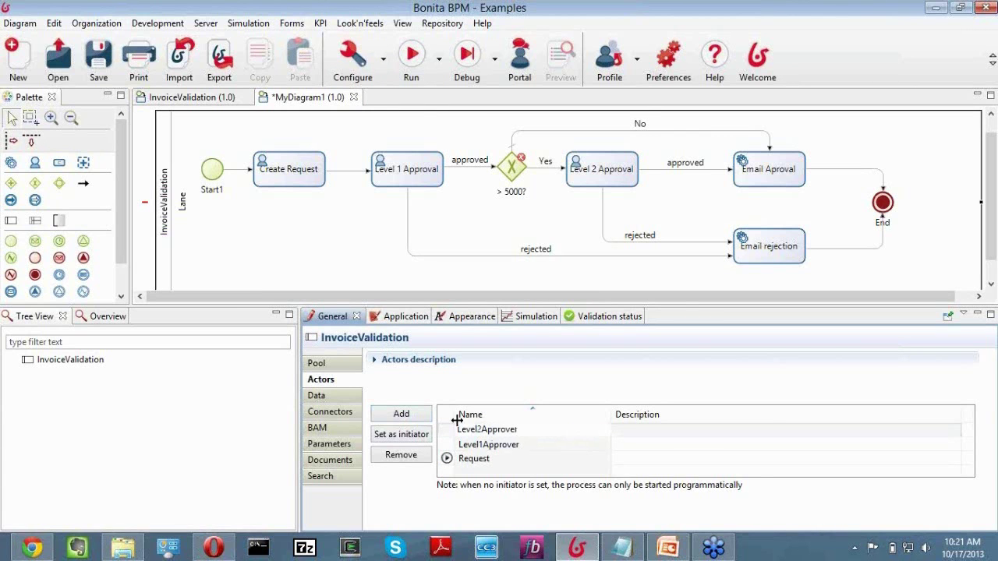
left_click(491, 462)
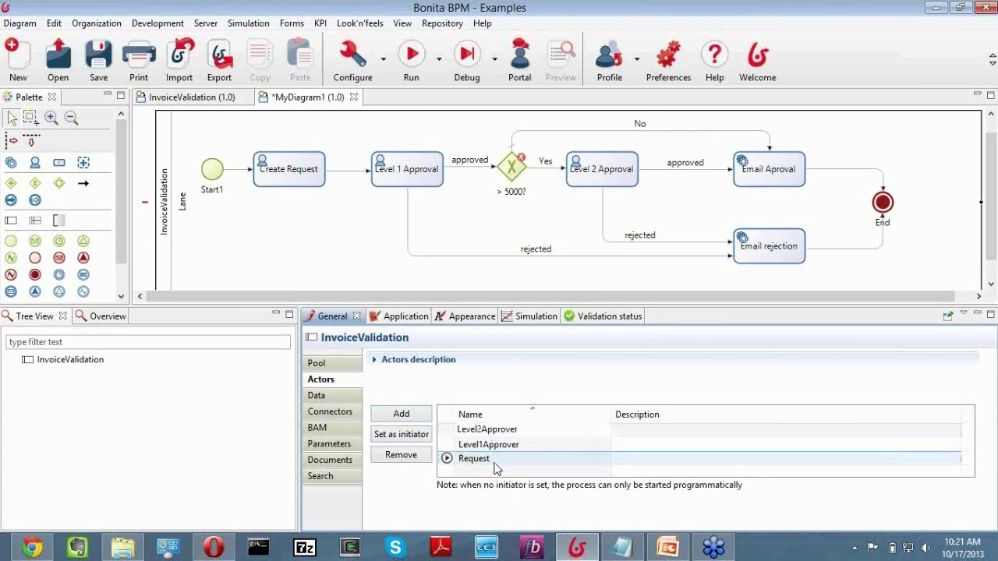
left_click(492, 455)
key("Return")
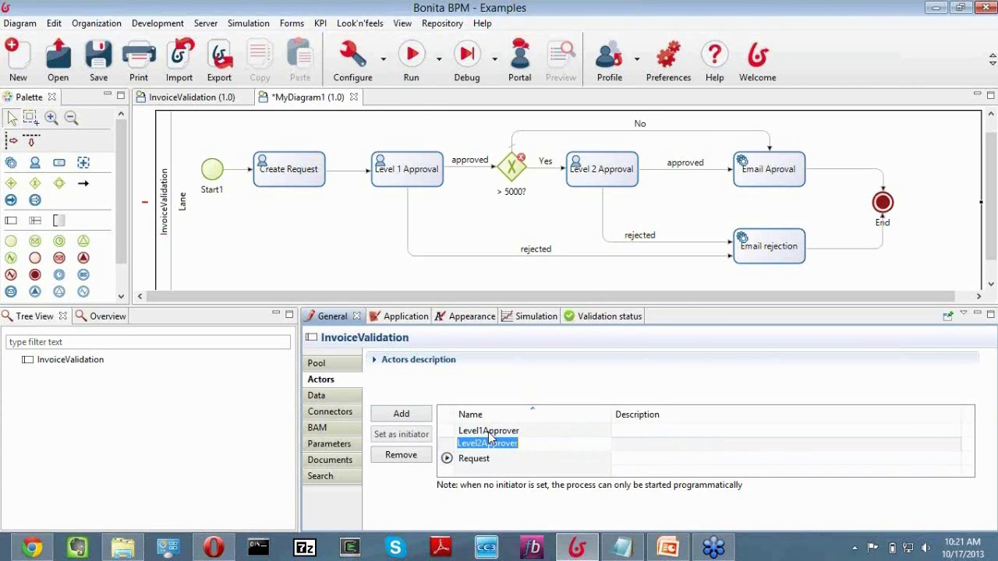
left_click(488, 431)
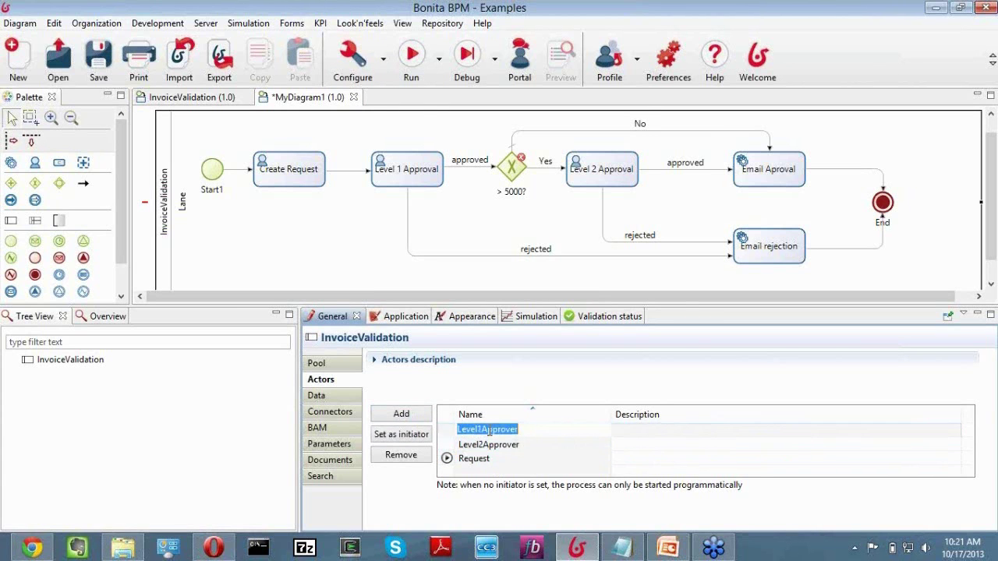
Assign the Request actor to the Create Request task.
left_click(310, 174)
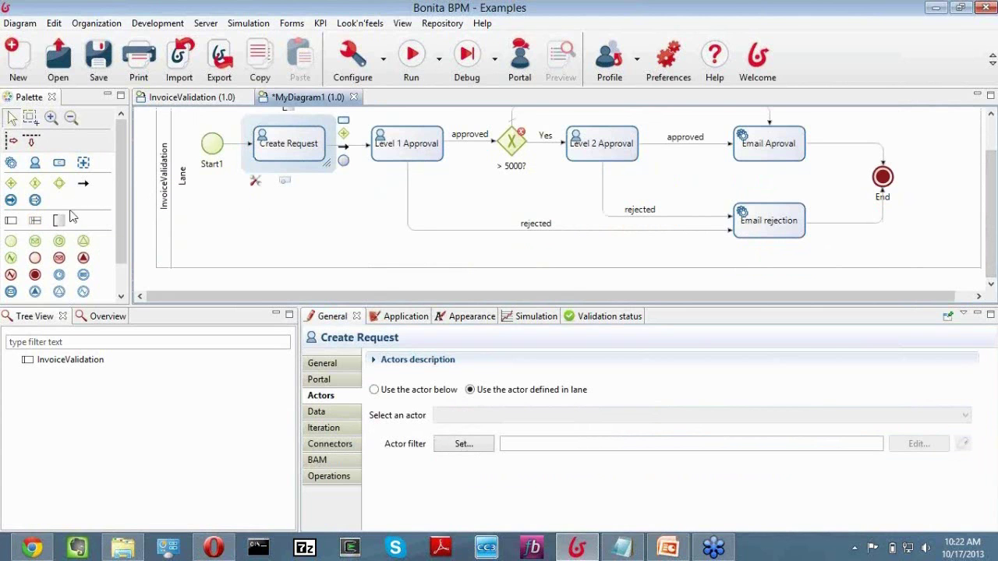
left_click_drag(35, 221, 220, 244)
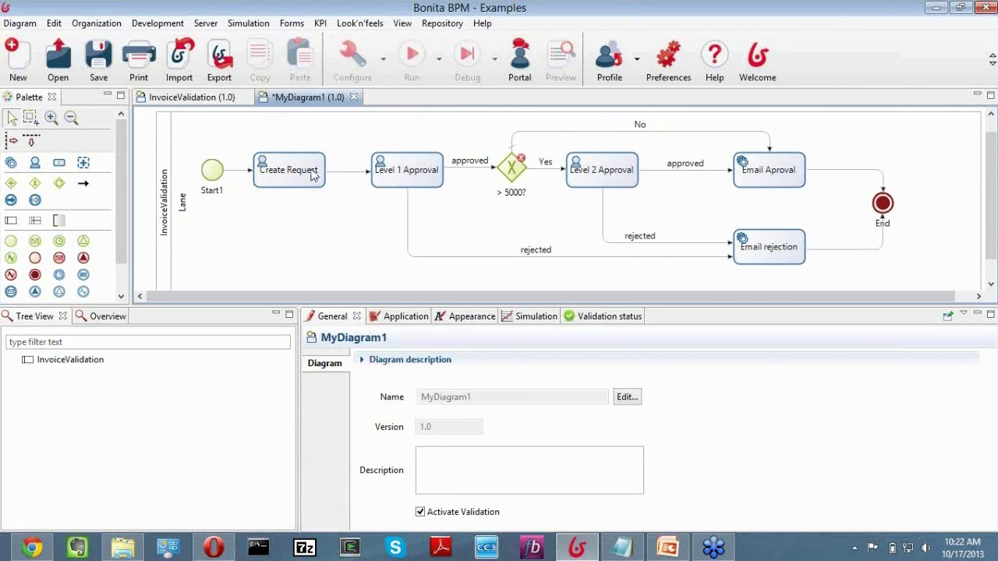
left_click(313, 176)
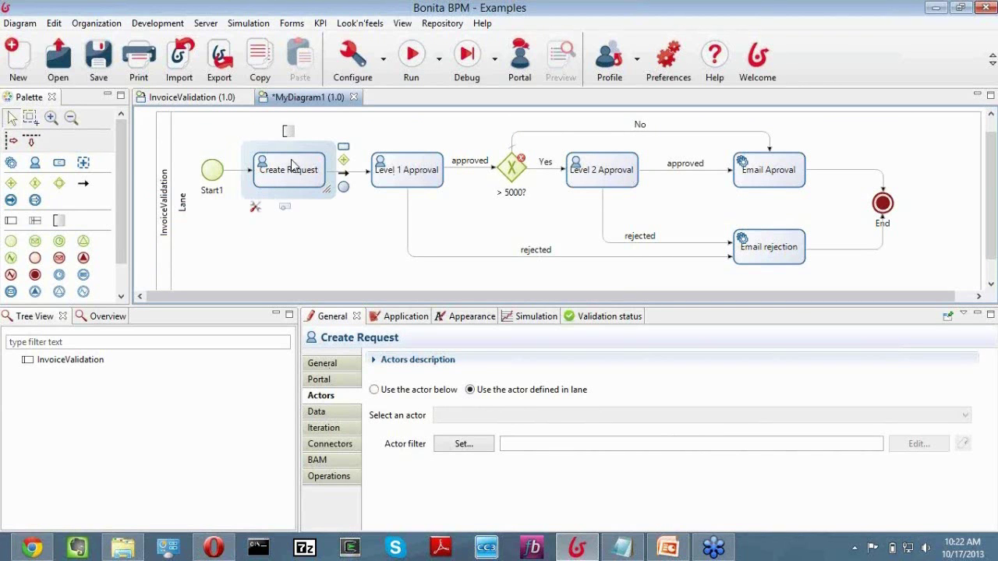
left_click(375, 391)
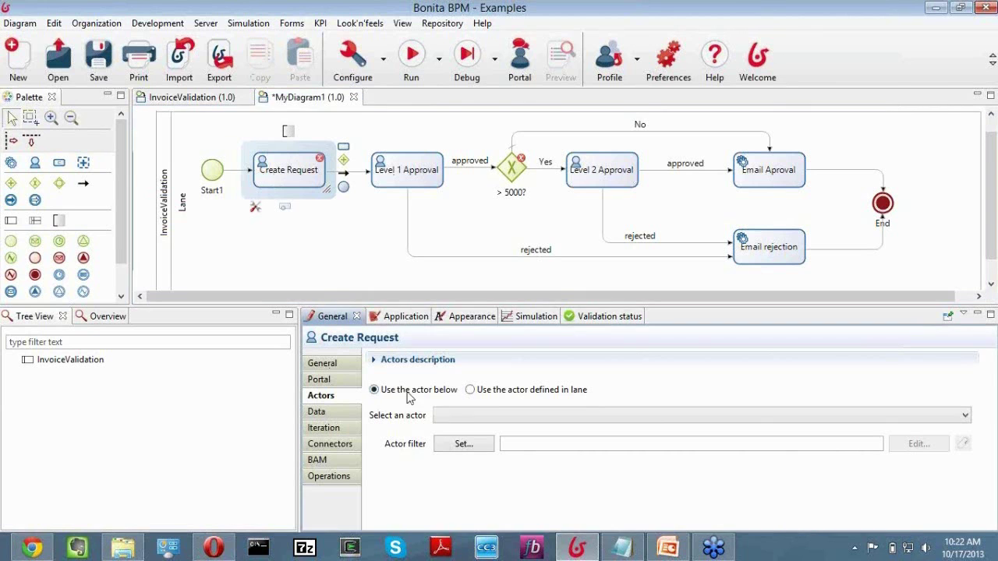
left_click(453, 419)
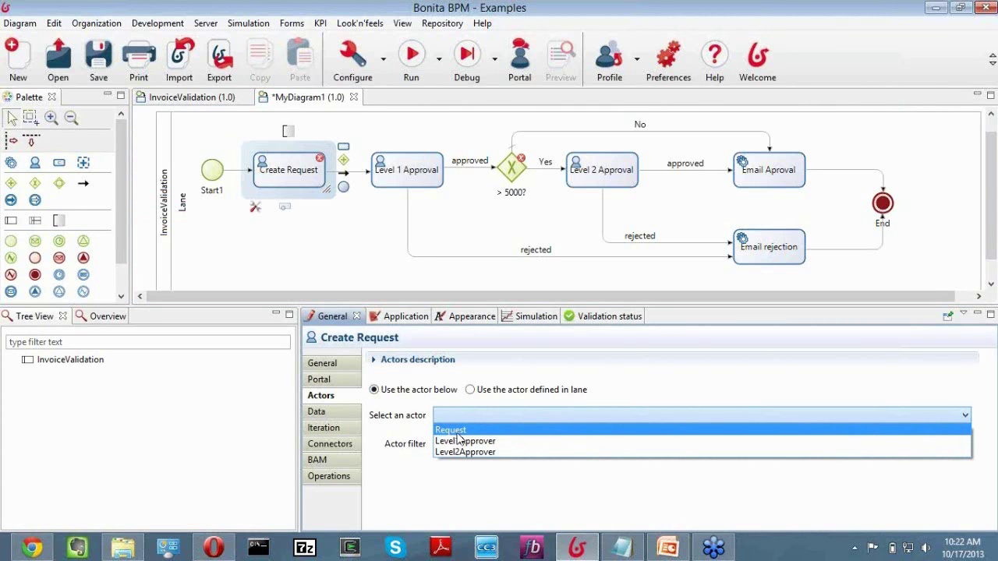
left_click(458, 434)
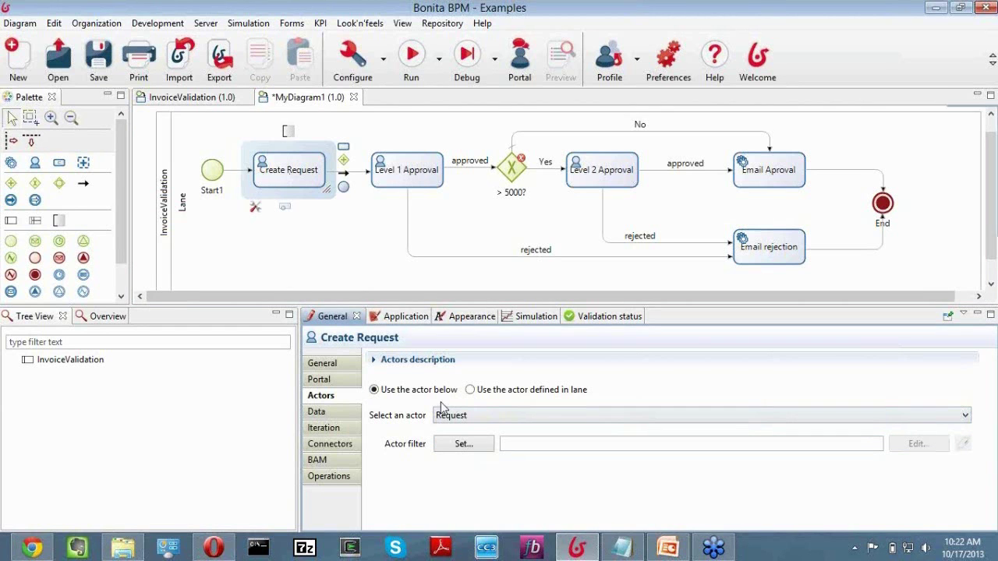
Assign Level1Approver to Level 1 Approval and Level2Approver to Level 2 Approval.
left_click(413, 176)
left_click(475, 420)
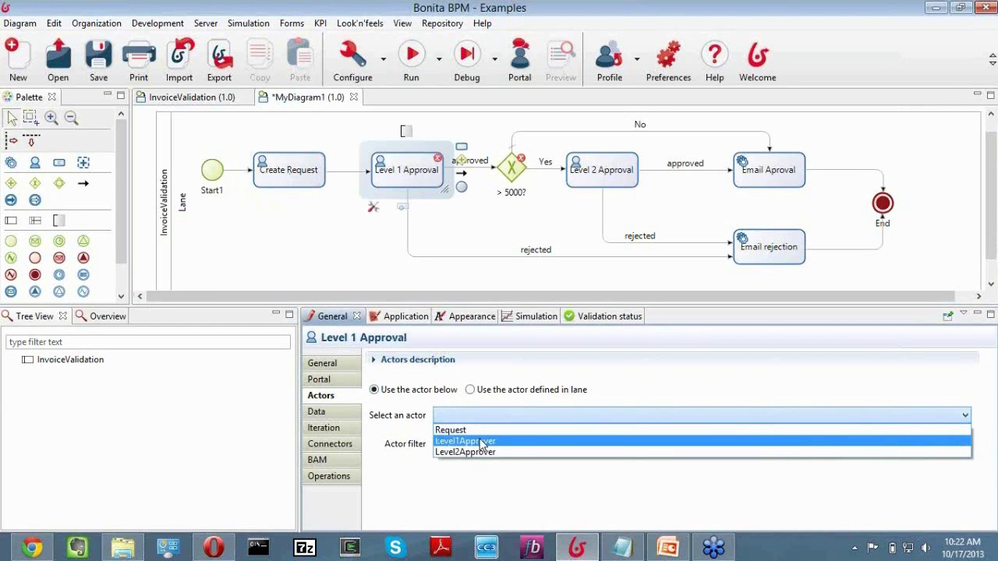
left_click(484, 442)
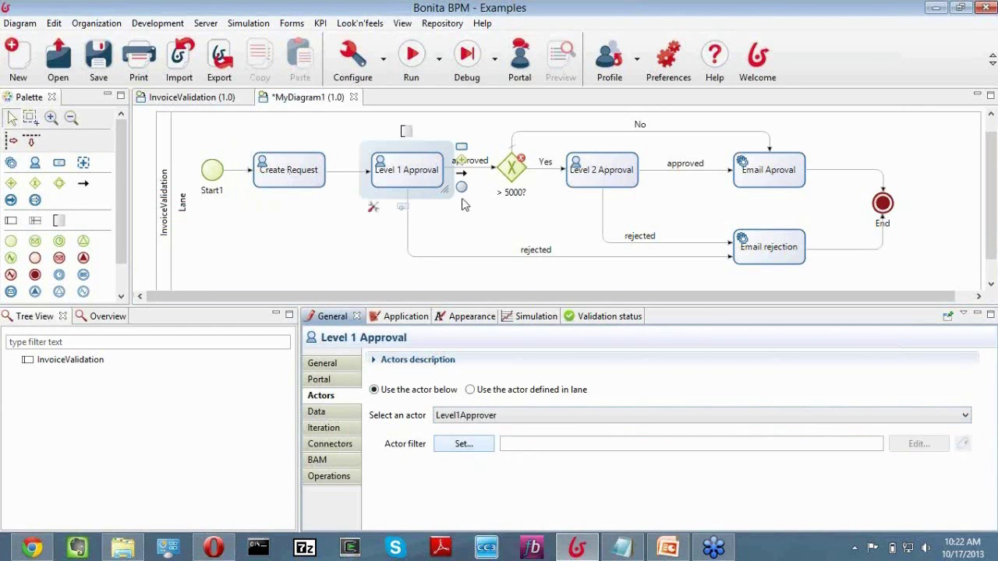
left_click(624, 176)
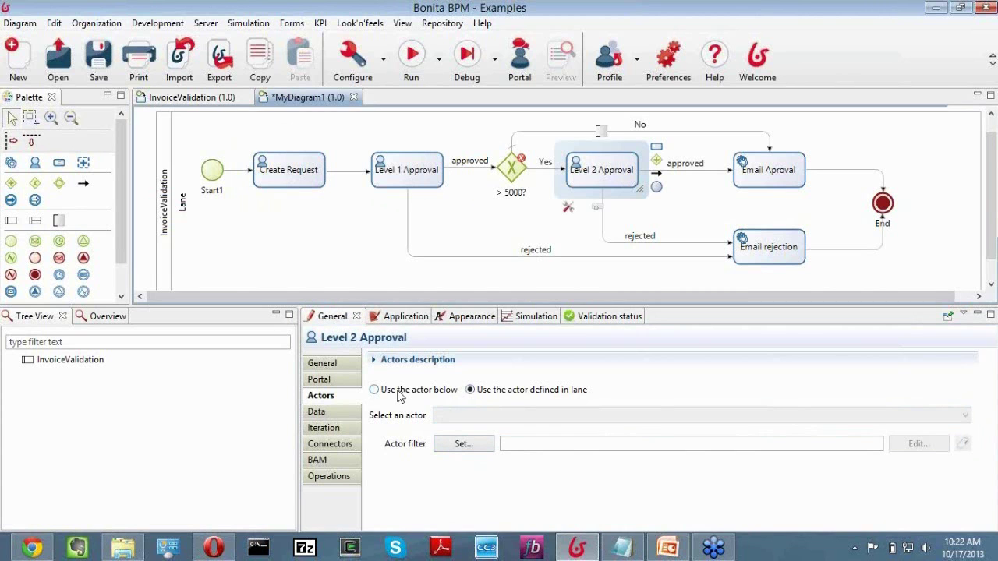
left_click(463, 415)
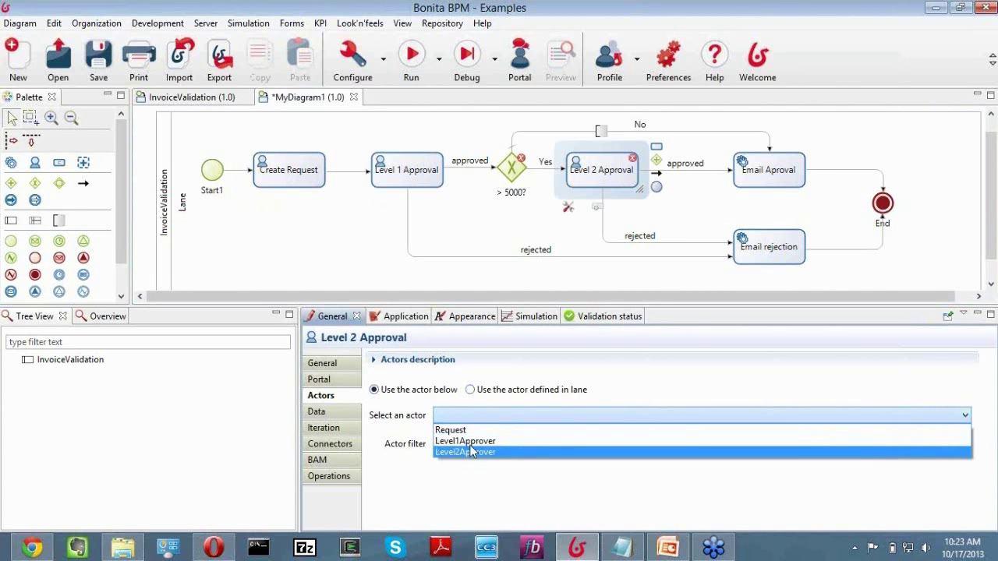
left_click(467, 452)
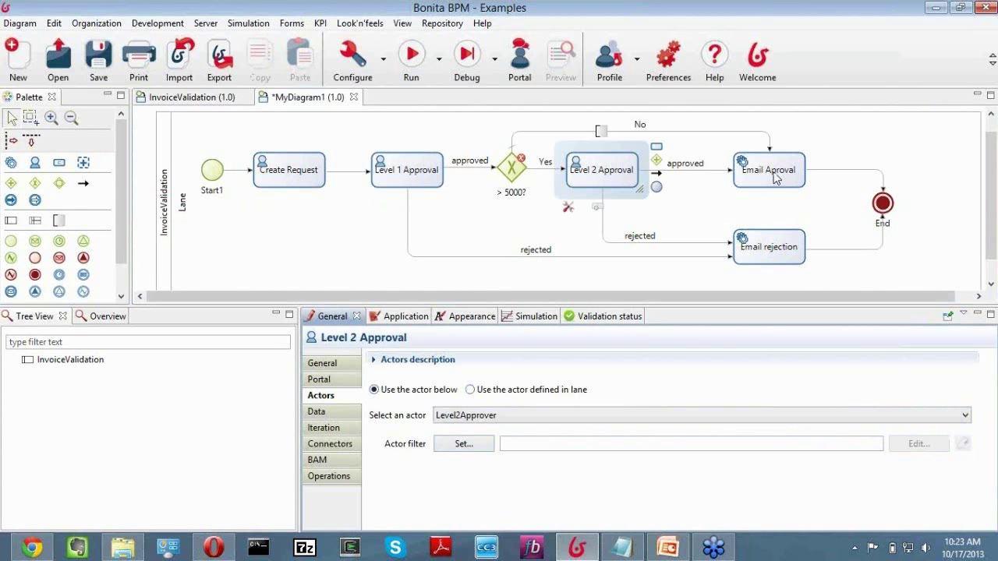
left_click(766, 248)
left_click(753, 177)
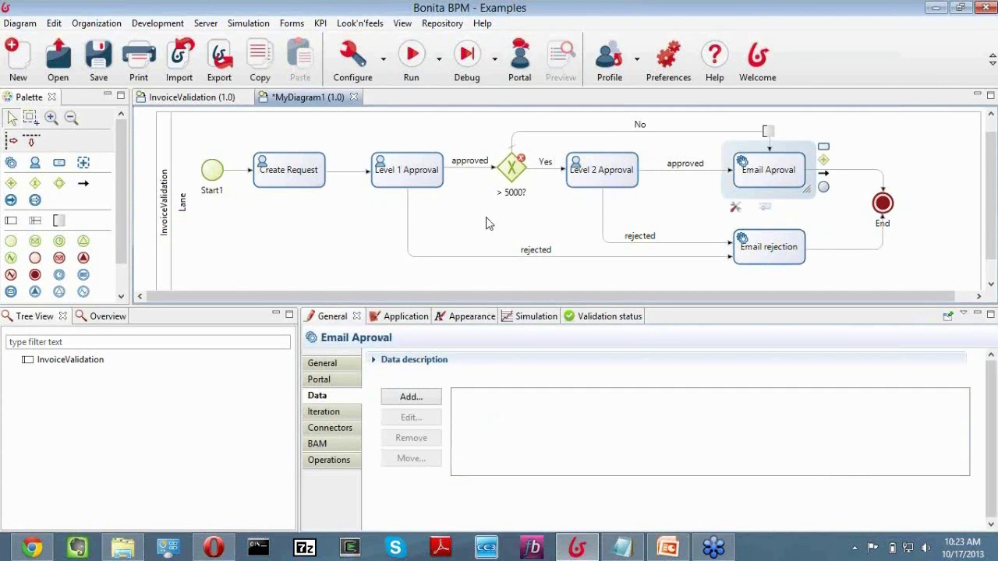
Show Create Request's Application pageflow settings, then cancel the Add form dialog without adding a form.
left_click(303, 181)
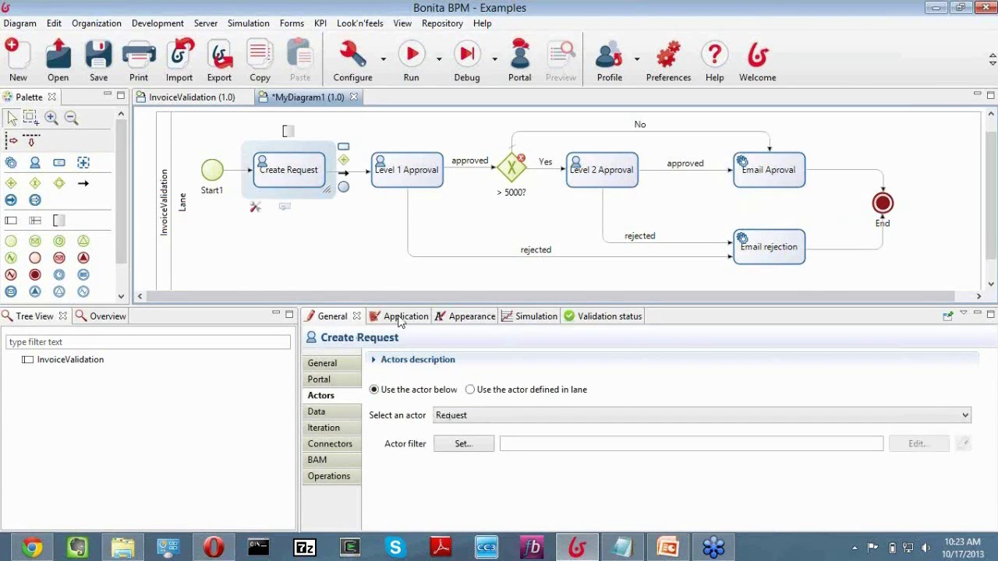
left_click(399, 318)
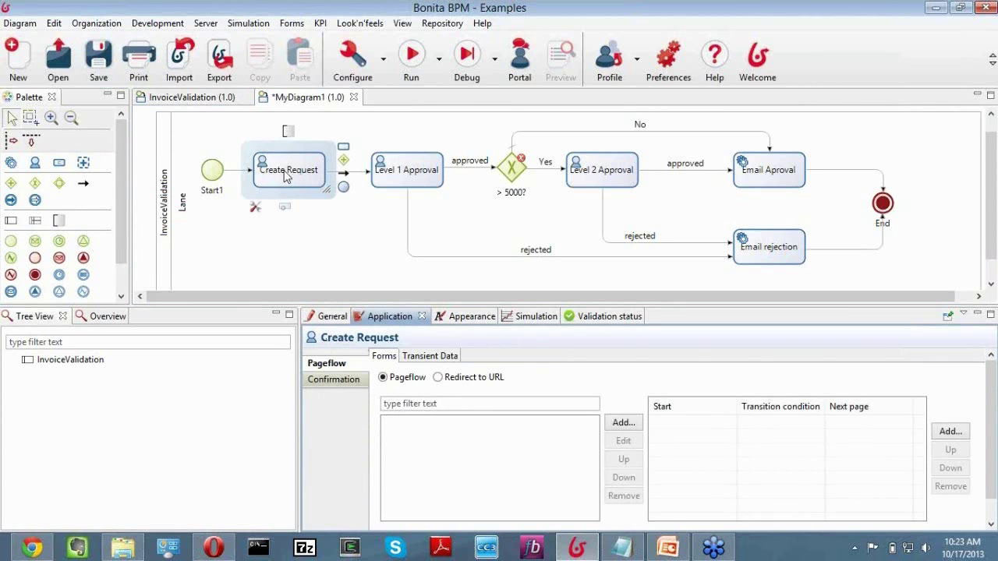
left_click(624, 423)
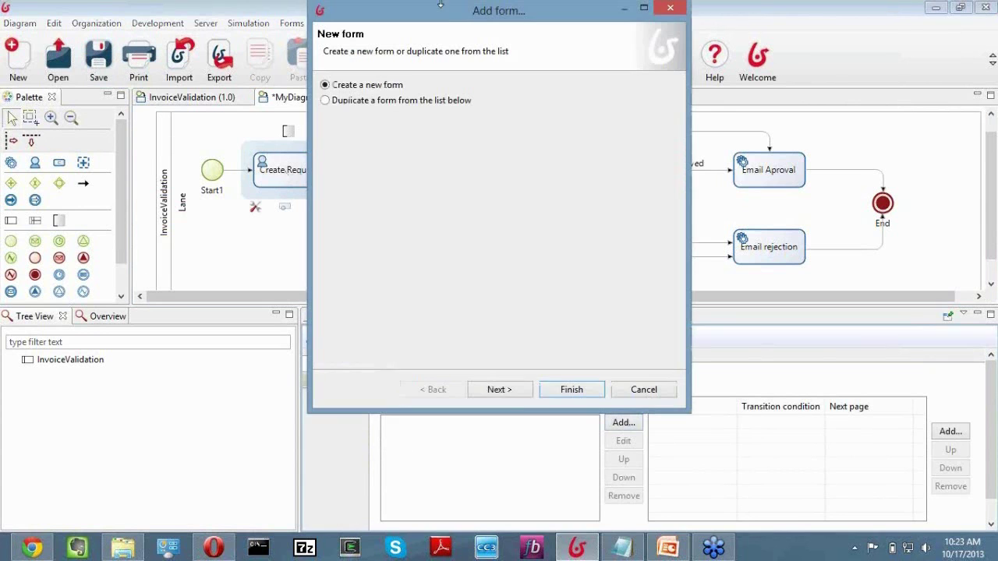
left_click(658, 390)
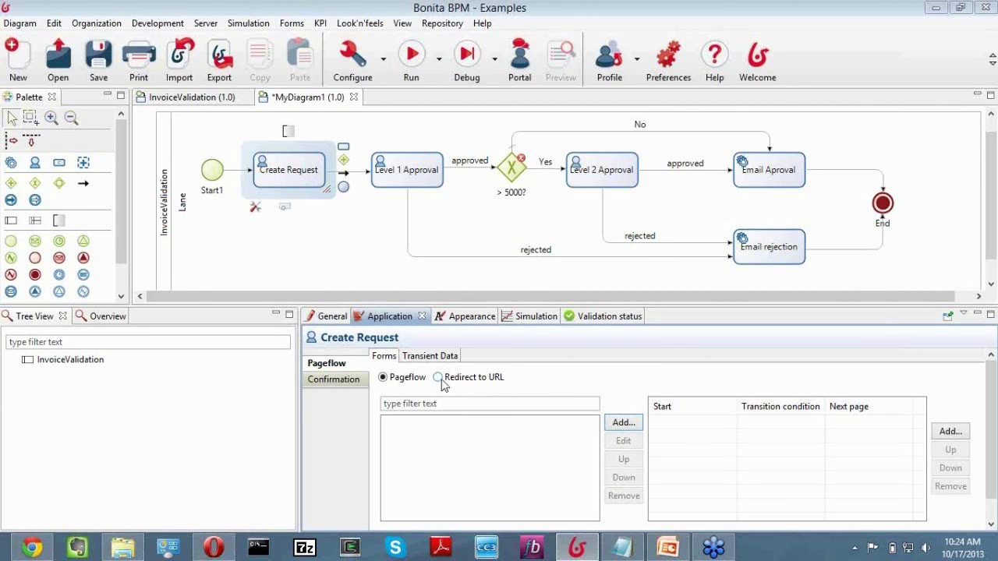
left_click(622, 423)
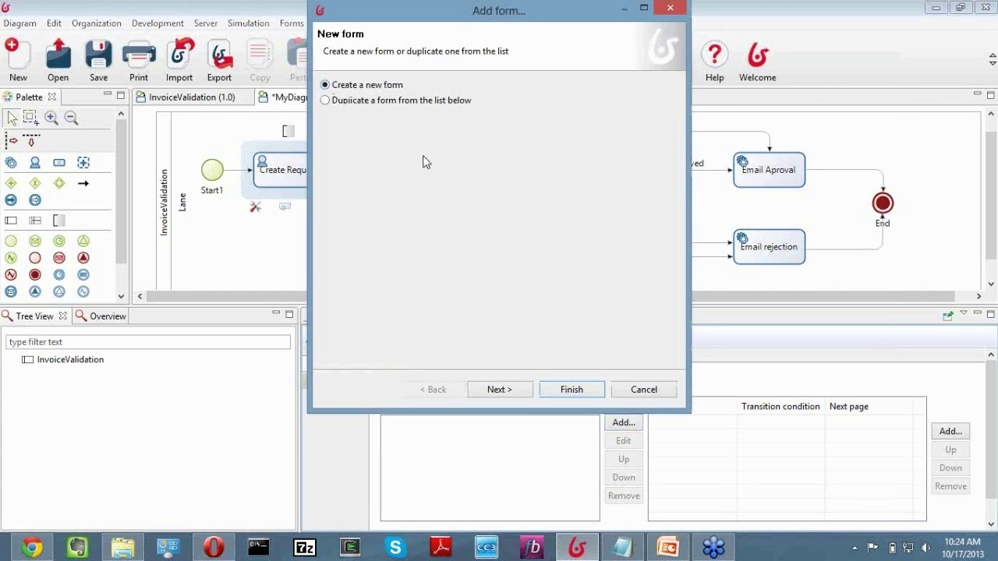
left_click(518, 395)
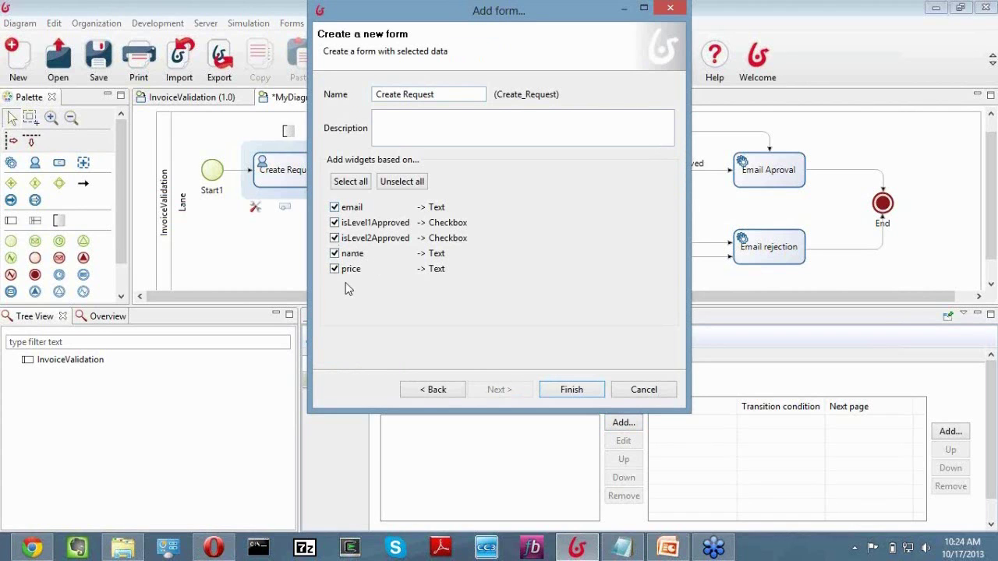
left_click(635, 394)
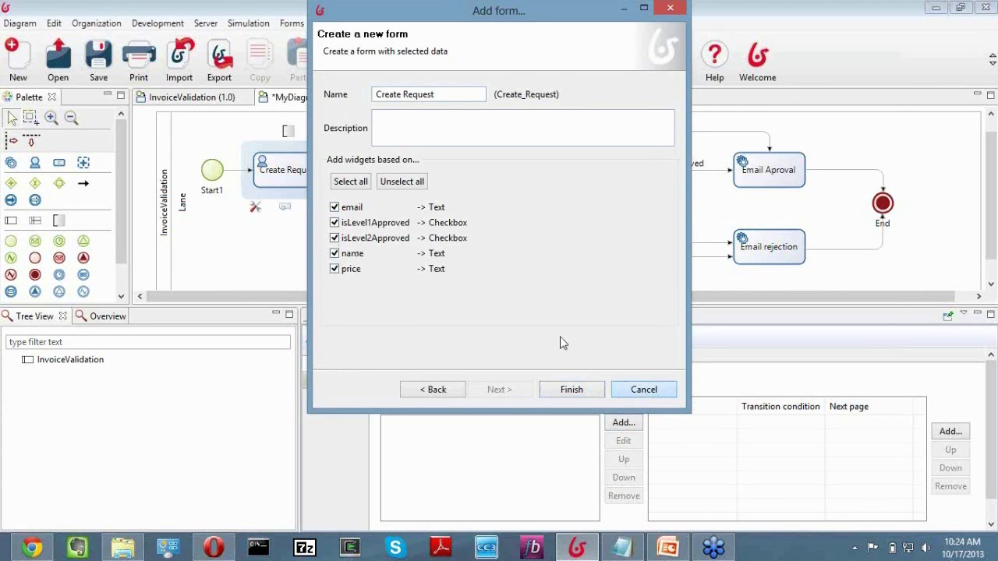
Add an internal invoiceDocument using Webinar Invoice.docx to the pool and save the diagram.
left_click(164, 250)
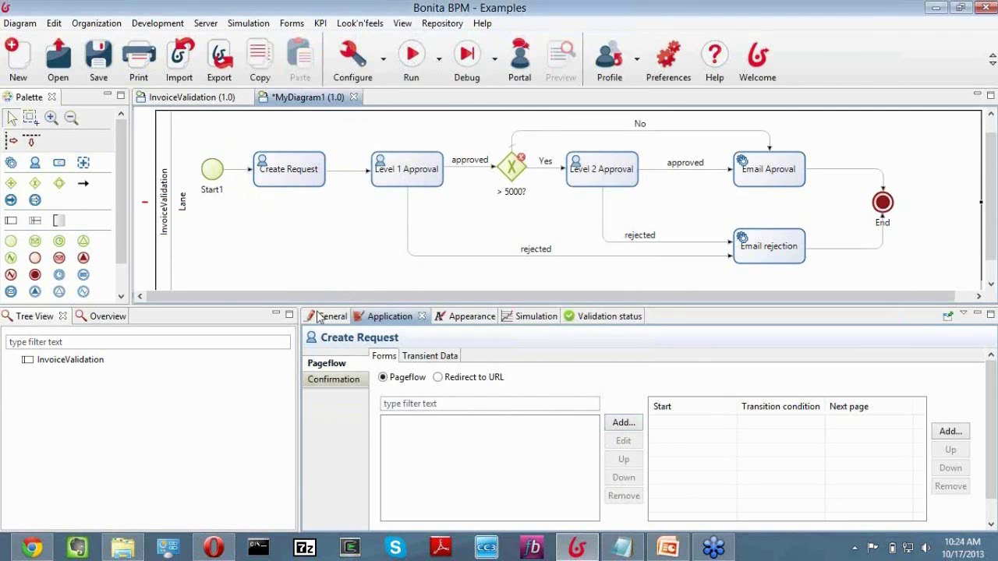
left_click(342, 461)
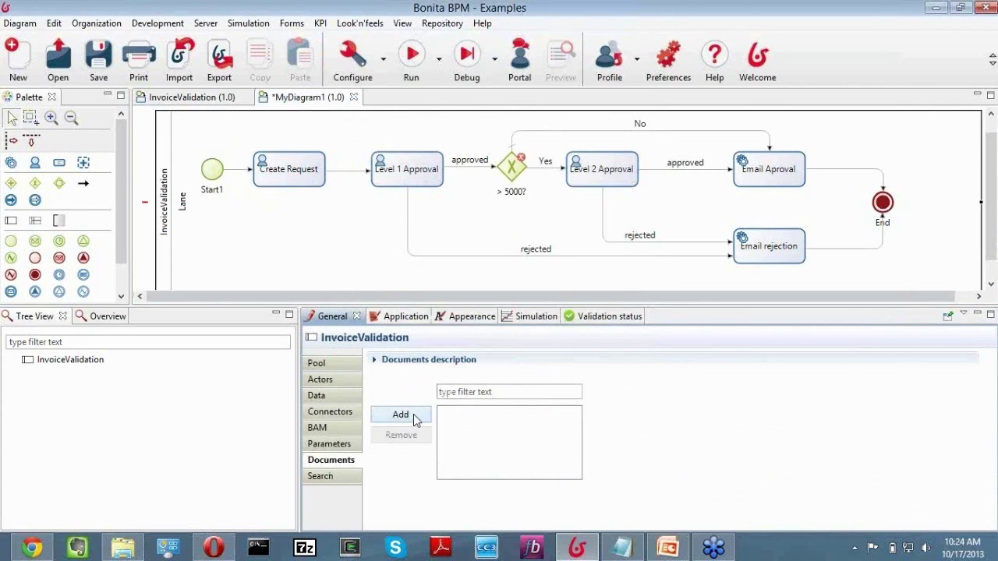
left_click(400, 415)
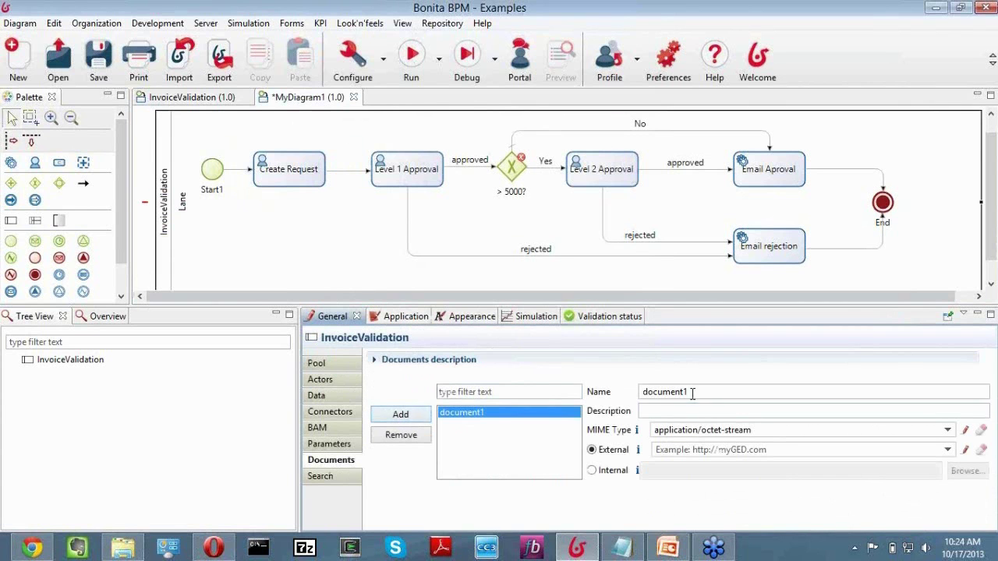
double_click(640, 397)
key("BackSpace")
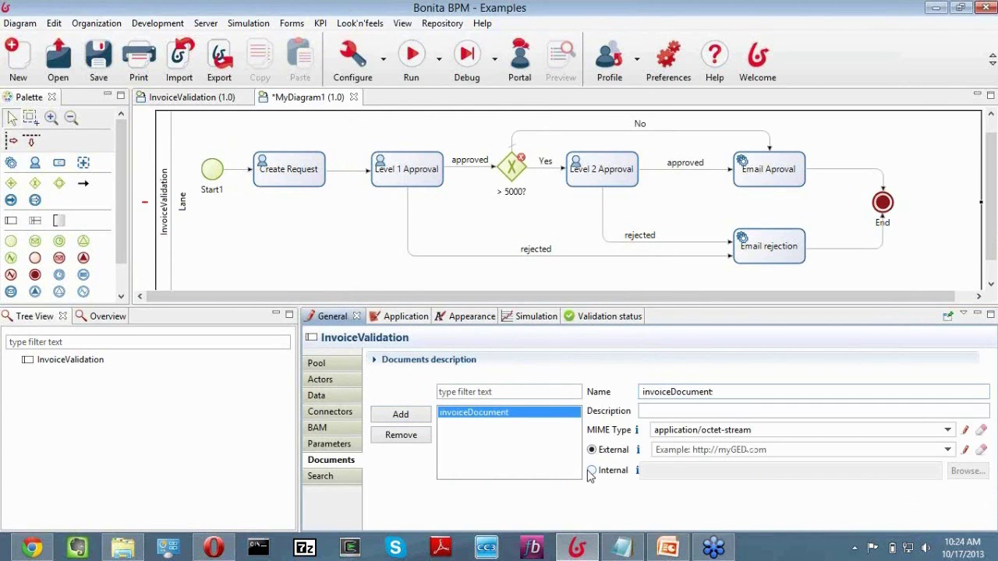
left_click(592, 474)
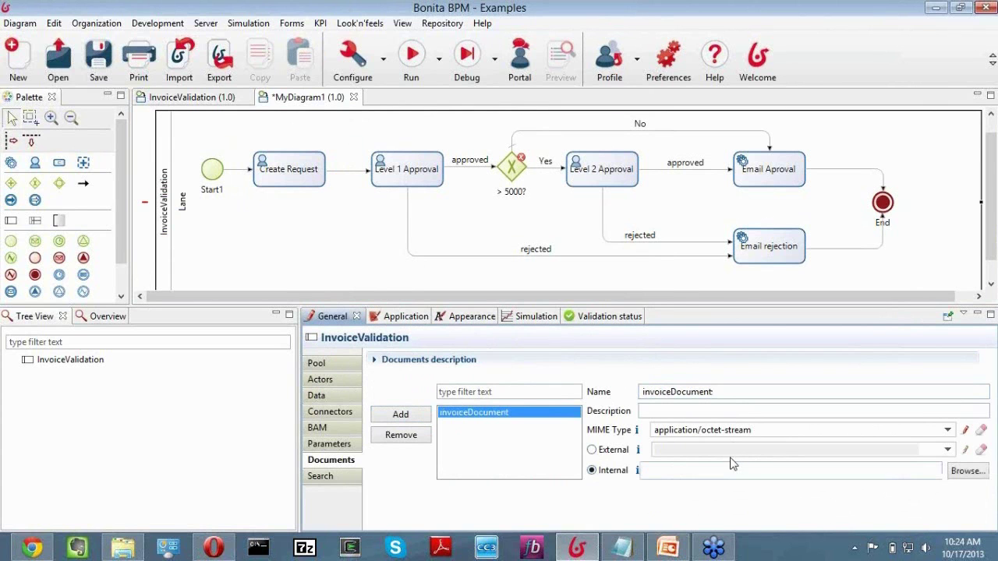
left_click(968, 471)
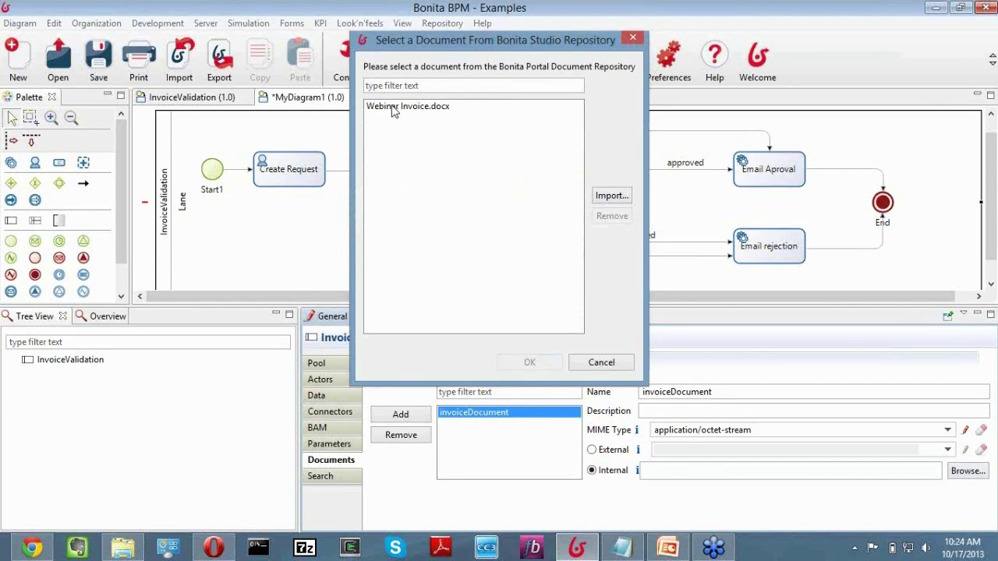
left_click(396, 107)
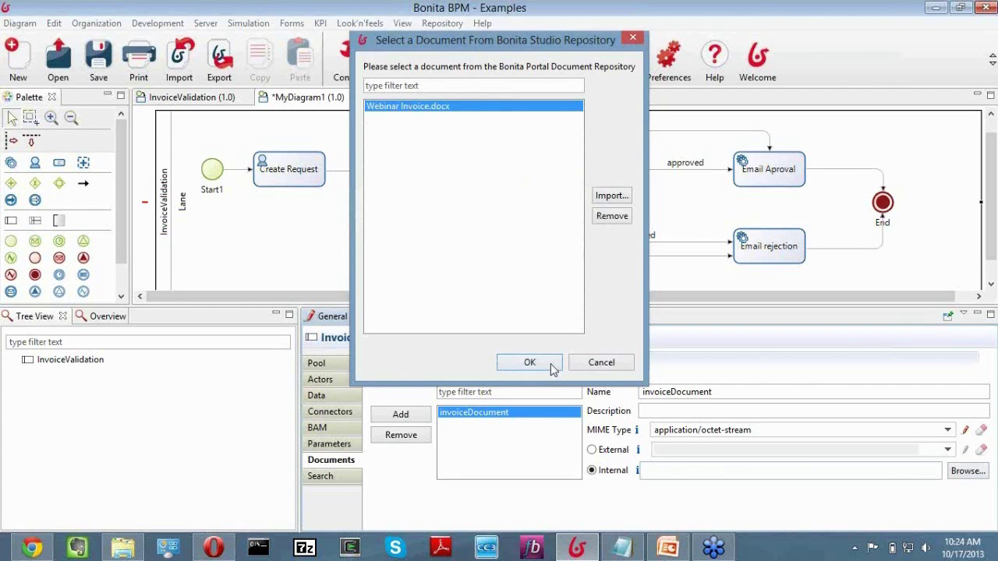
left_click(551, 368)
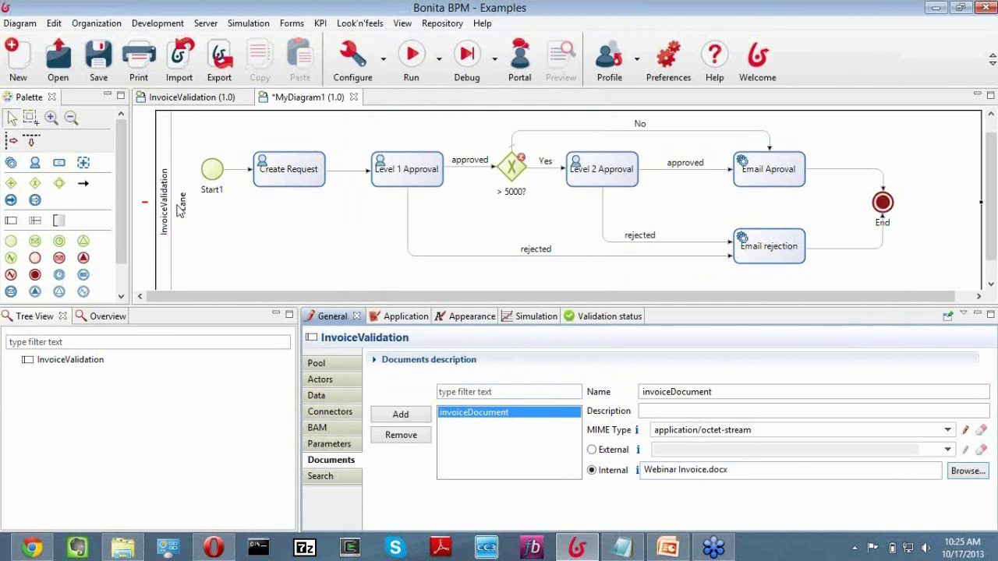
left_click(286, 176)
key("ctrl+s")
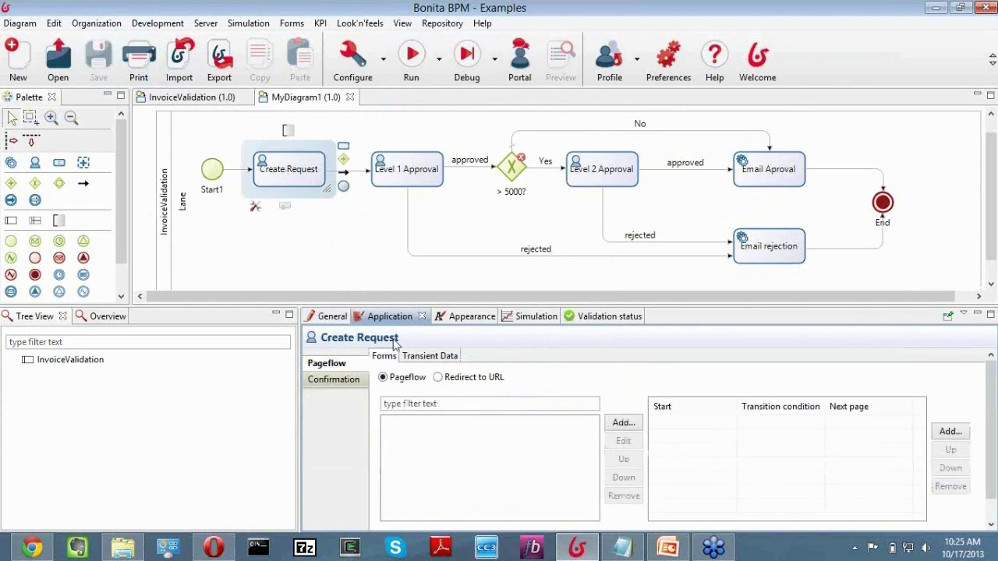
Create a new Create Request form with all data fields except isLevel1Approved and isLevel2Approved.
left_click(622, 422)
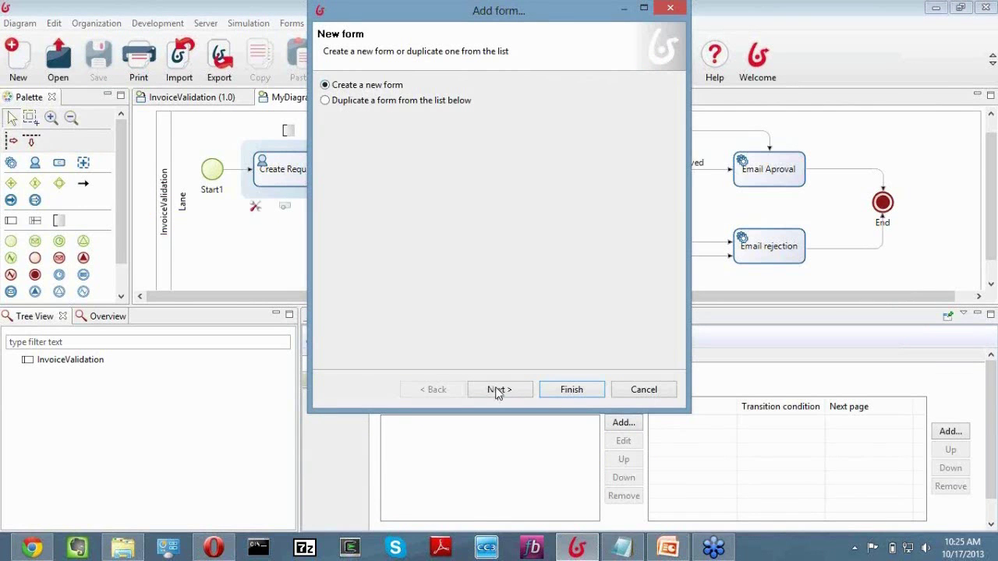
left_click(497, 390)
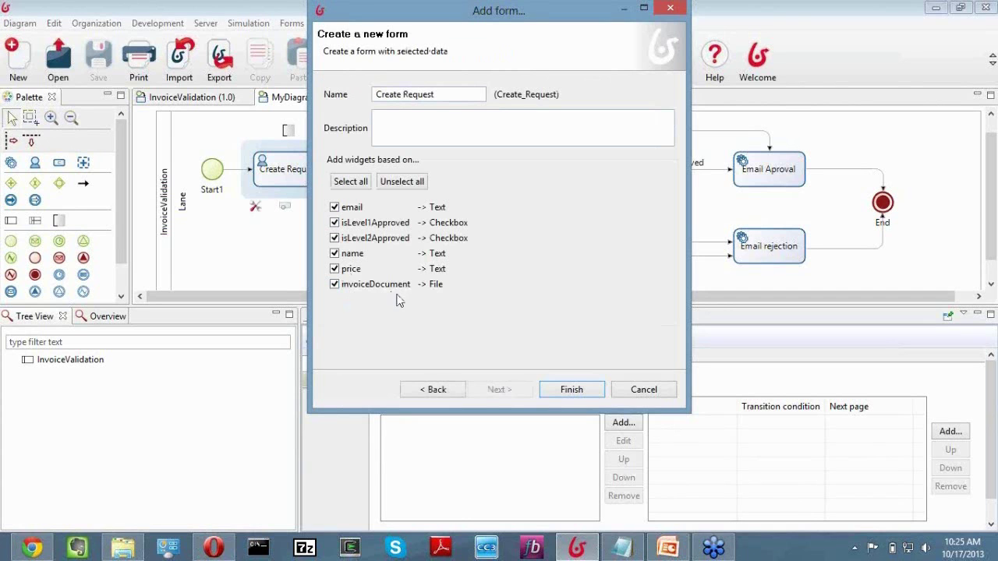
left_click(358, 185)
left_click_drag(390, 16, 447, 27)
left_click(391, 234)
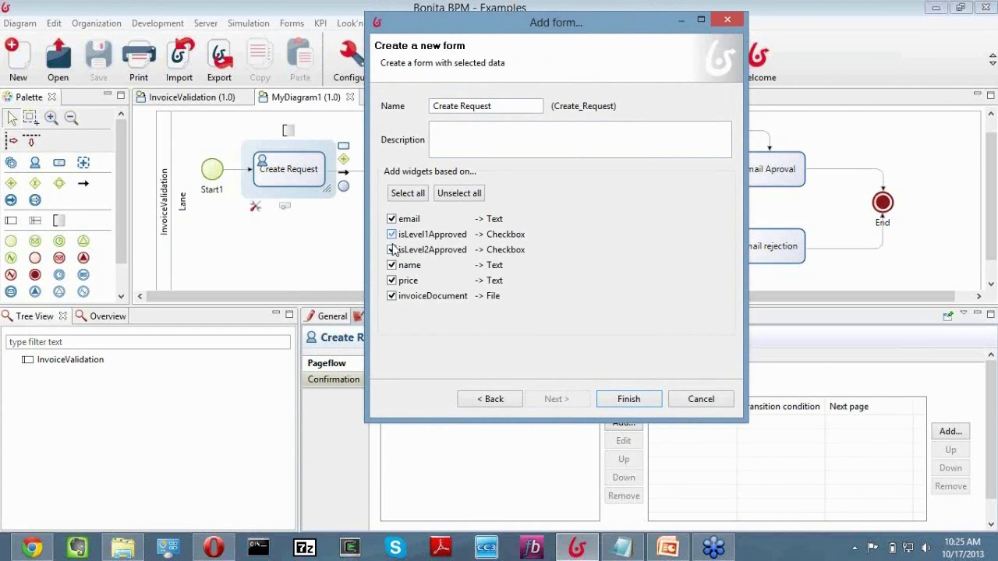
left_click(391, 250)
Generate the form, add a second column, and place name beside email in the top row.
left_click(613, 401)
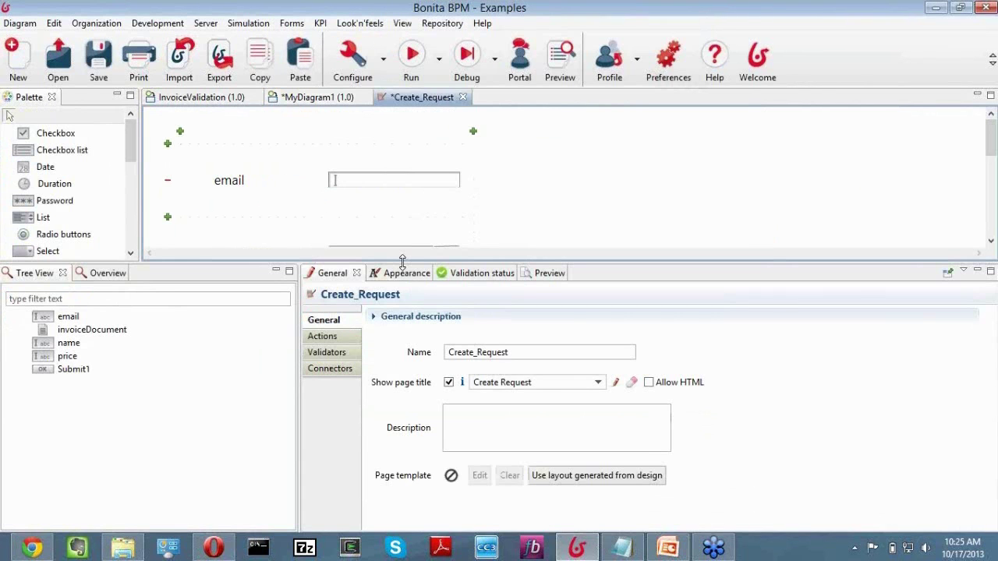
left_click_drag(402, 260, 403, 404)
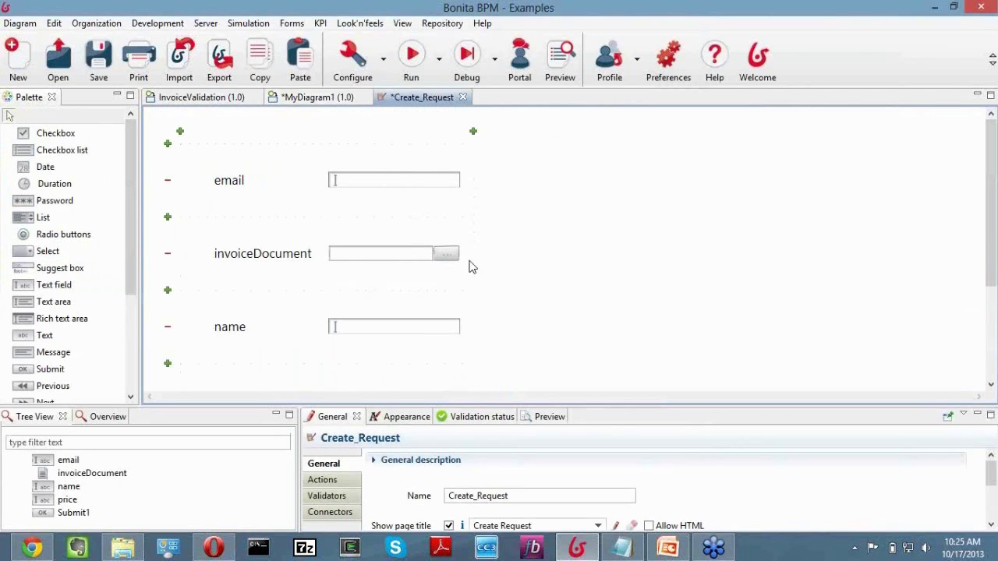
left_click(472, 131)
left_click_drag(355, 405, 352, 372)
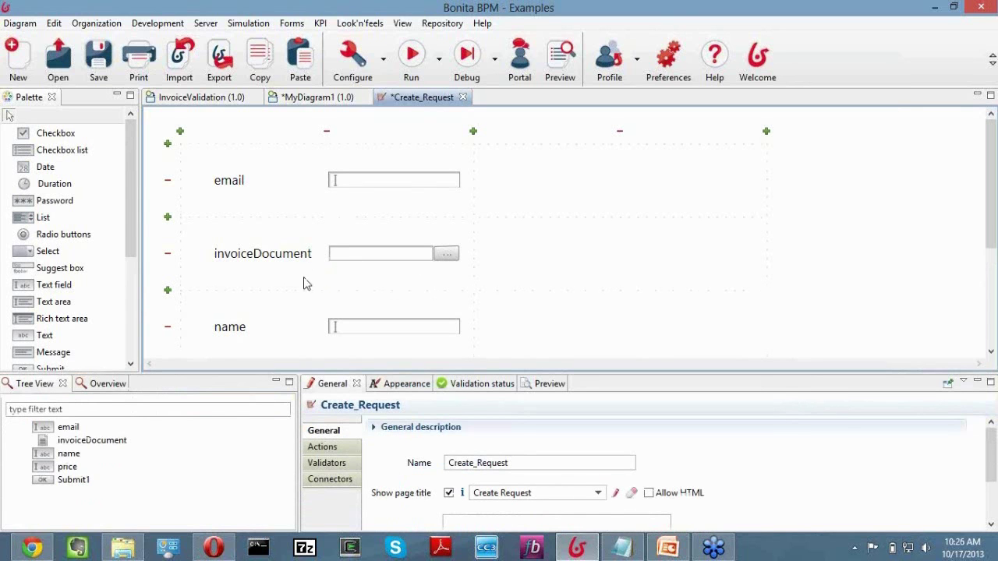
left_click_drag(327, 193, 552, 179)
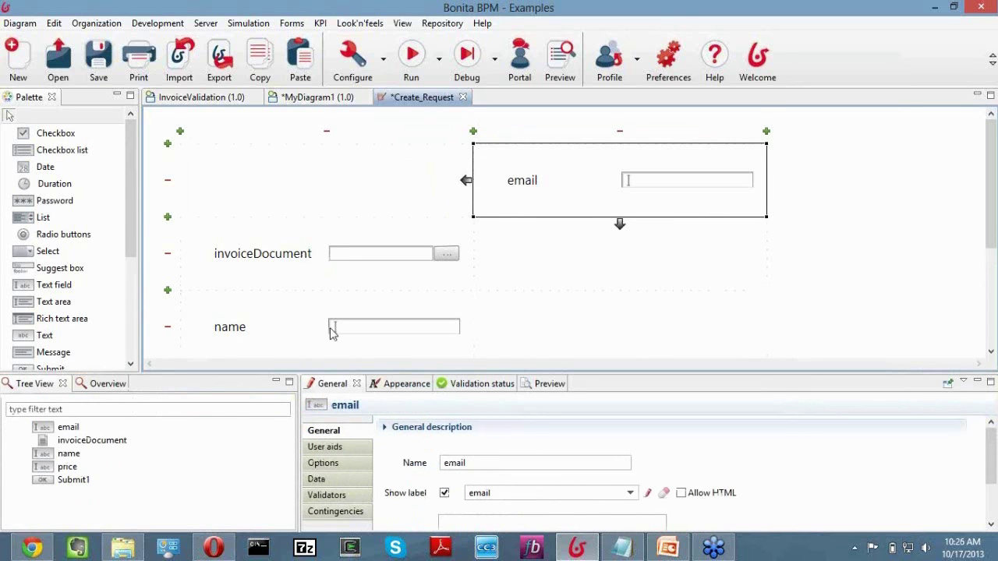
left_click_drag(335, 326, 325, 263)
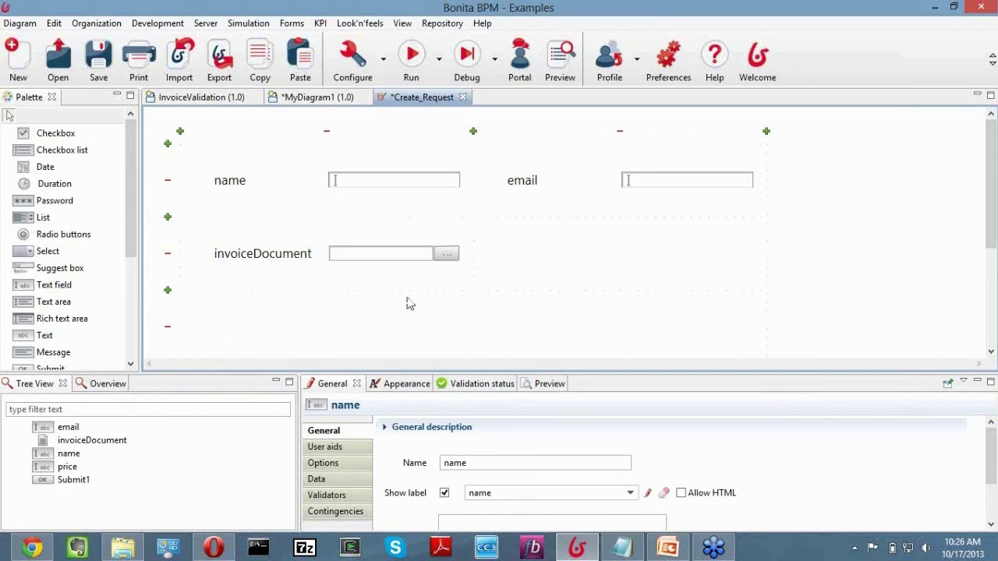
Put price beside invoiceDocument and stretch the button across both columns, labelled Submit.
scroll(421, 310, "down", 1)
scroll(425, 327, "down", 1)
left_click(398, 331)
left_click_drag(367, 178, 655, 187)
left_click_drag(379, 319, 381, 178)
scroll(390, 304, "down", 2)
left_click_drag(345, 318, 339, 235)
left_click(484, 250)
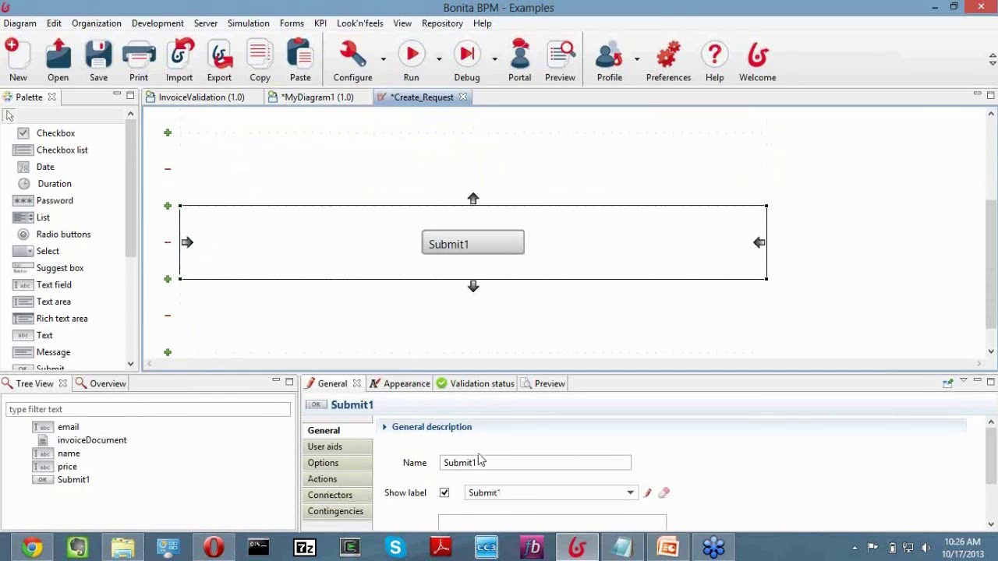
left_click(520, 494)
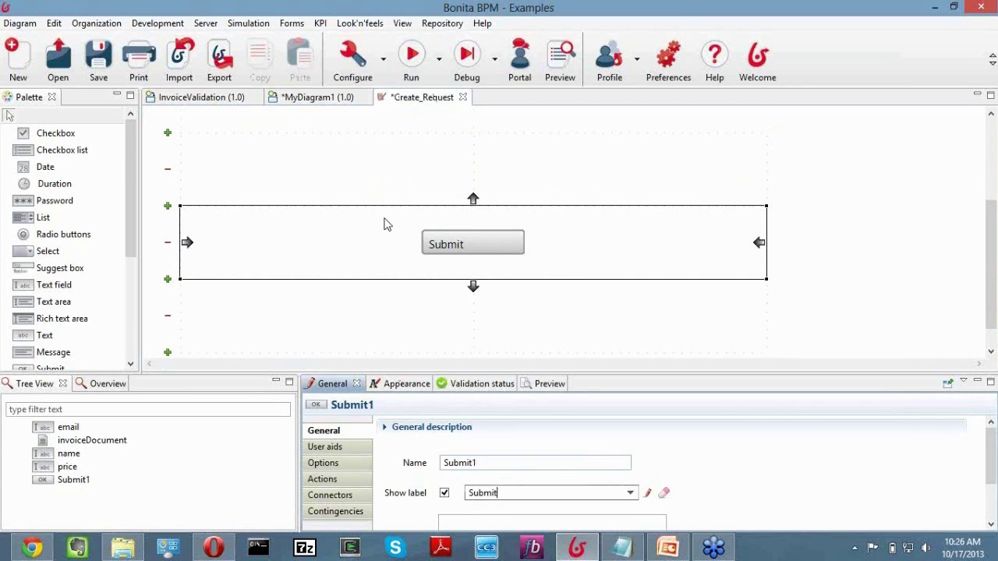
left_click(355, 170)
Relabel the name, email and price fields to Name, Email and Price.
scroll(348, 183, "up", 3)
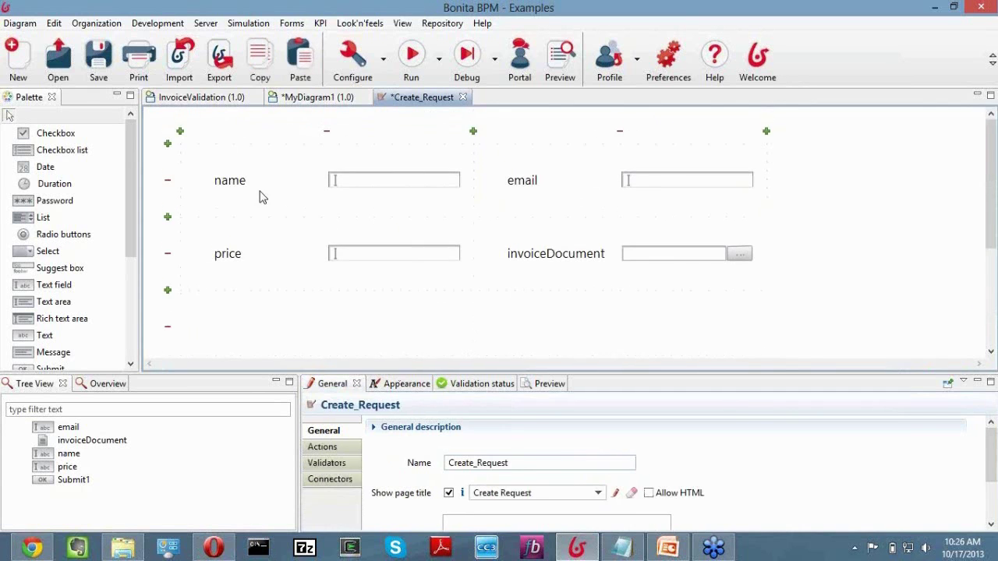
left_click(230, 180)
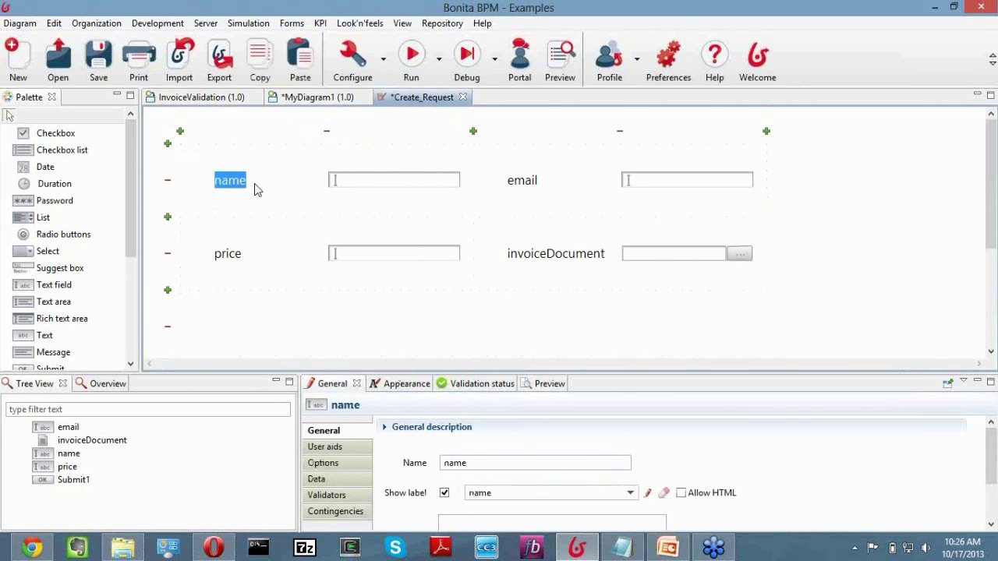
double_click(494, 493)
type("Na")
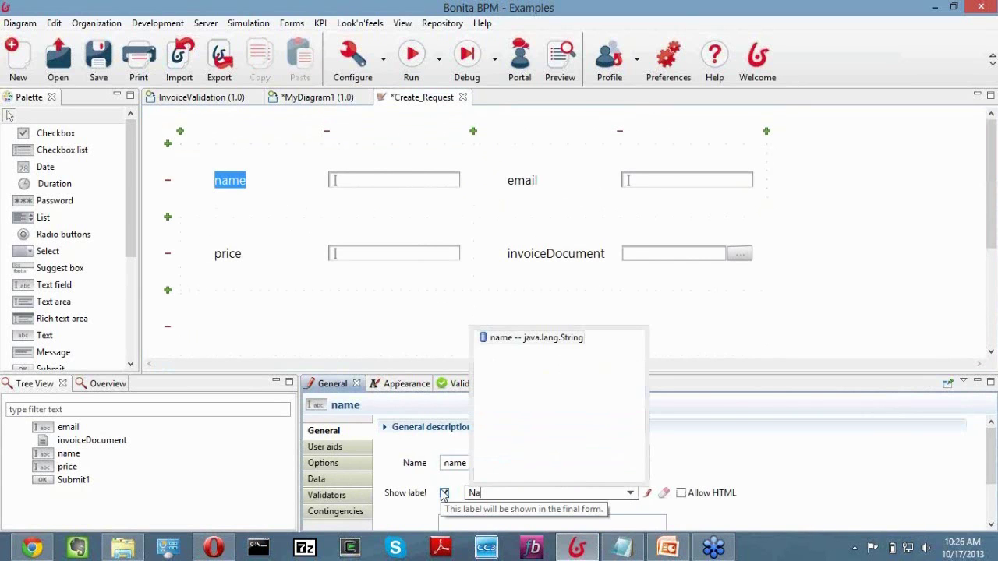
type("me")
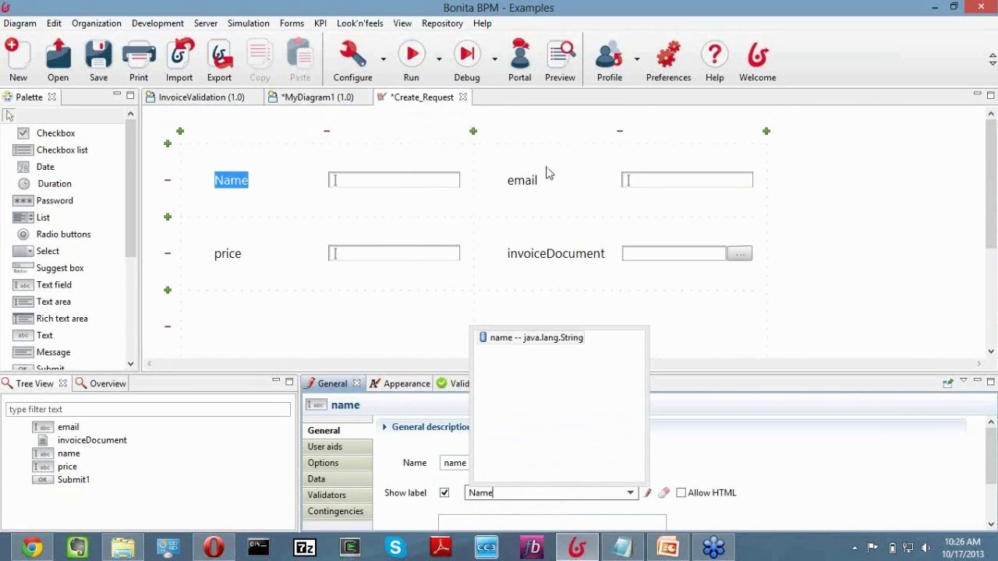
left_click(545, 178)
double_click(469, 493)
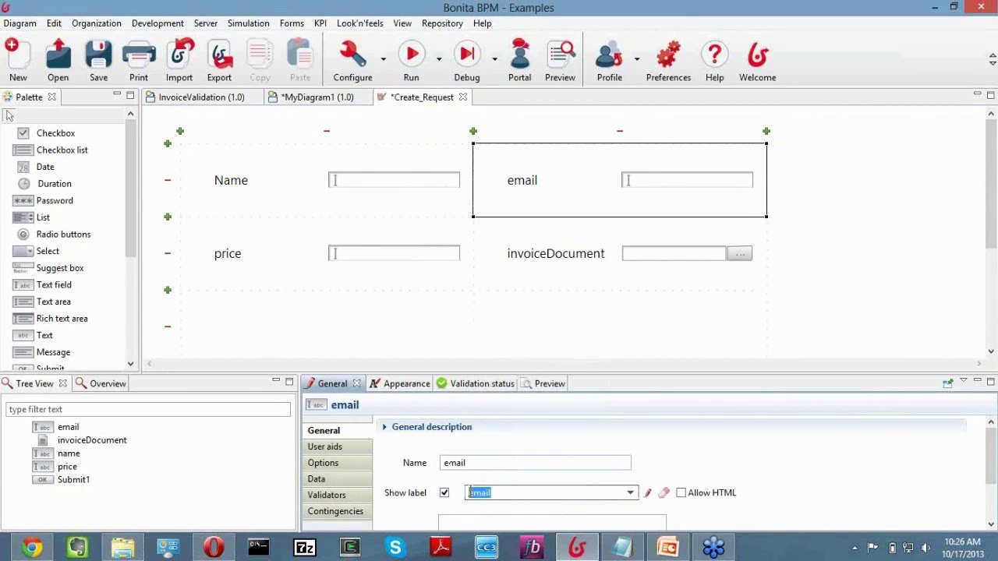
type("Email")
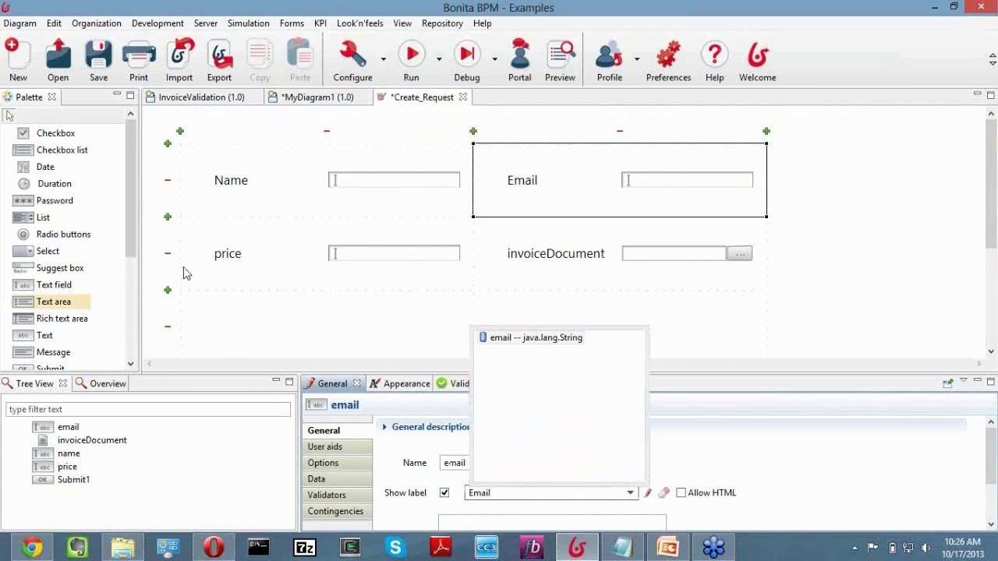
left_click(265, 252)
double_click(471, 493)
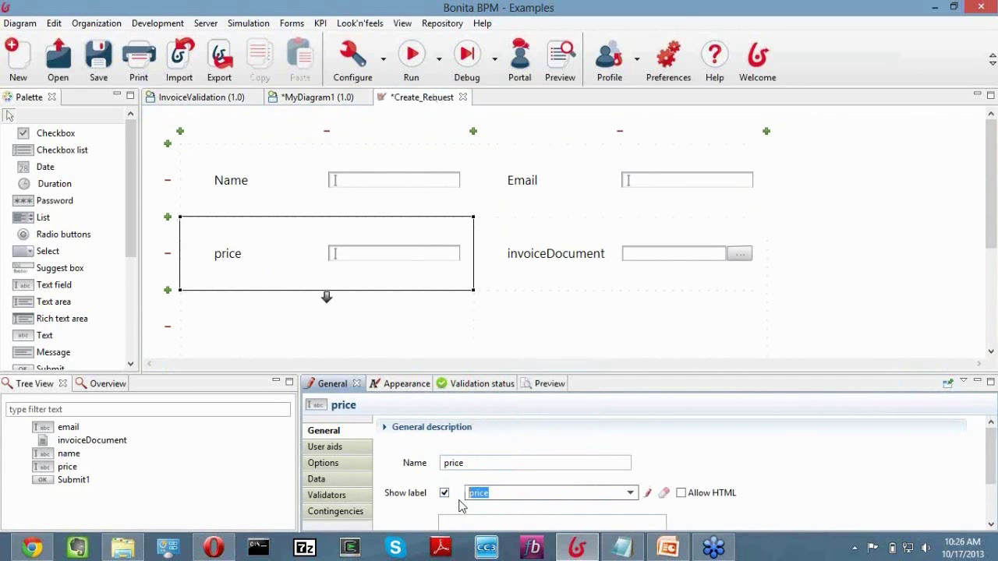
type("Price")
Relabel the invoiceDocument field to Invoice and save the form and diagram.
left_click(637, 284)
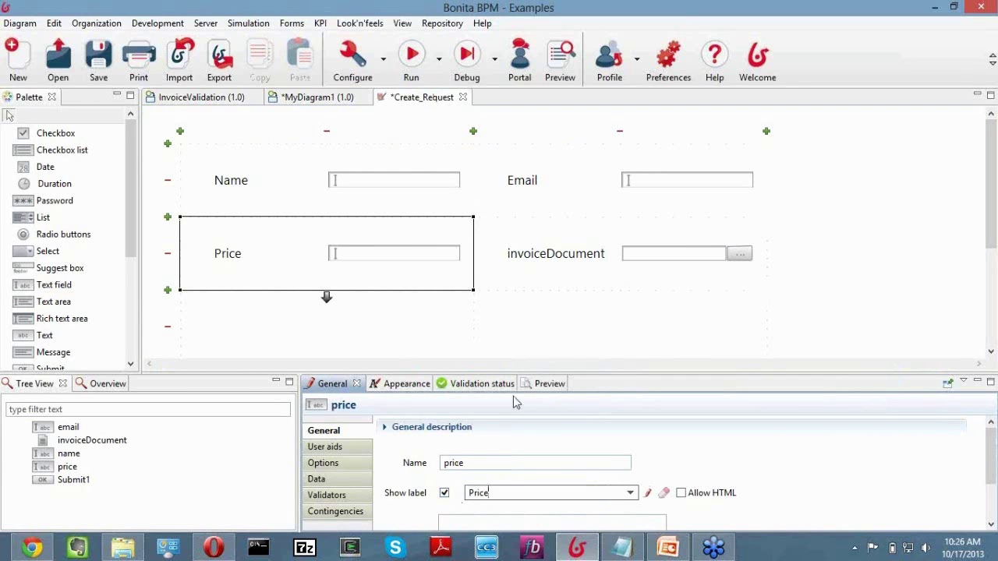
double_click(470, 493)
type("Invoice")
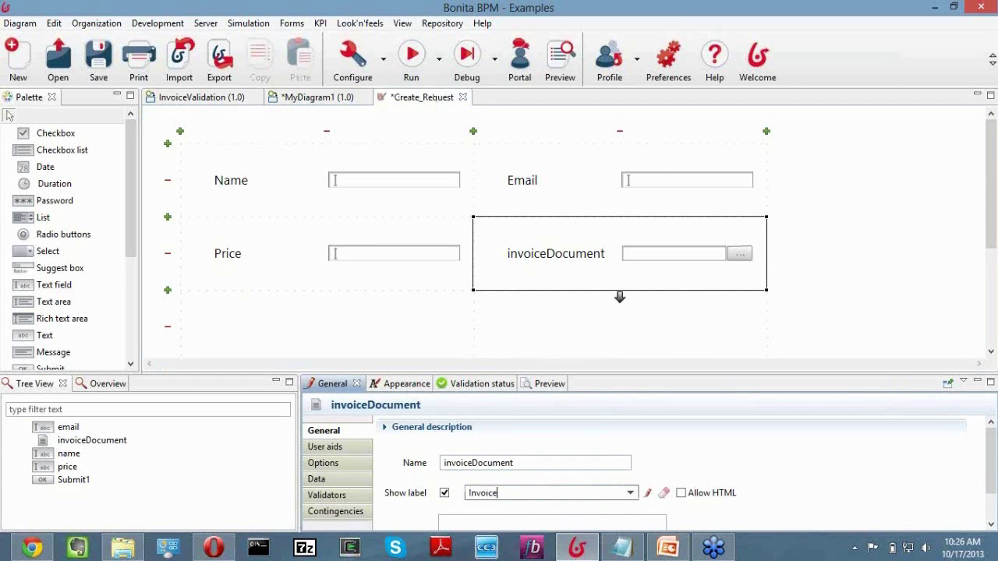
key("BackSpace")
key("BackSpace")
key("BackSpace")
type("oic")
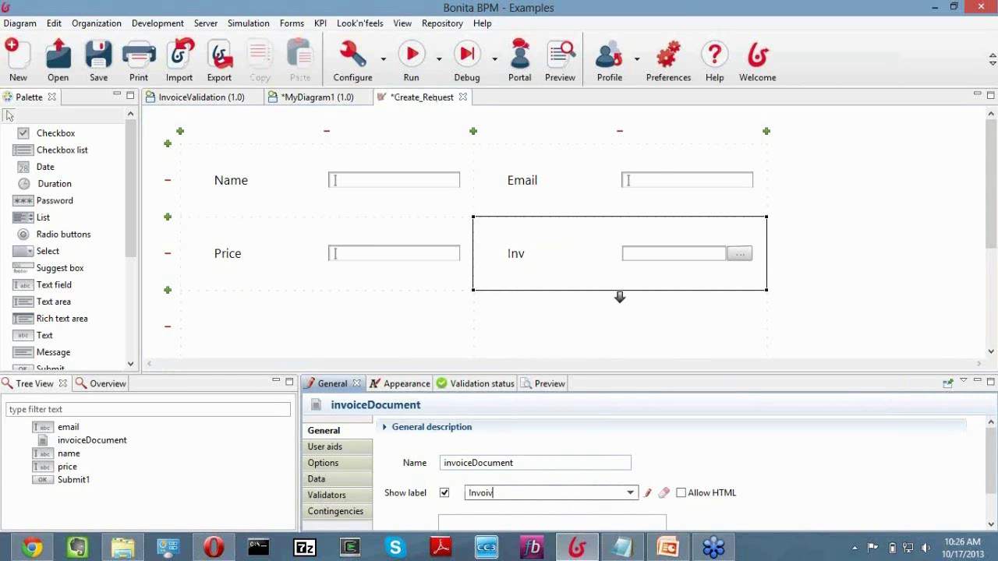
key("BackSpace")
type("ce")
left_click(367, 252)
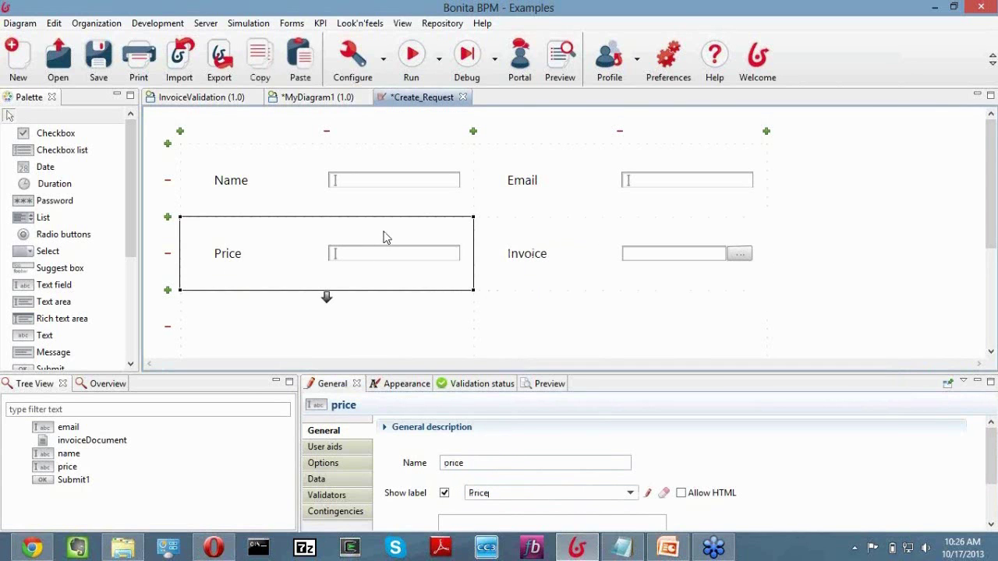
scroll(365, 248, "down", 3)
scroll(362, 248, "up", 3)
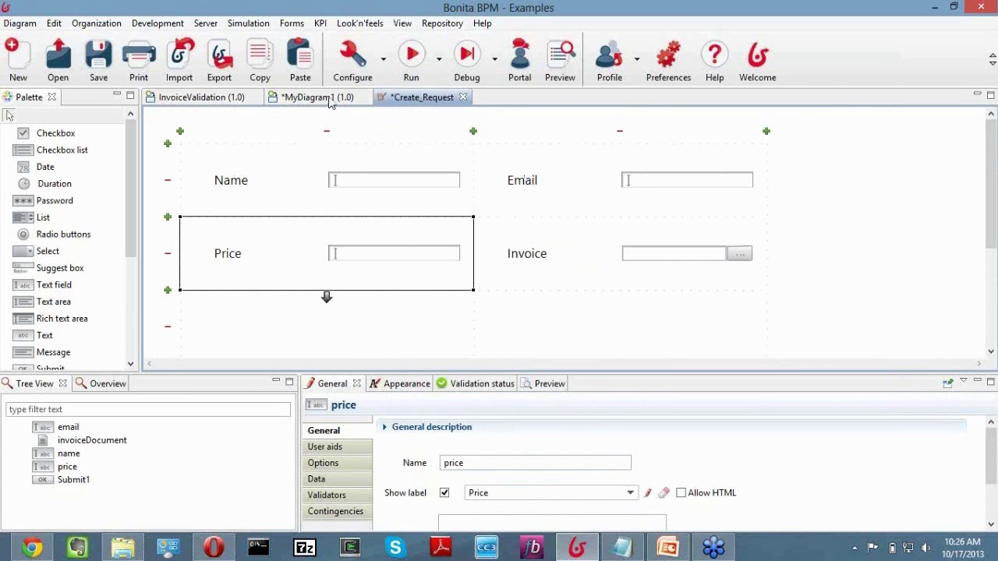
left_click(99, 61)
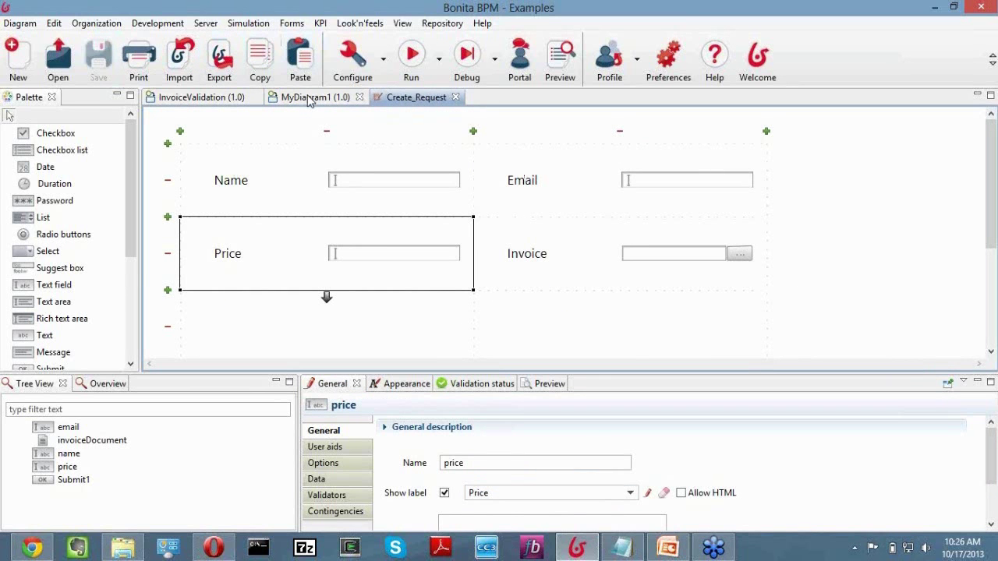
Start a duplicated form for the Level 1 Approval task in the MyDiagram1 diagram.
left_click(310, 99)
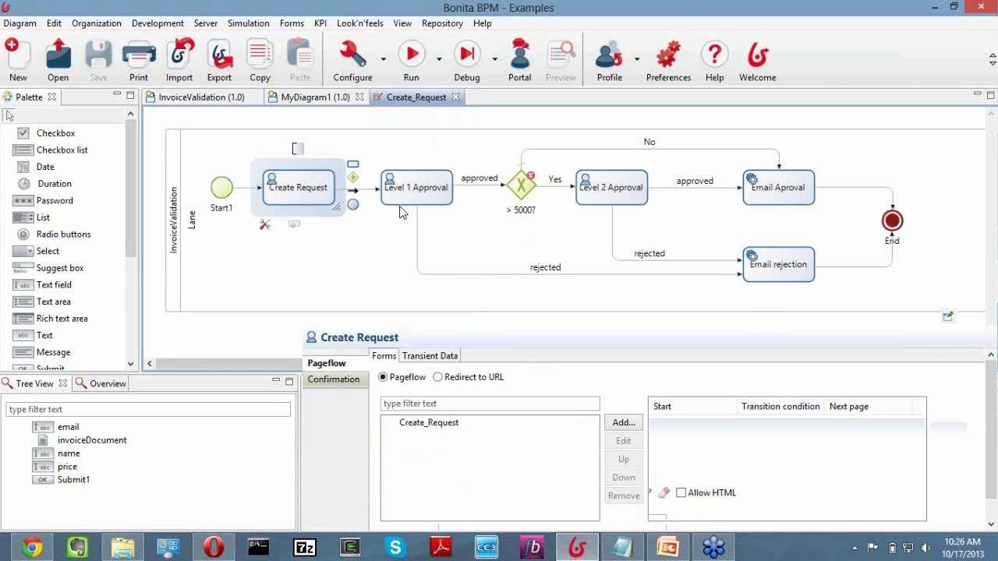
left_click(403, 187)
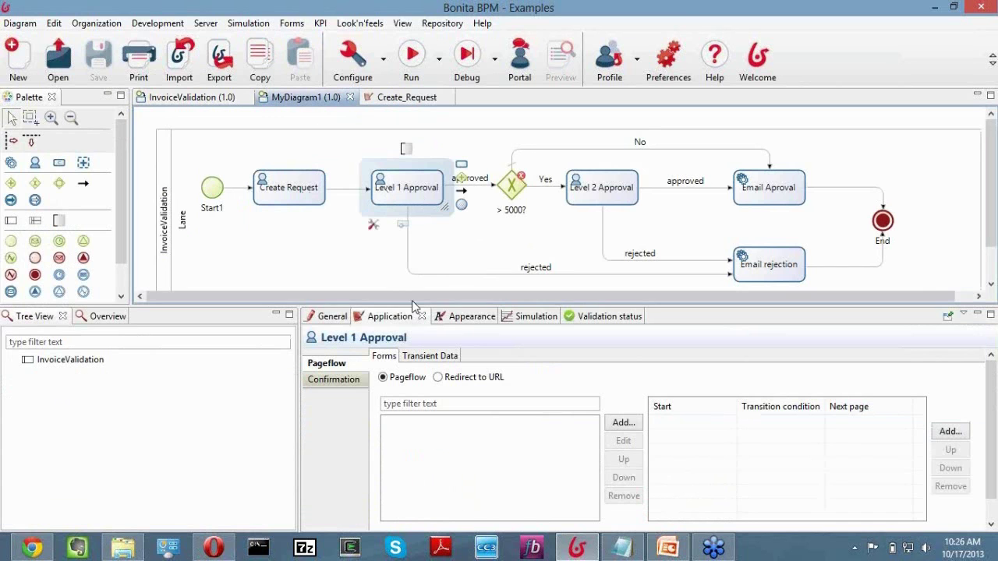
left_click(623, 425)
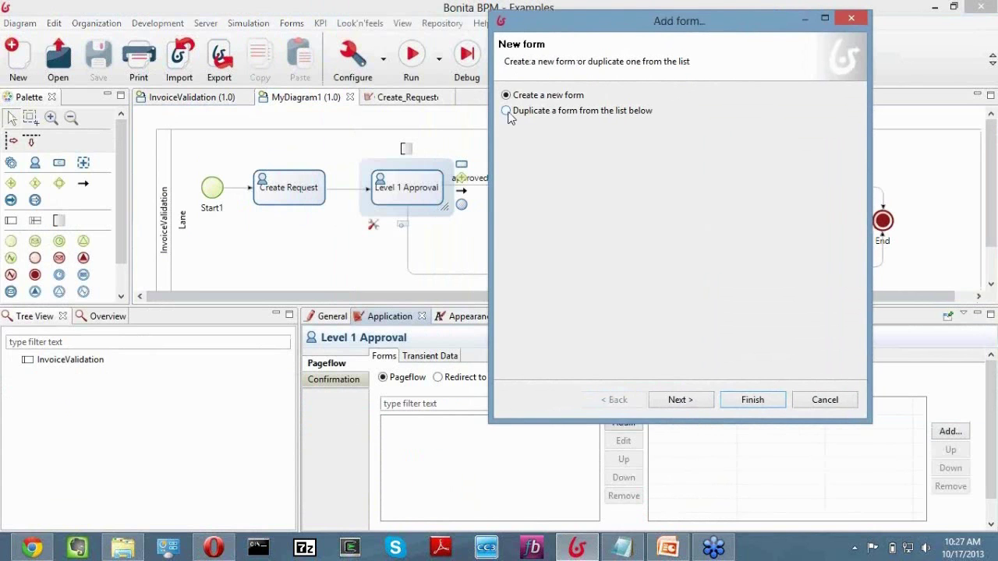
left_click(557, 114)
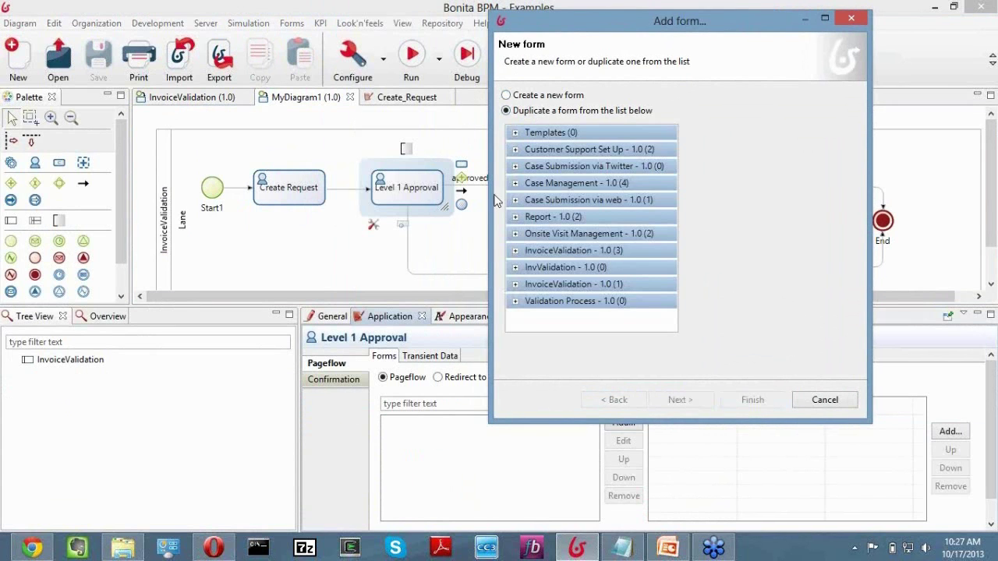
Copy Create_request from InvoiceValidation 1.0 (3) and name the new form Level 1 Approval.
left_click(515, 251)
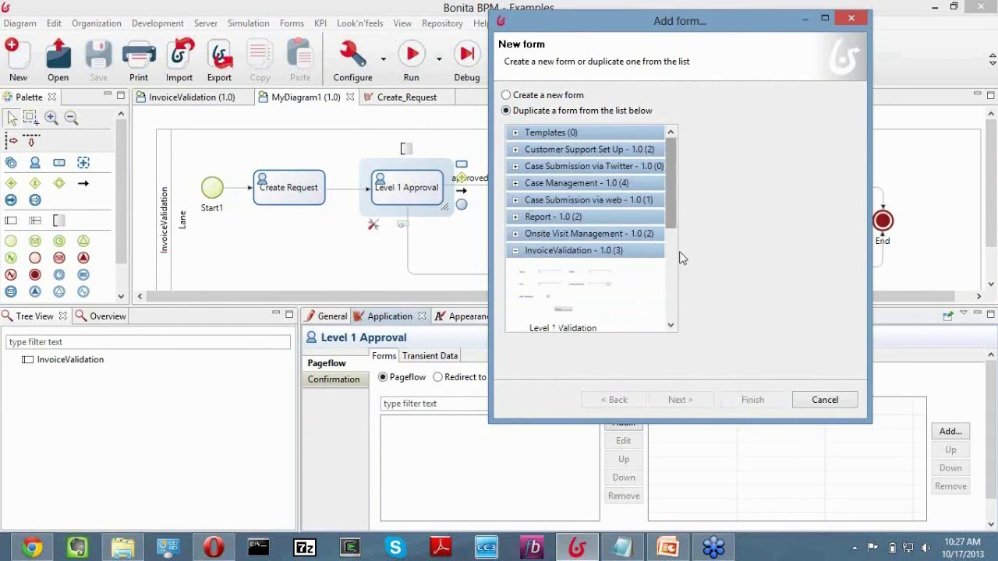
scroll(680, 261, "down", 5)
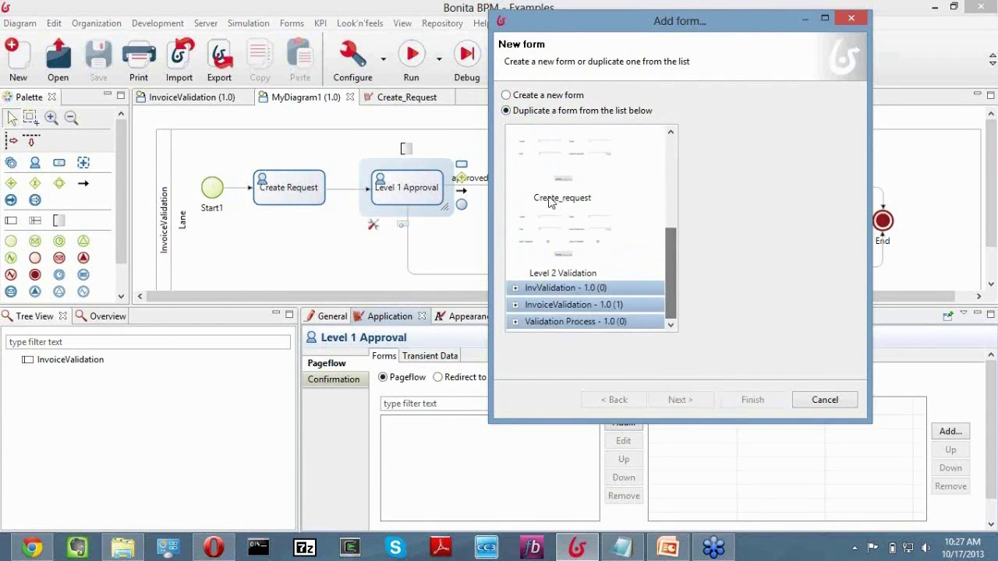
left_click(550, 202)
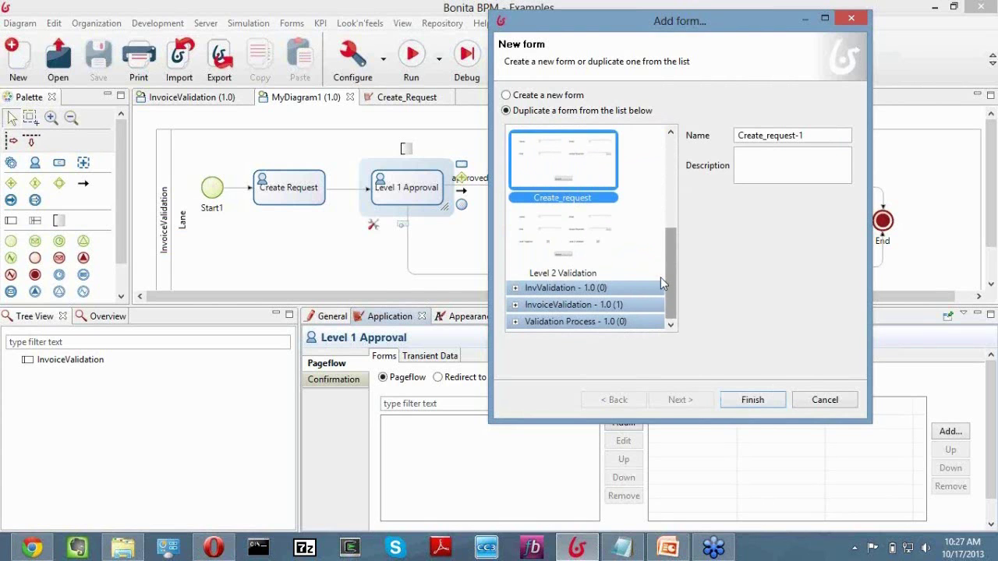
scroll(660, 277, "up", 5)
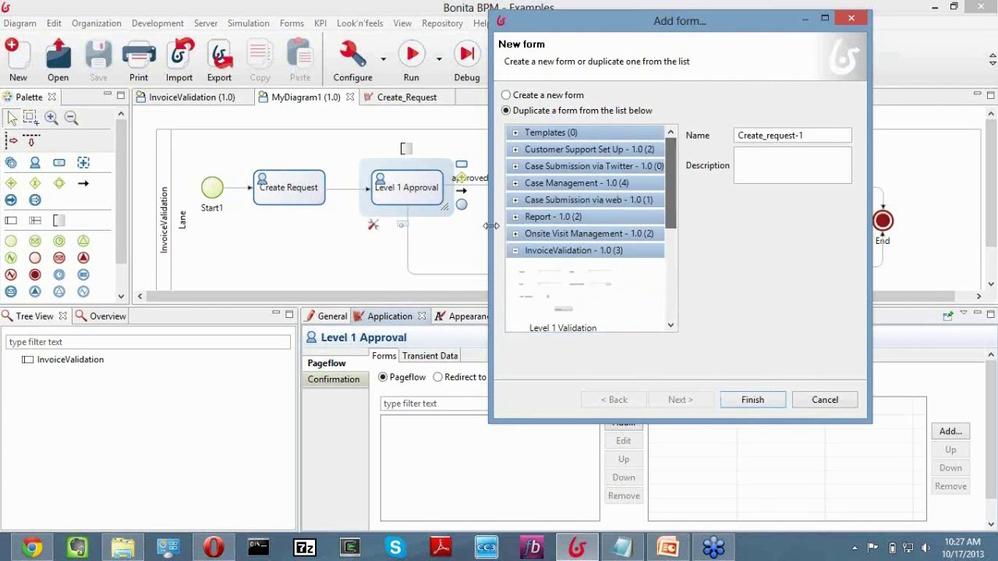
left_click(515, 250)
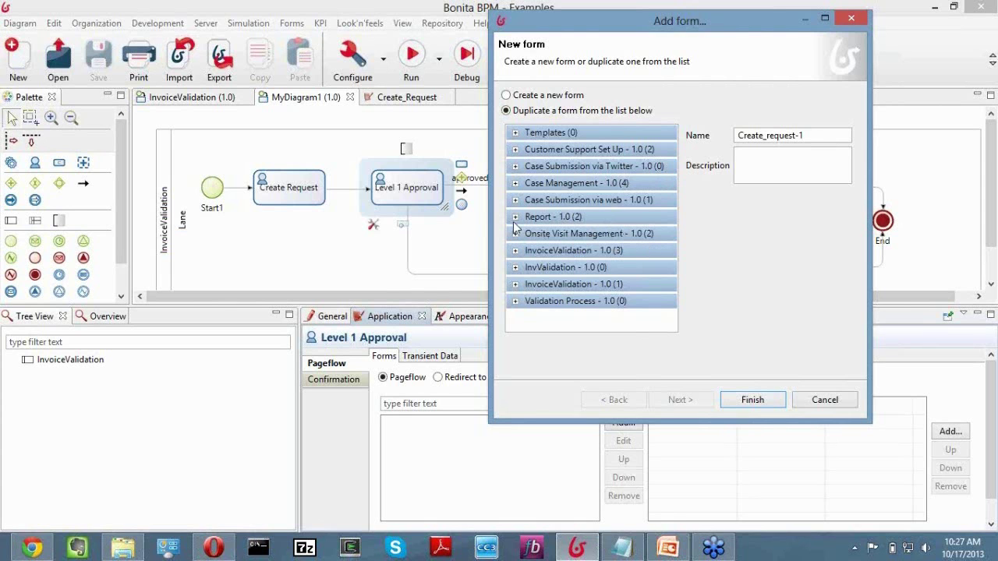
left_click(515, 250)
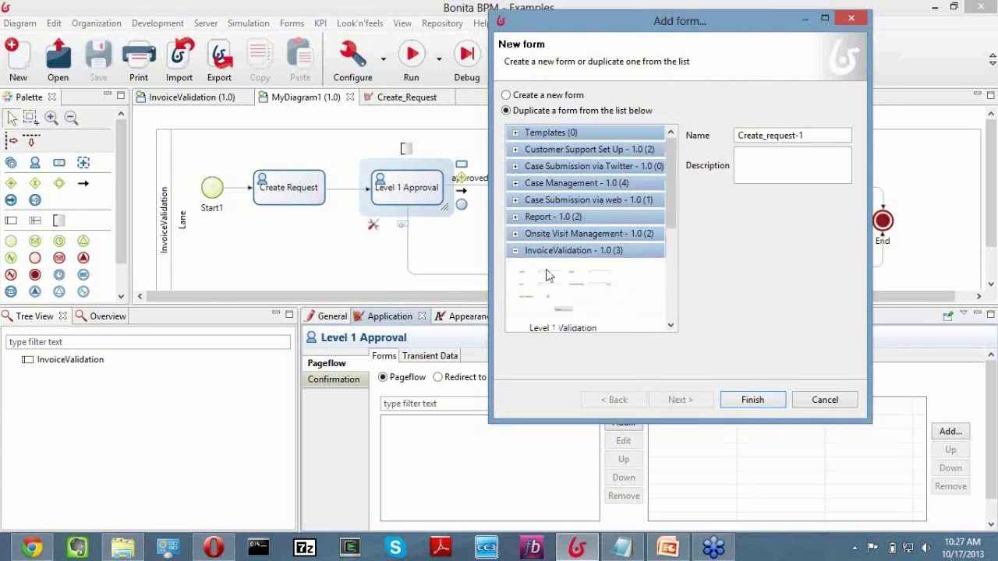
scroll(677, 209, "down", 3)
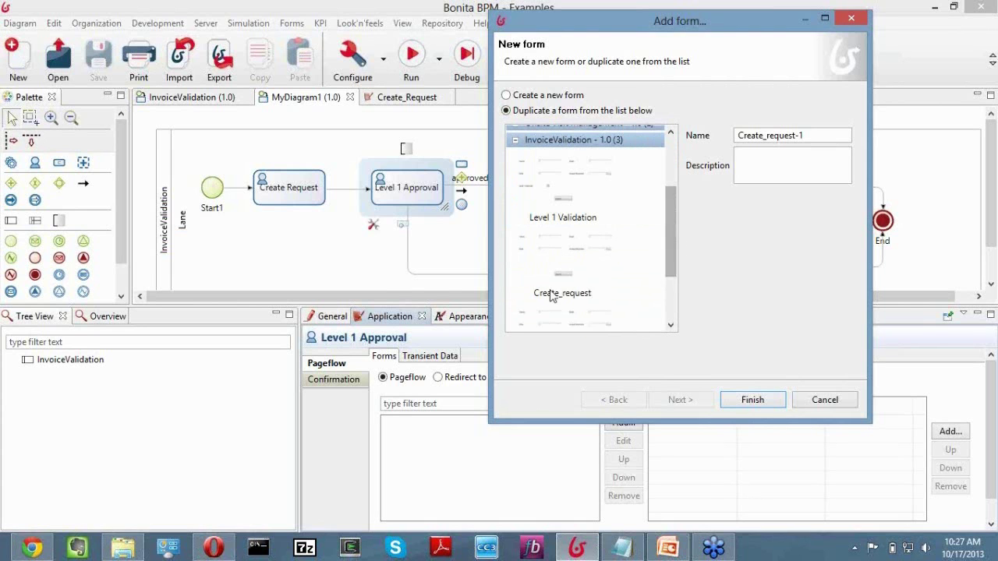
left_click(563, 257)
left_click_drag(816, 136, 727, 140)
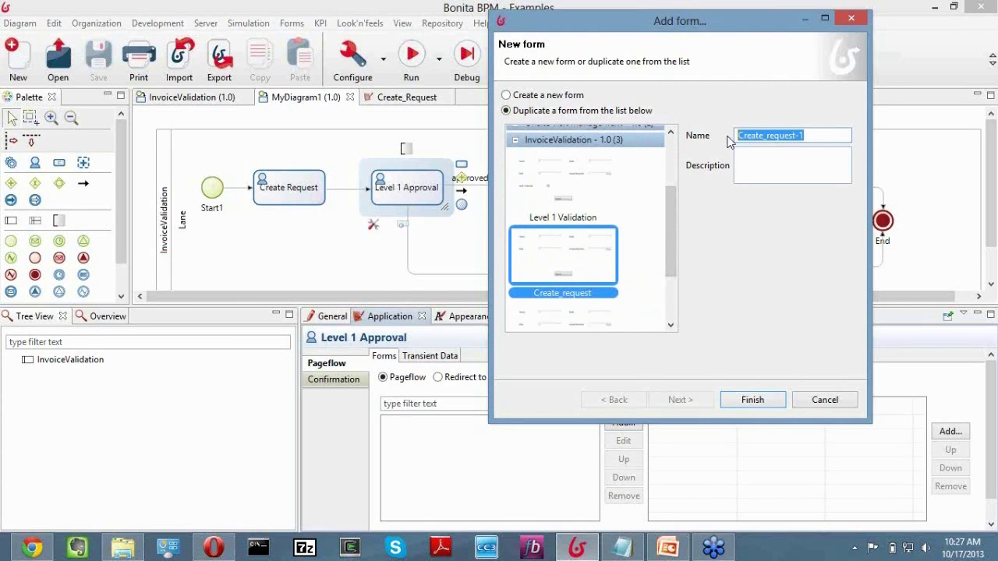
type("Level 1 Approval")
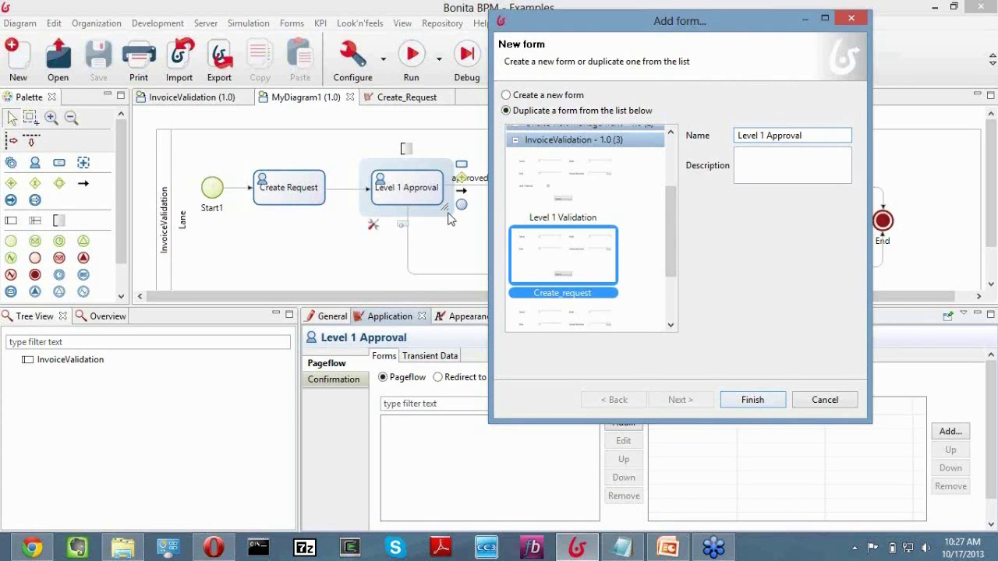
scroll(457, 261, "down", 1)
scroll(444, 268, "up", 1)
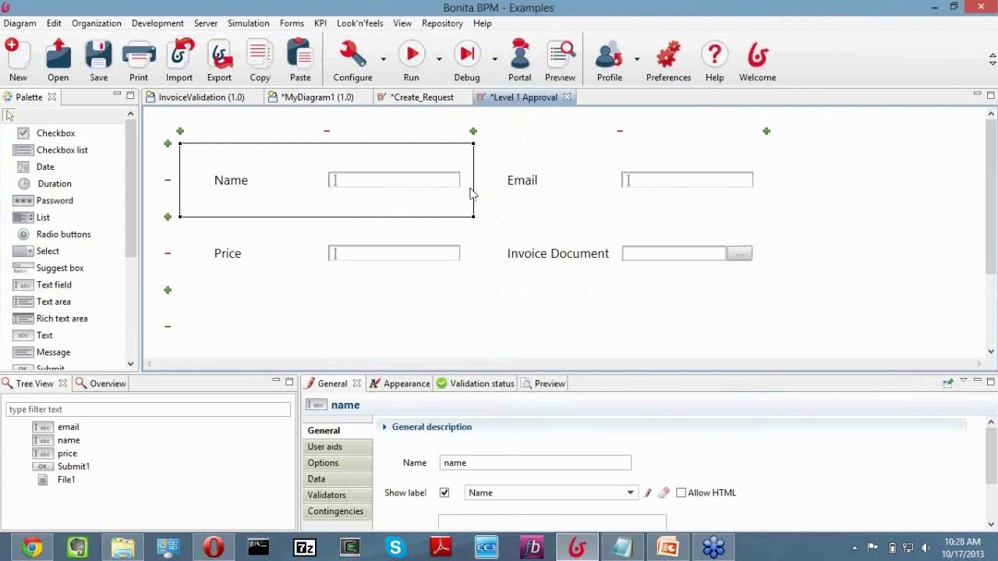
Place a checkbox in the empty row below Price, labelled Level 1 Approval.
left_click(78, 135)
left_click(265, 302)
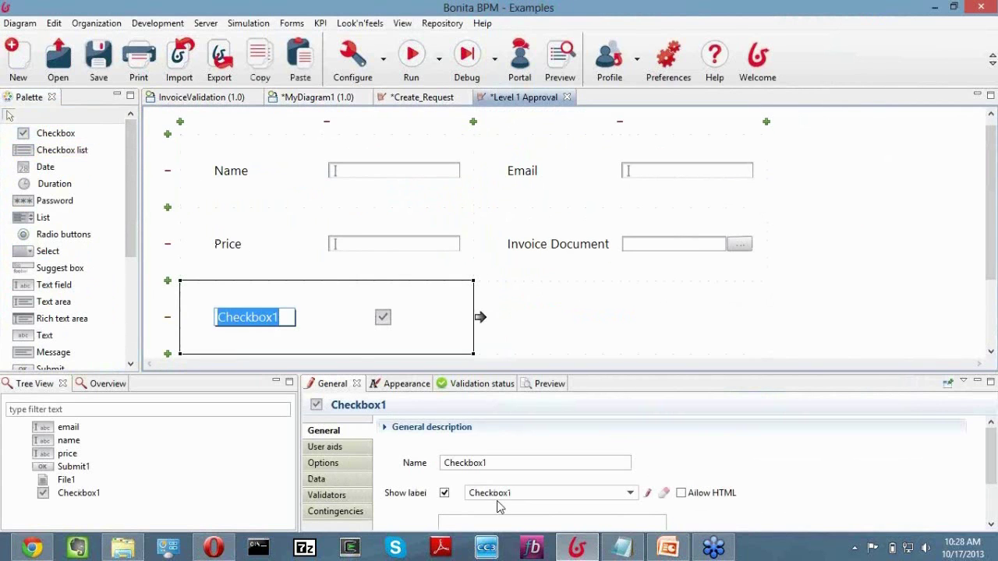
left_click(485, 493)
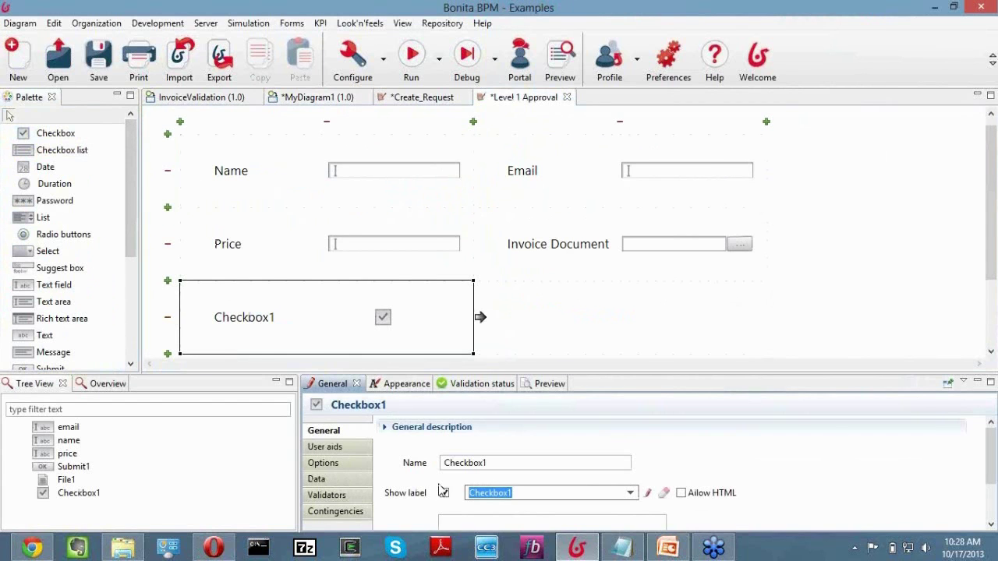
type("Le")
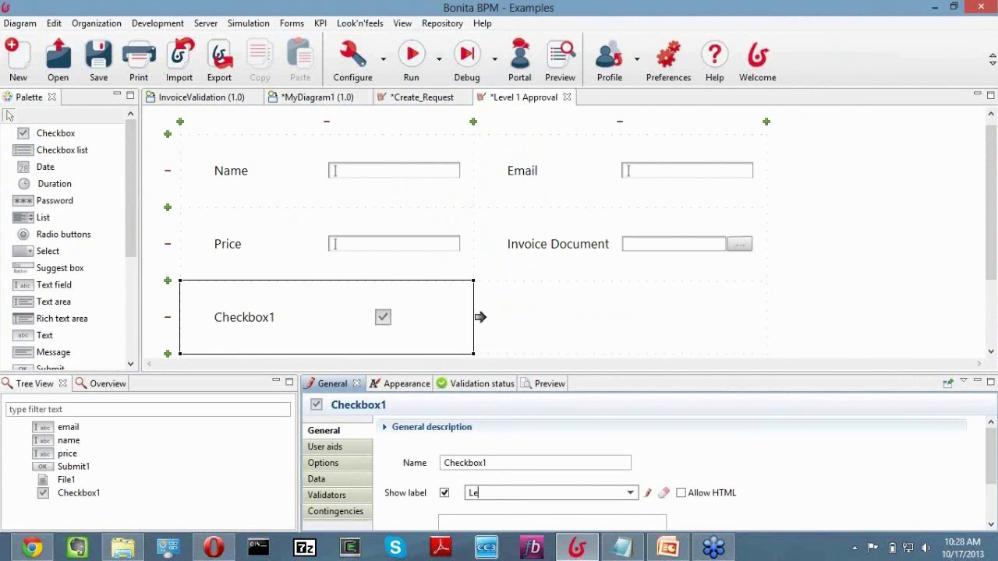
type("ve")
key("BackSpace")
key("BackSpace")
key("BackSpace")
key("BackSpace")
type("Level 1 Approva")
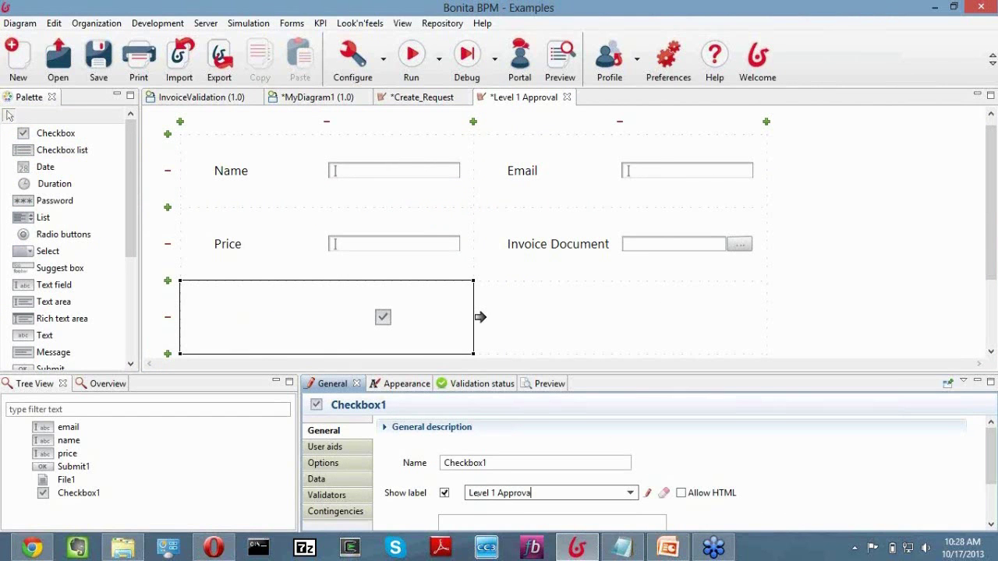
type("l")
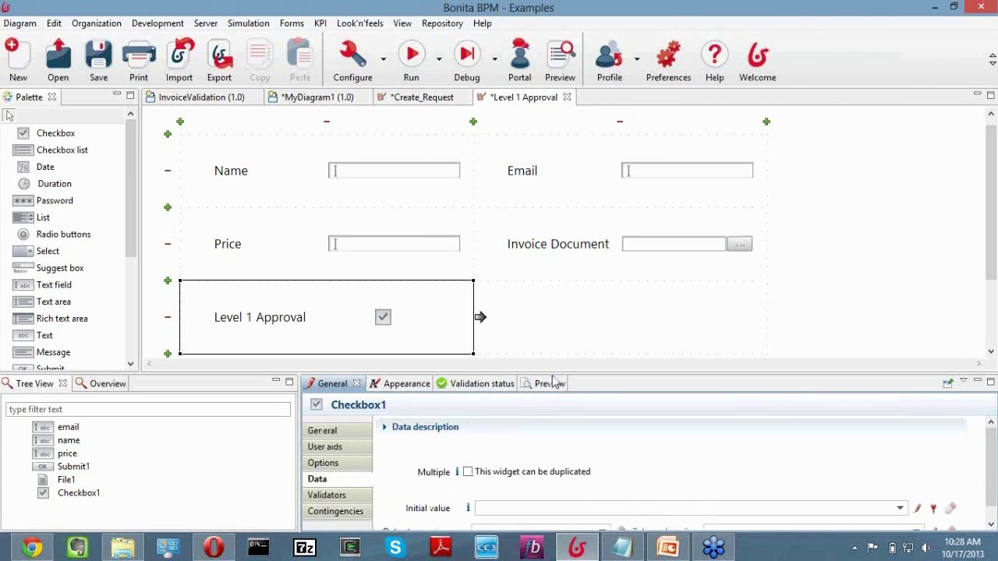
Set Checkbox1's initial value and output to isLevel1Approved, taking the value of field_Checkbox1.
left_click_drag(553, 372, 553, 331)
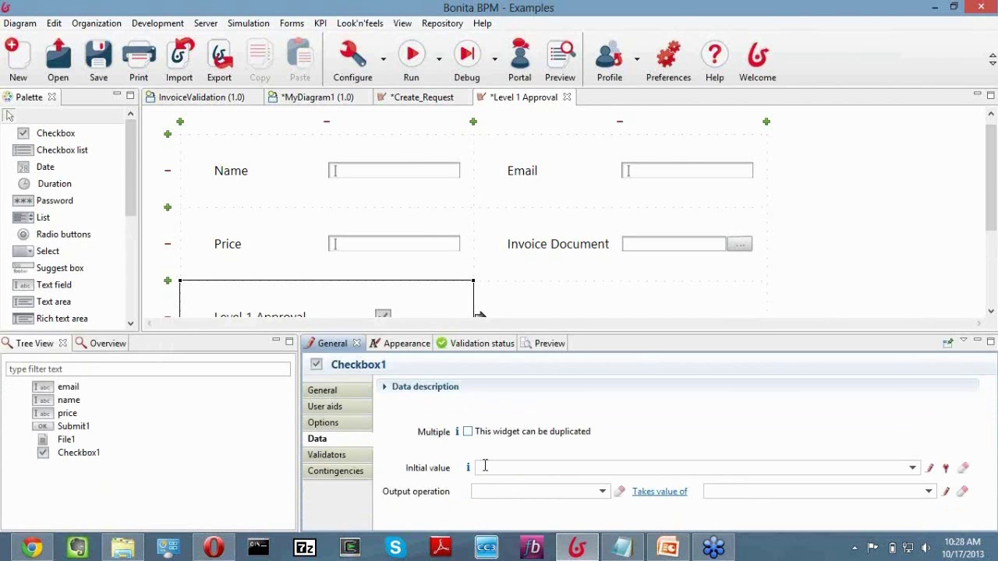
left_click(912, 468)
left_click(544, 314)
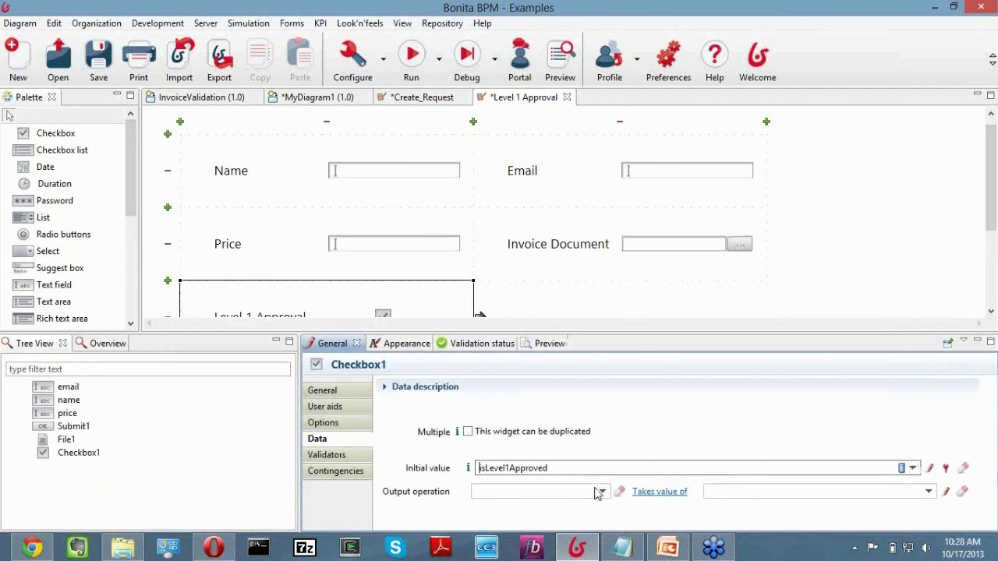
left_click(602, 491)
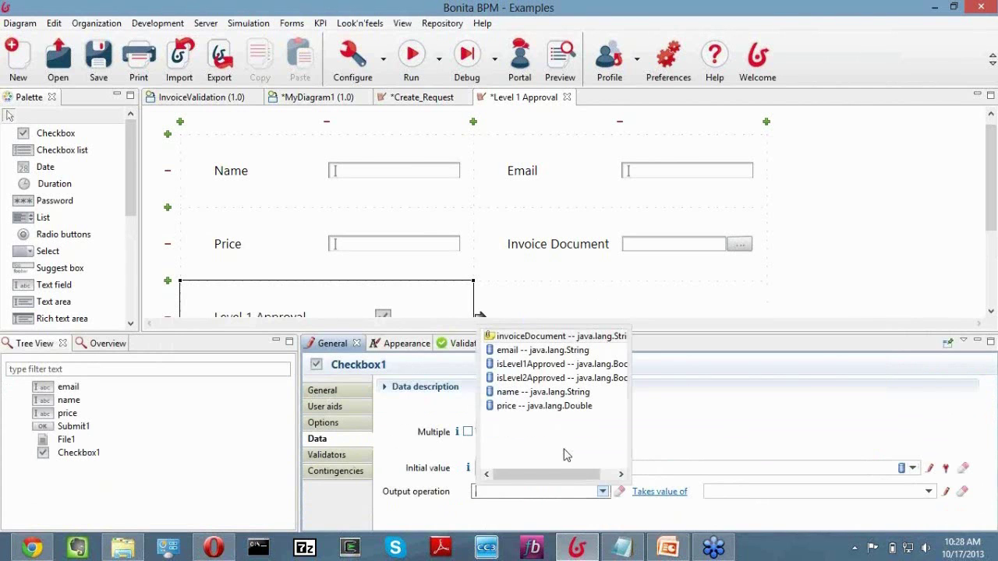
left_click(530, 364)
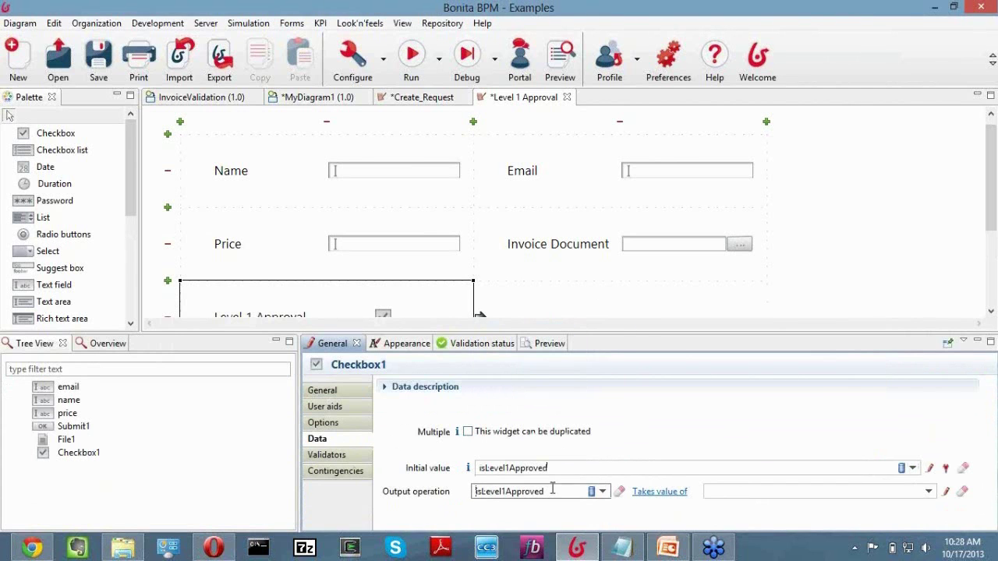
left_click(928, 491)
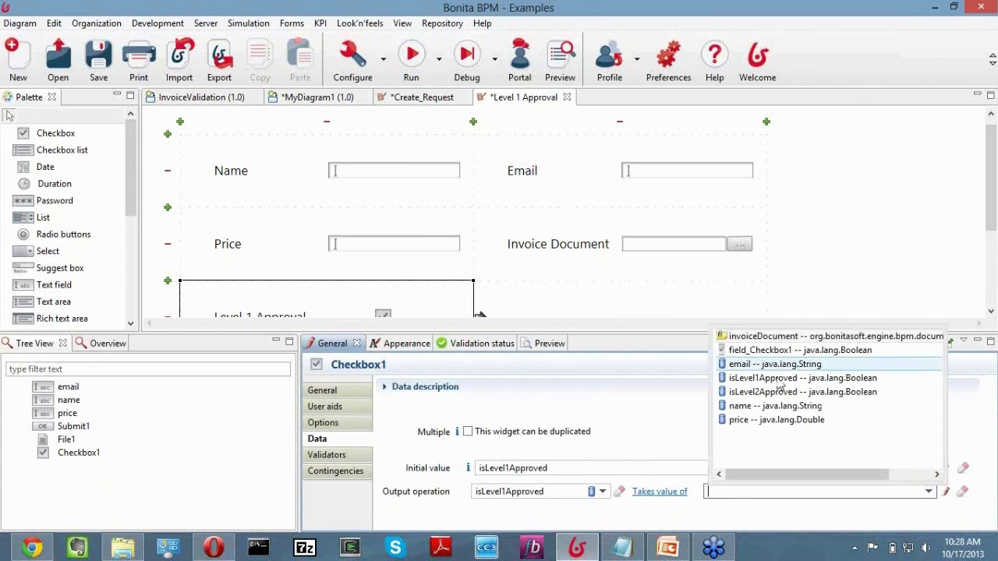
left_click(710, 409)
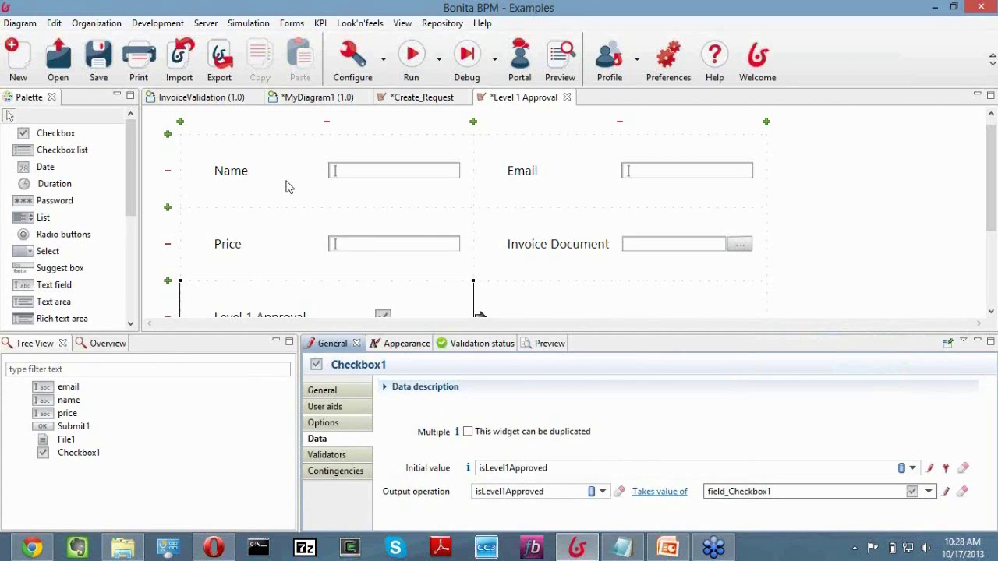
left_click(249, 176)
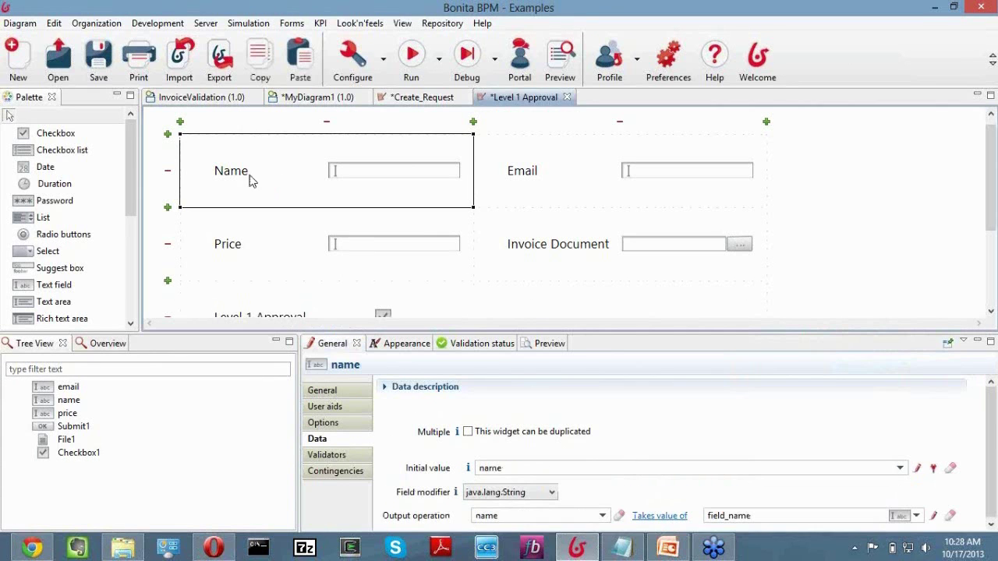
Make the Name, Email and Price fields on the Level 1 Approval form read-only.
left_click(331, 426)
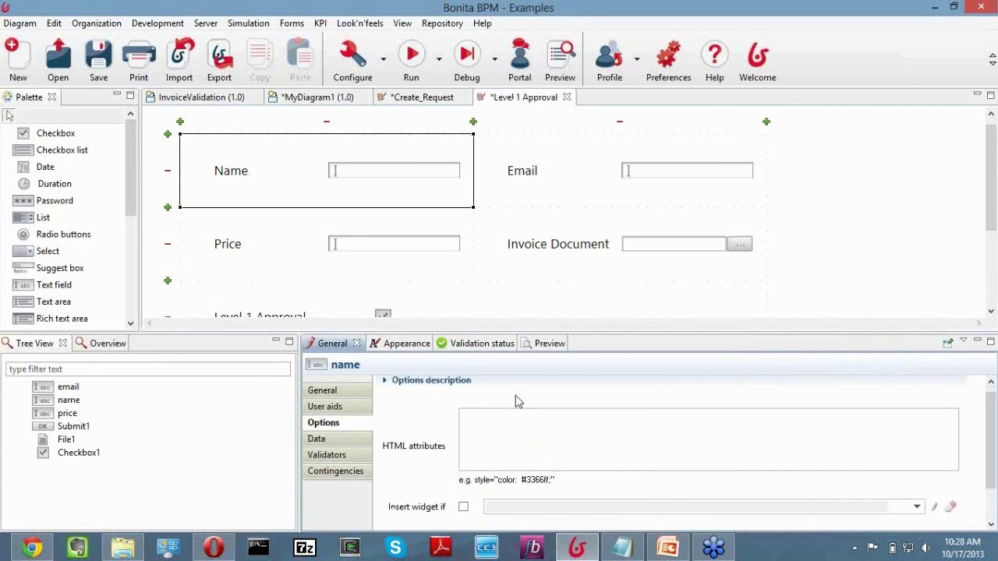
scroll(498, 433, "down", 2)
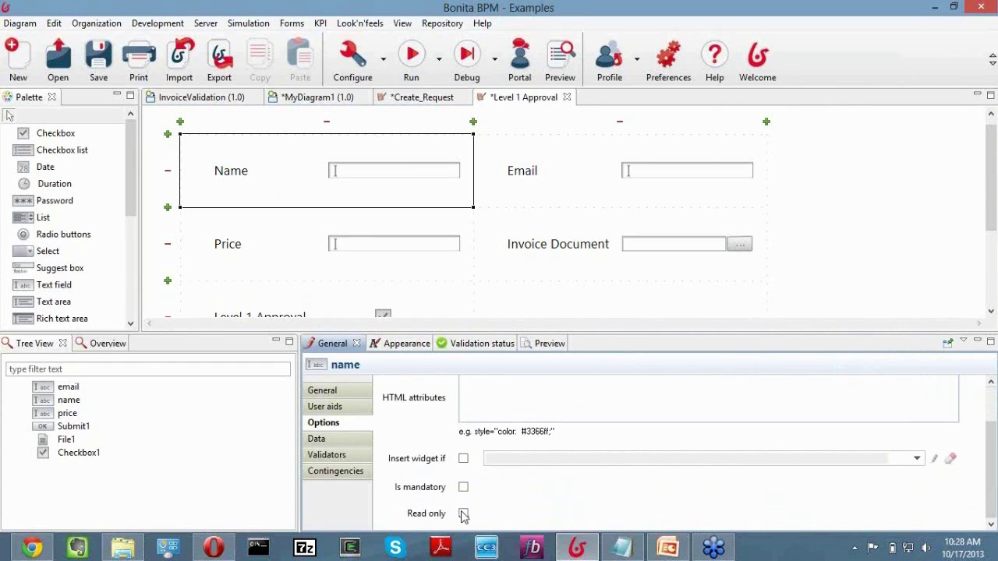
left_click(464, 513)
left_click(522, 171)
left_click(463, 525)
left_click(310, 248)
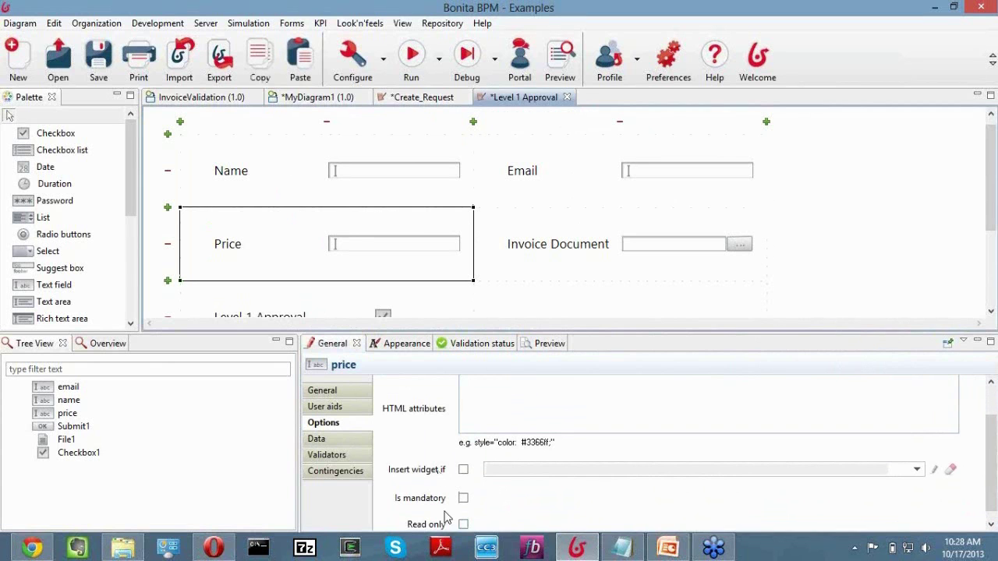
left_click(463, 525)
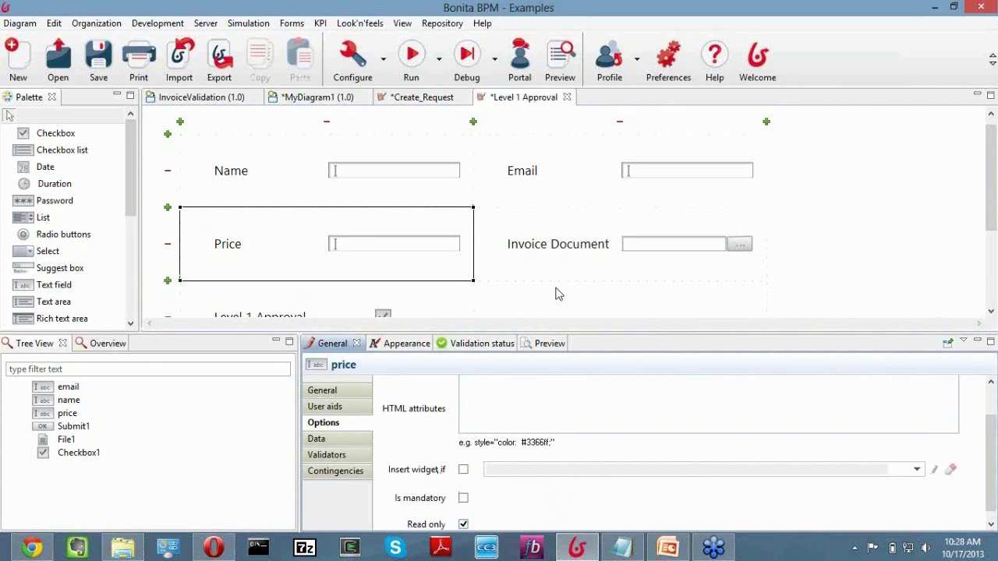
Set the Invoice Document file widget to Download only.
left_click(535, 284)
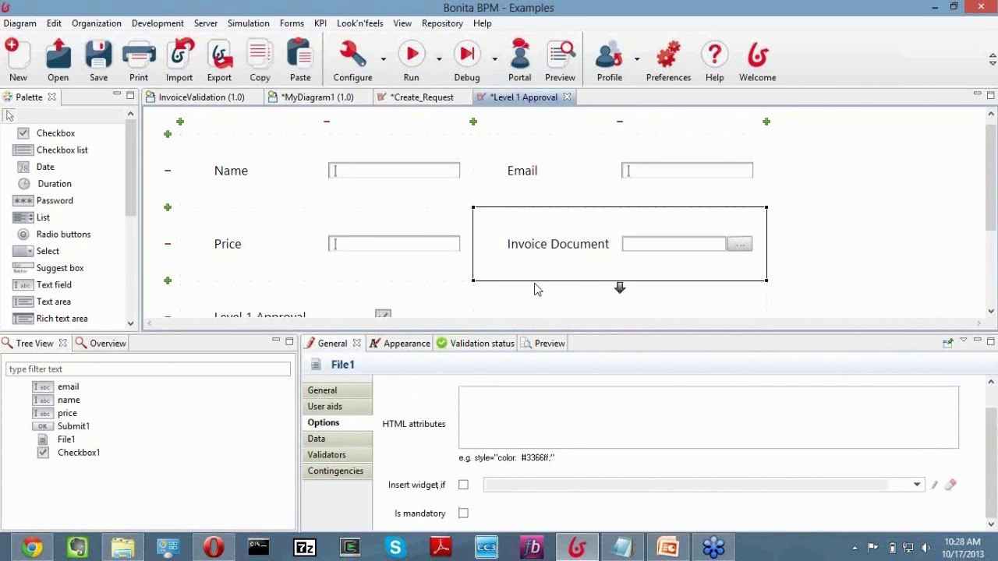
left_click(335, 440)
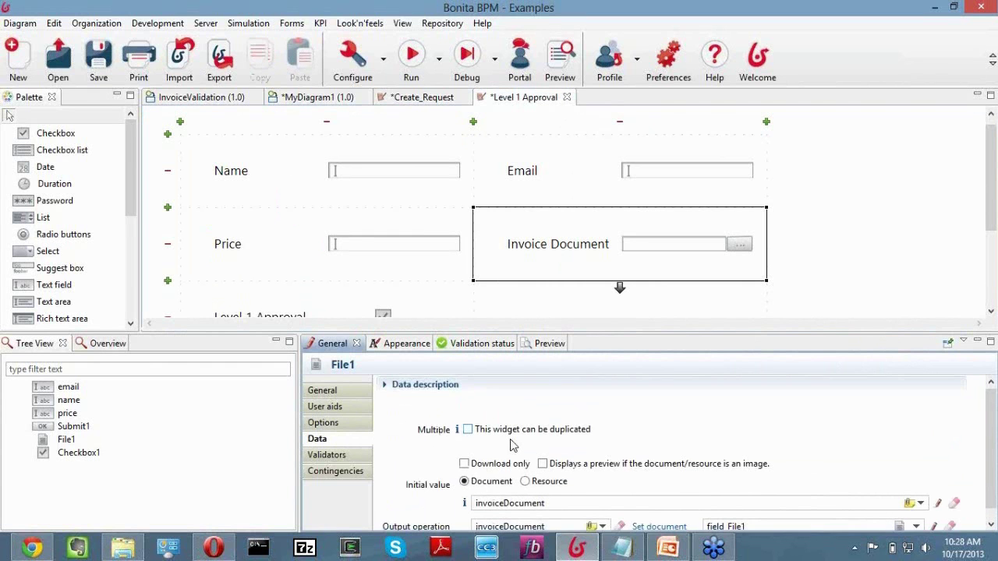
scroll(510, 445, "down", 1)
left_click(465, 456)
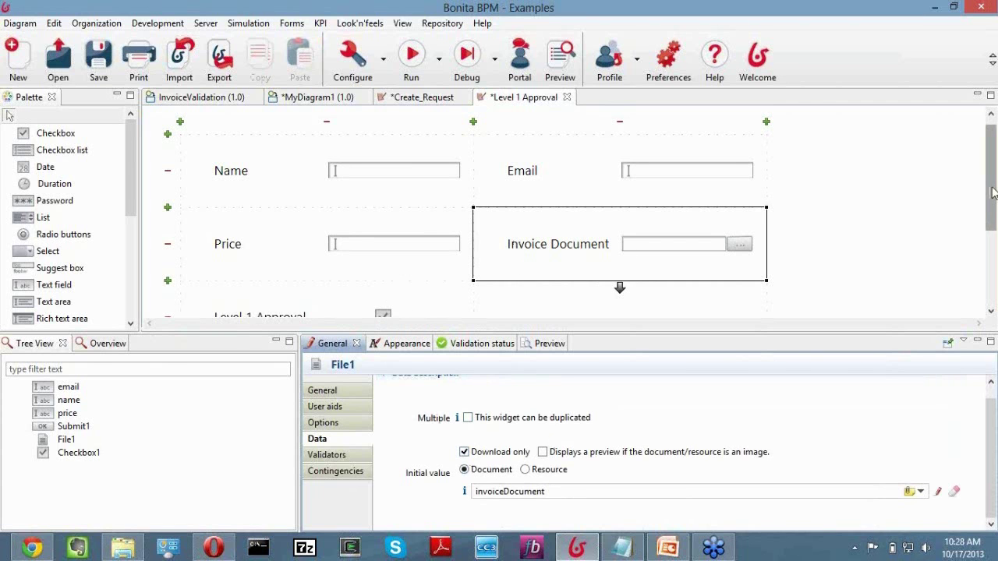
left_click_drag(995, 129, 996, 118)
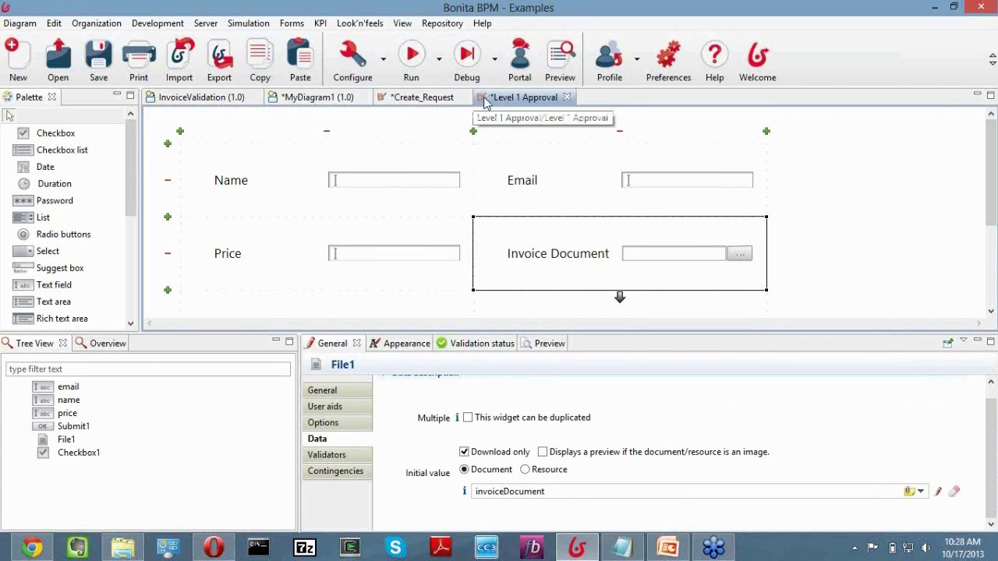
Switch to the InvoiceValidation diagram and check the pool's email, isL1Valid, isL2Valid, name and price variables.
left_click(317, 101)
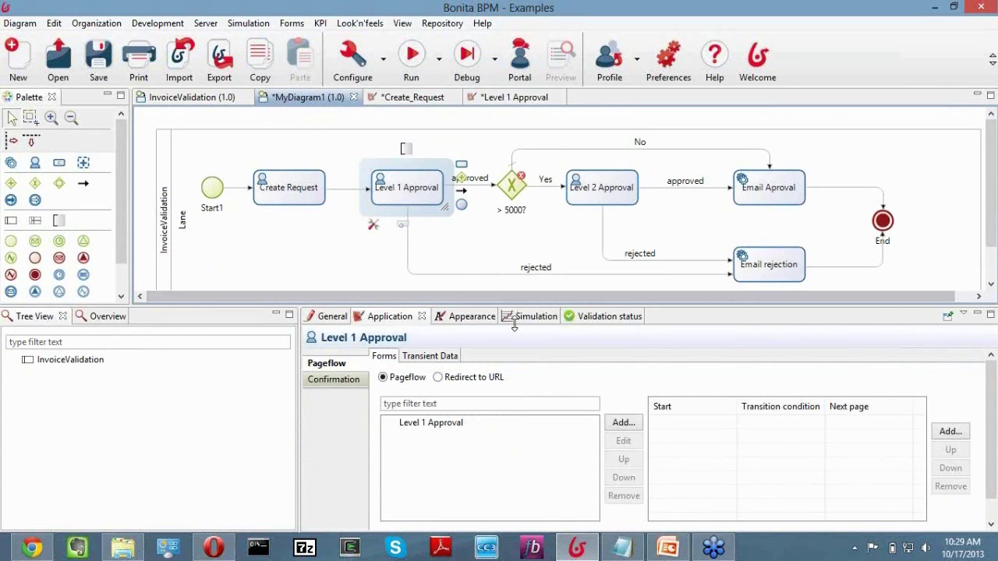
left_click_drag(514, 326, 510, 381)
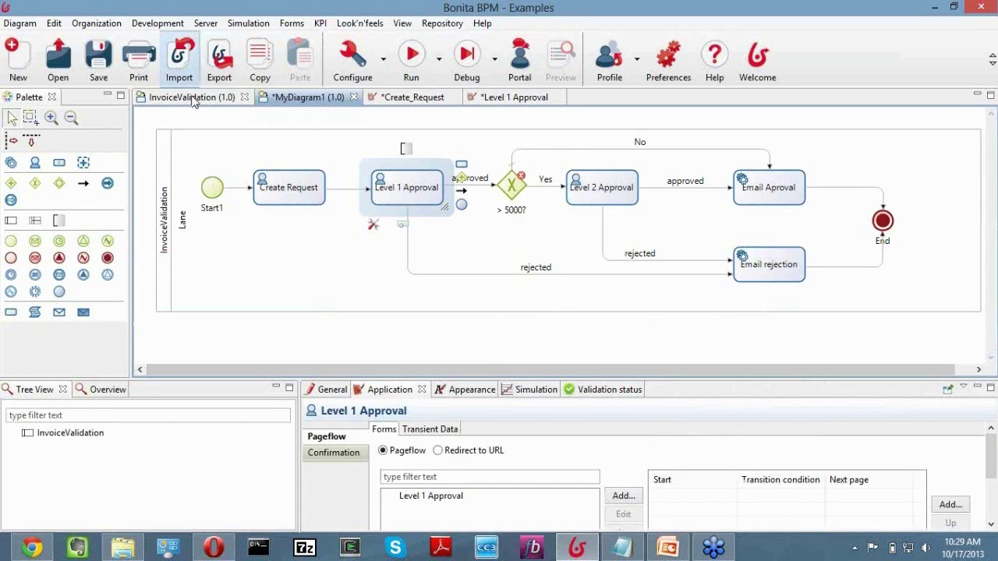
left_click(194, 98)
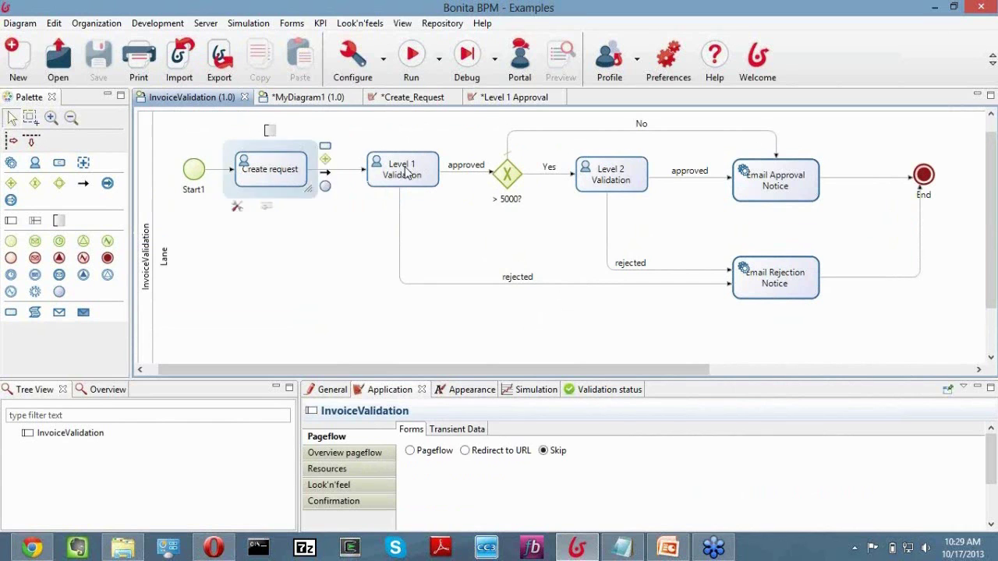
left_click(616, 176)
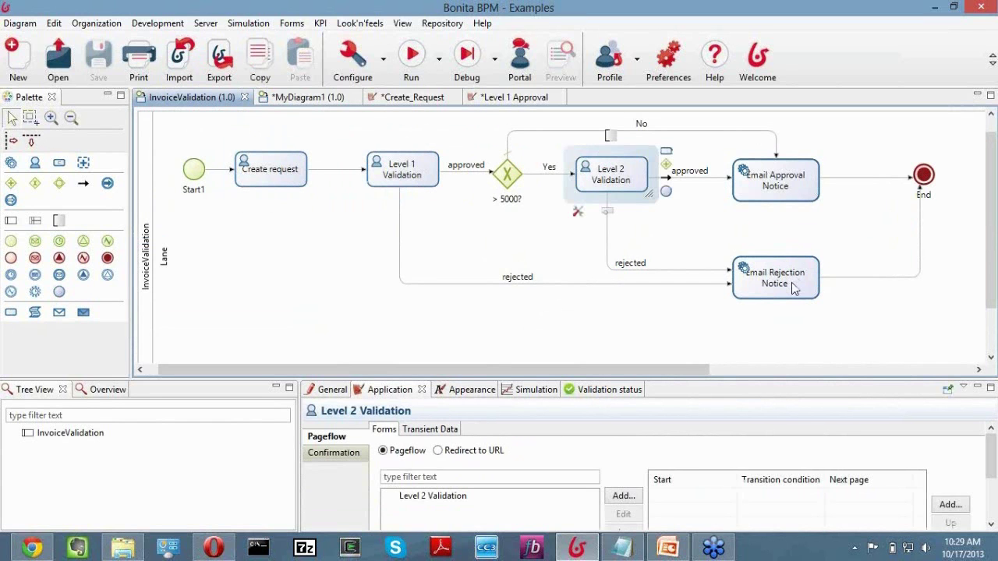
left_click(507, 174)
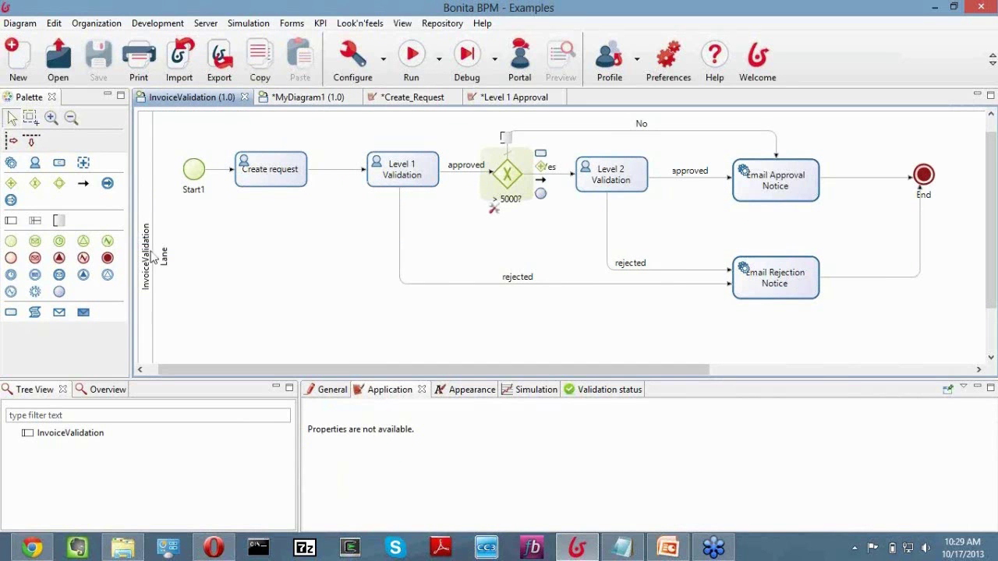
left_click(154, 259)
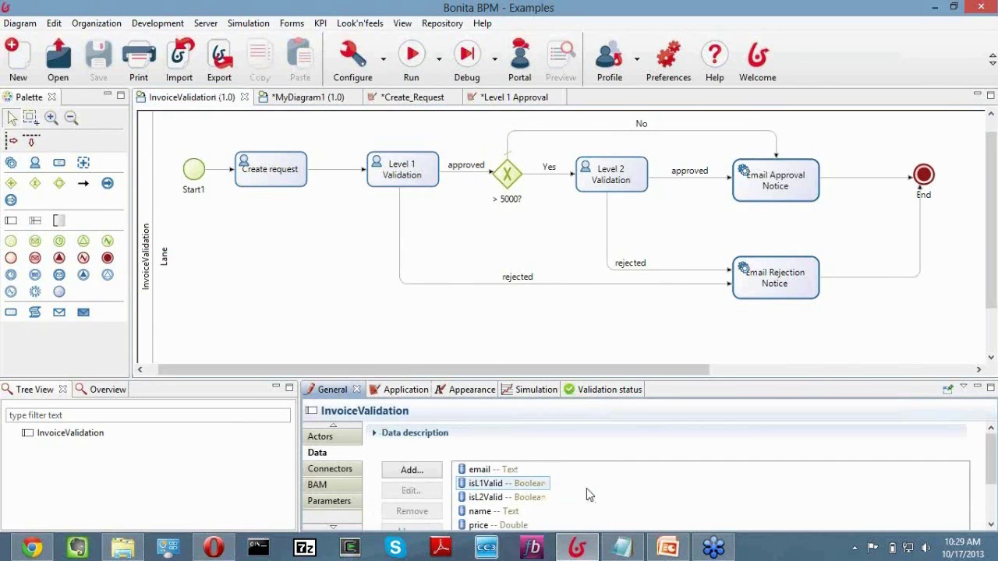
scroll(573, 495, "down", 2)
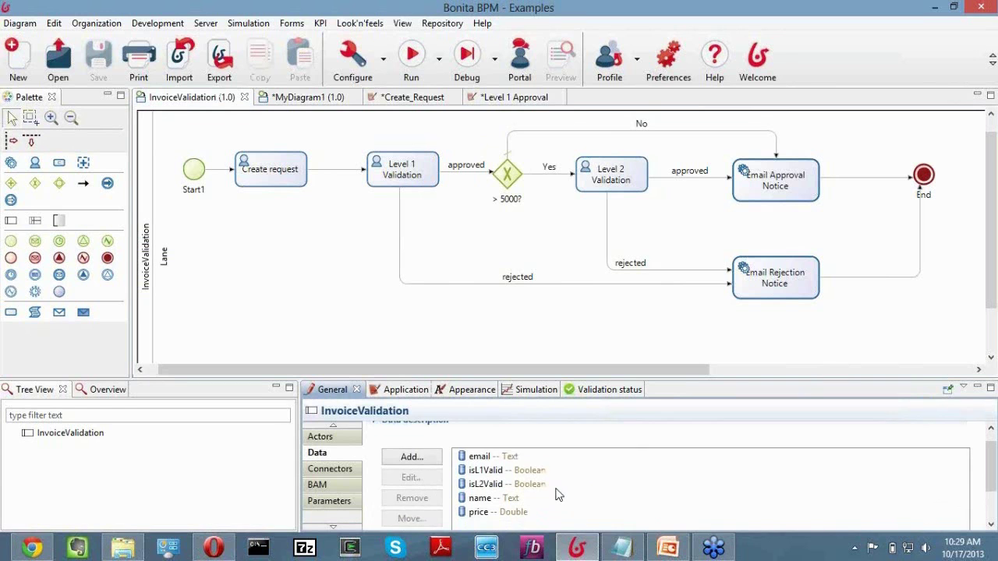
scroll(546, 488, "up", 1)
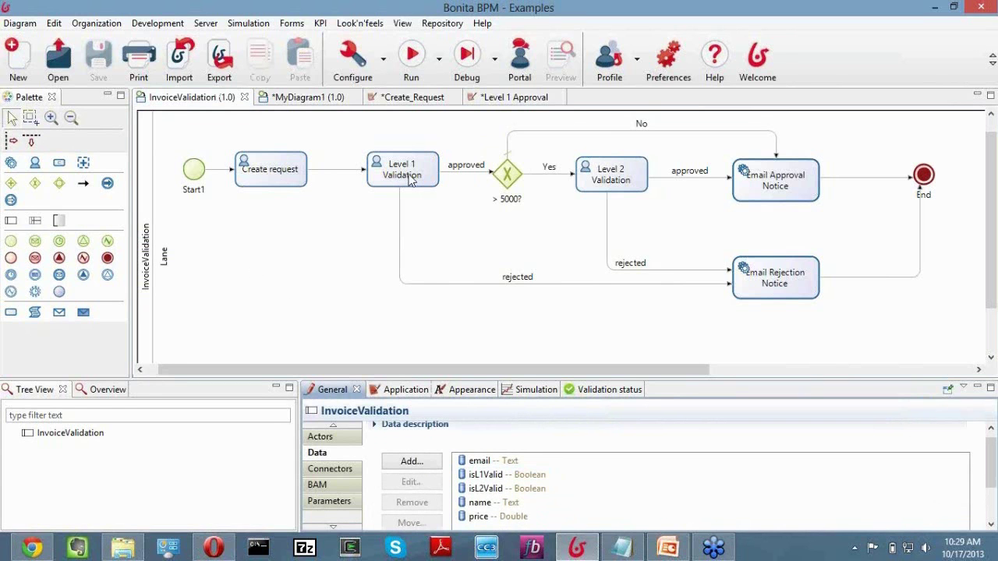
Make the approved flow from Level 1 Validation the default flow.
left_click(466, 172)
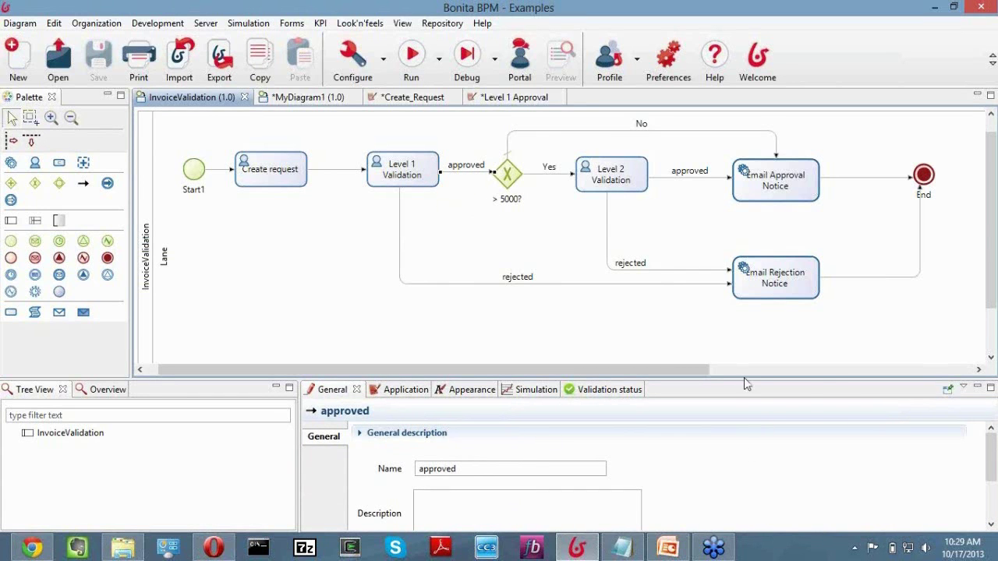
left_click_drag(743, 380, 632, 304)
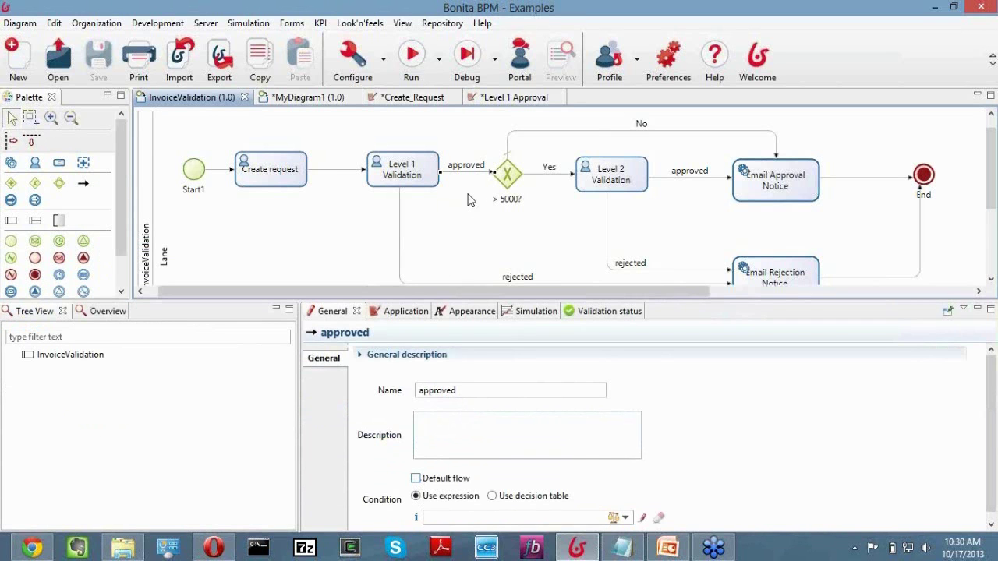
left_click(415, 479)
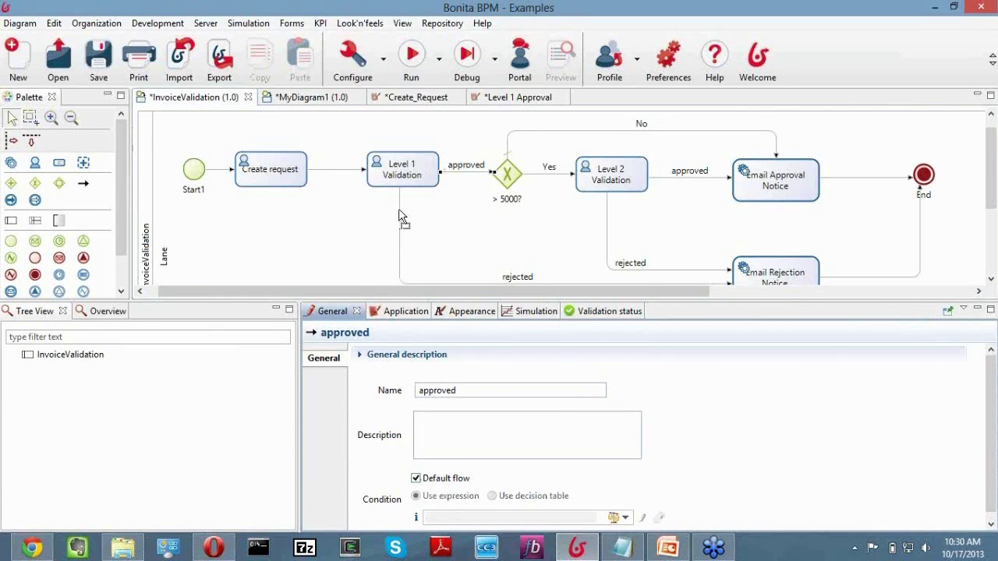
Give Level 1's rejected flow the condition isL1Valid==false.
left_click(526, 271)
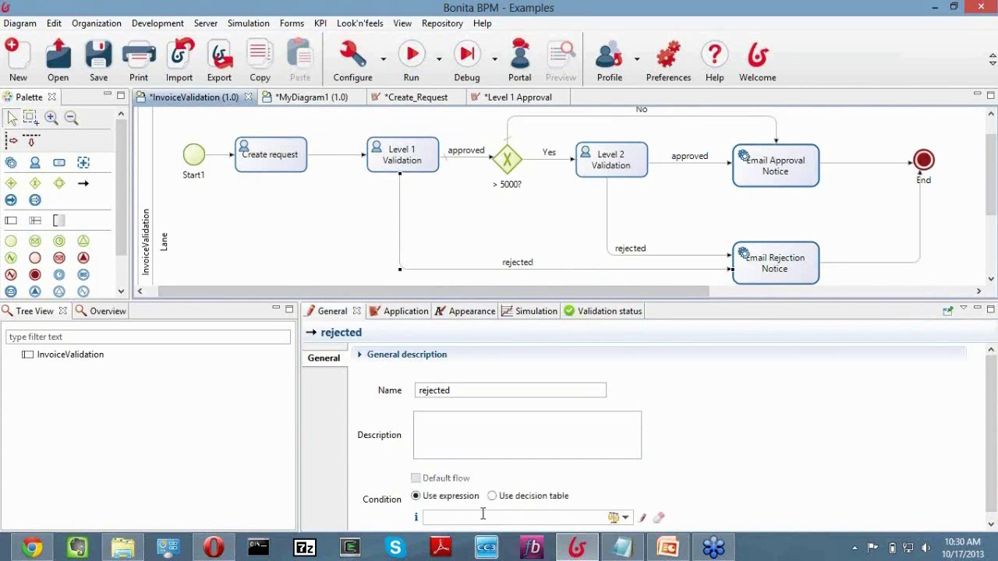
left_click(625, 519)
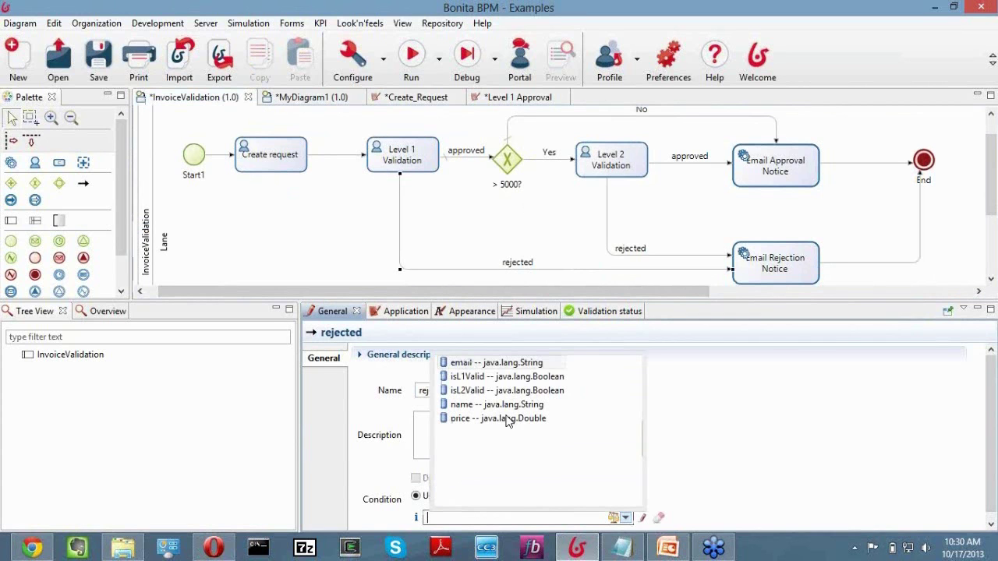
left_click(491, 377)
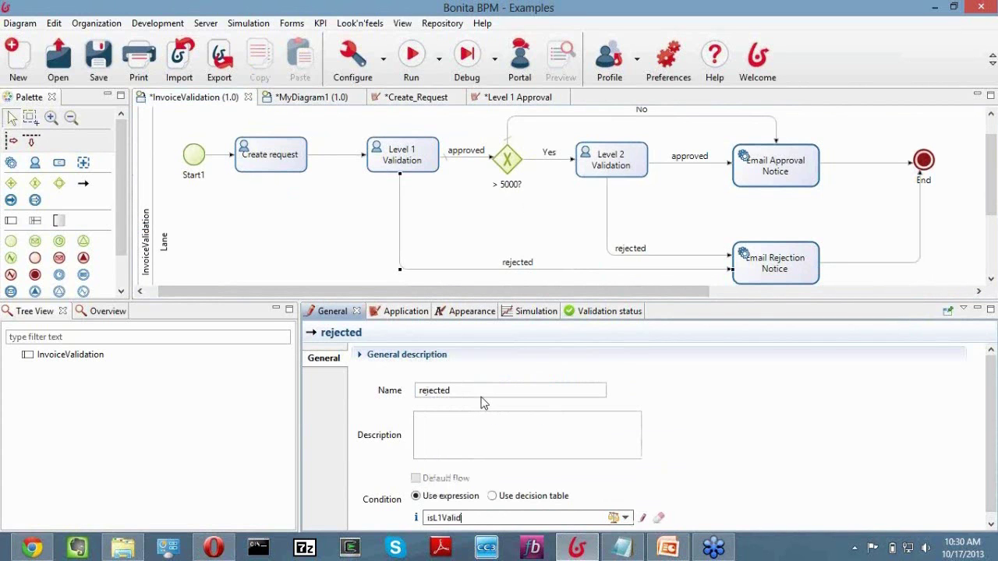
type("==false")
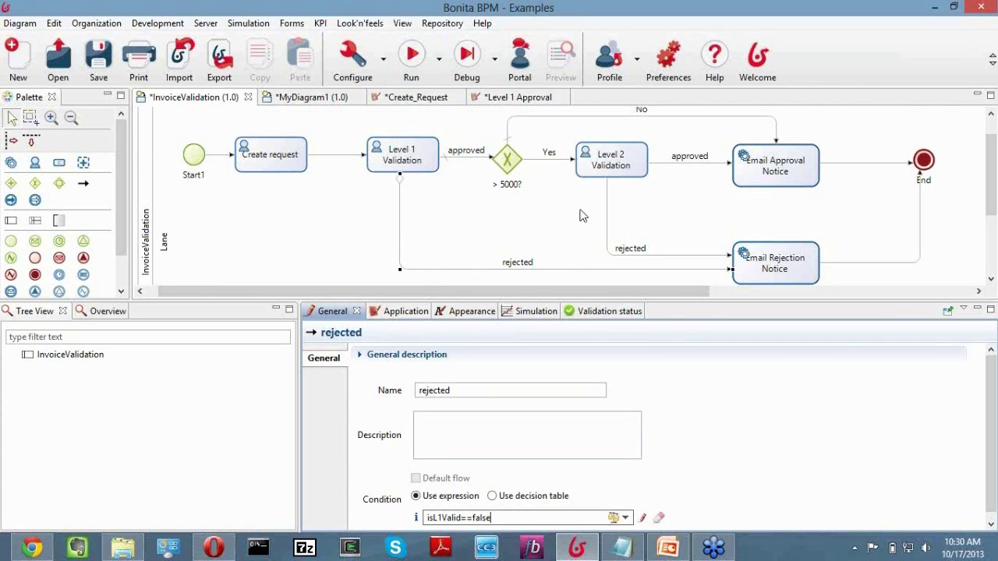
Set the > 5000? gateway's Yes flow condition to price>5000.
left_click(503, 164)
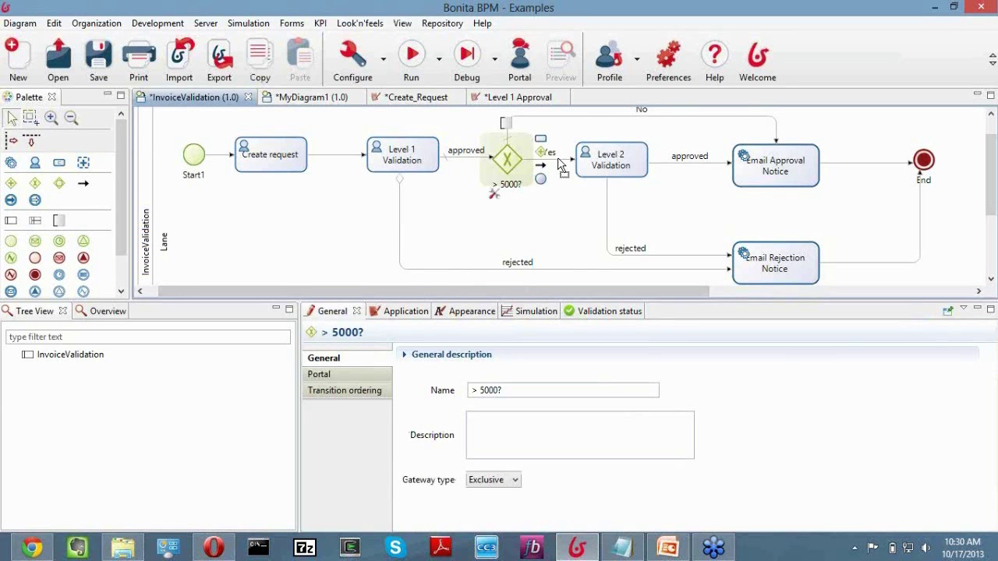
left_click(559, 162)
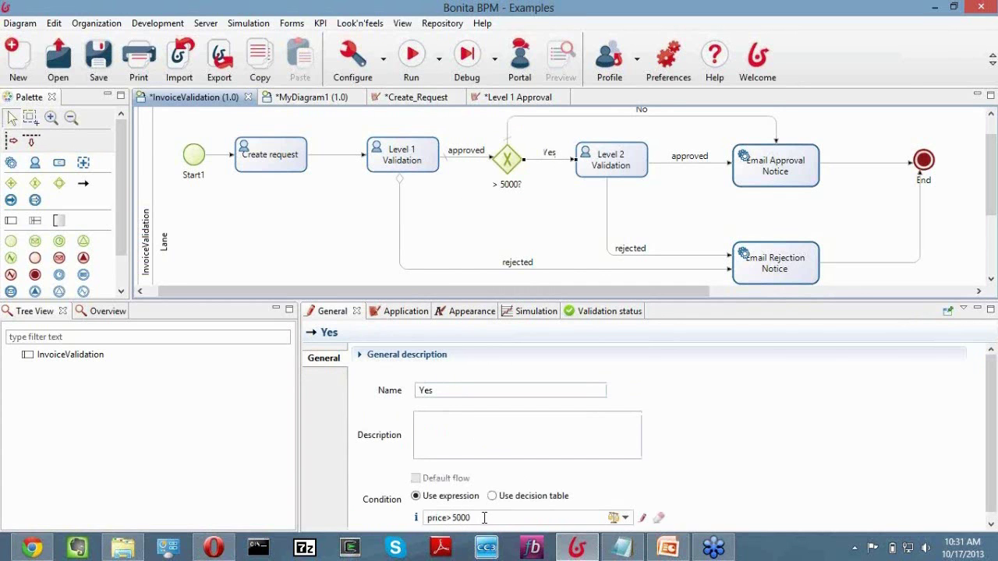
left_click(625, 518)
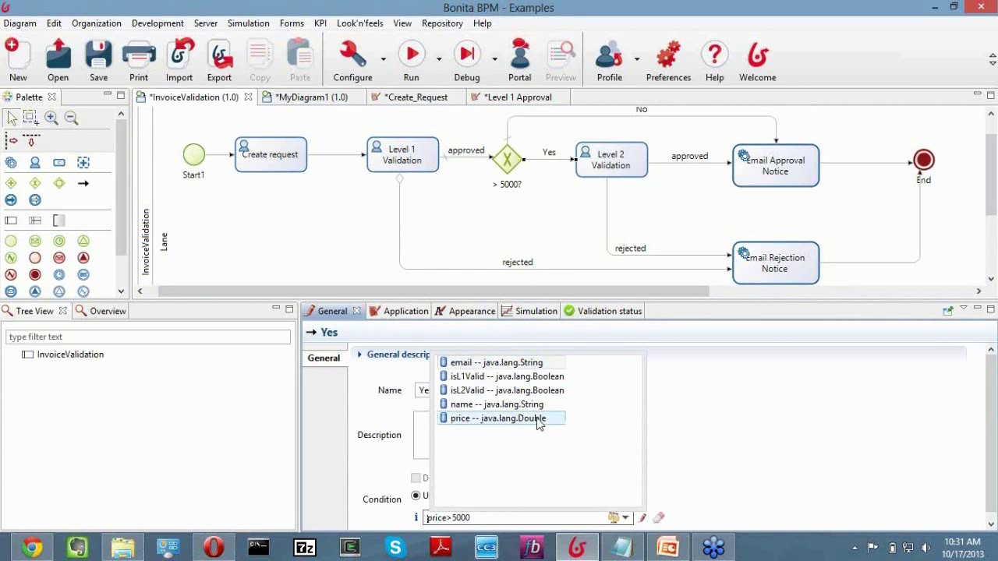
left_click(469, 515)
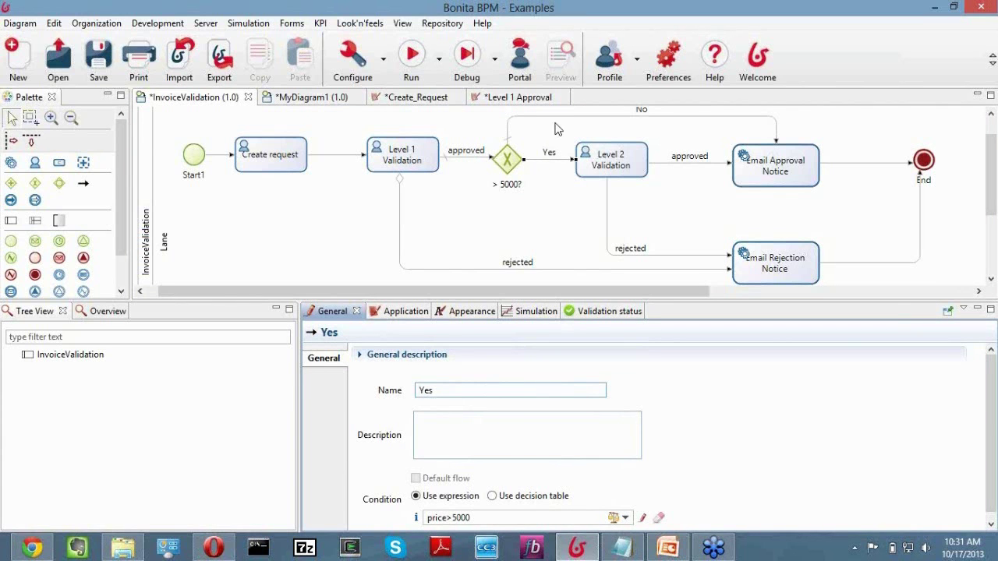
Make the gateway's No flow and Level 2's approved flow default flows.
left_click(647, 118)
left_click(416, 479)
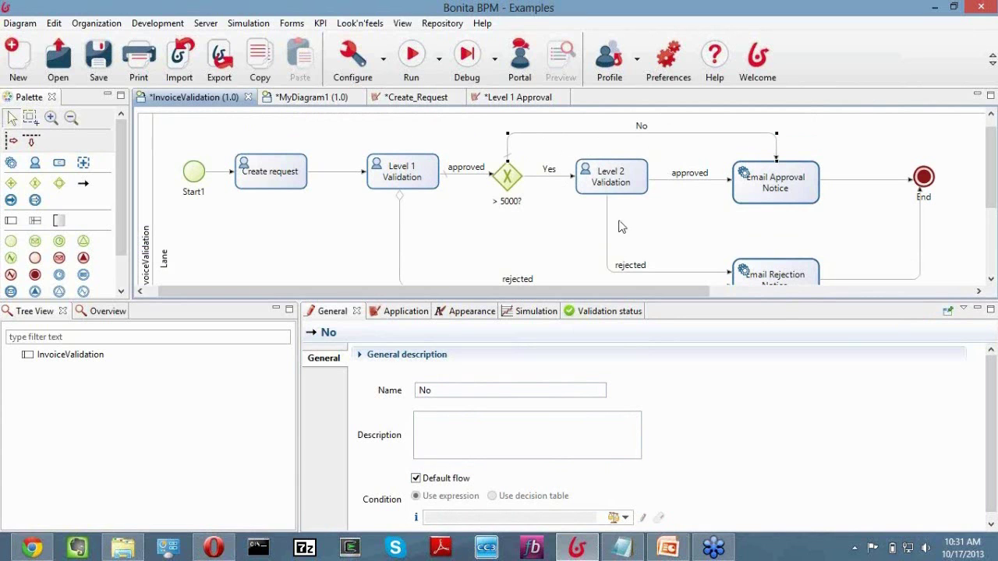
left_click(671, 183)
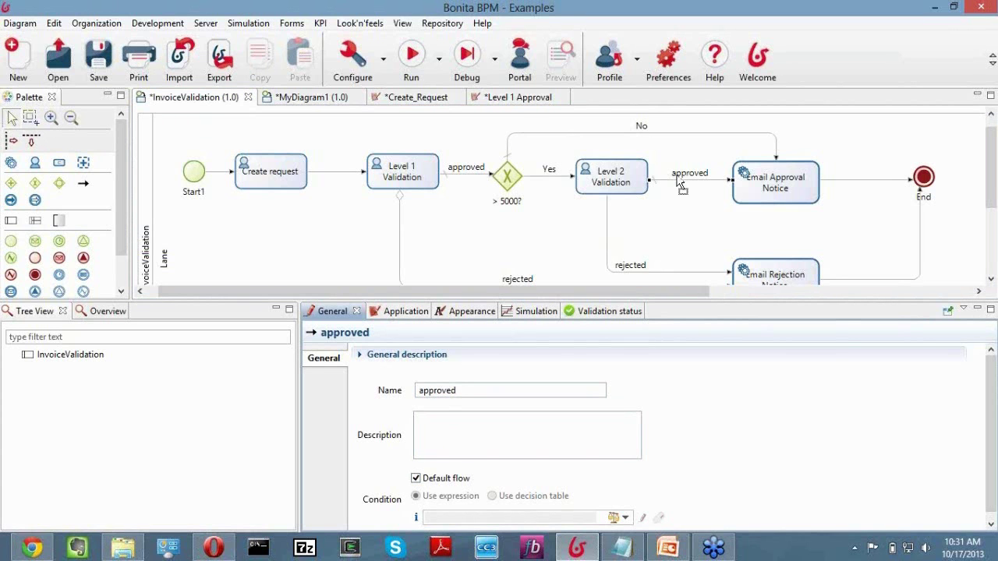
left_click(607, 238)
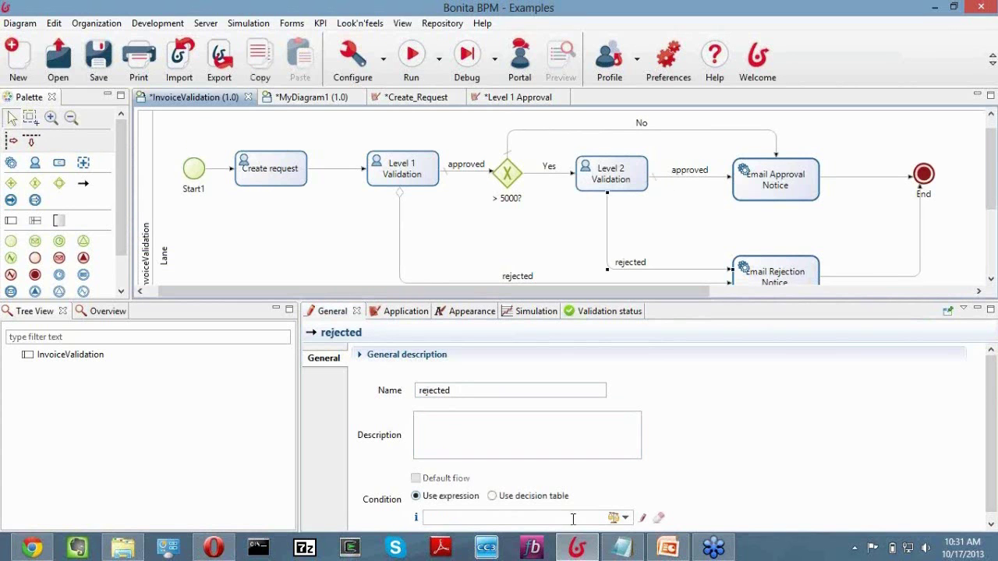
Enter isL2Valid==false as the condition on Level 2's rejected flow, picking isL2Valid from the variables.
left_click(642, 518)
left_click(662, 361)
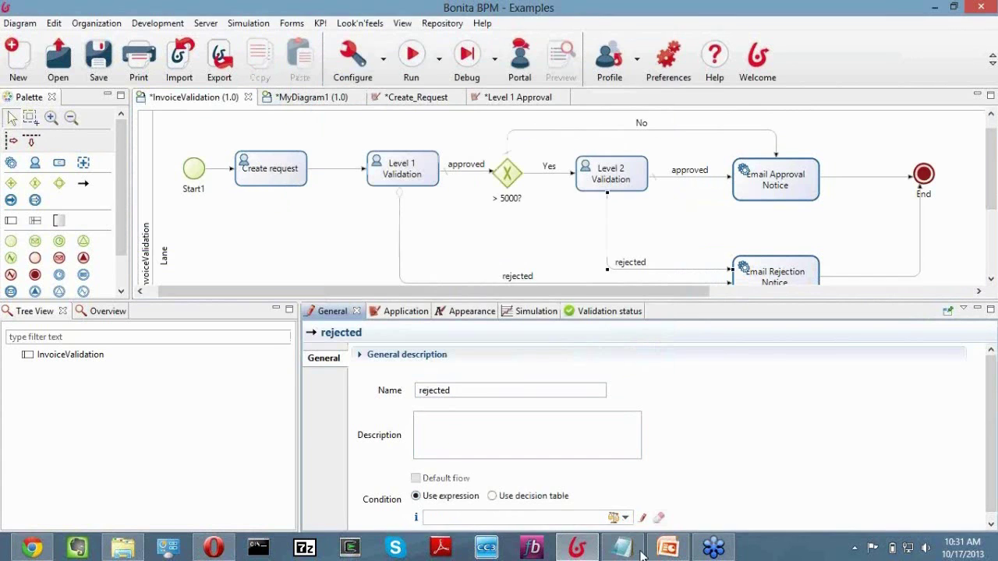
left_click(624, 518)
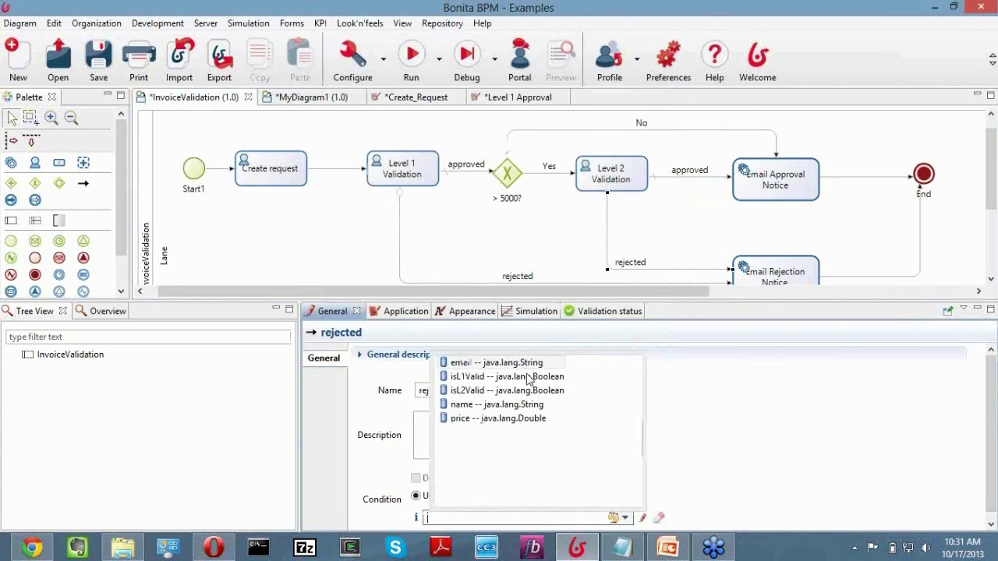
left_click(482, 392)
type("==false")
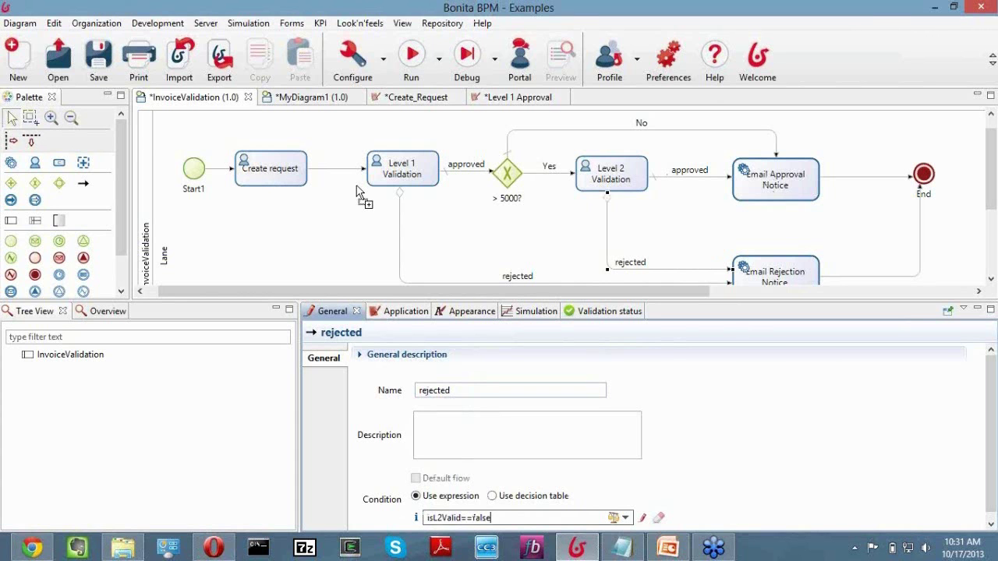
Save the InvoiceValidation diagram.
left_click(273, 171)
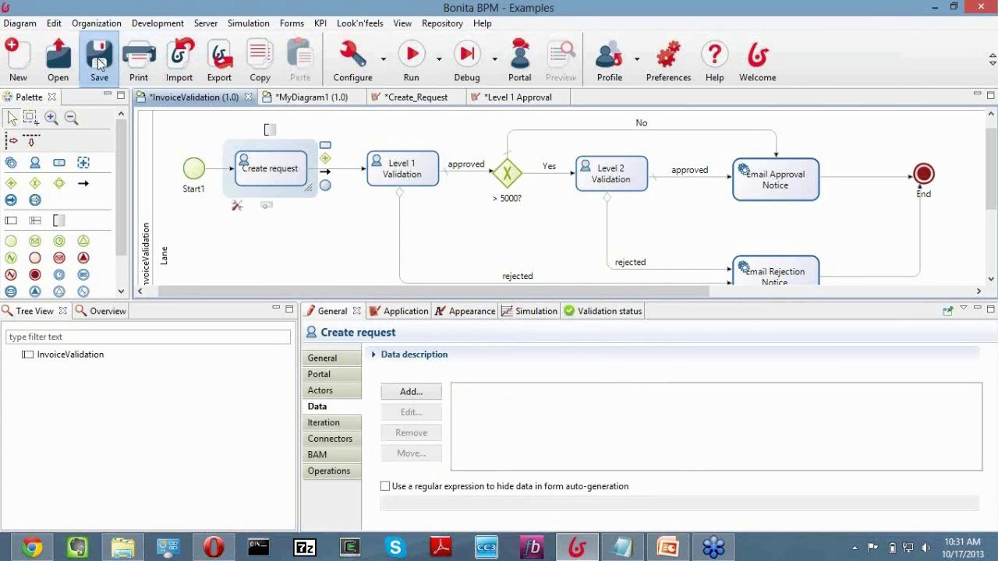
left_click(98, 56)
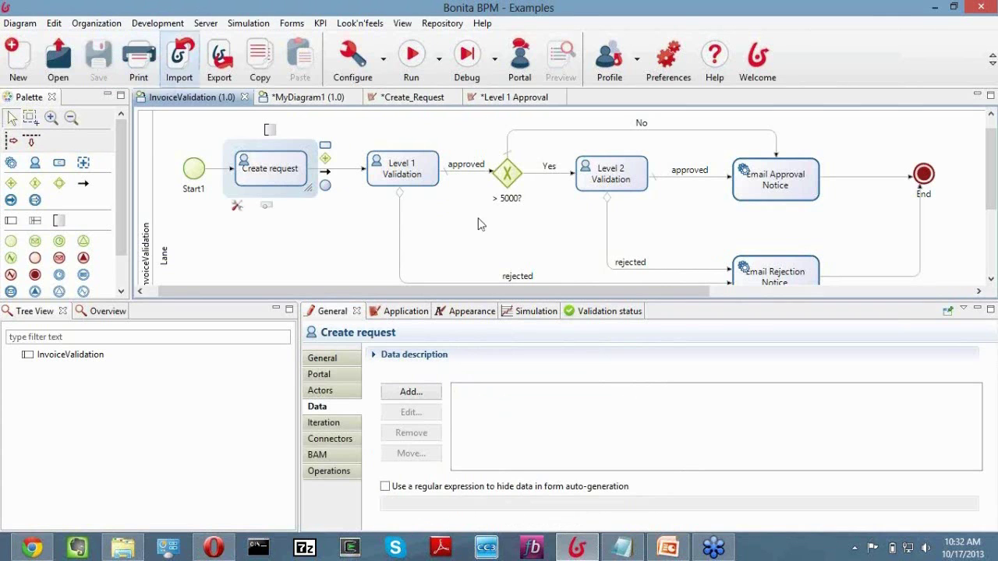
scroll(643, 221, "down", 1)
scroll(642, 221, "up", 1)
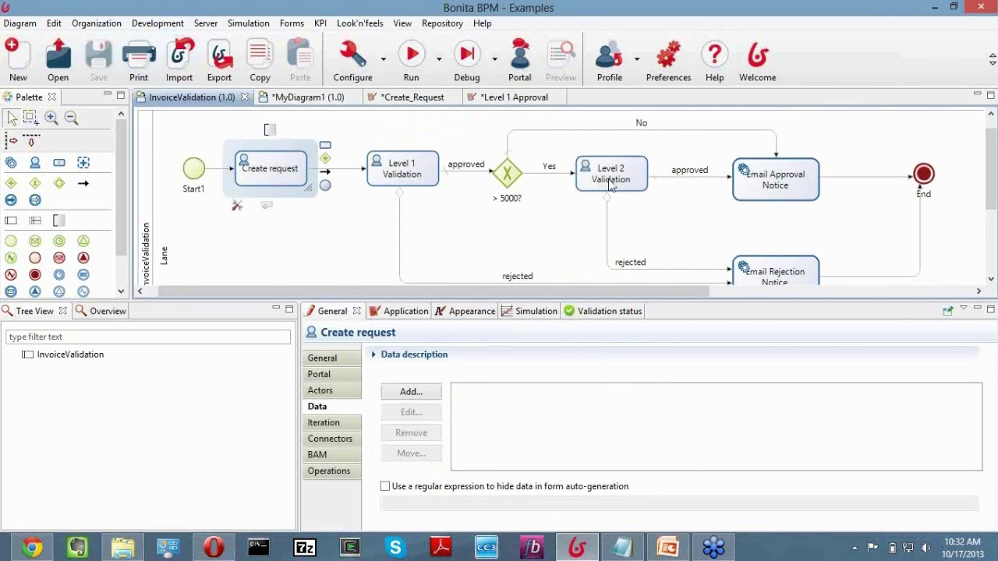
Review the Level 1 Validation, Level 2 Validation and Email Approval Notice tasks' general properties.
left_click(399, 171)
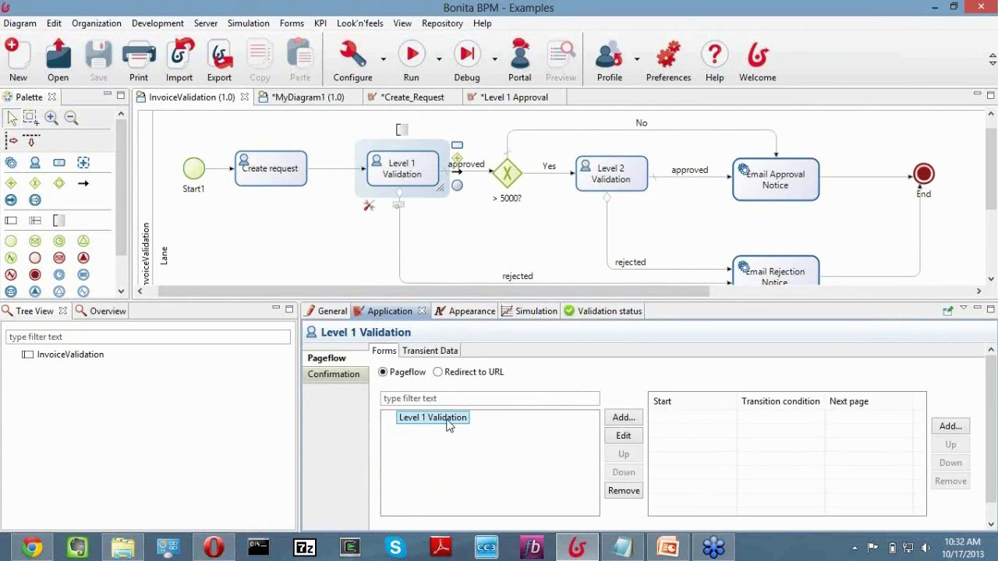
left_click(636, 186)
left_click(776, 191)
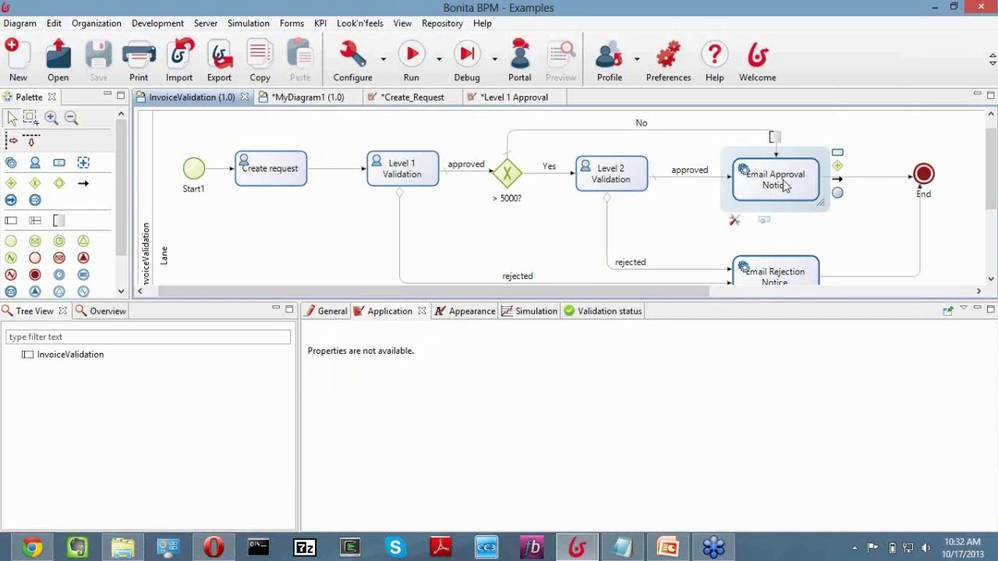
left_click(329, 314)
Add a connector to Email Approval Notice, choosing Email (SMTP) from the Messaging category.
left_click(329, 425)
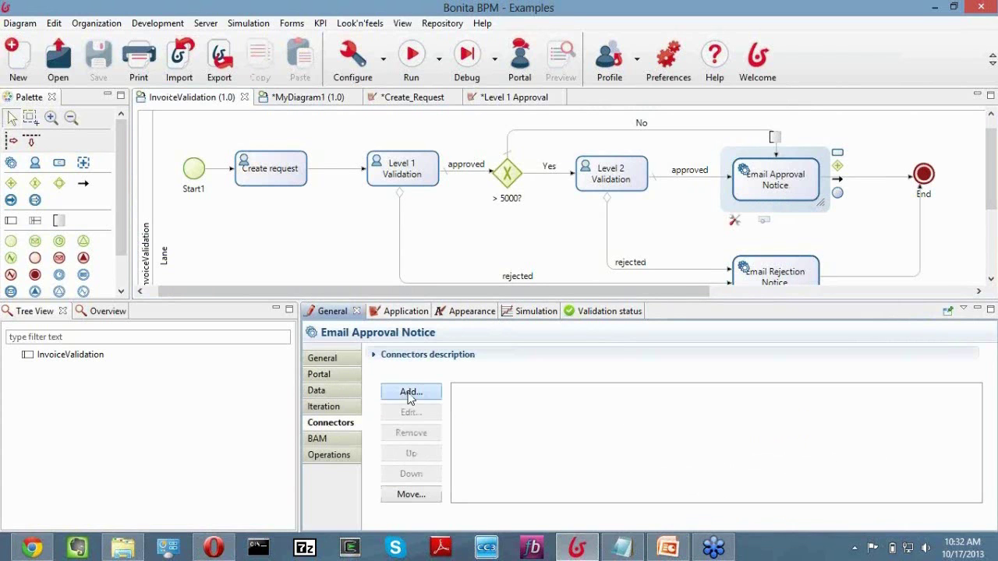
left_click(411, 392)
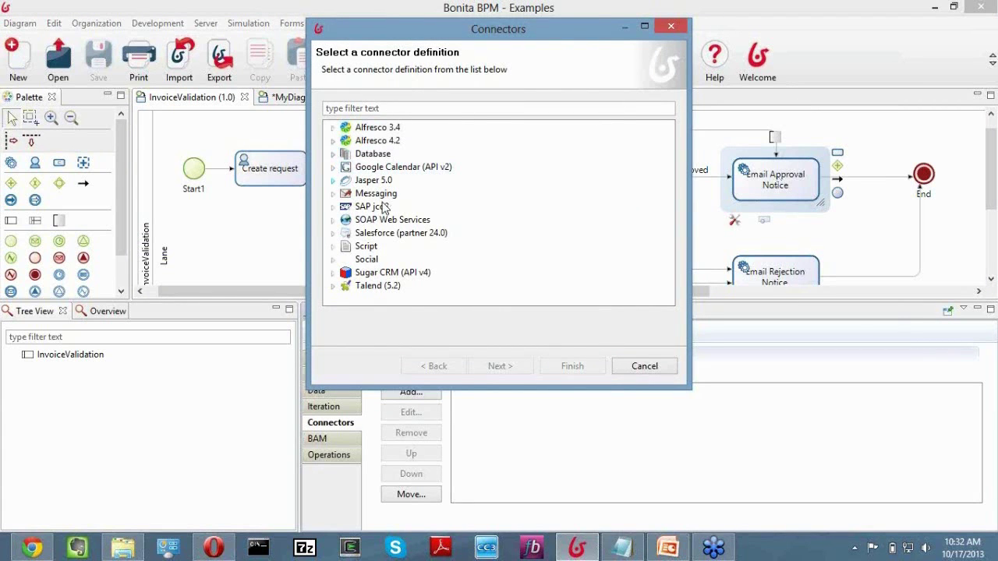
left_click_drag(458, 390, 468, 517)
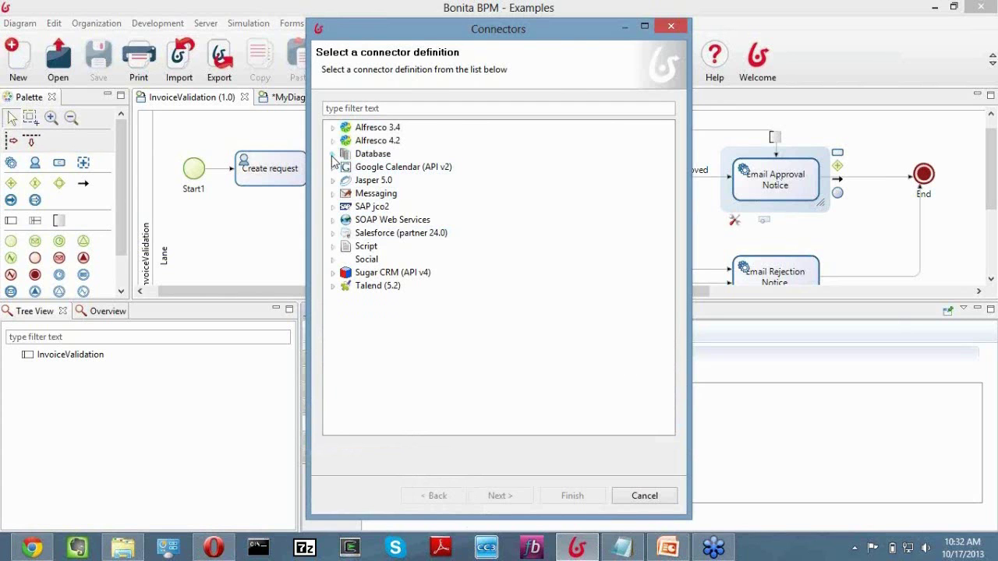
left_click(333, 155)
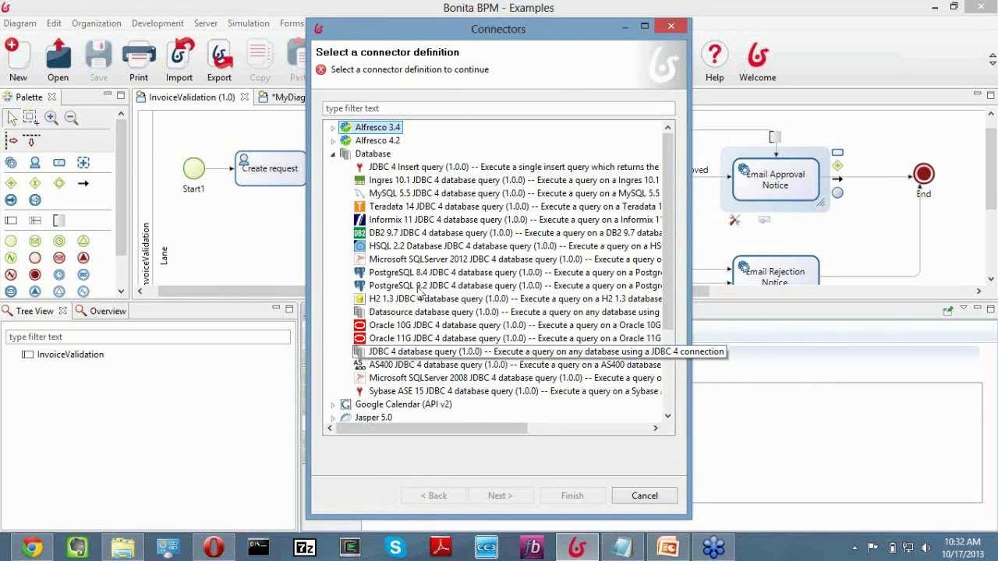
left_click(333, 154)
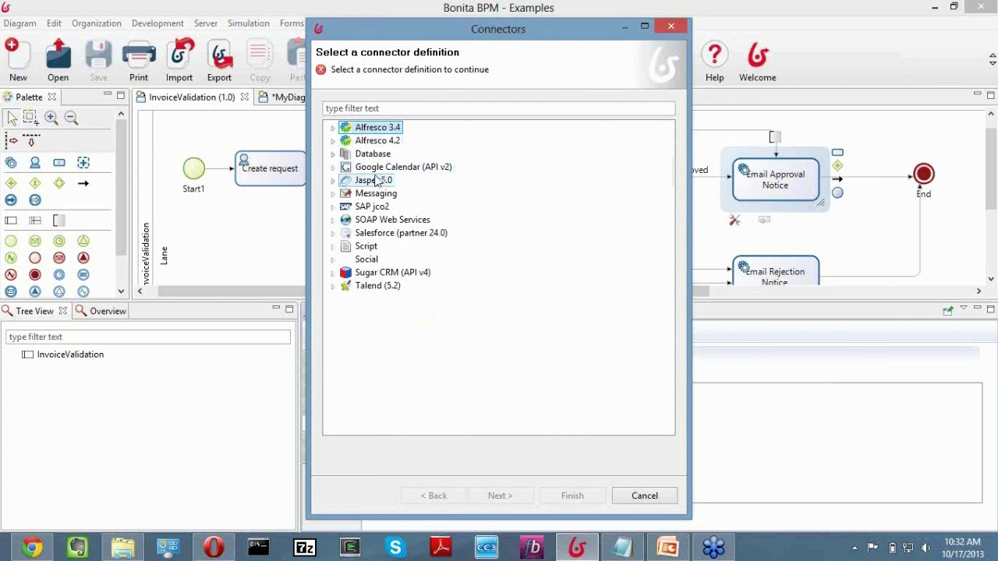
left_click(334, 168)
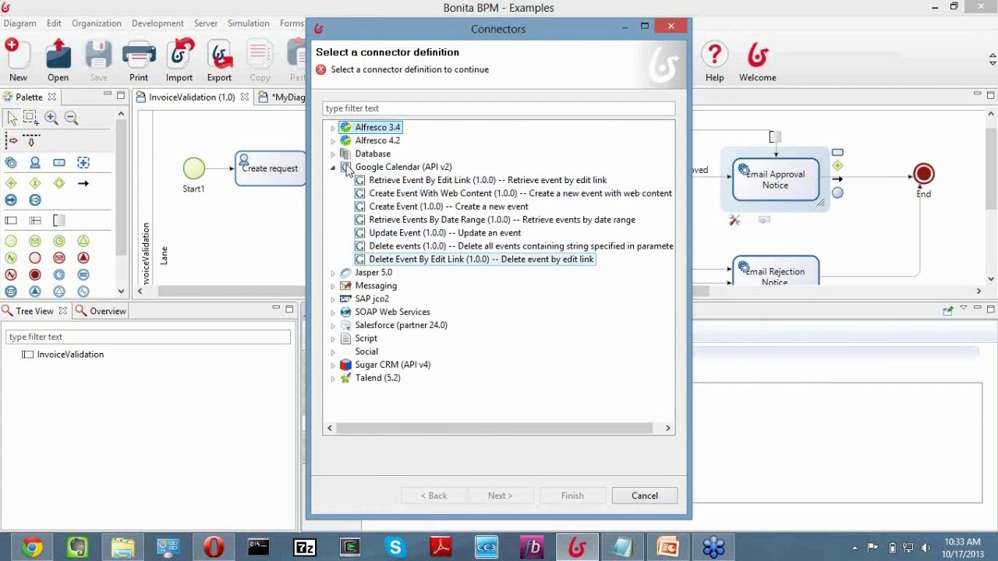
left_click(334, 167)
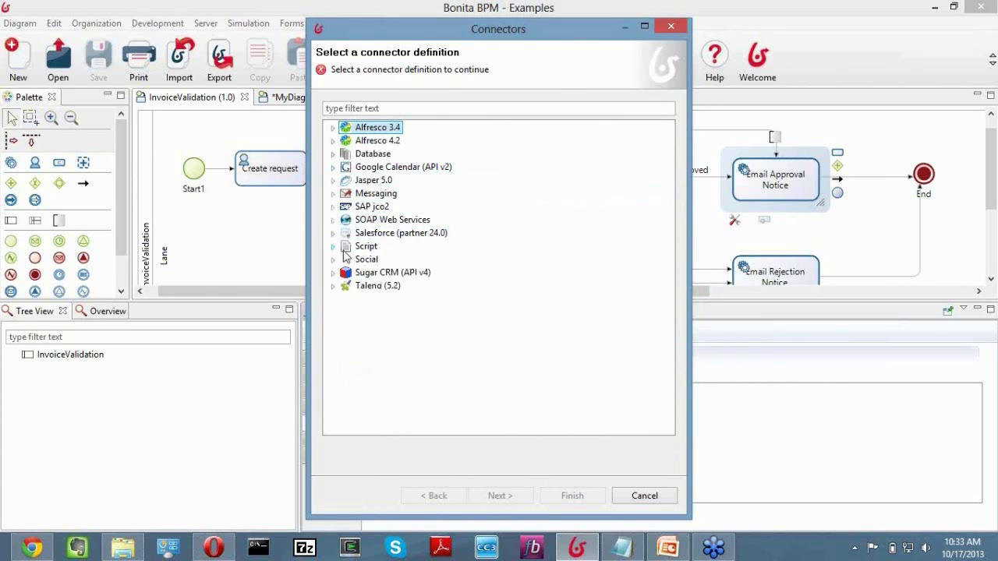
left_click(333, 193)
left_click(405, 207)
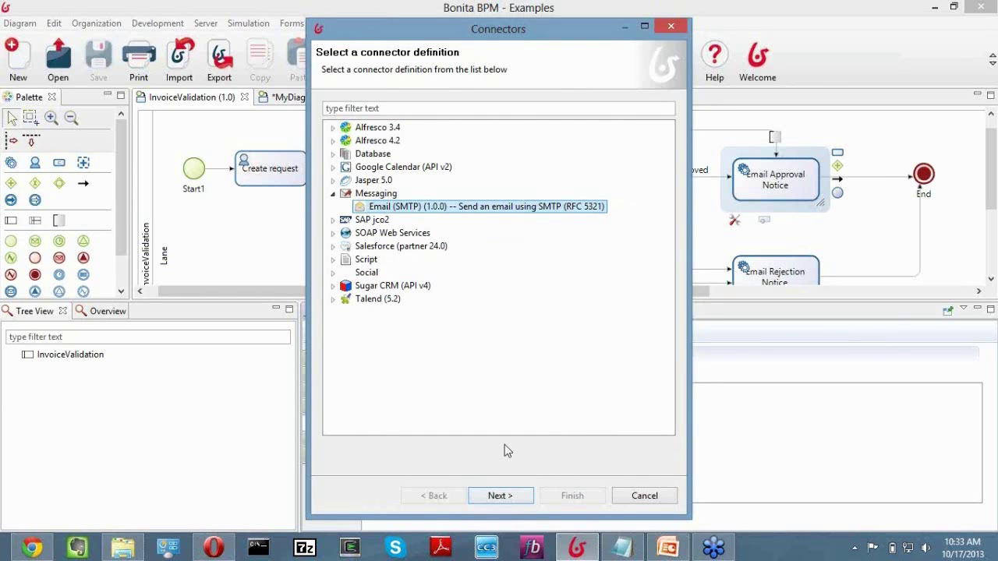
left_click(530, 496)
Name the connector emailApproval.
left_click(431, 100)
type("eam")
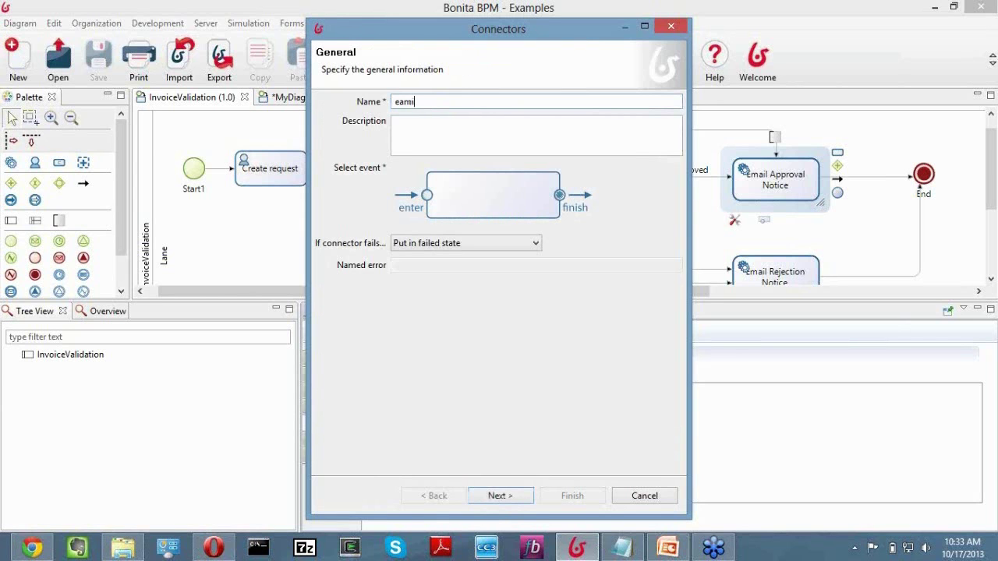
type("pproval")
left_click(524, 501)
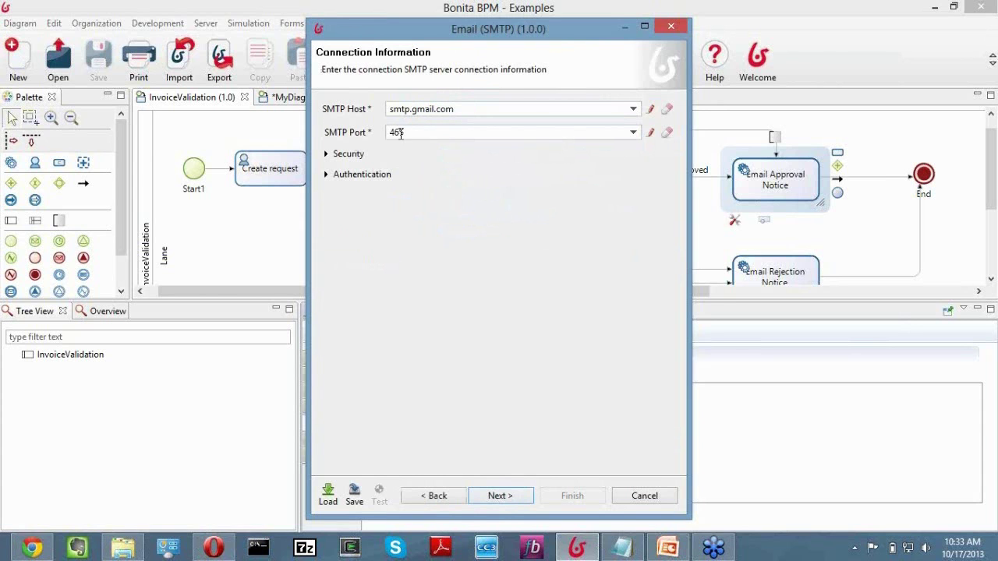
Enter the SMTP account username and password for smtp.gmail.com port 465.
left_click(325, 175)
left_click(425, 191)
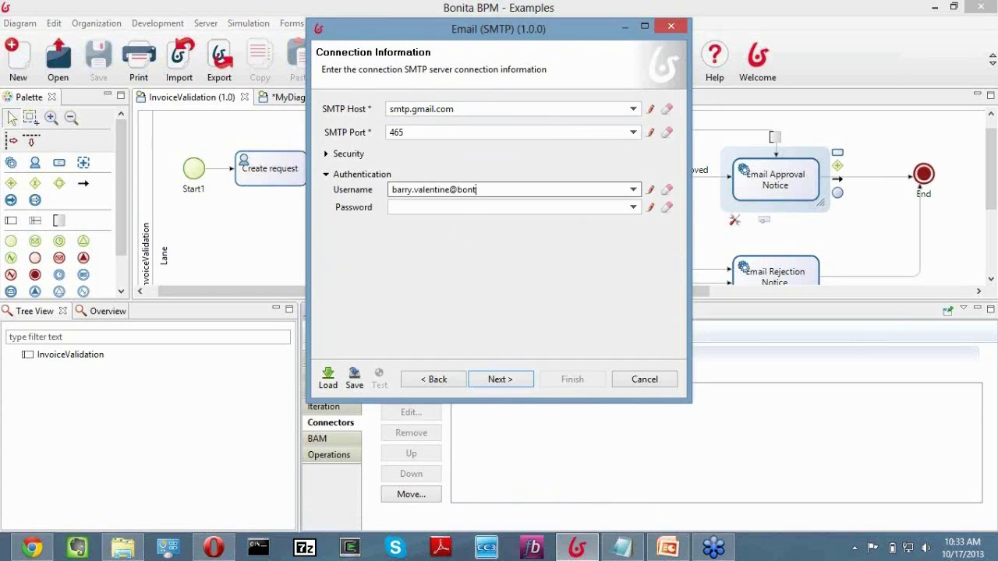
key("Tab")
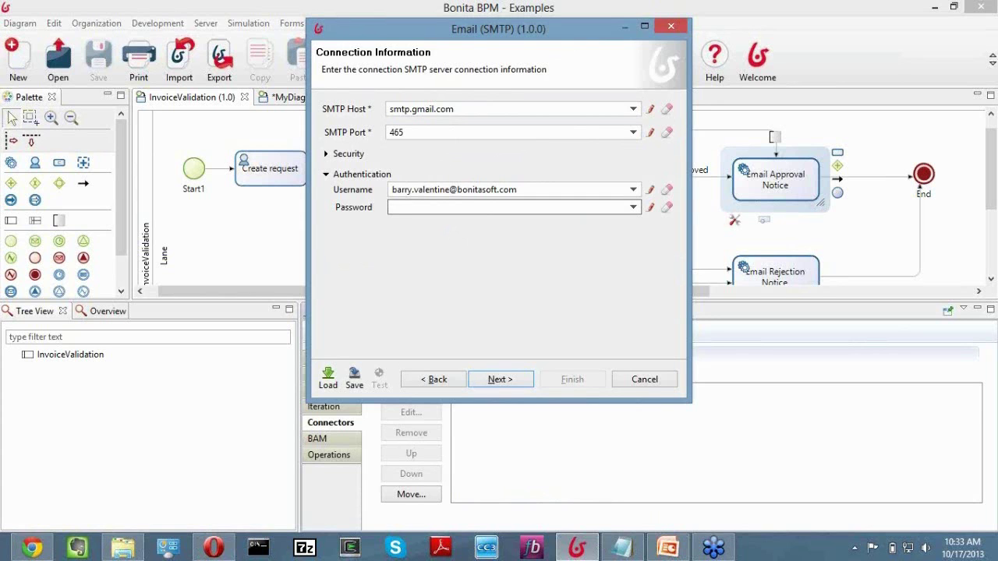
type("•••••••••••")
left_click(511, 379)
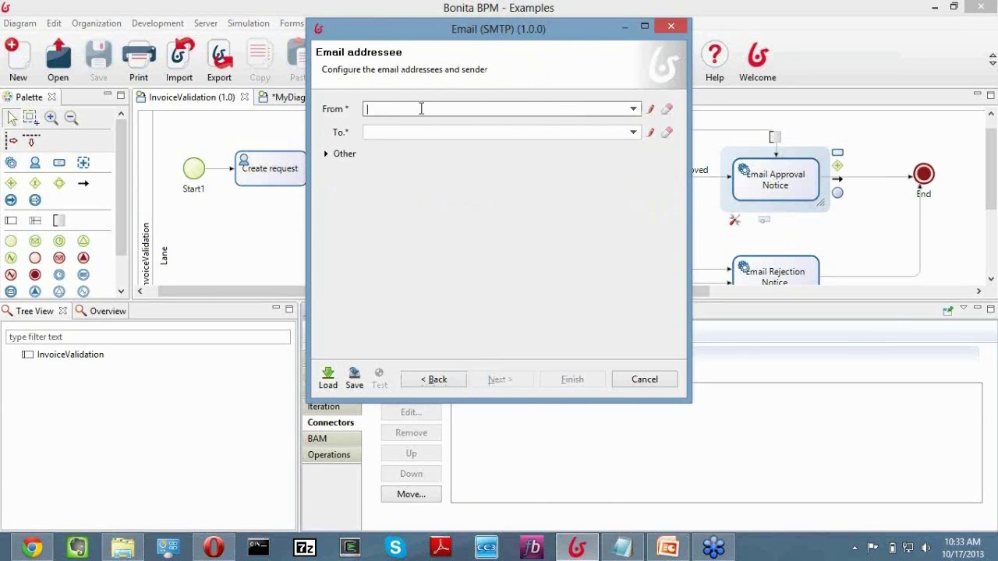
Fill in the sender and recipient e-mail addresses, then begin the subject 'Invoice approval'.
key("Tab")
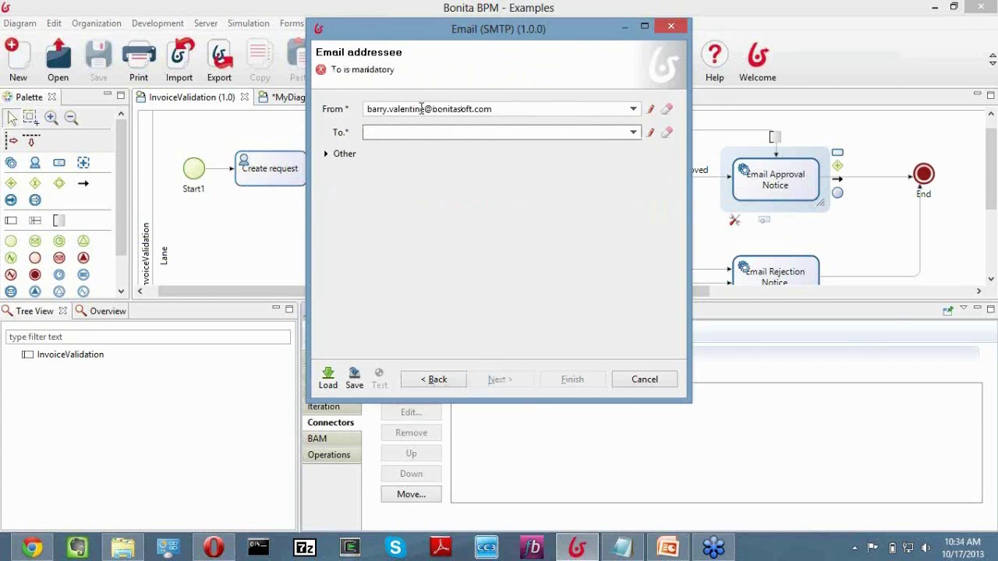
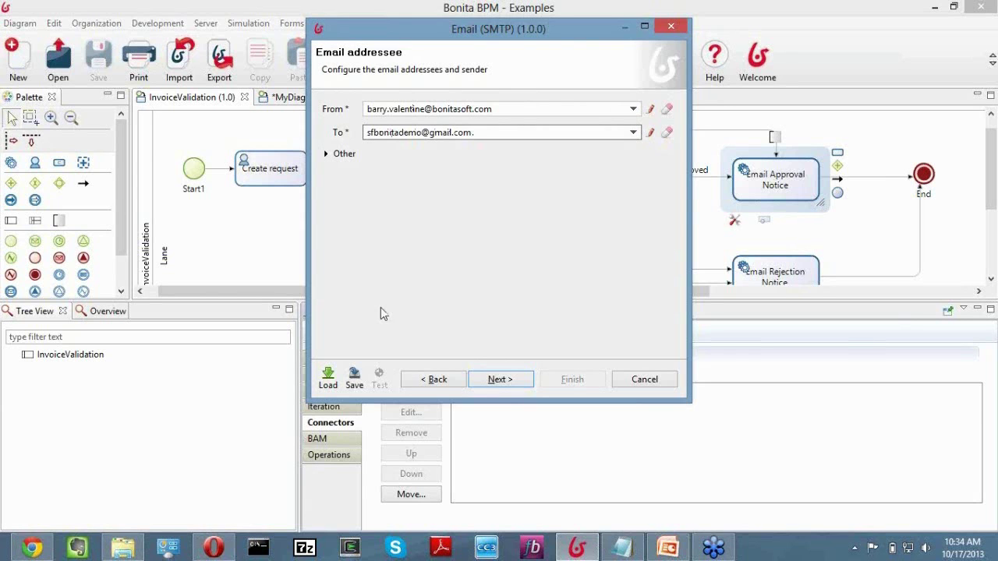
left_click(325, 157)
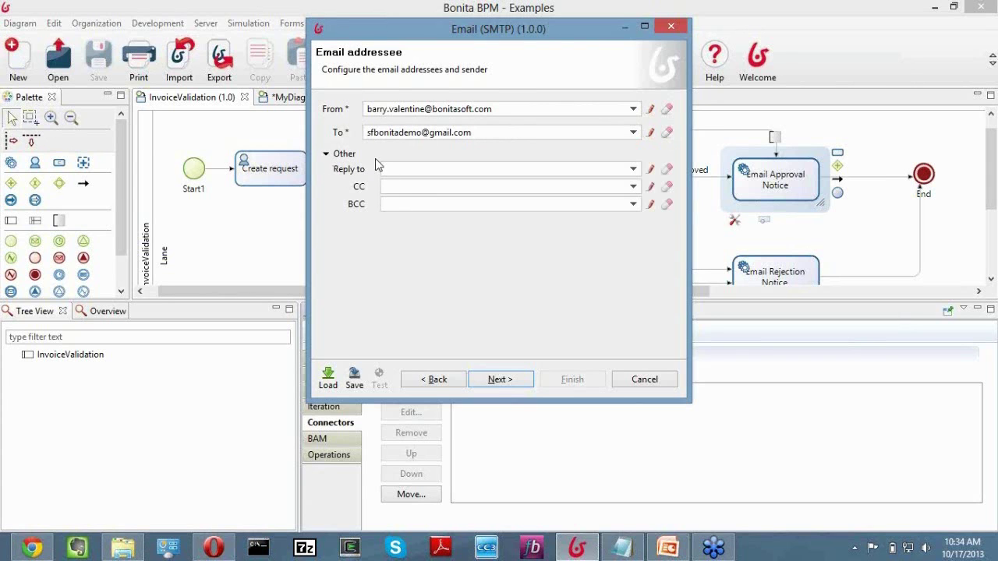
left_click(328, 157)
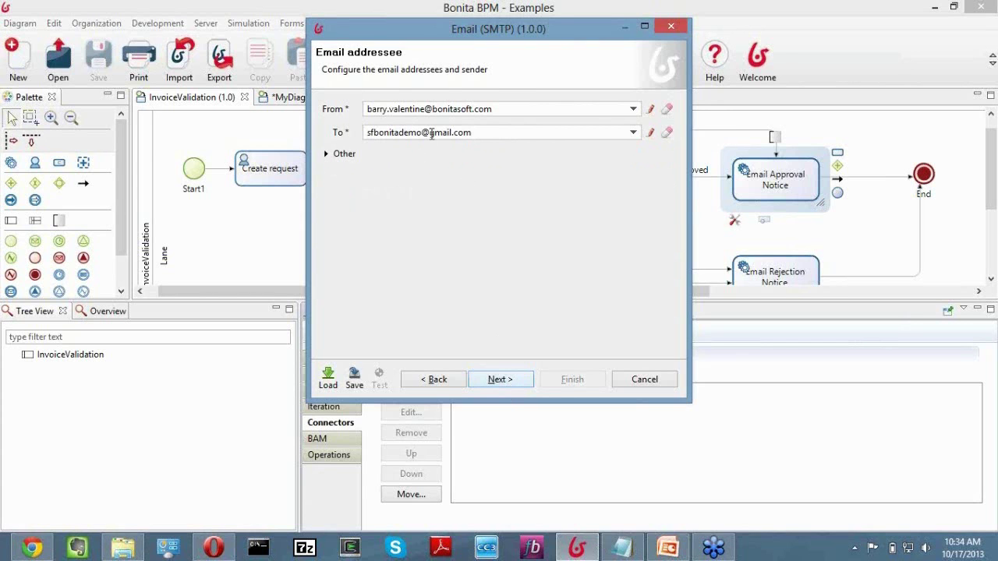
left_click(500, 381)
left_click(429, 108)
type("Invoice approval")
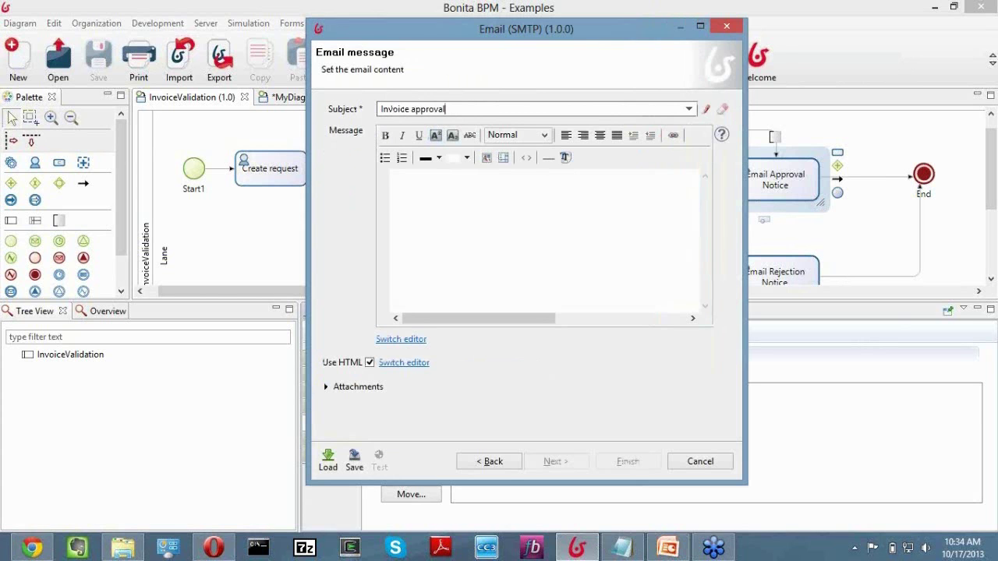
Paste the Notepad approval text greeting ${name} about the ${price} invoice into the message body.
left_click(445, 190)
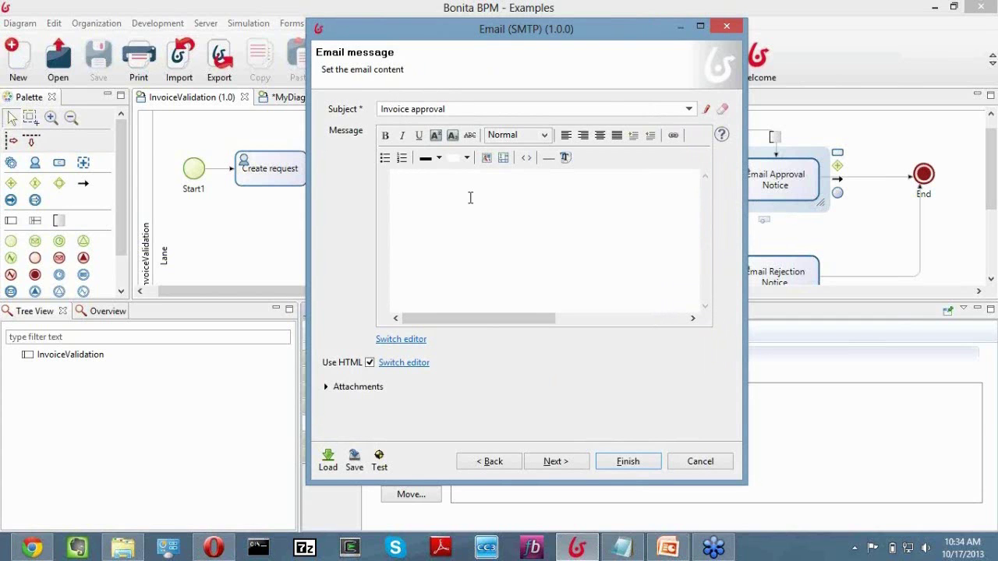
left_click(622, 548)
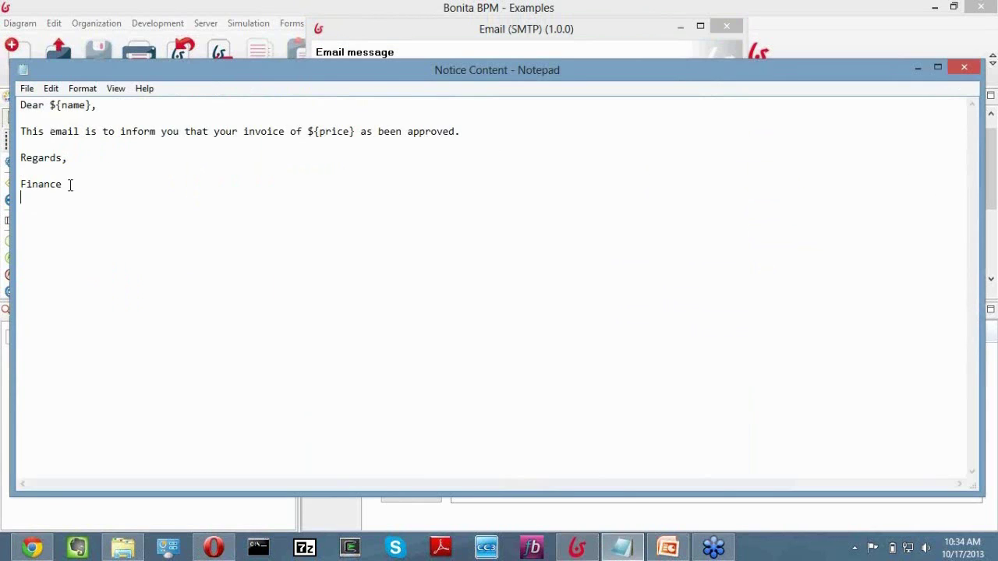
left_click_drag(69, 185, 22, 99)
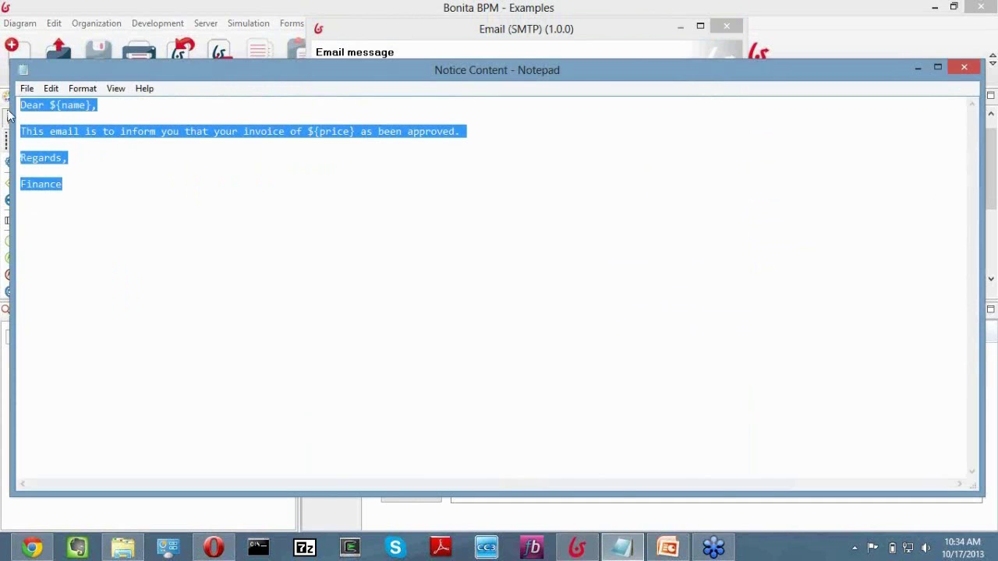
left_click(587, 554)
key("ctrl+v")
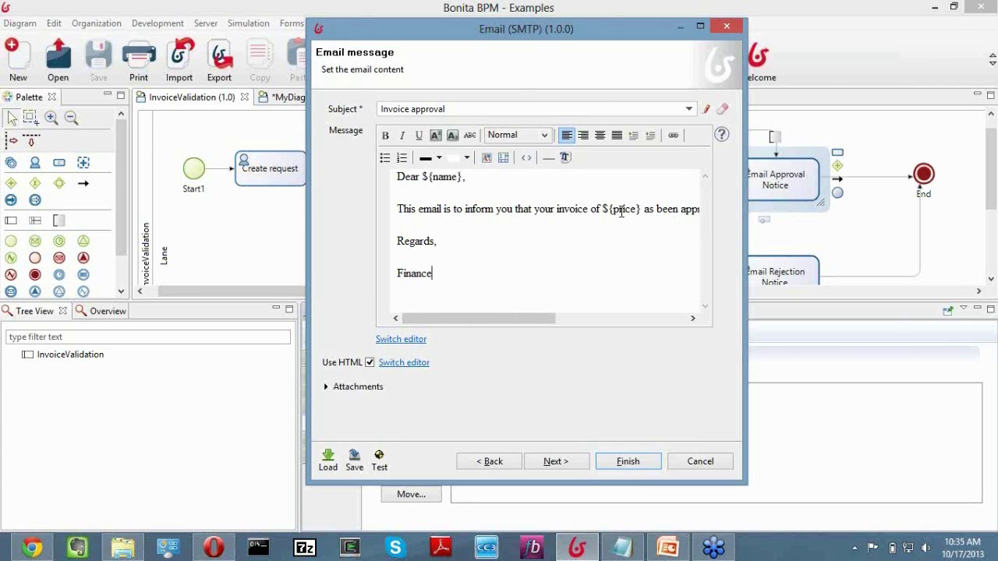
Attach the invoiceDocument variable to the approval e-mail and finish the emailApproval connector.
left_click(575, 467)
left_click(499, 468)
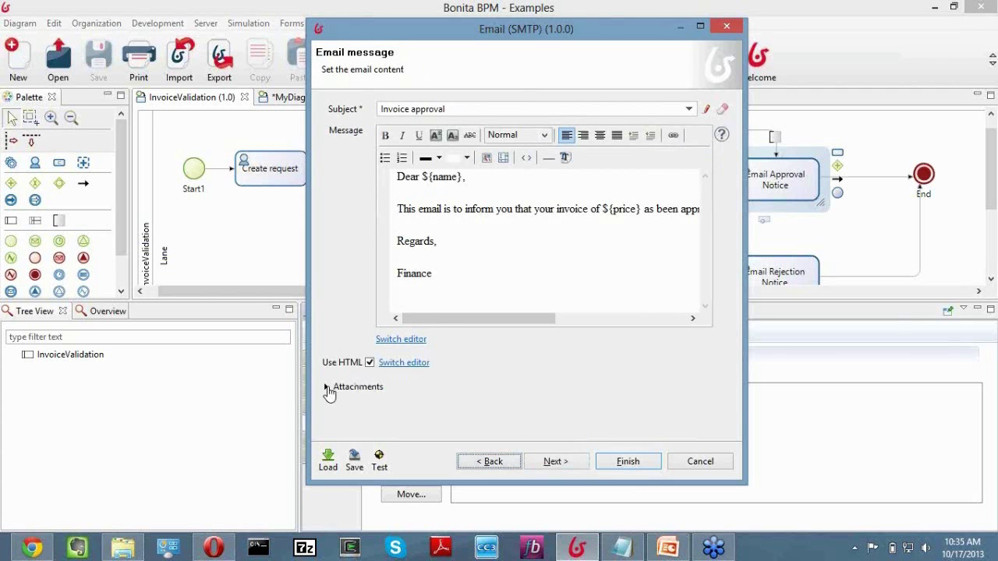
left_click(327, 387)
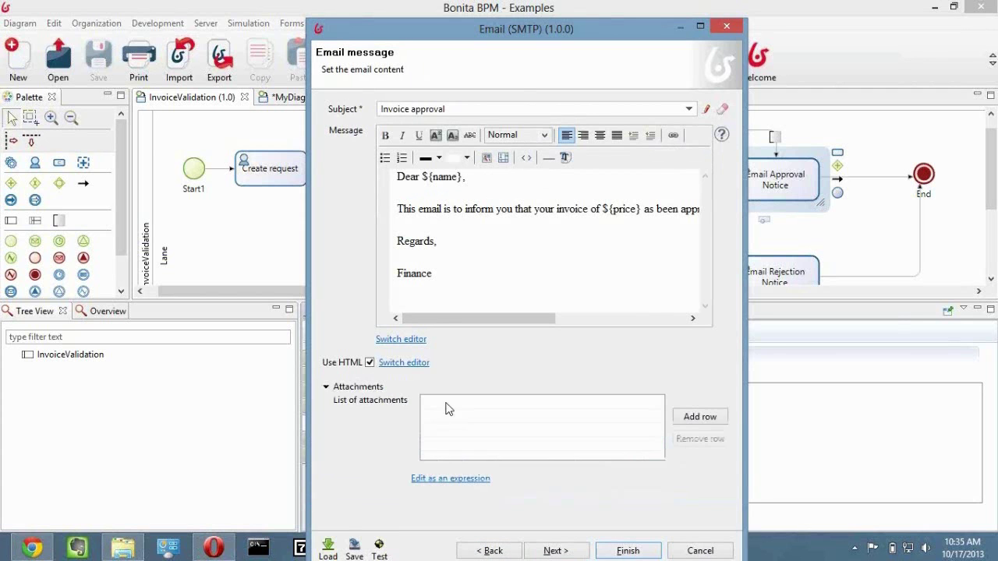
left_click(690, 418)
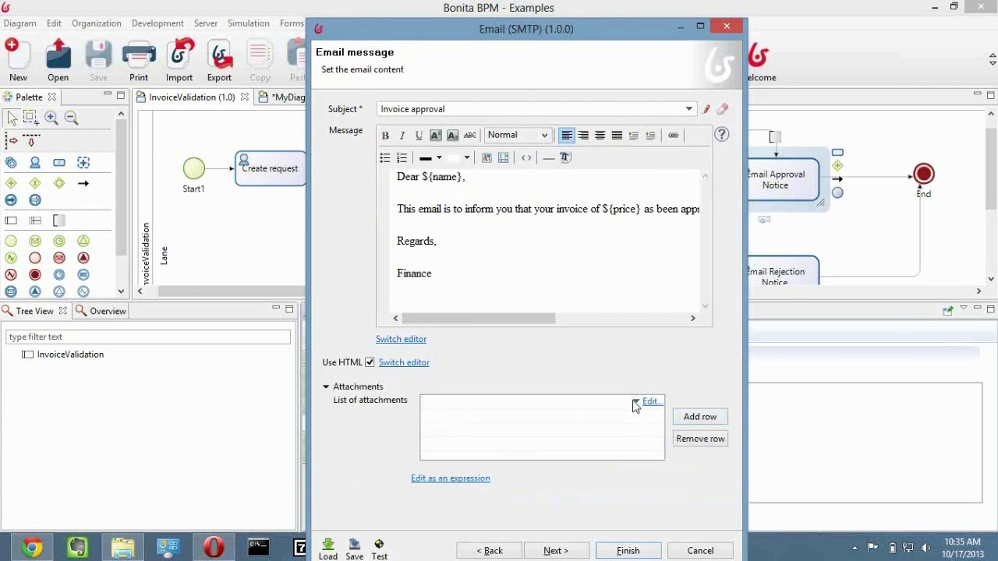
left_click(637, 402)
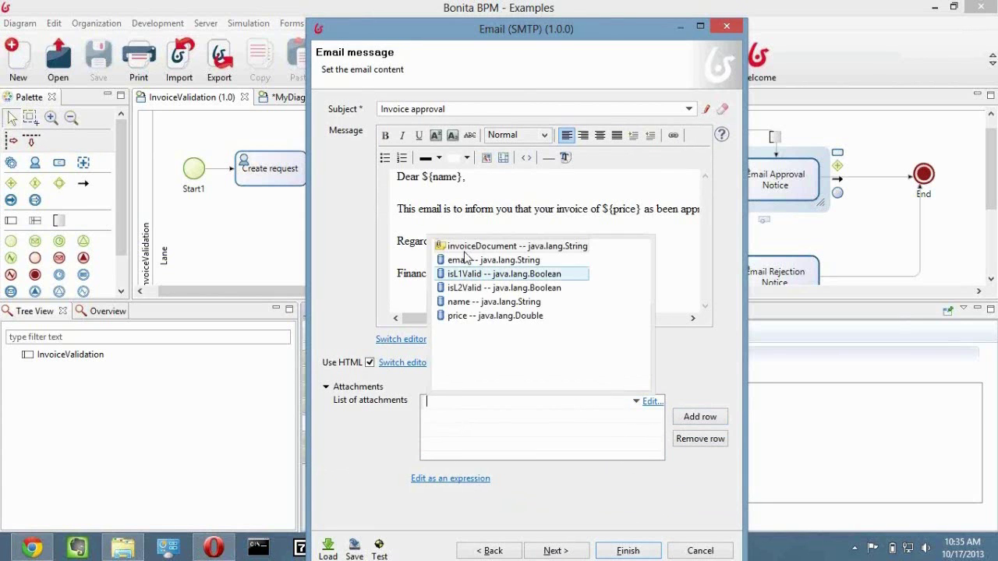
left_click(465, 246)
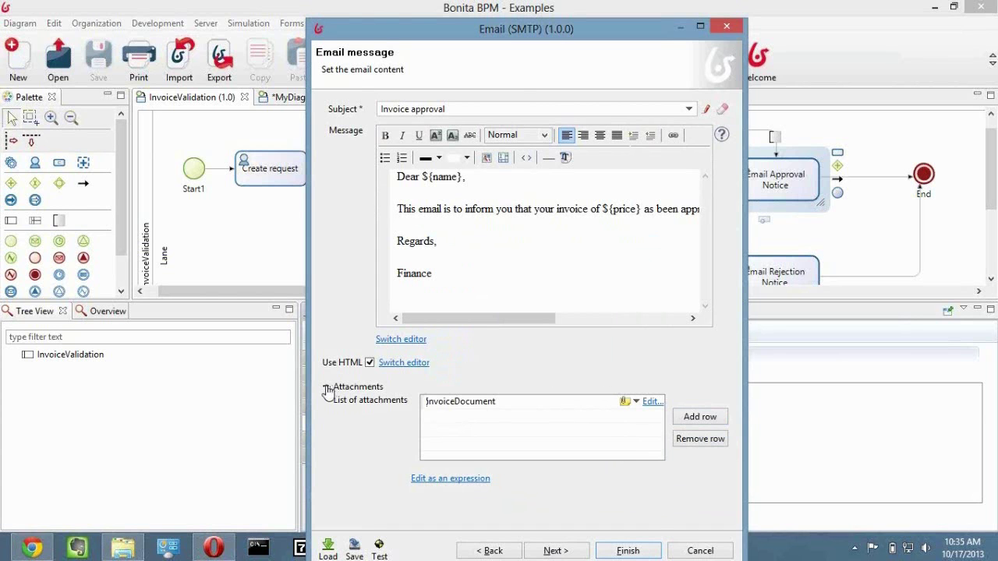
left_click(327, 390)
left_click(569, 463)
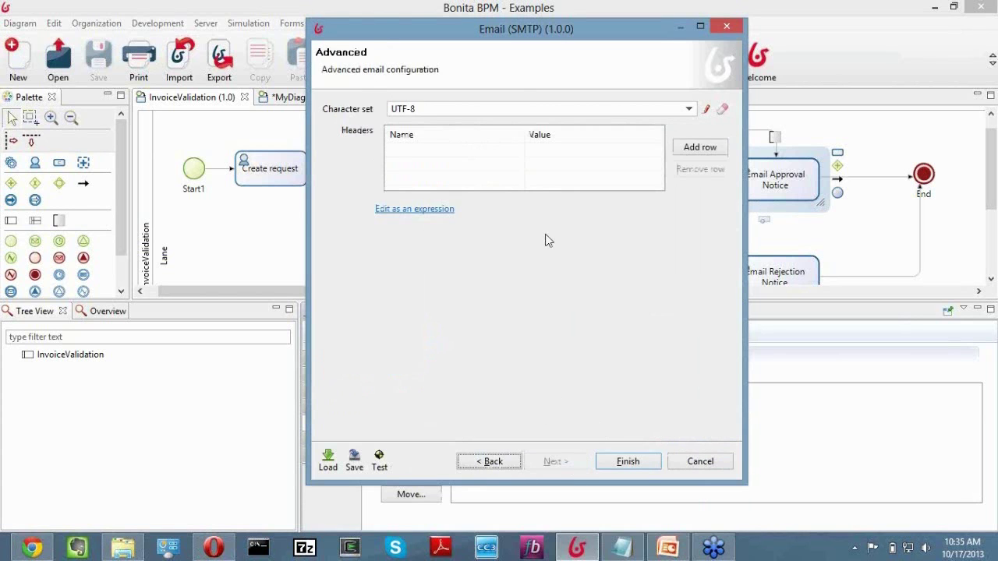
left_click(620, 462)
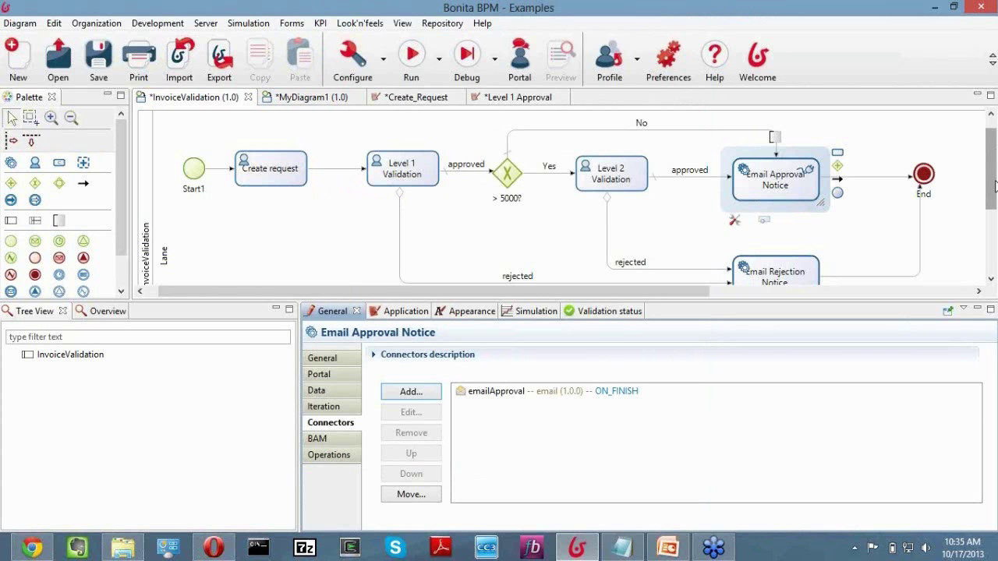
Add a Messaging > Email (SMTP) connector to the Email Rejection Notice task.
scroll(994, 185, "down", 1)
left_click(774, 248)
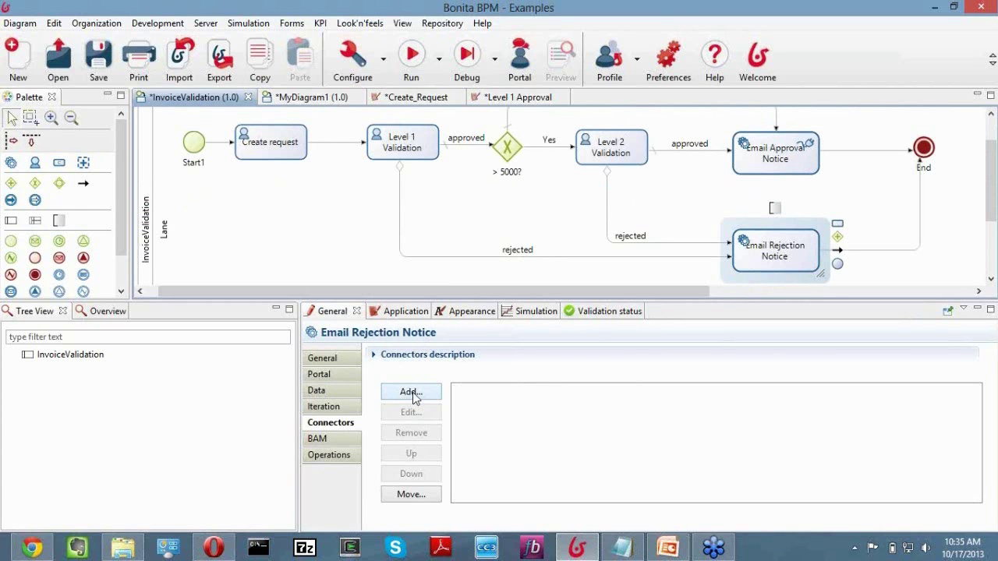
left_click(411, 392)
double_click(366, 194)
left_click(405, 207)
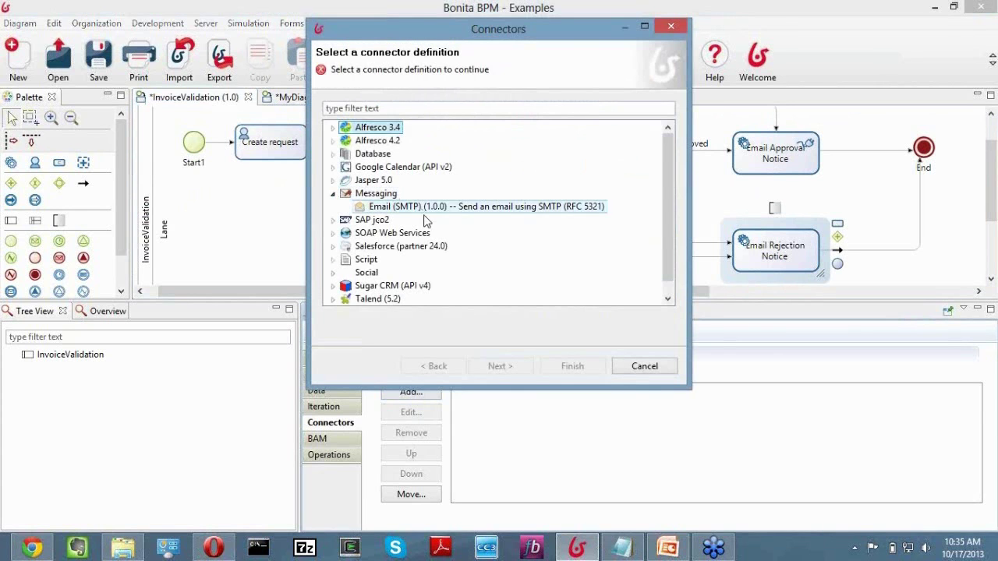
left_click(500, 366)
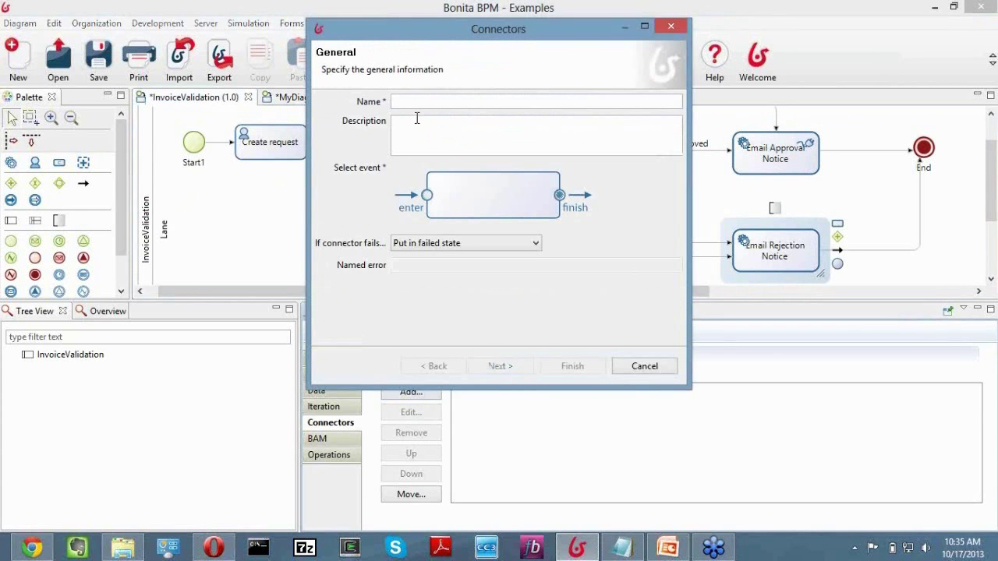
Name the connector emailRejection and bring up the Save Configuration dialog for its SMTP settings.
type("em")
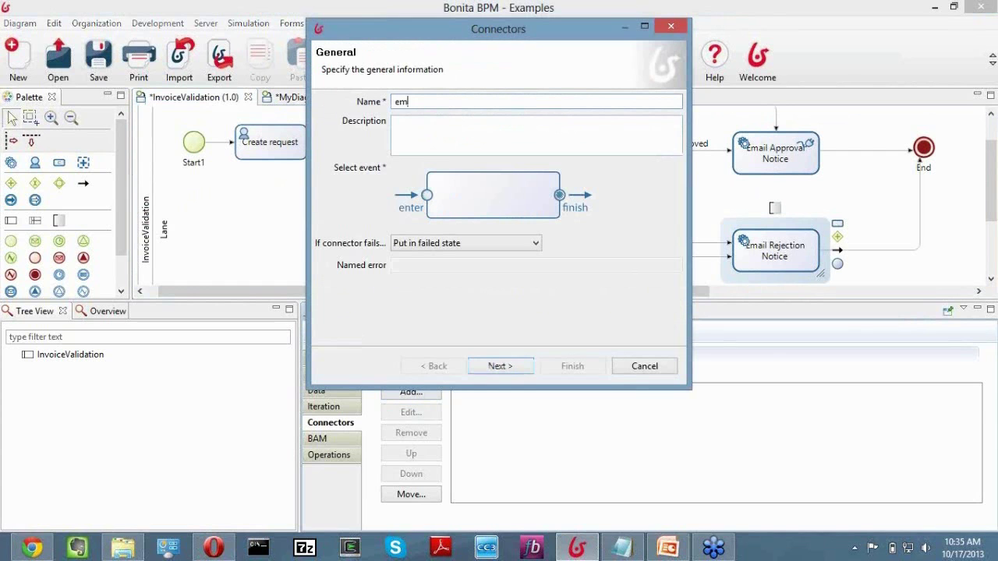
type("ailRejection")
left_click(513, 372)
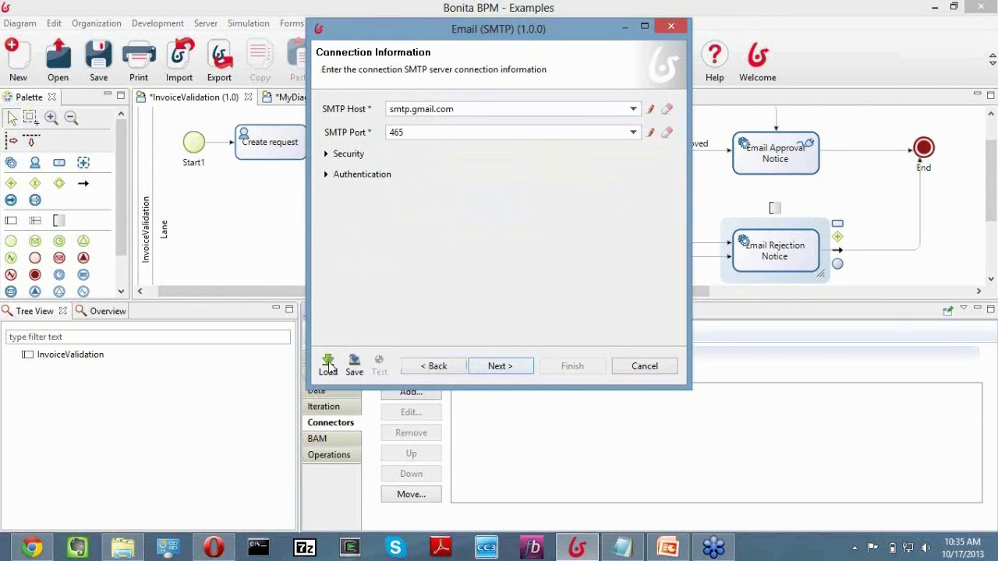
left_click(361, 367)
Review the saved emailConnSettings configuration, then load it into the rejection connector.
left_click(379, 103)
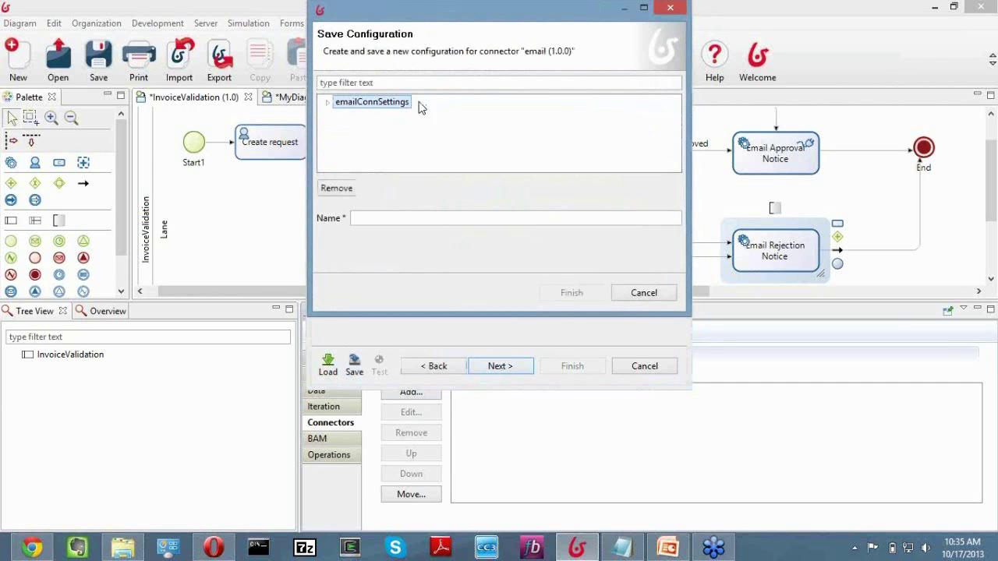
left_click(327, 102)
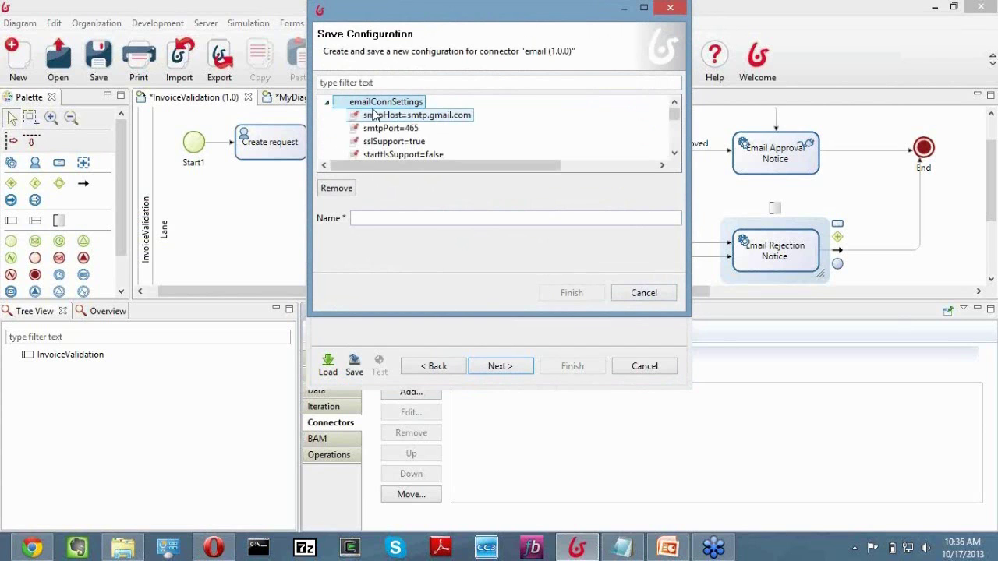
left_click(327, 102)
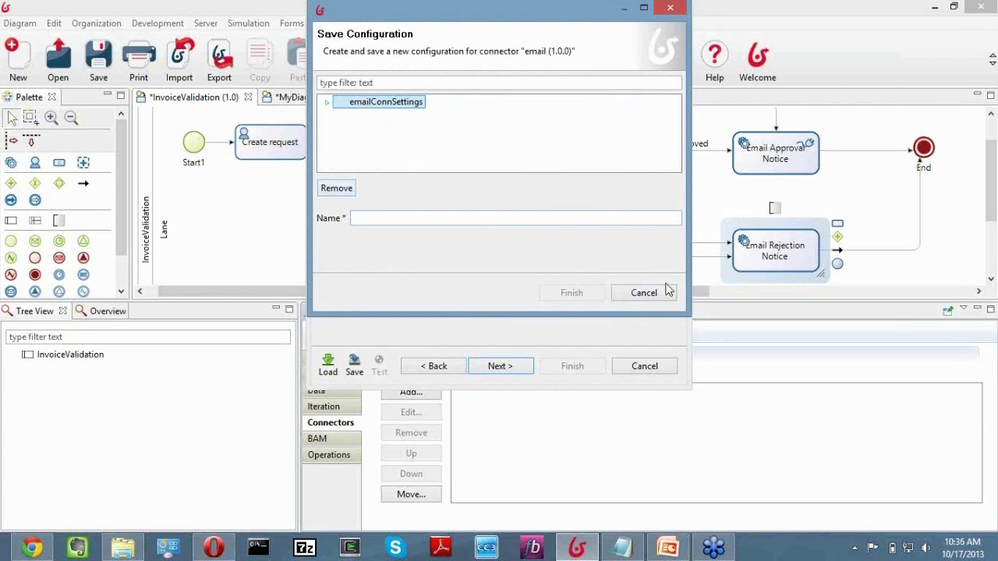
double_click(394, 102)
left_click(643, 293)
left_click(333, 367)
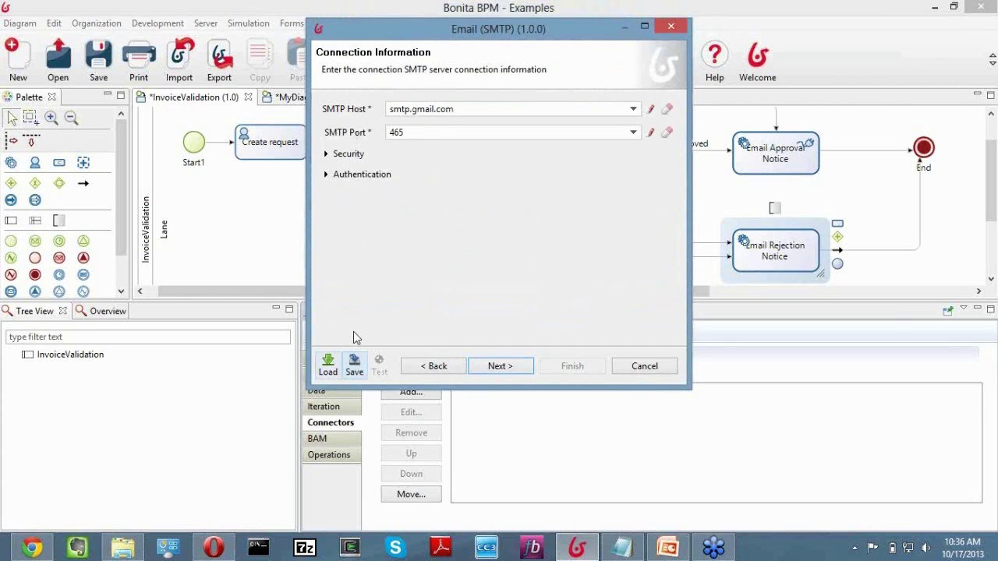
left_click(372, 102)
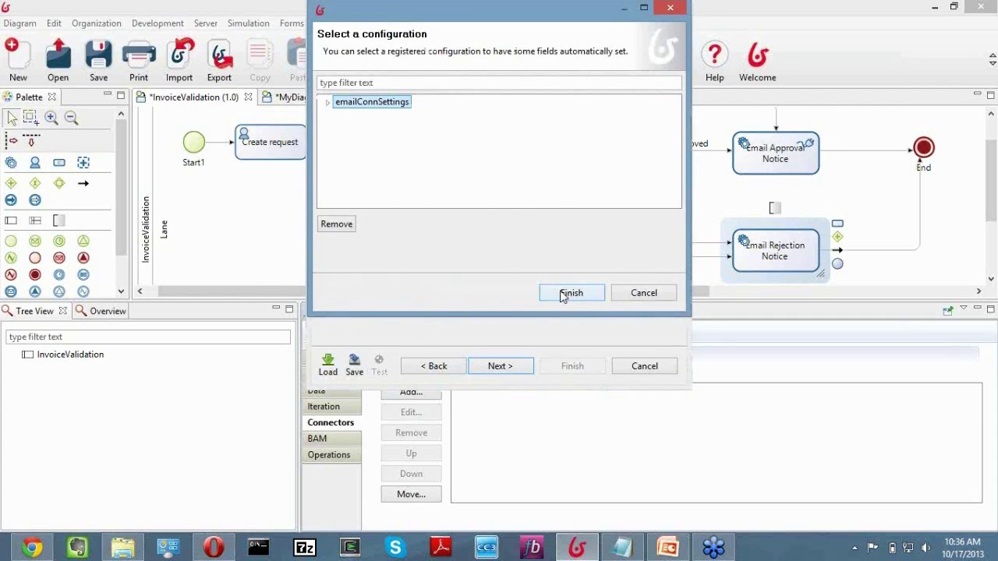
left_click(568, 293)
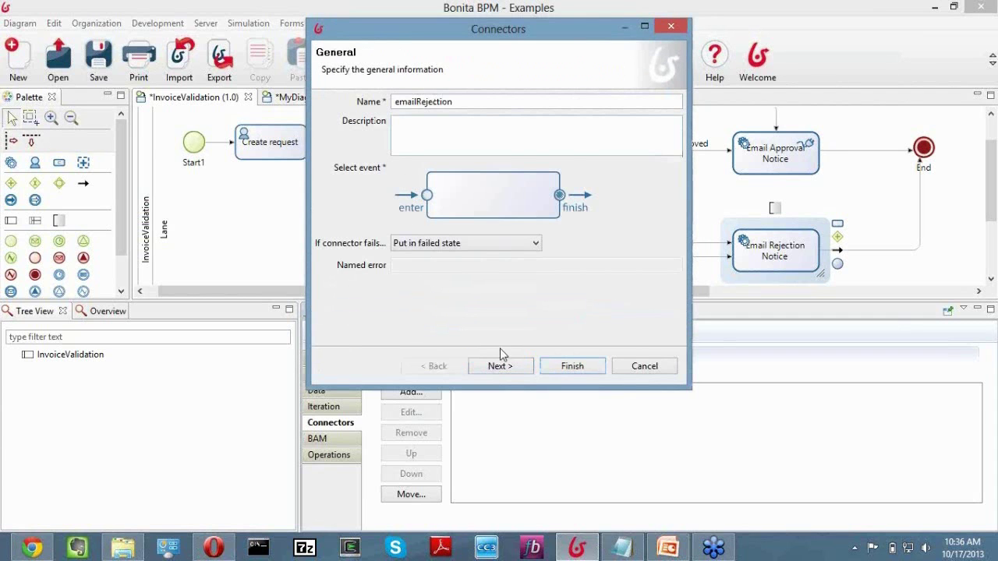
Advance past the connection credentials and addressee pages to the e-mail message content.
left_click(526, 368)
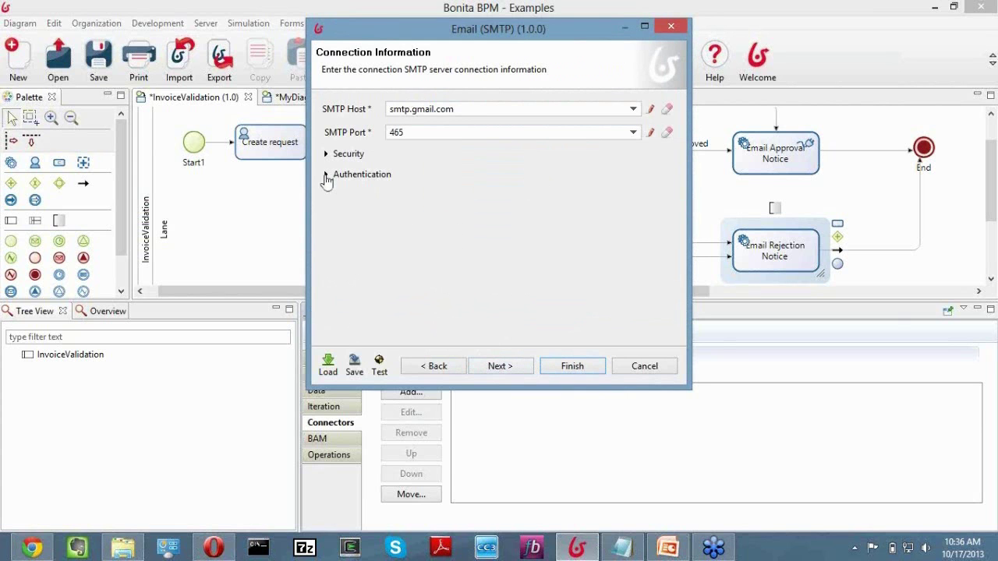
left_click(326, 176)
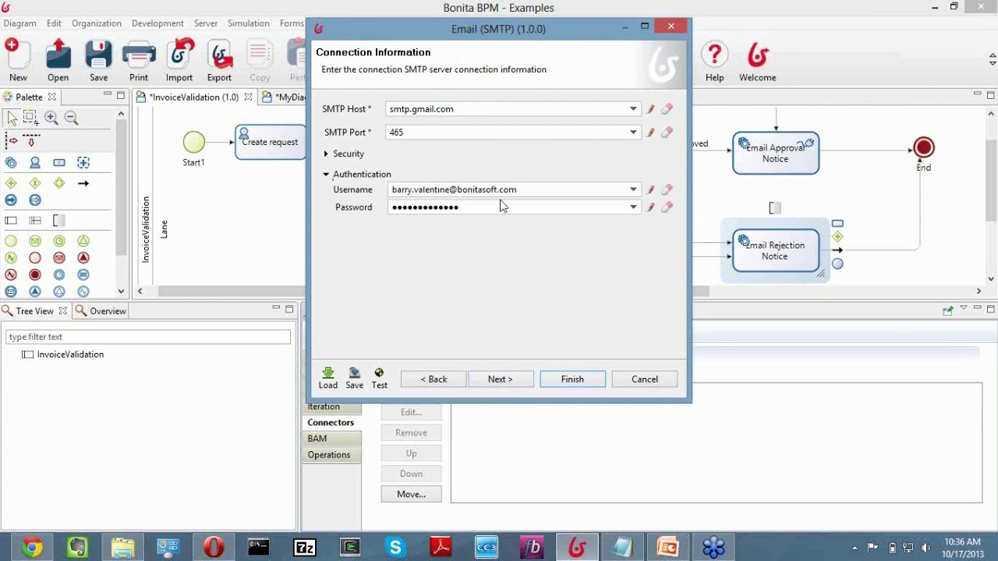
left_click(501, 379)
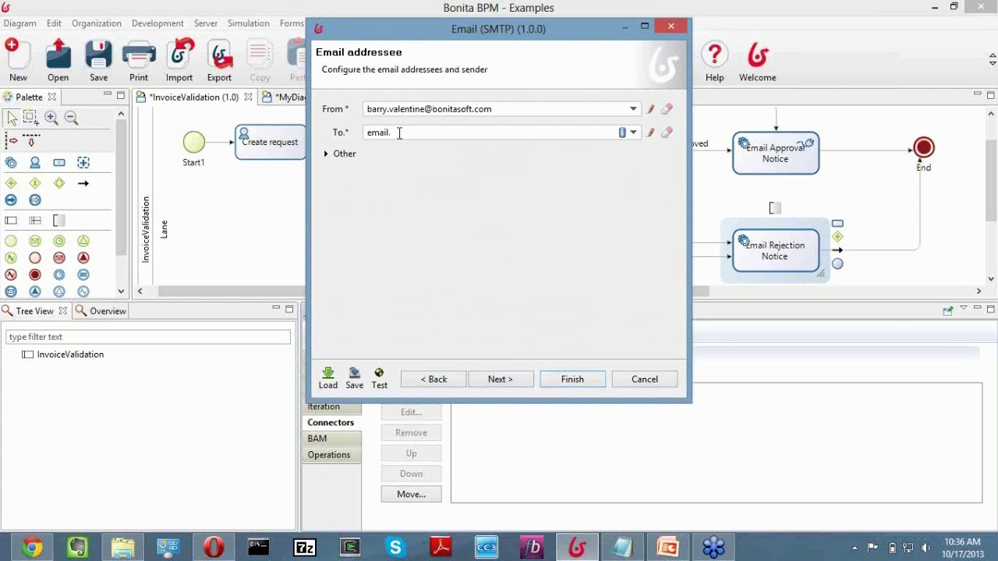
left_click(326, 156)
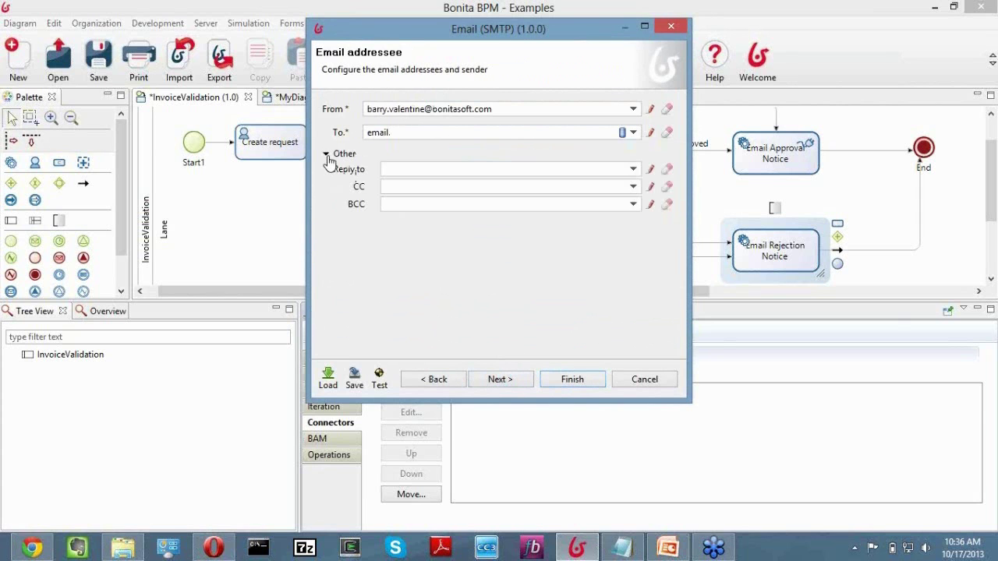
left_click(512, 380)
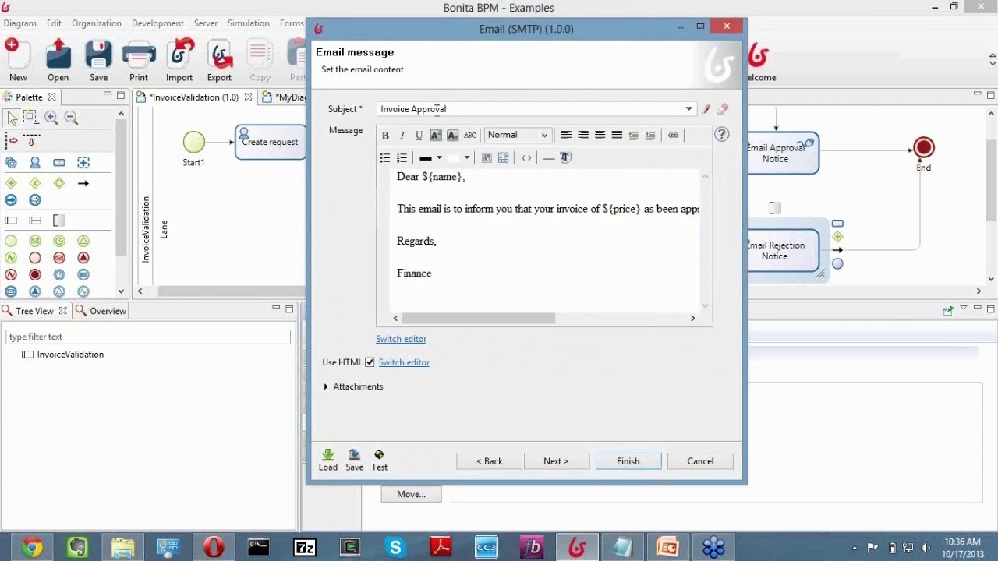
Change the e-mail subject from 'Invoice Approval' to 'Invoice Rejection'.
double_click(437, 110)
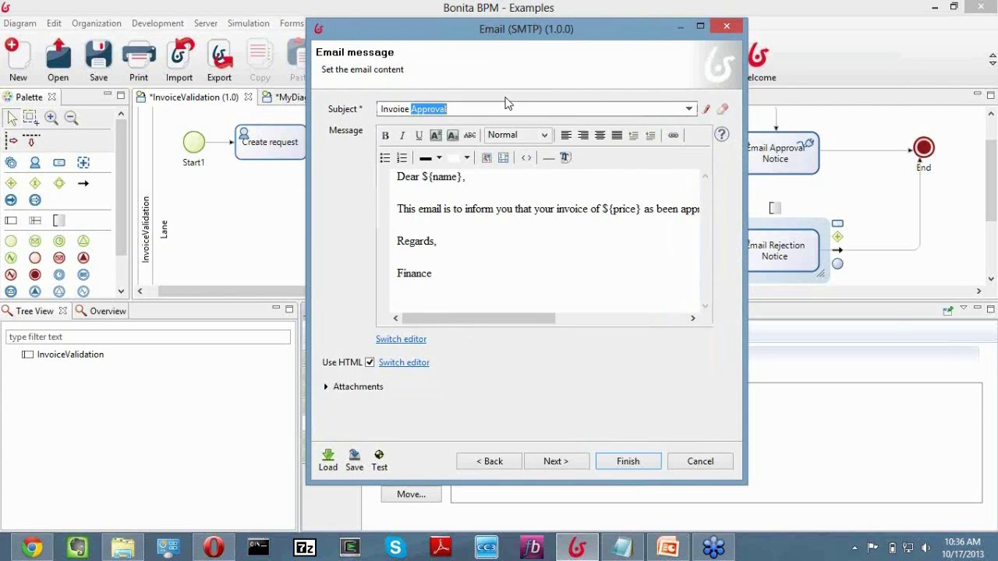
type("Rejection")
left_click_drag(446, 35, 351, 32)
left_click_drag(411, 320, 465, 320)
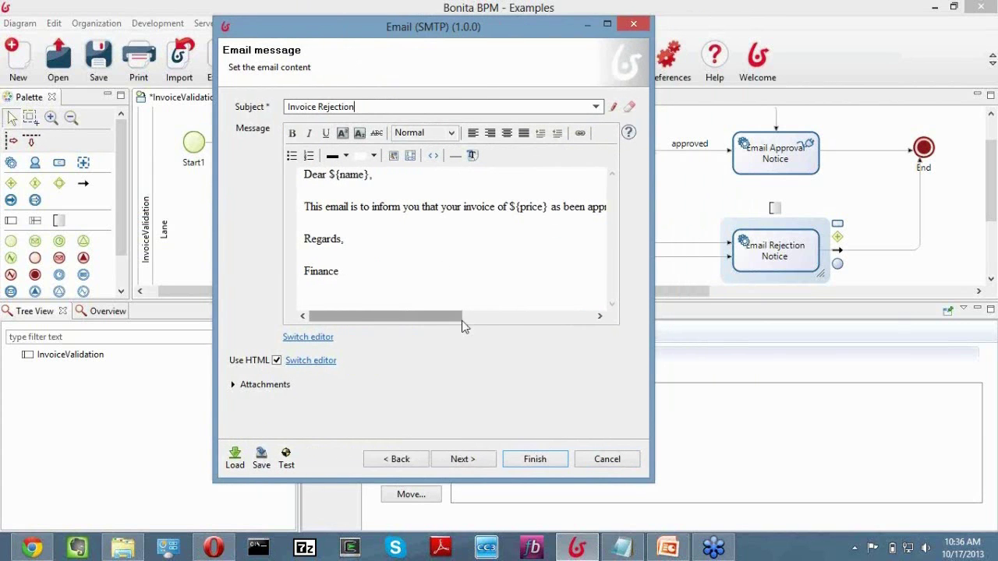
Replace 'approved' with 'rejected.' in the message, confirm invoiceDocument is attached, and finish.
double_click(496, 209)
type("rejected.")
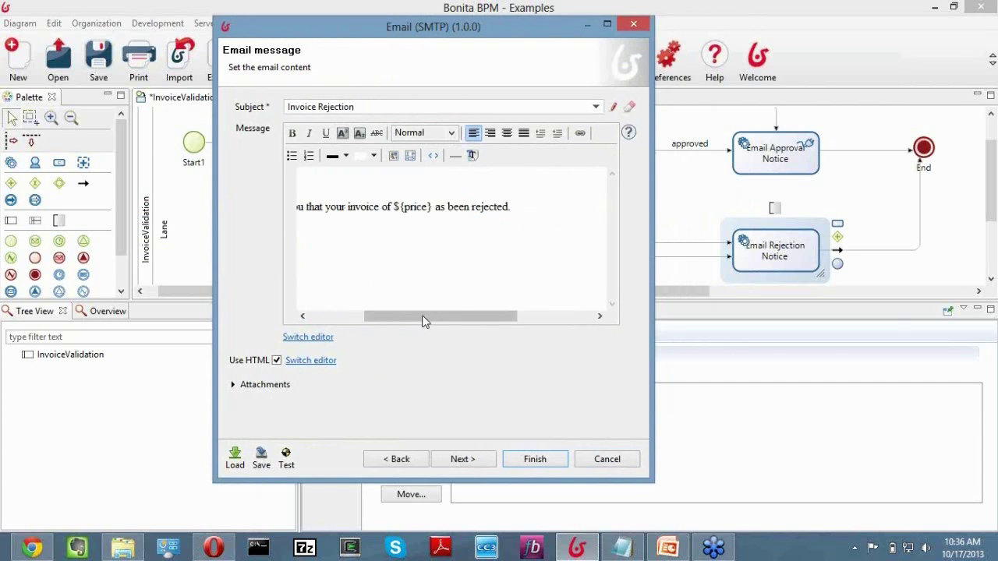
left_click_drag(423, 319, 369, 319)
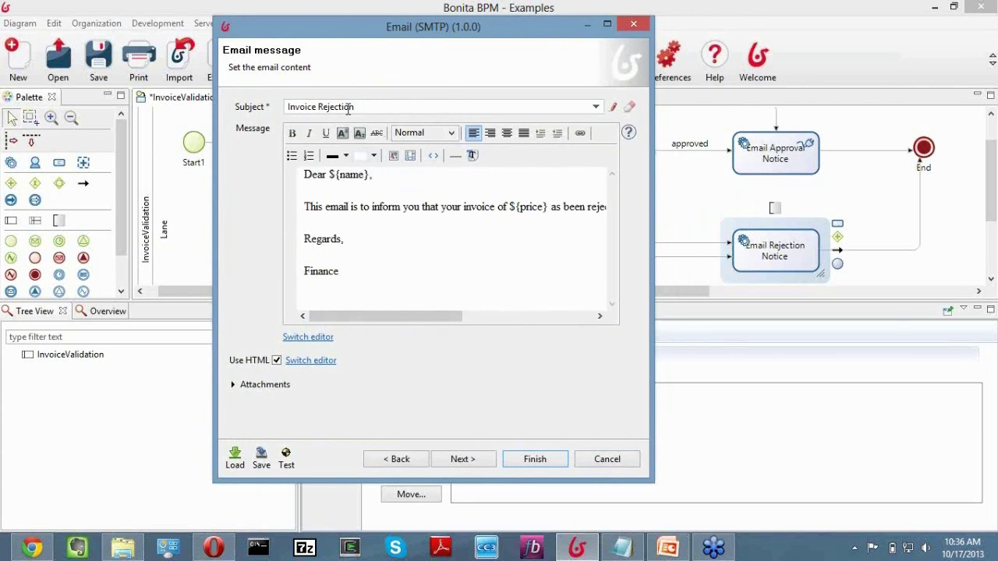
left_click(232, 387)
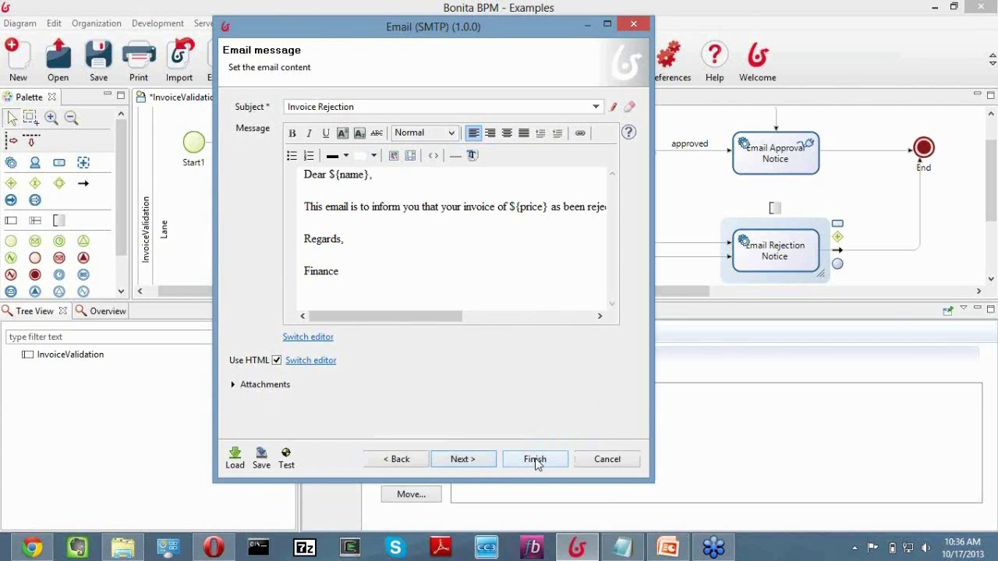
left_click(536, 461)
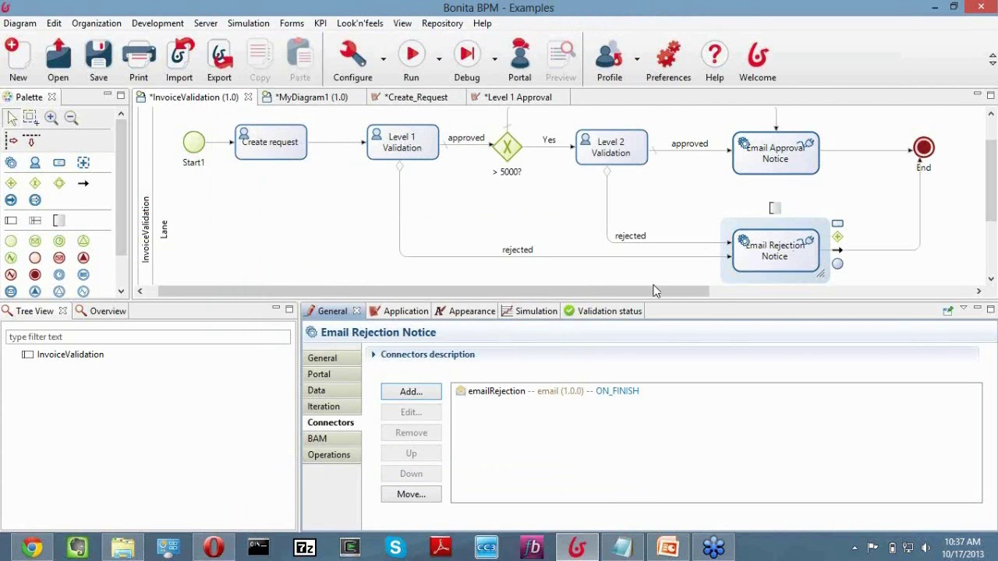
Review the lane, InvoiceValidation pool and Create request task properties, then run the process.
left_click(567, 226)
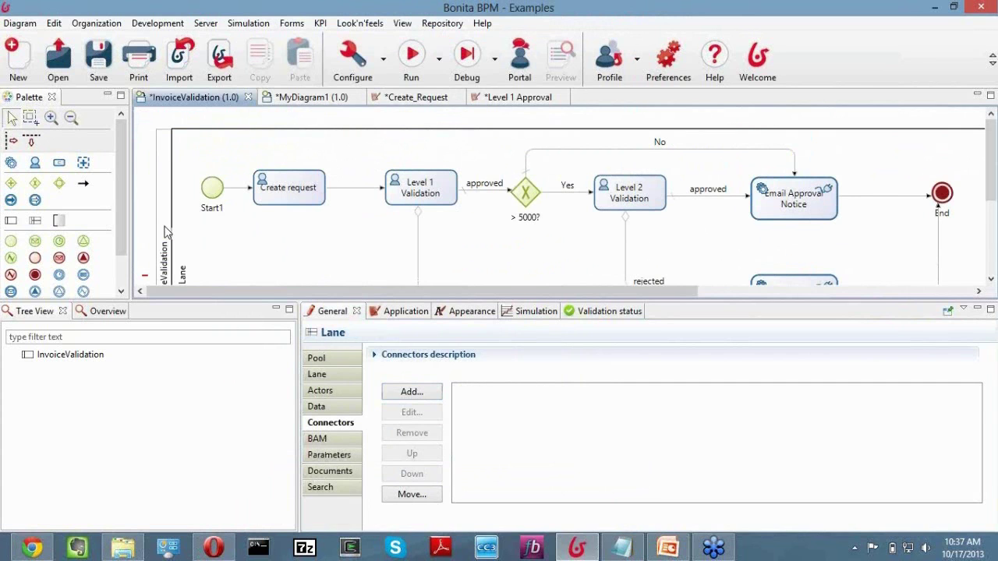
left_click(166, 232)
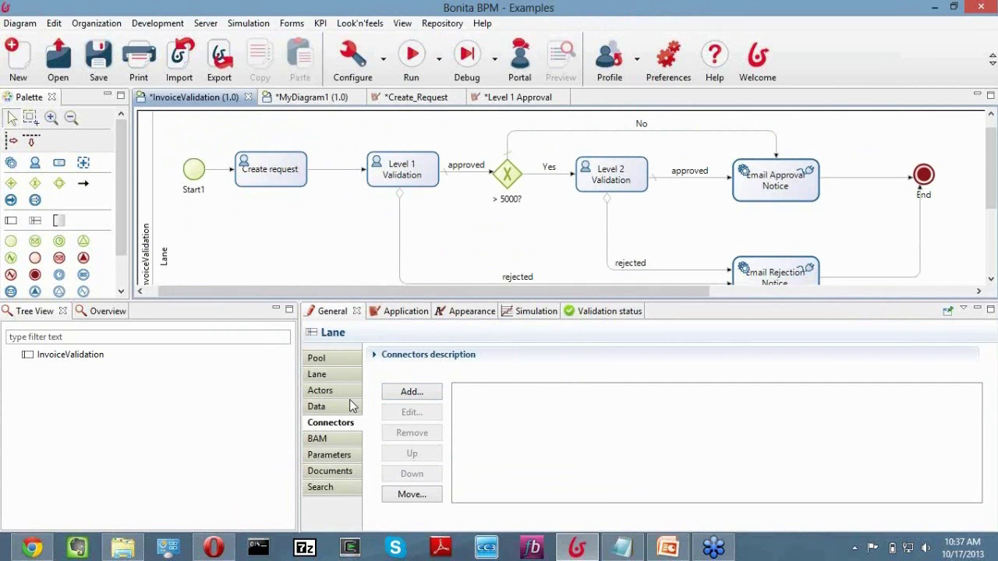
left_click(260, 169)
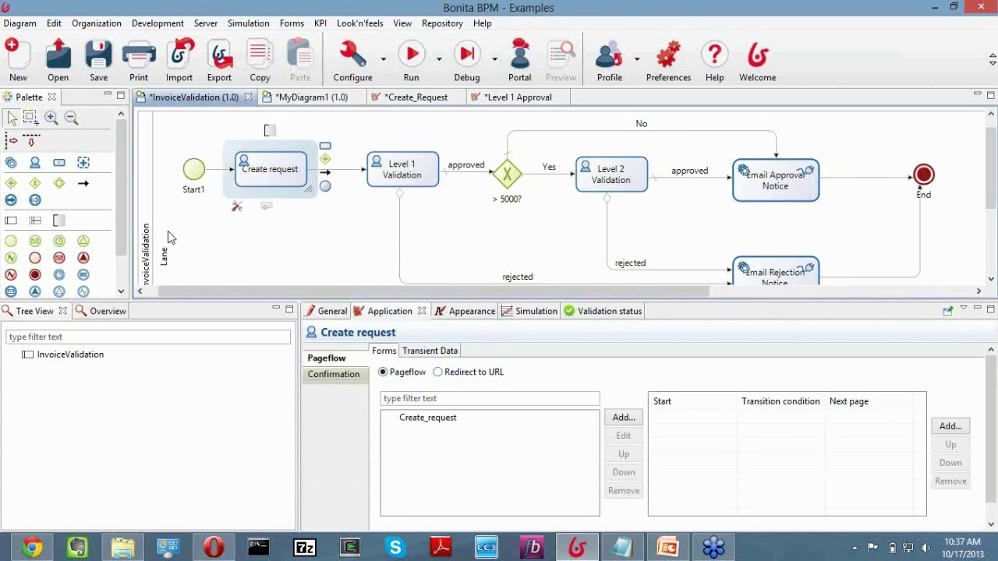
left_click(413, 57)
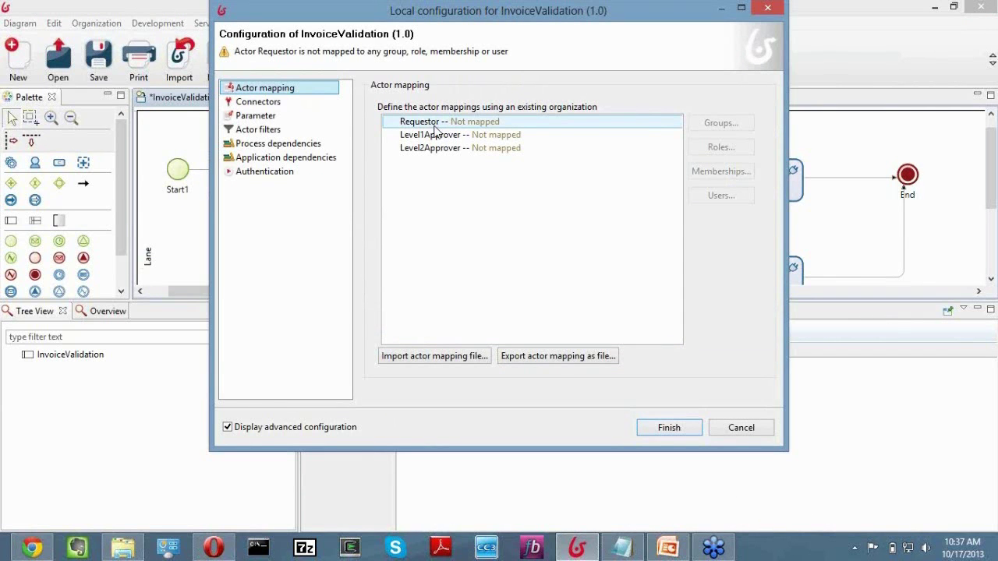
Map the Requestor actor to the ACME demo user.
left_click_drag(380, 10, 319, 36)
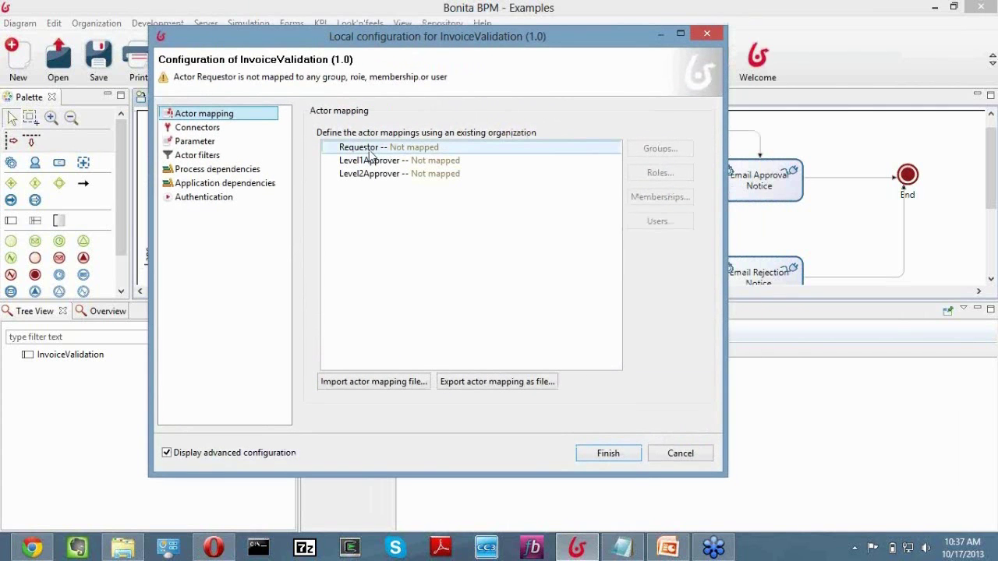
left_click(370, 151)
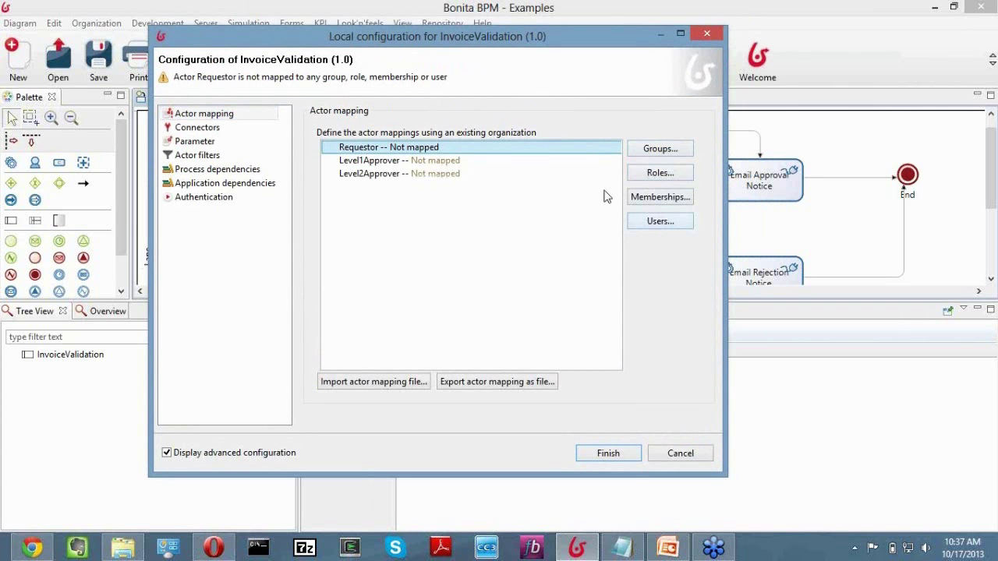
left_click(660, 221)
scroll(437, 226, "down", 5)
left_click(274, 261)
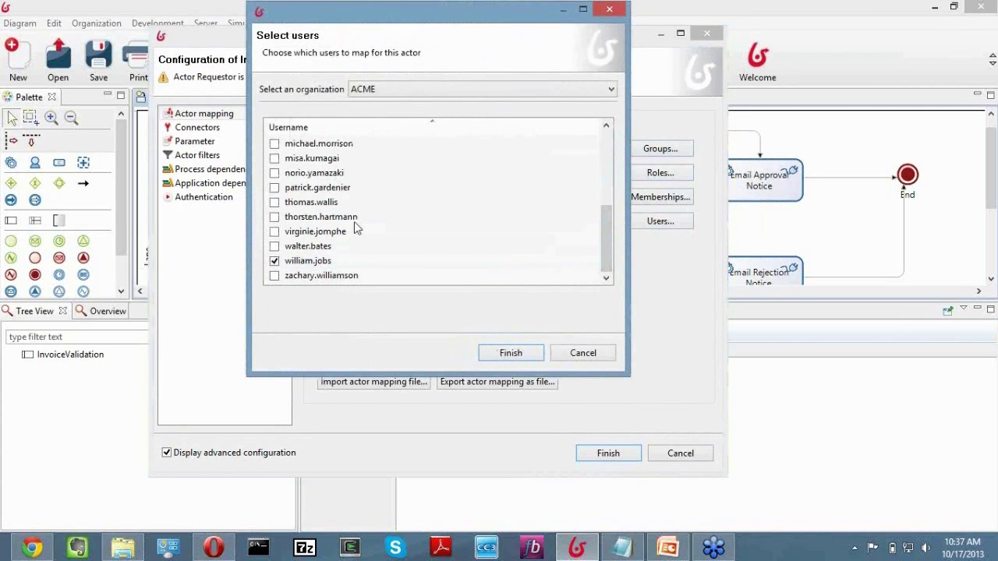
key("Return")
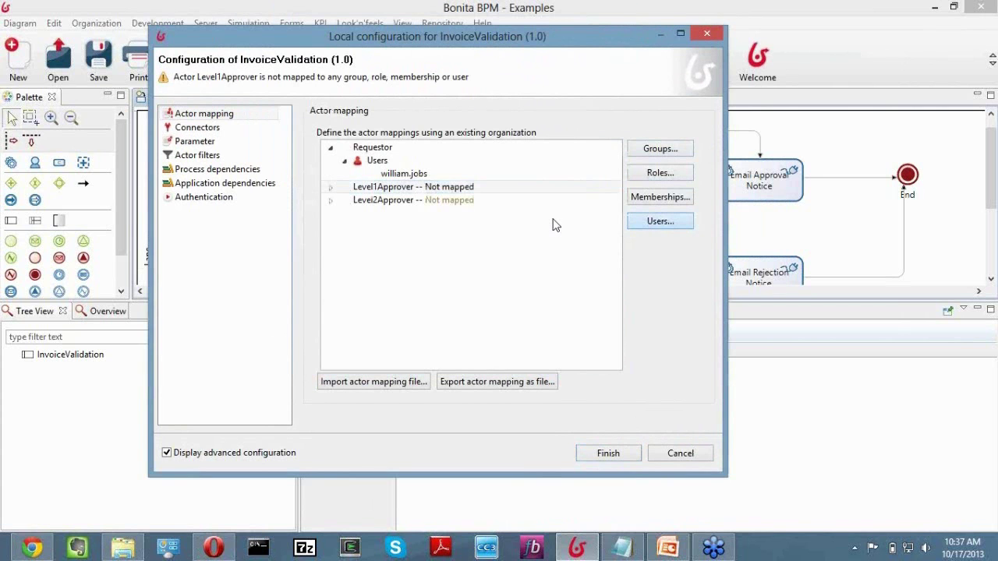
Map the Level1Approver actor to the same demo user.
left_click(661, 221)
scroll(445, 250, "down", 5)
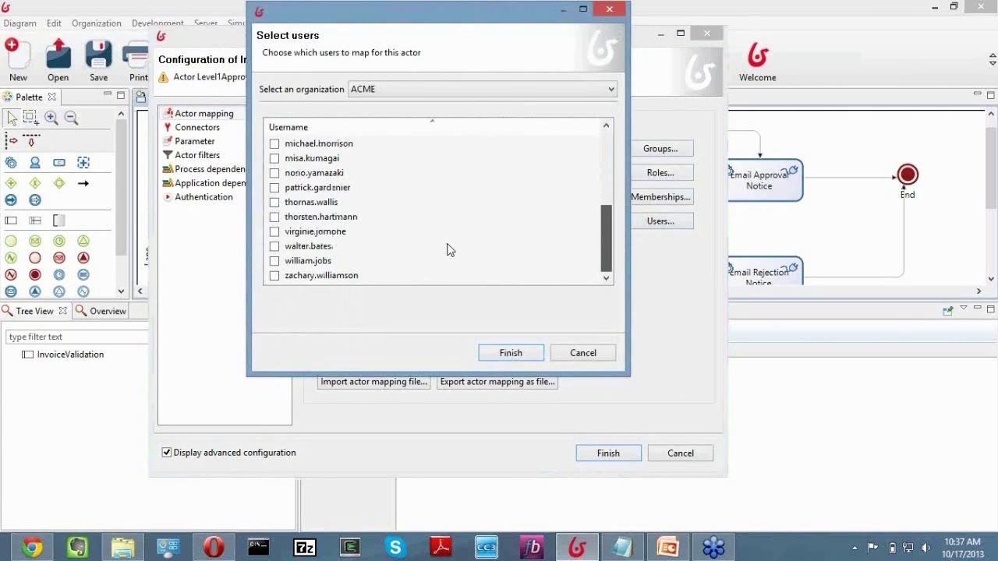
left_click(274, 261)
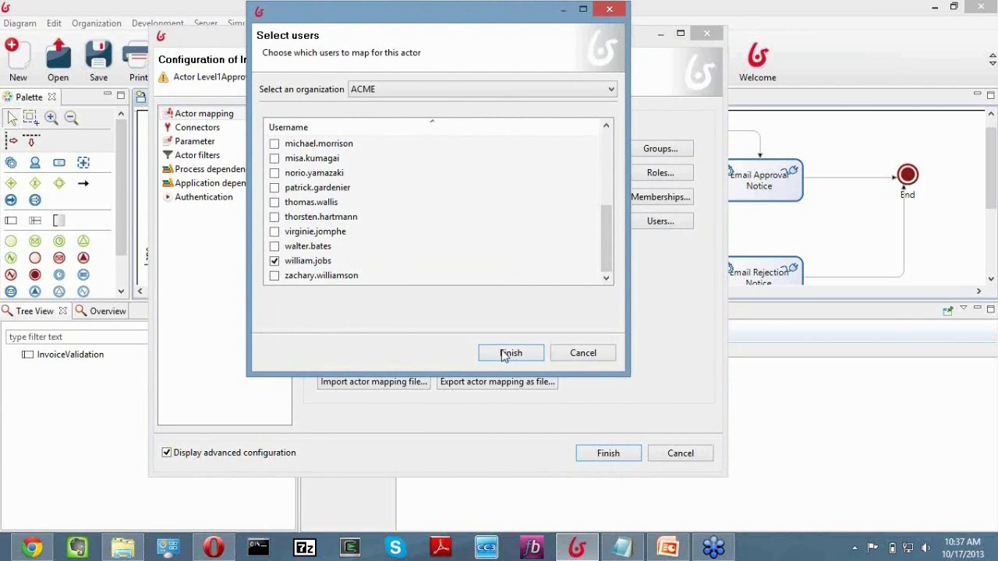
key("Return")
Map the Level2Approver actor to the same demo user.
left_click(408, 227)
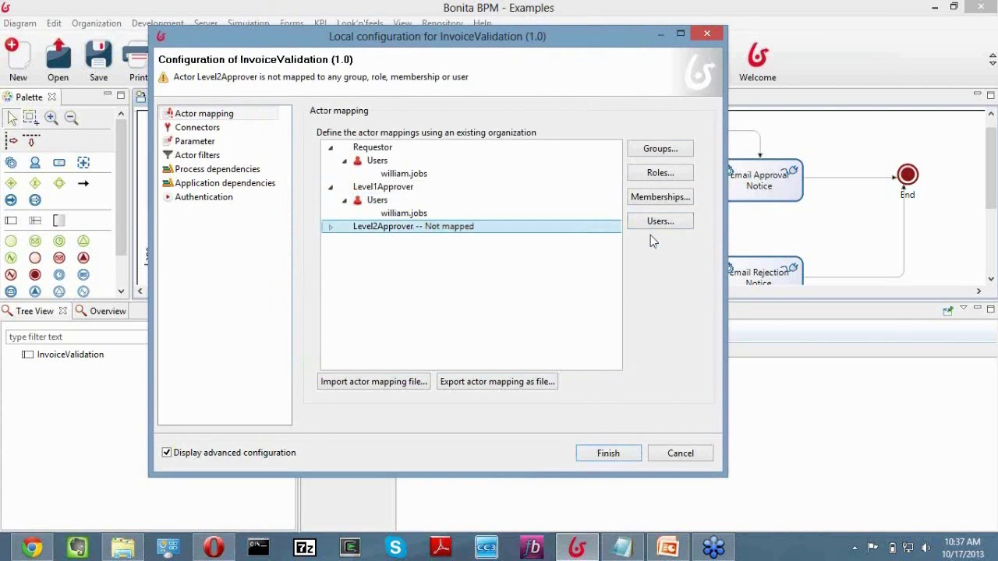
left_click(661, 221)
scroll(555, 262, "down", 5)
left_click(275, 261)
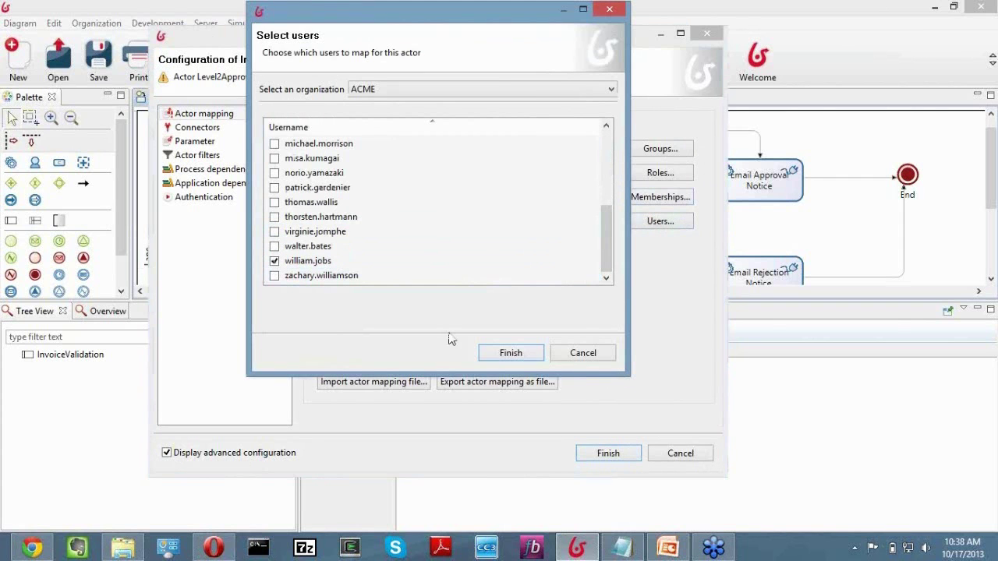
left_click(520, 358)
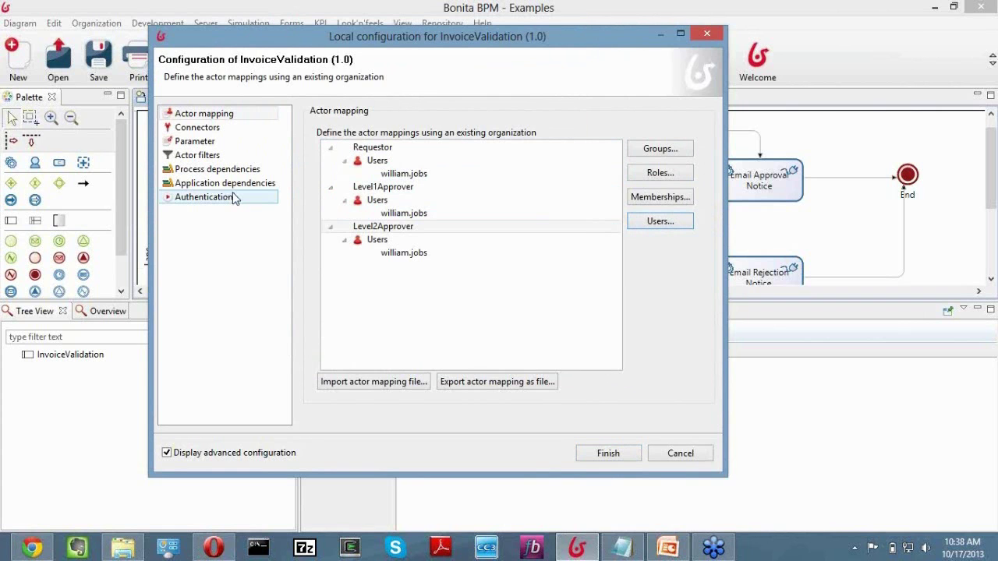
Review the authentication and actor mapping pages, then install and run InvoiceValidation 1.0.
left_click(234, 197)
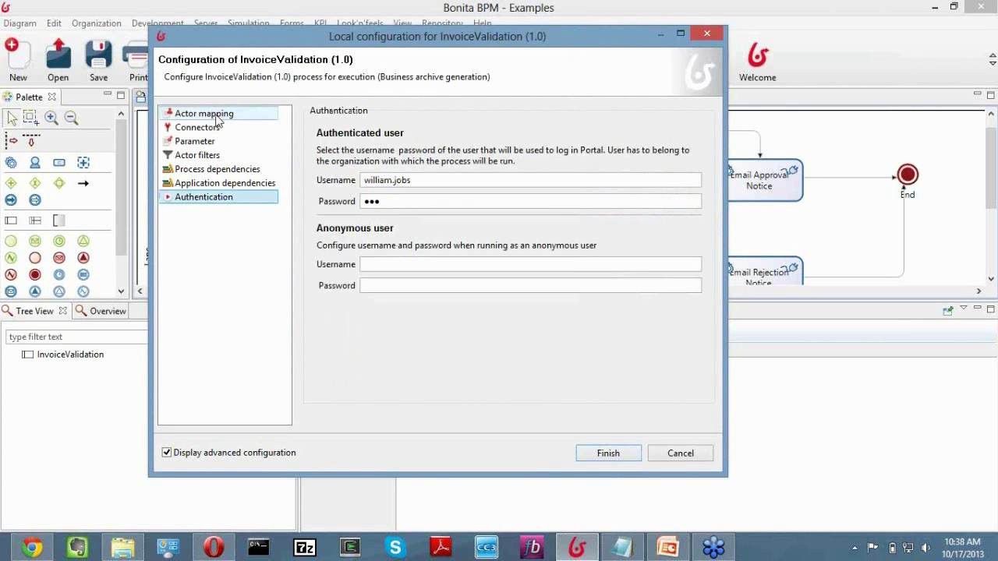
left_click(217, 119)
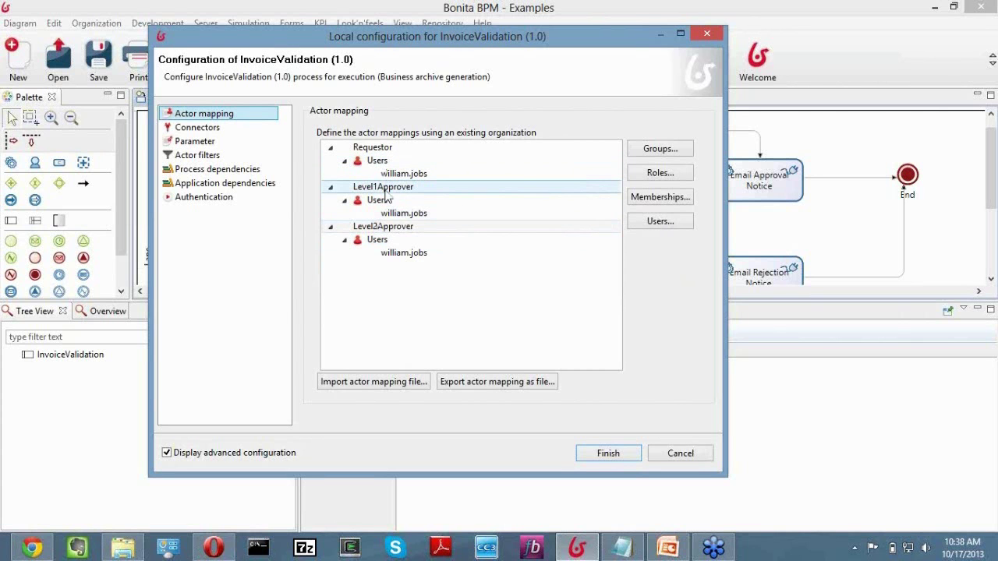
left_click(609, 453)
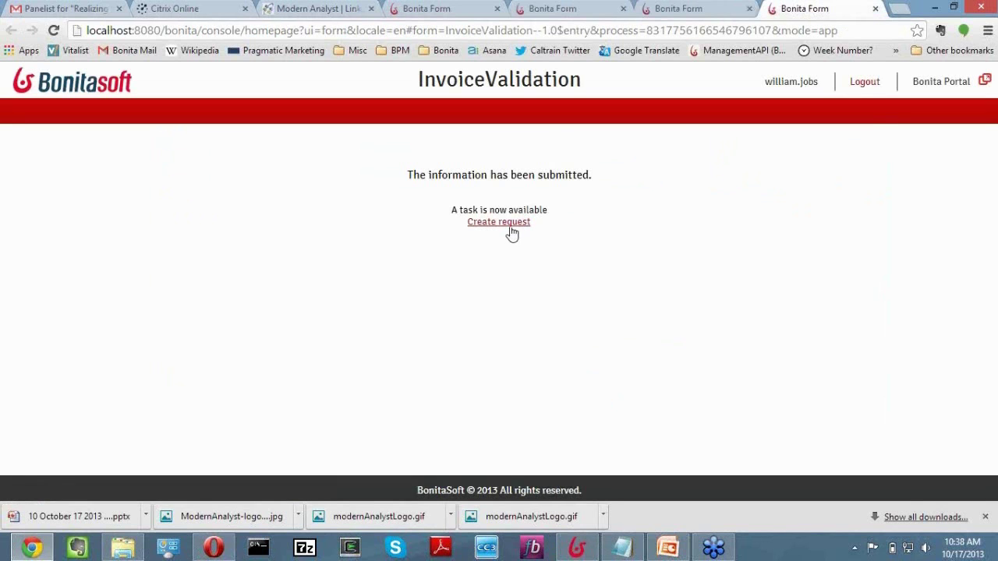
Open the Create request form and enter the requester's name and e-mail address.
left_click(505, 224)
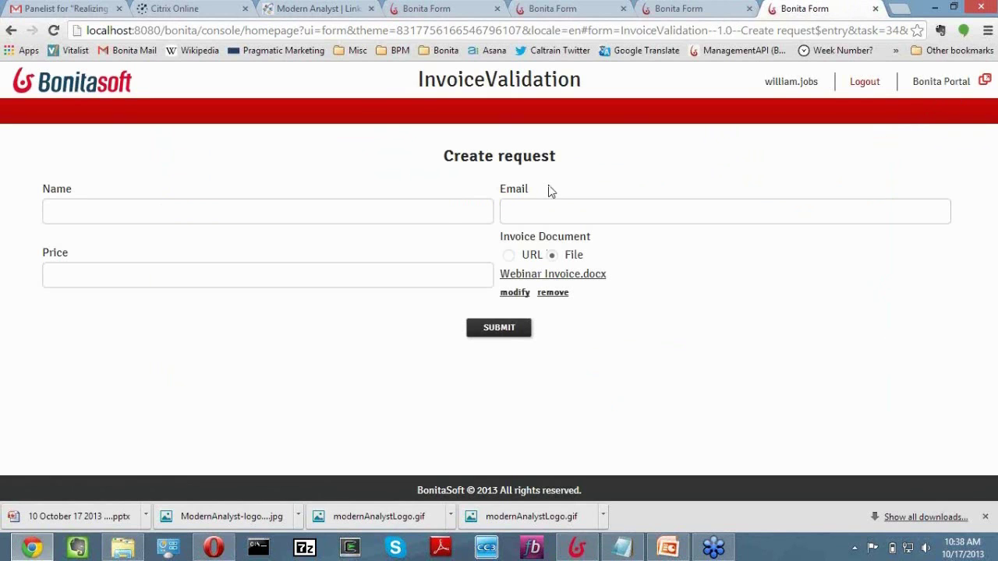
left_click(446, 208)
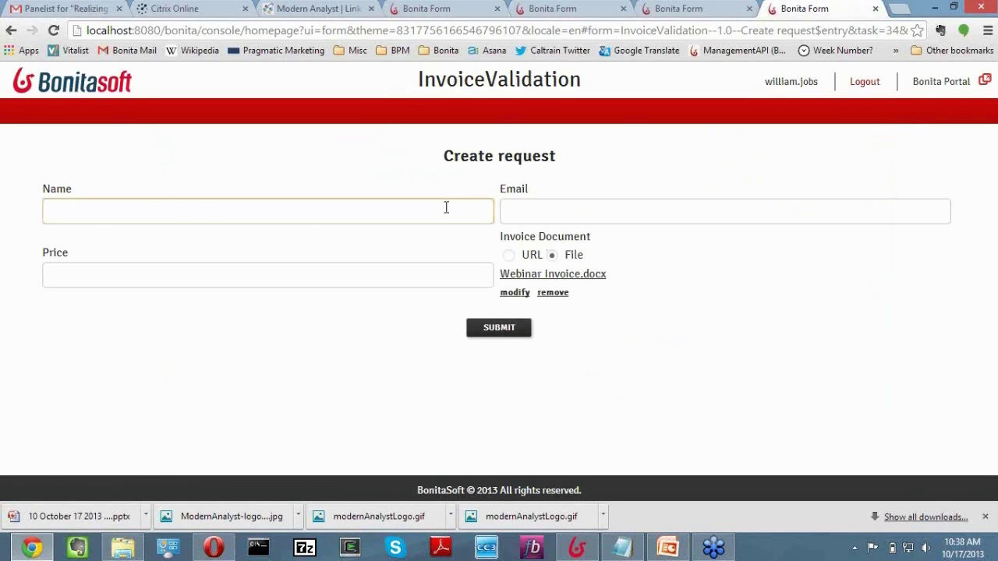
type("Bob")
key("Tab")
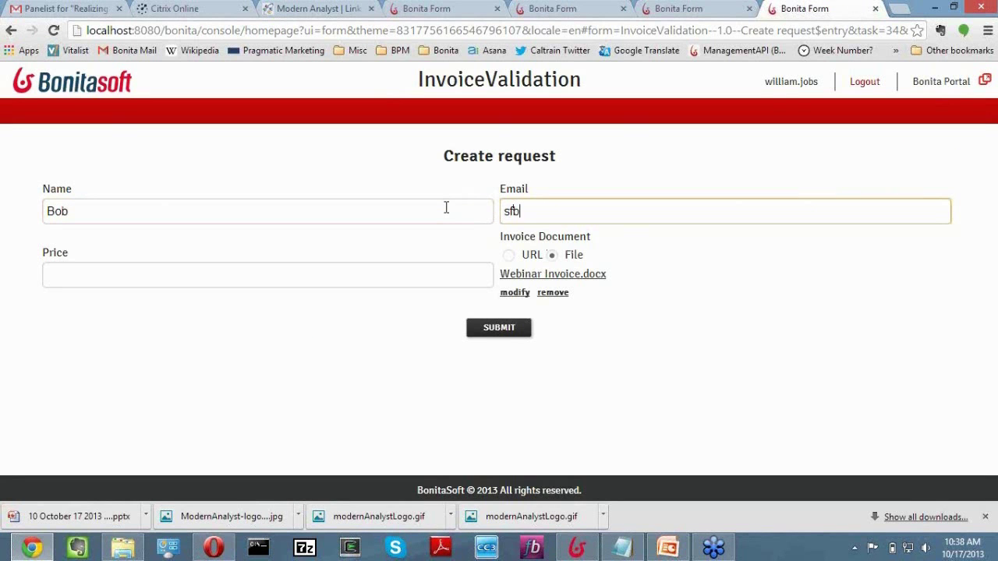
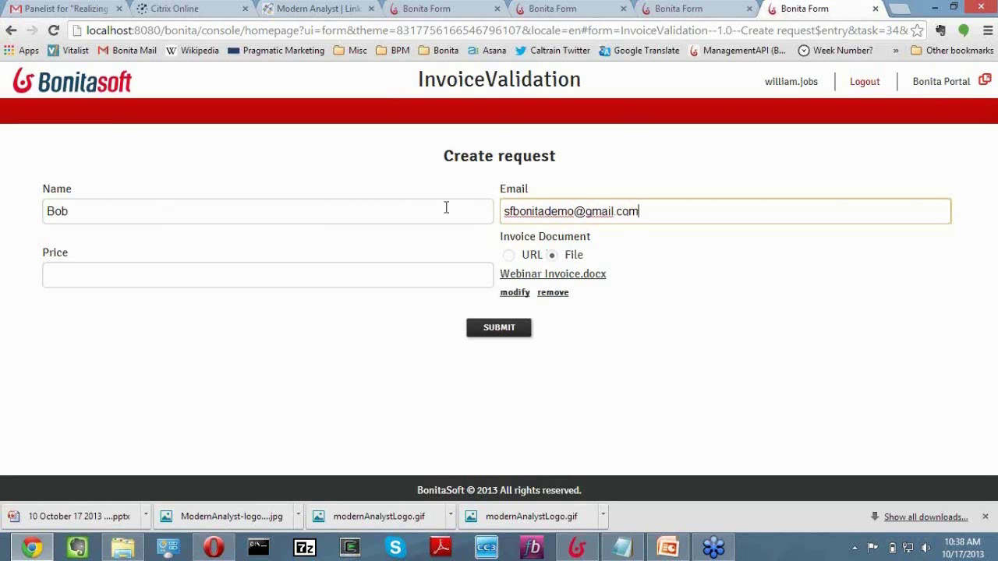
Set the price to 6000 and submit the invoice request.
left_click(247, 276)
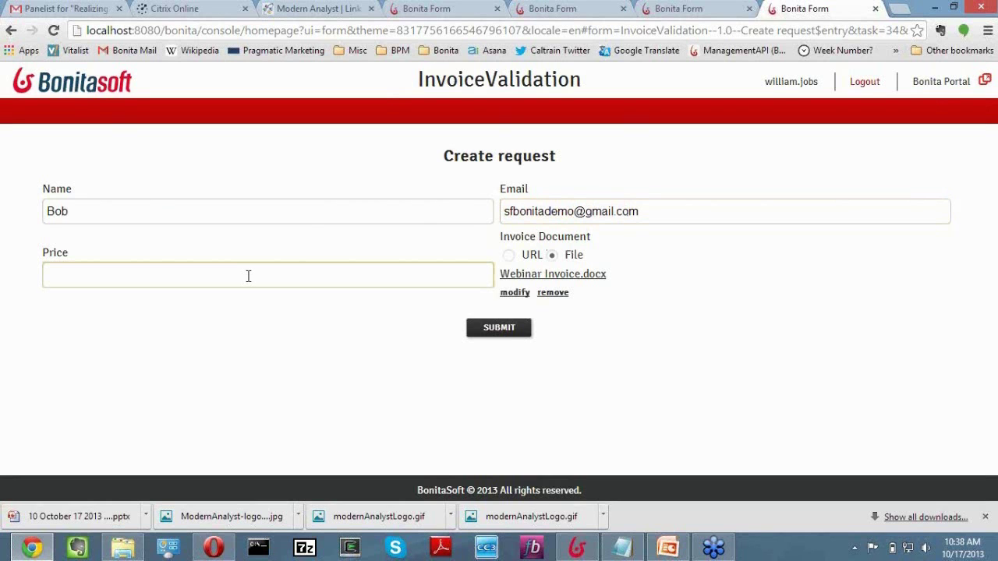
type("4000")
key("BackSpace")
type("6000")
left_click(510, 330)
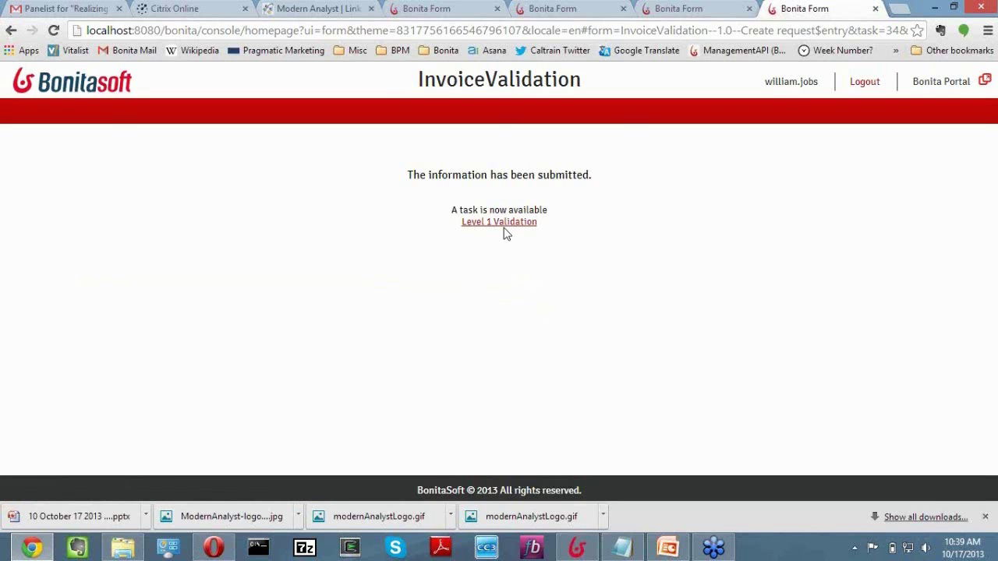
Download the invoice, tick Level 1 Approval and submit the Level 1 Validation form.
left_click(507, 223)
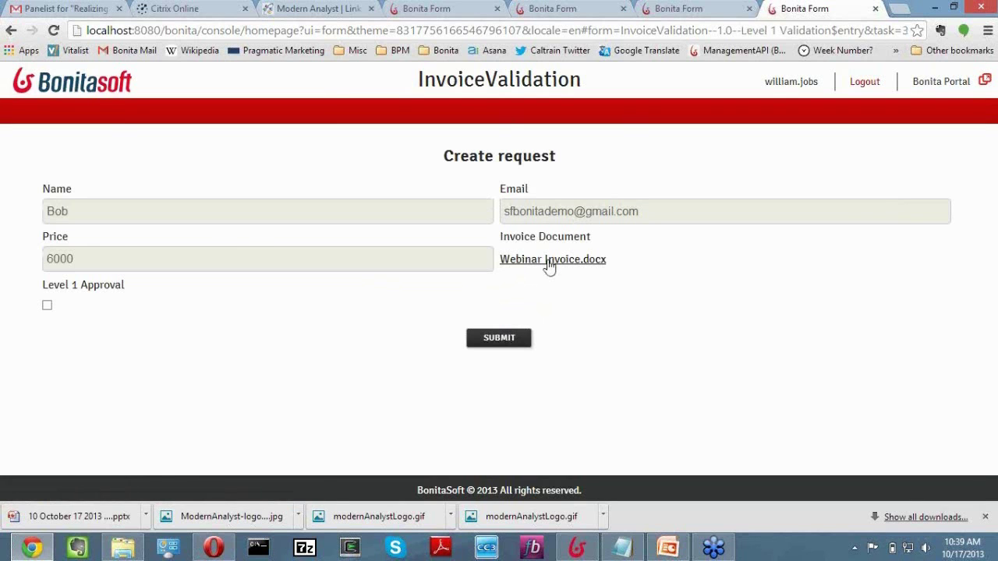
left_click(550, 266)
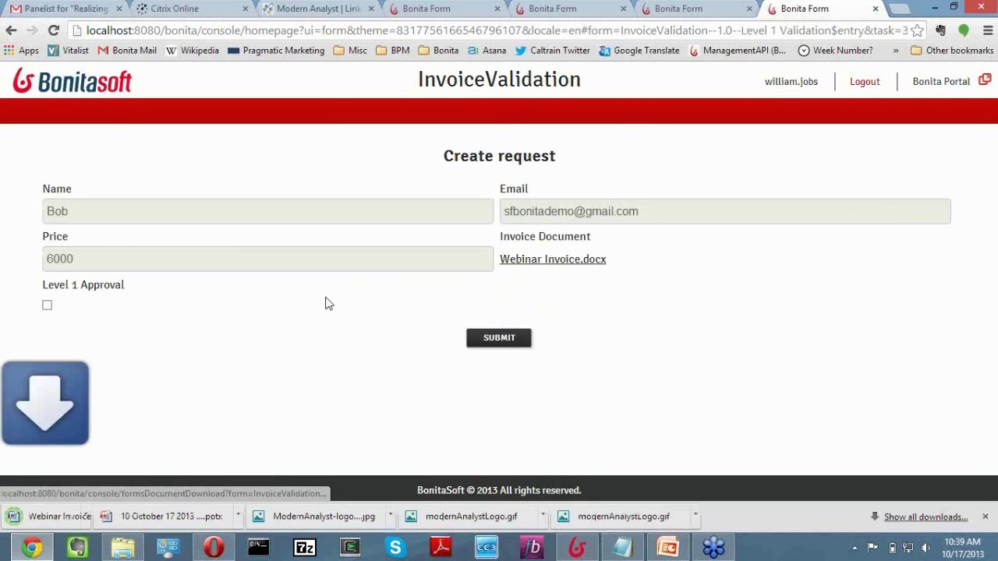
left_click(46, 305)
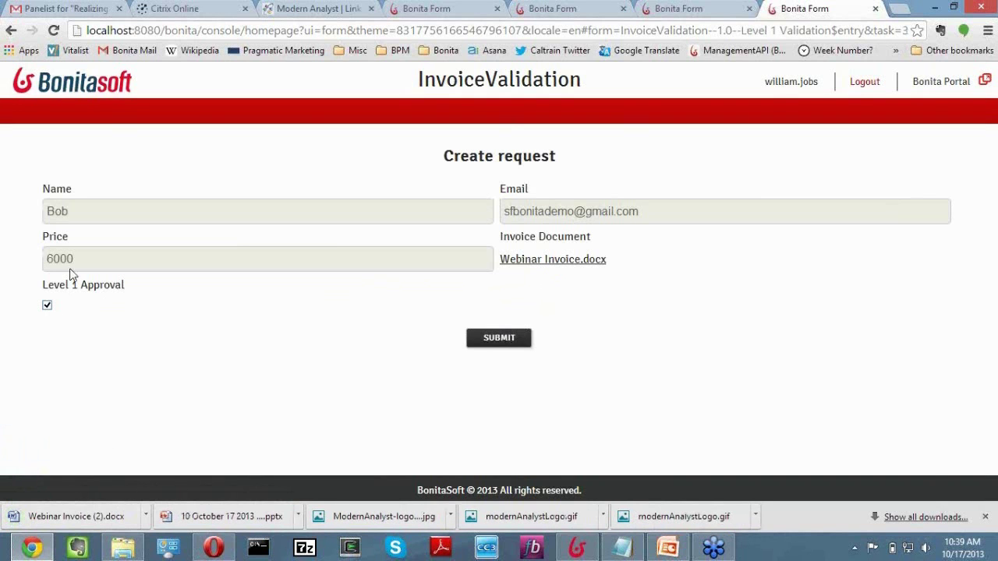
left_click(500, 338)
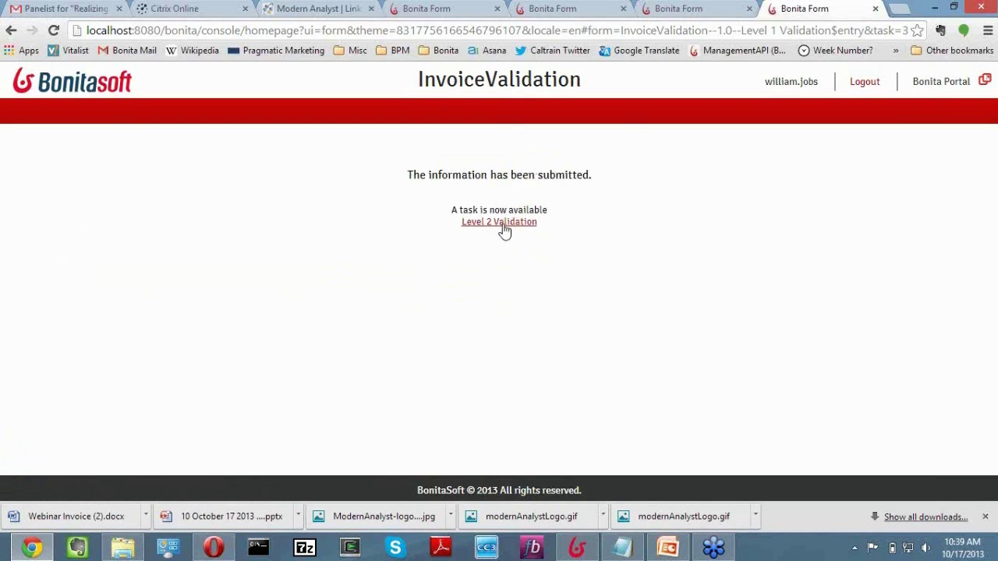
Tick Level 2 Validation and submit the Level 2 Validation form.
left_click(502, 227)
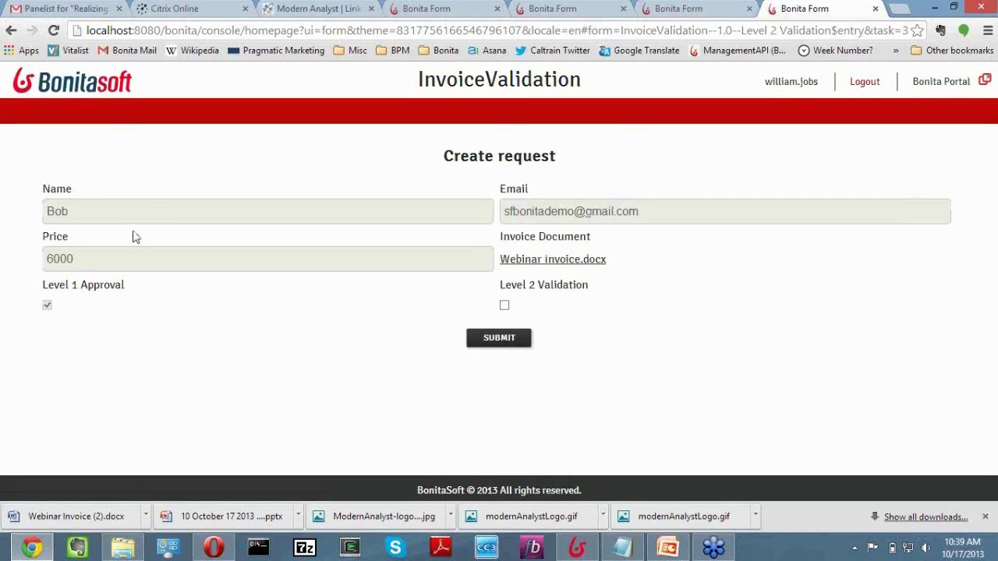
left_click(504, 308)
left_click(508, 340)
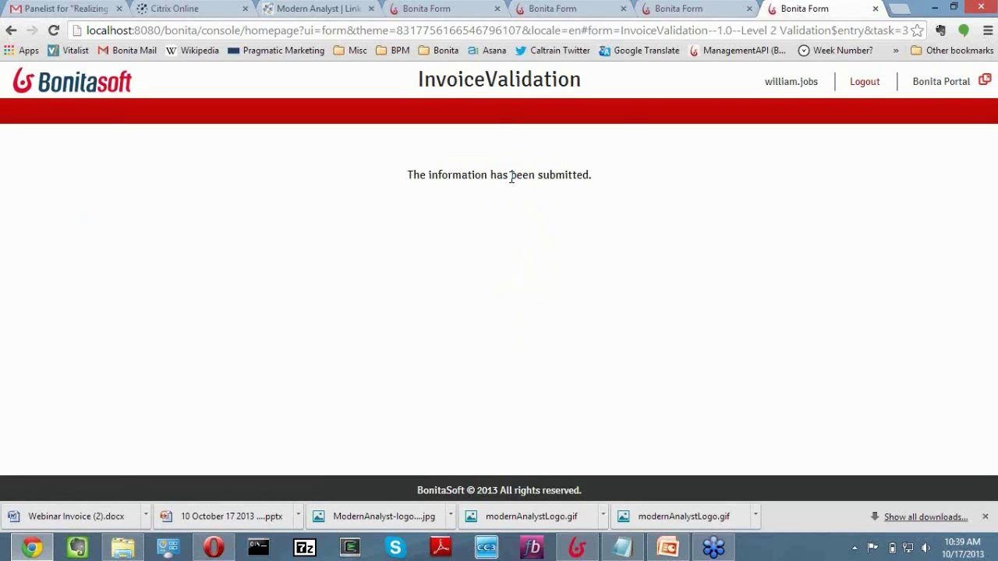
Open the Invoice approval e-mail in Gmail and preview Webinar Invoice.docx.
left_click(214, 549)
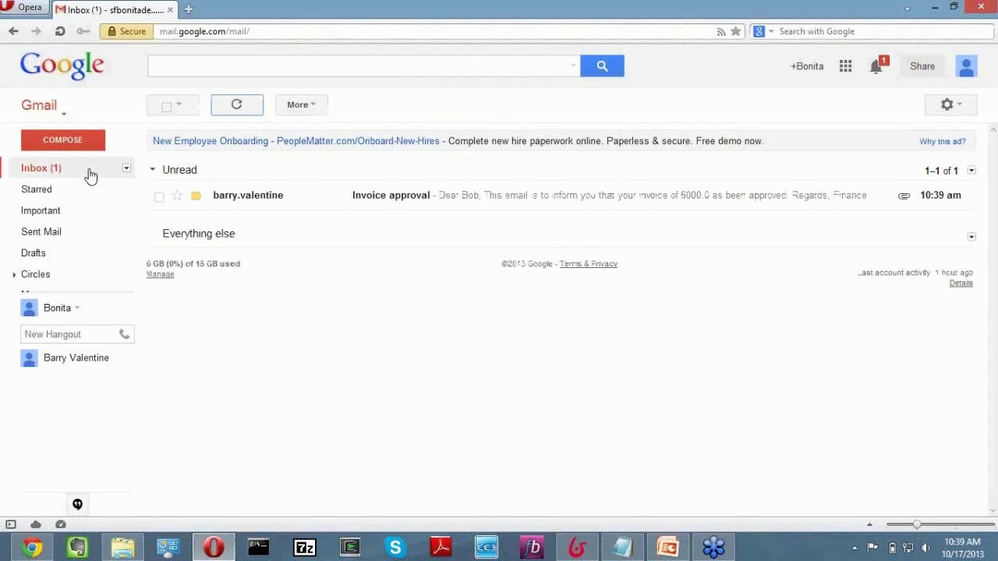
left_click(252, 201)
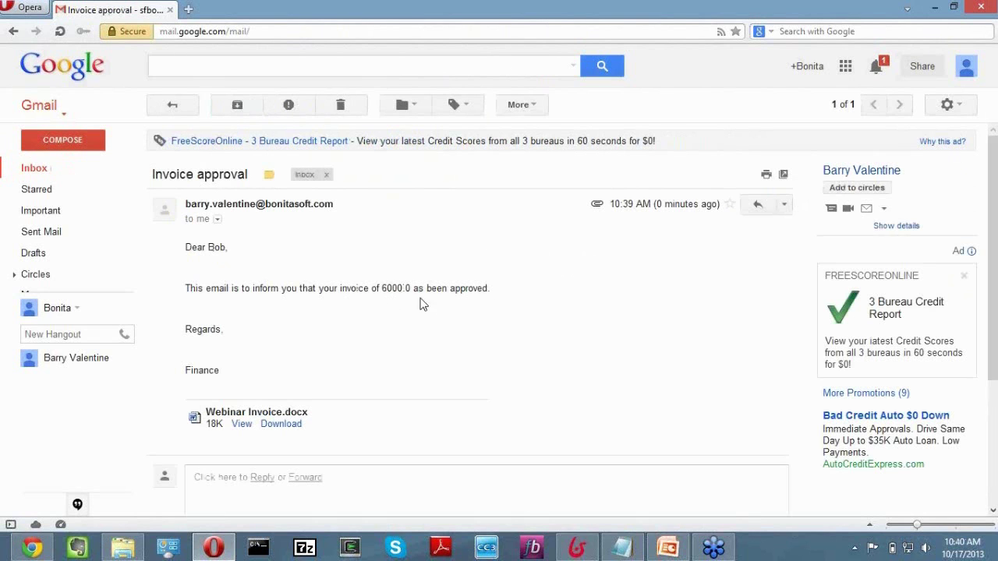
left_click(242, 425)
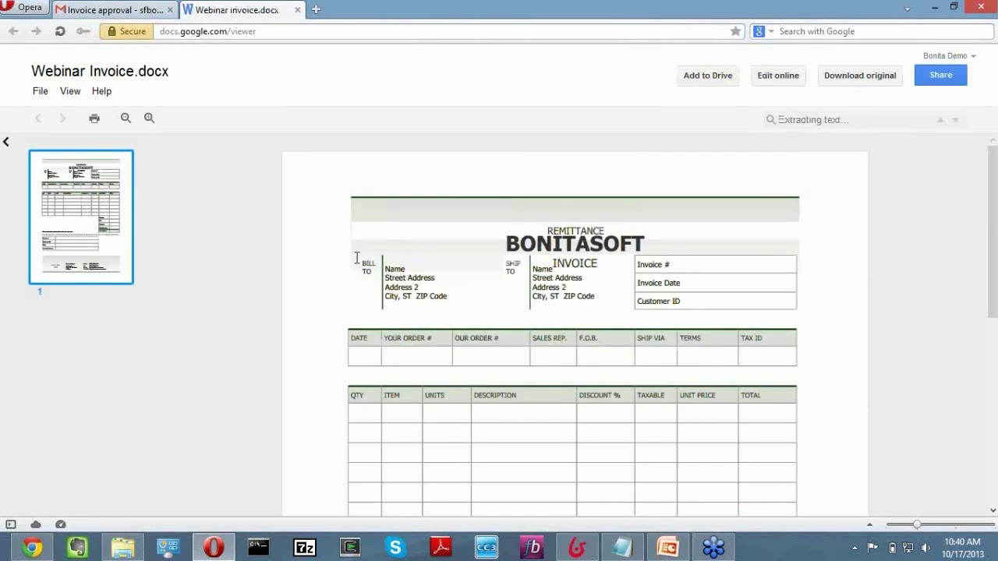
scroll(352, 258, "down", 5)
scroll(352, 258, "up", 5)
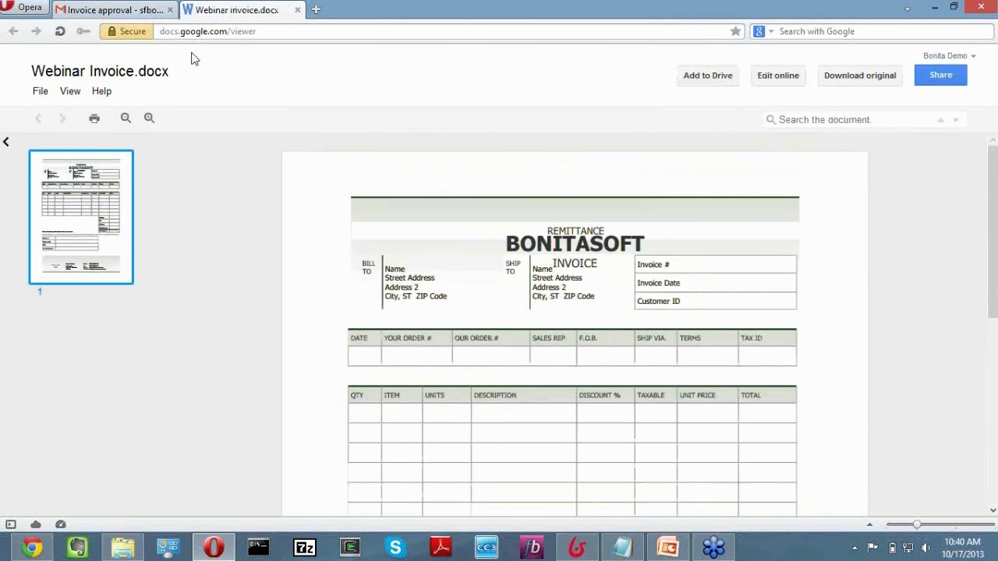
Delete the Invoice approval conversation and return to Bonita BPM.
left_click(152, 17)
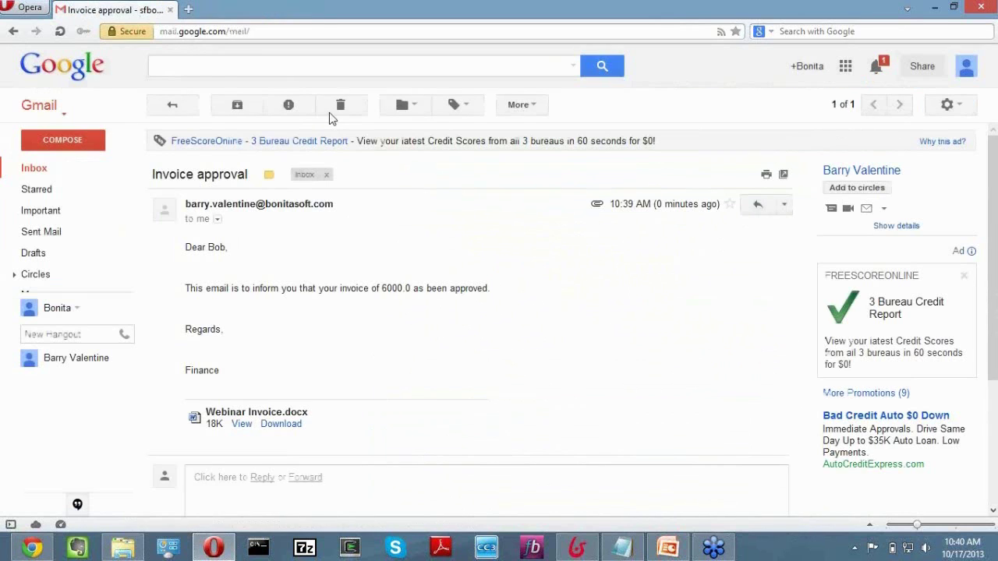
left_click(341, 104)
left_click(577, 551)
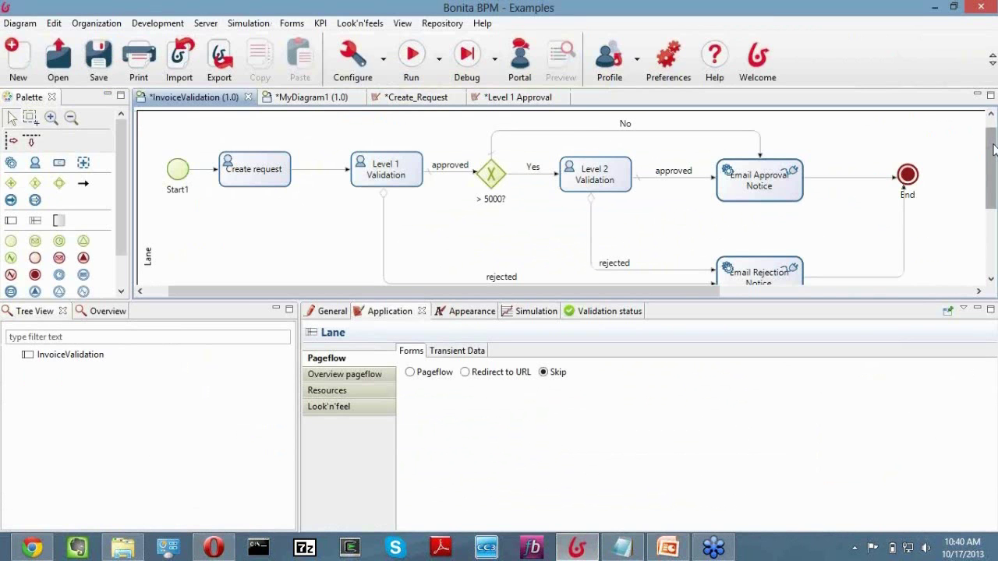
Drag the sash down so the full InvoiceValidation diagram, including rejection path and End event, shows.
left_click_drag(989, 165, 989, 160)
scroll(559, 199, "down", 3)
scroll(559, 199, "up", 3)
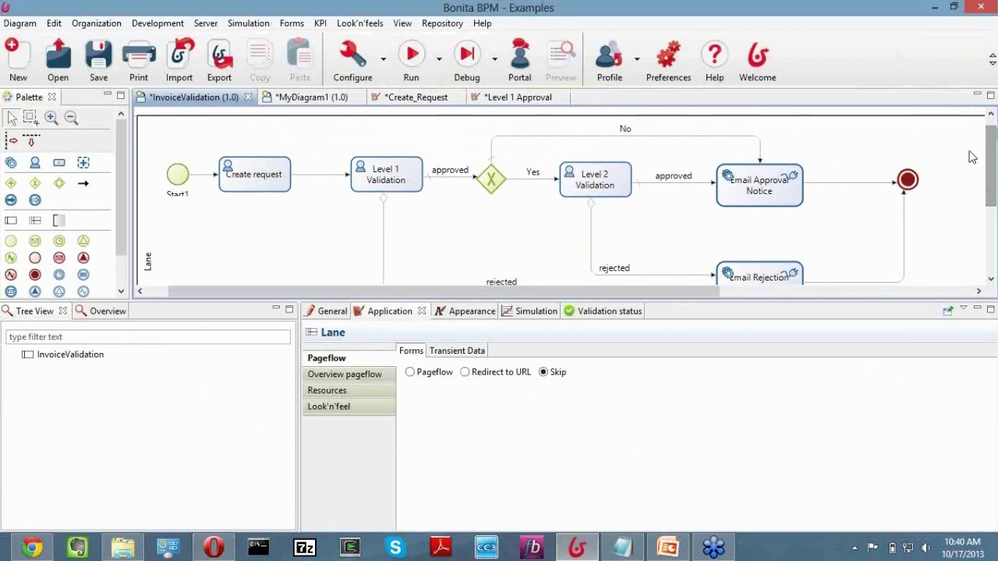
left_click_drag(992, 151, 992, 163)
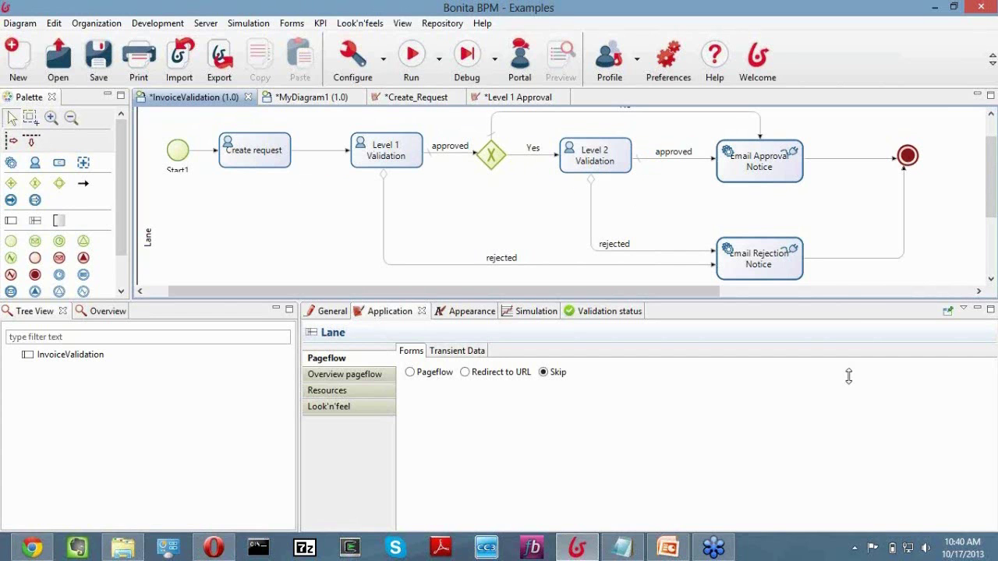
left_click_drag(849, 301, 848, 395)
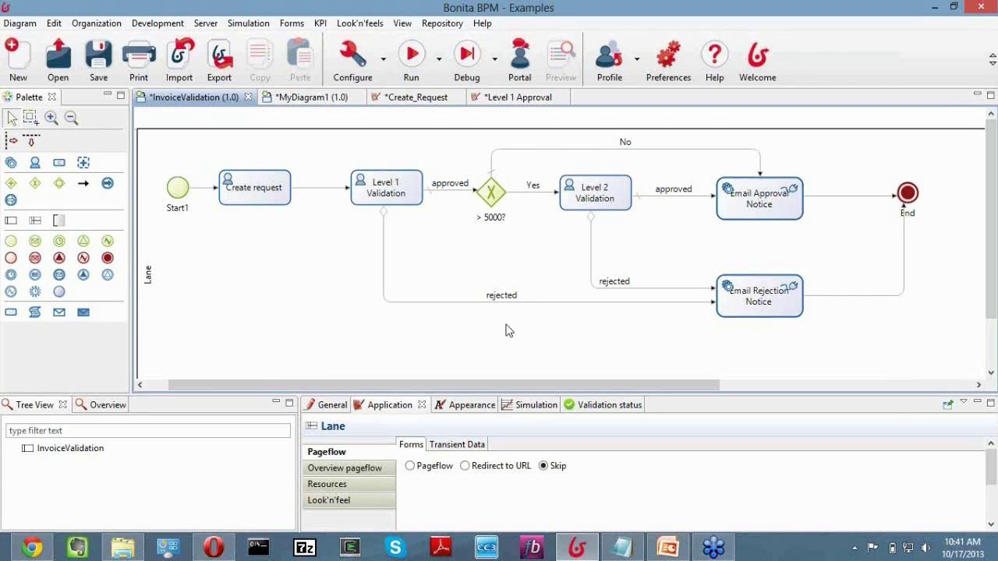
Bring up the webinar control panel and adjust the system volume.
left_click(716, 550)
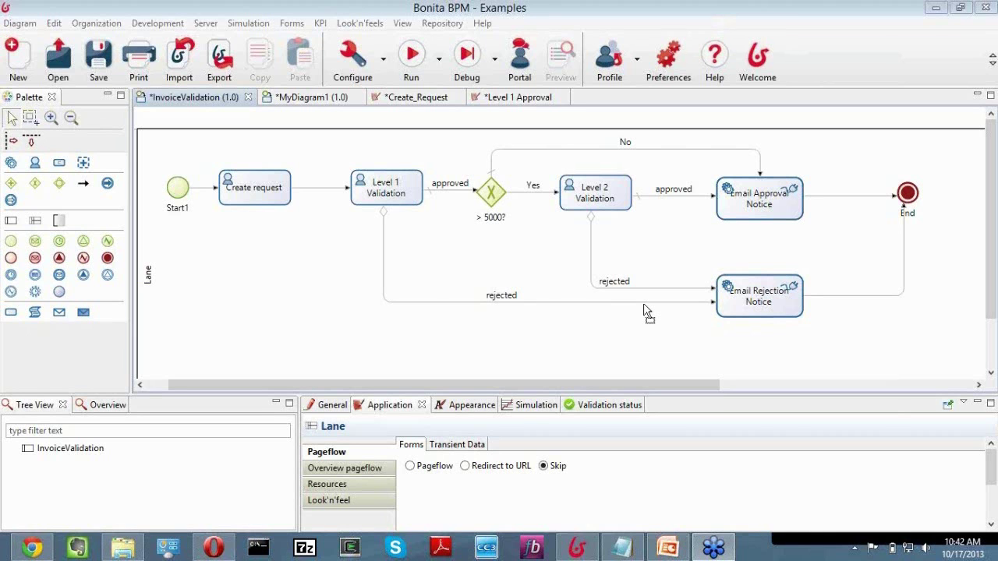
key("XF86AudioLowerVolume")
key("XF86AudioRaiseVolume")
key("XF86AudioRaiseVolume")
key("XF86AudioLowerVolume")
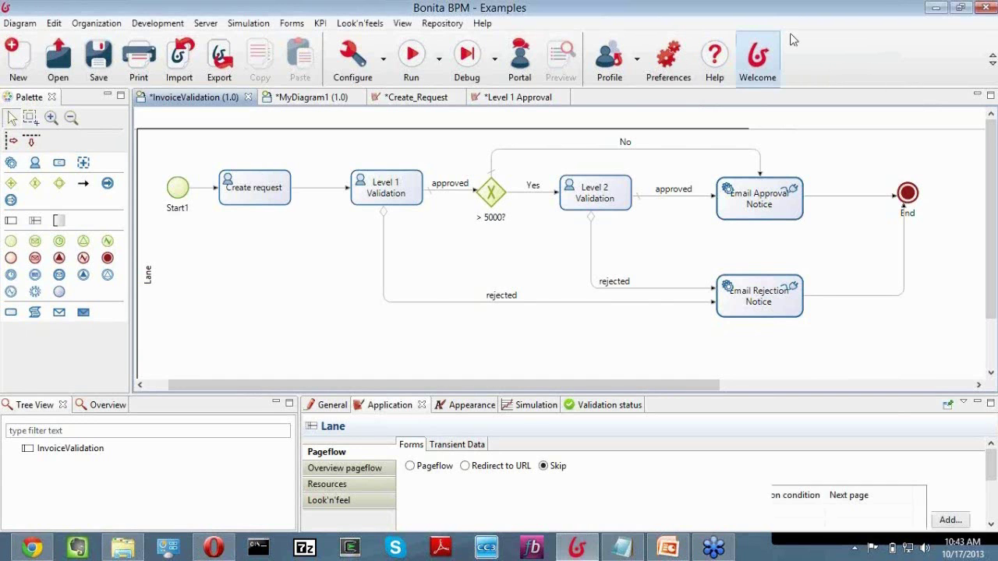
Select Create request, open its Connectors page and expand the Database category's JDBC query connectors.
left_click(255, 187)
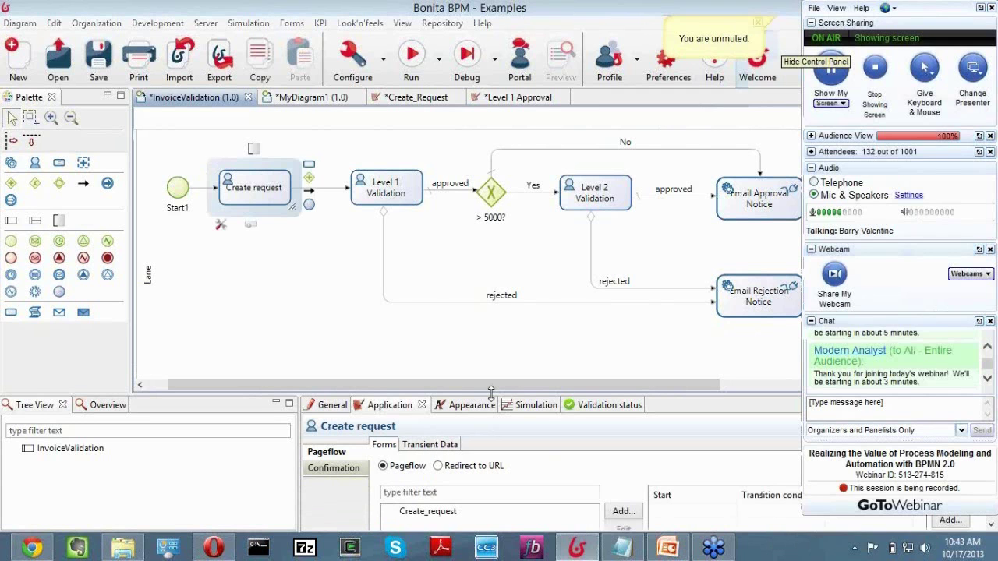
left_click_drag(491, 392, 491, 294)
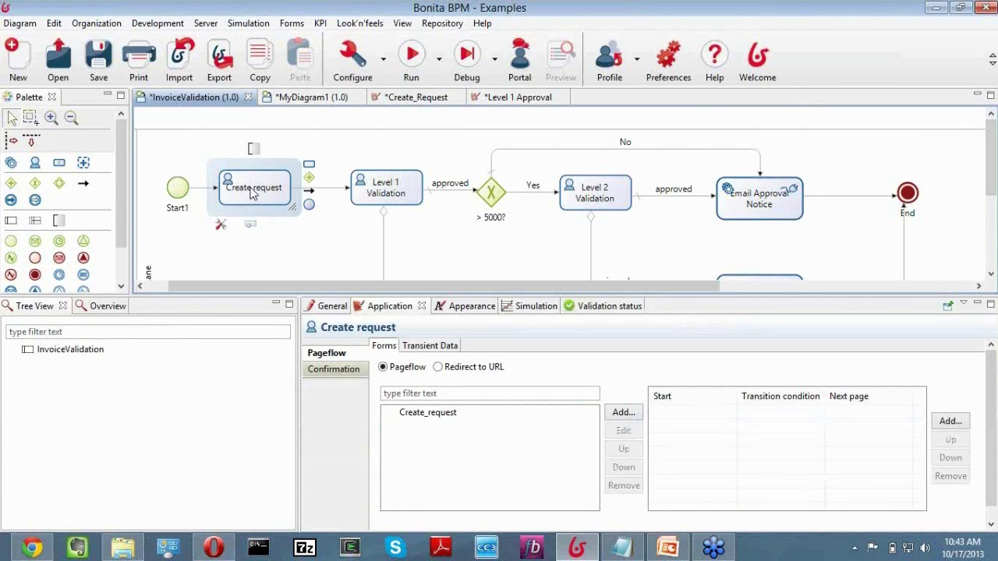
left_click(338, 308)
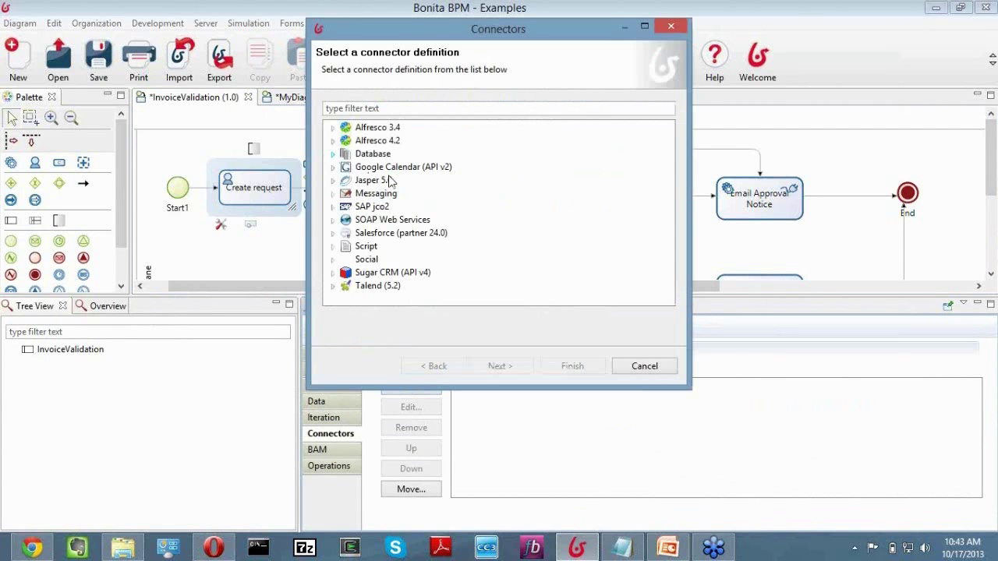
double_click(372, 154)
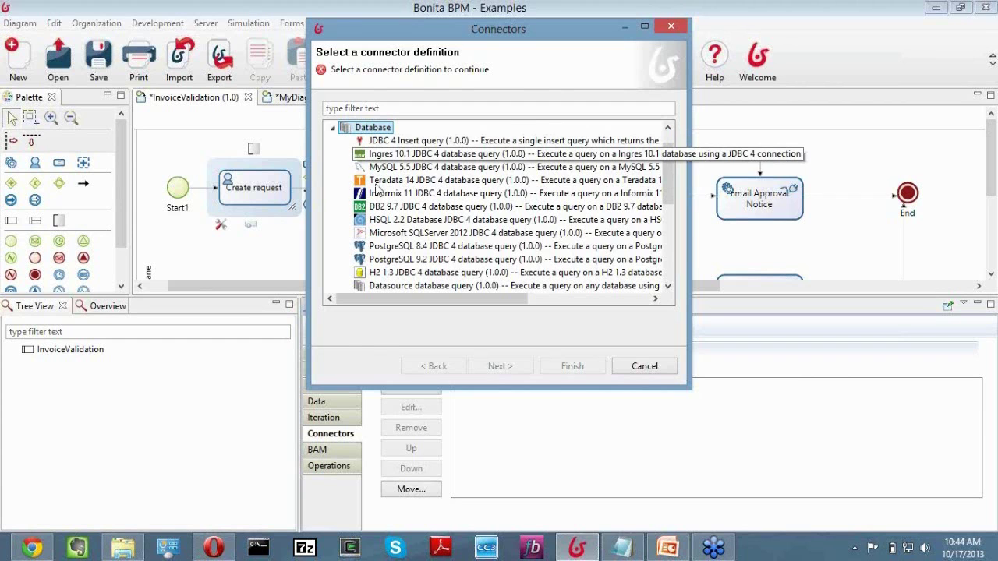
Select the PostgreSQL 9.2 query connector in the Database category.
left_click(394, 257)
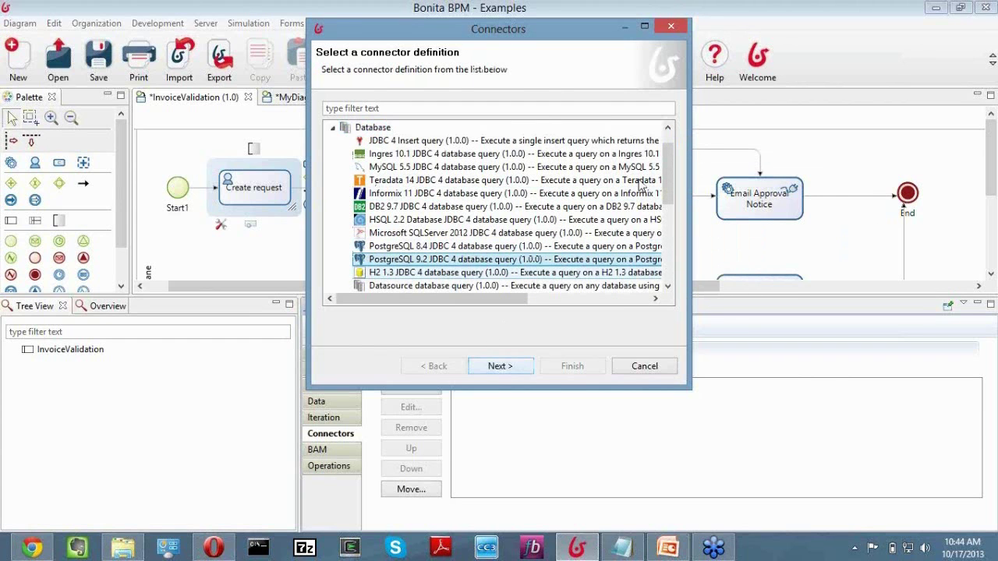
left_click_drag(673, 189, 670, 204)
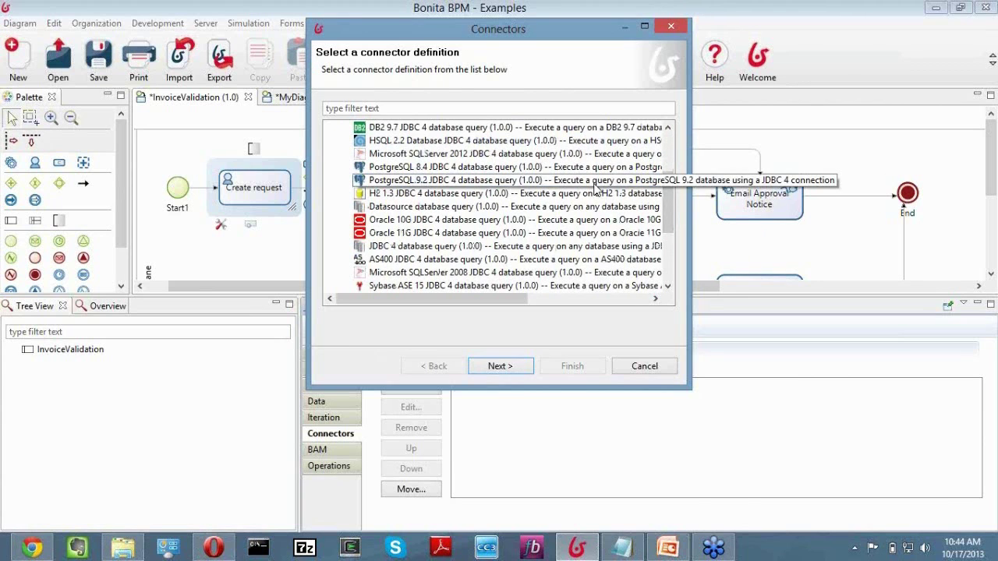
left_click(595, 181)
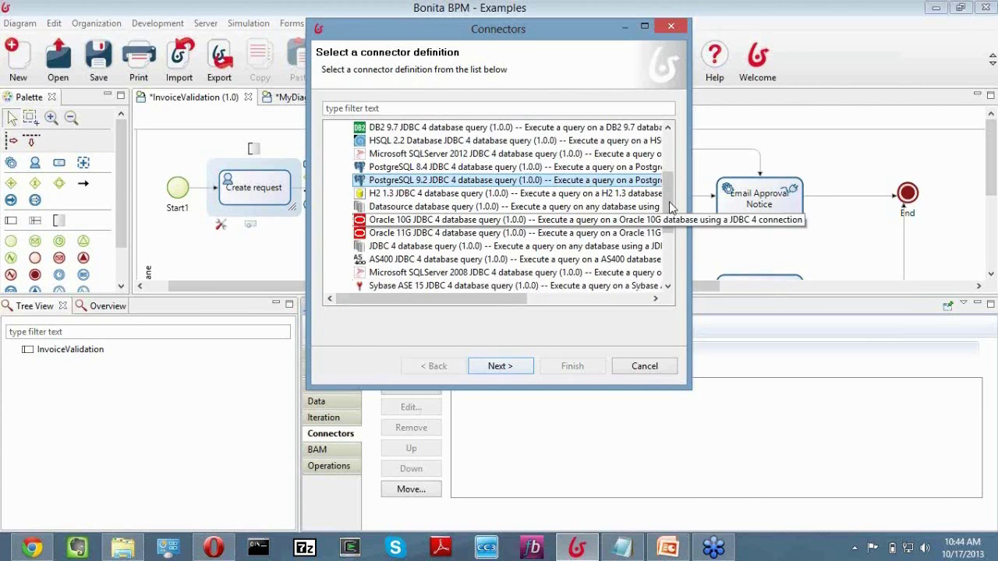
scroll(671, 183, "up", 1)
scroll(680, 172, "down", 2)
scroll(682, 164, "up", 4)
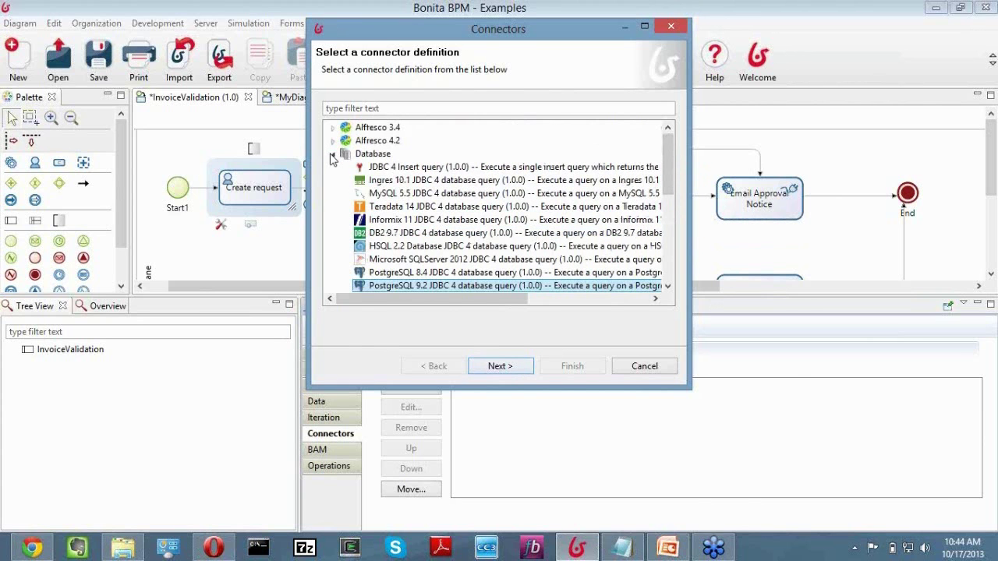
Collapse Database, browse the Script and Sugar CRM categories, then cancel without adding a connector.
left_click(332, 156)
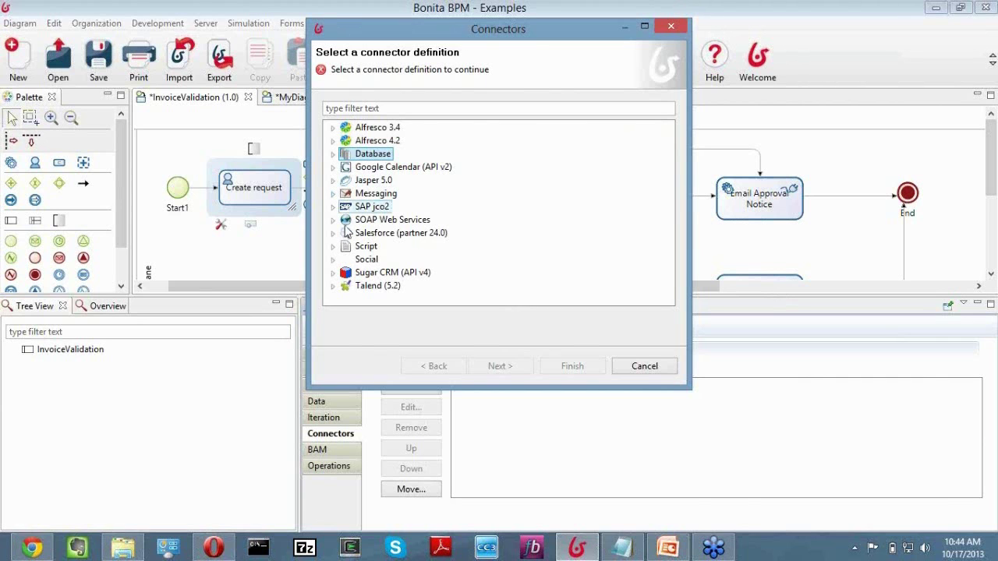
left_click(333, 246)
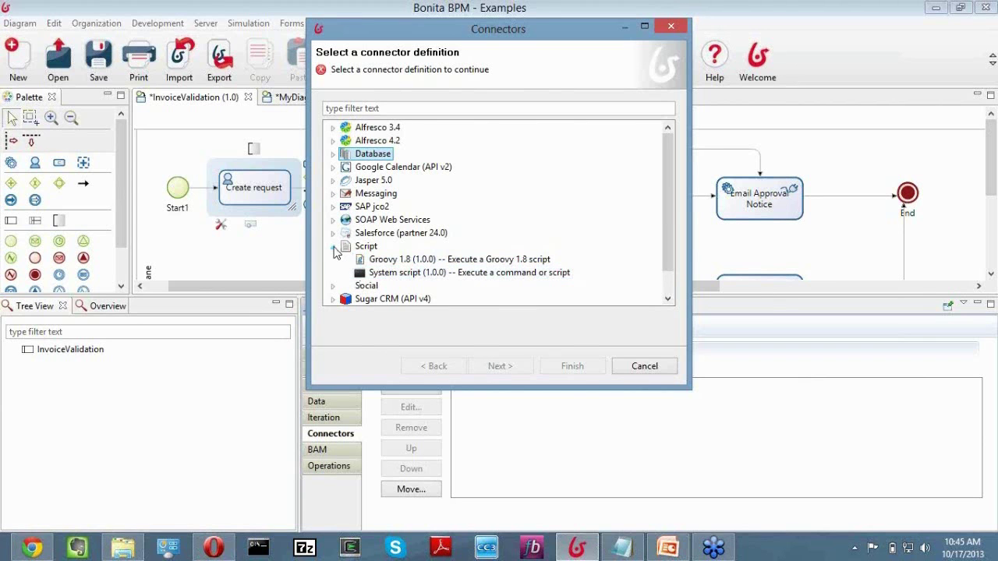
left_click(334, 247)
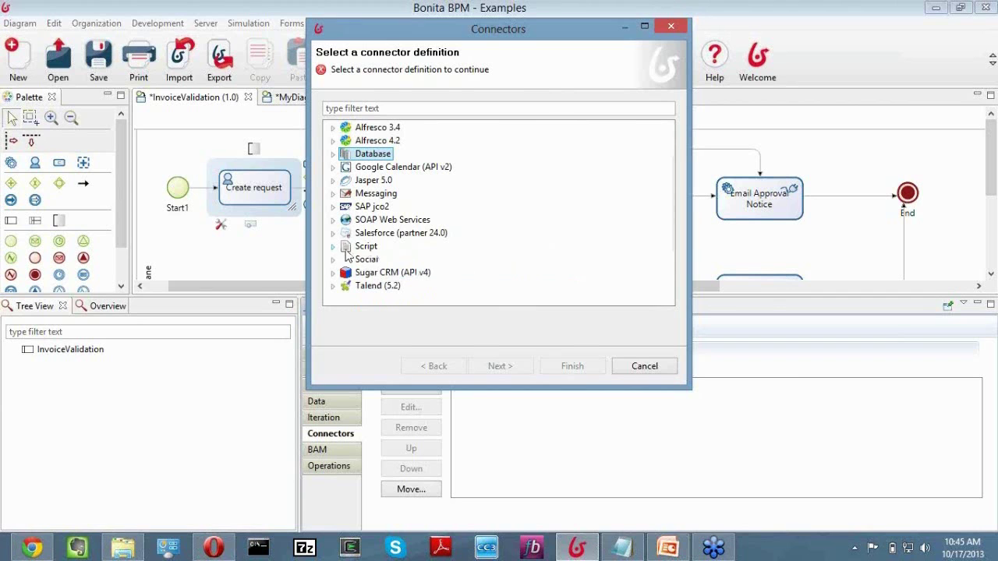
left_click(333, 272)
left_click(333, 196)
left_click(653, 373)
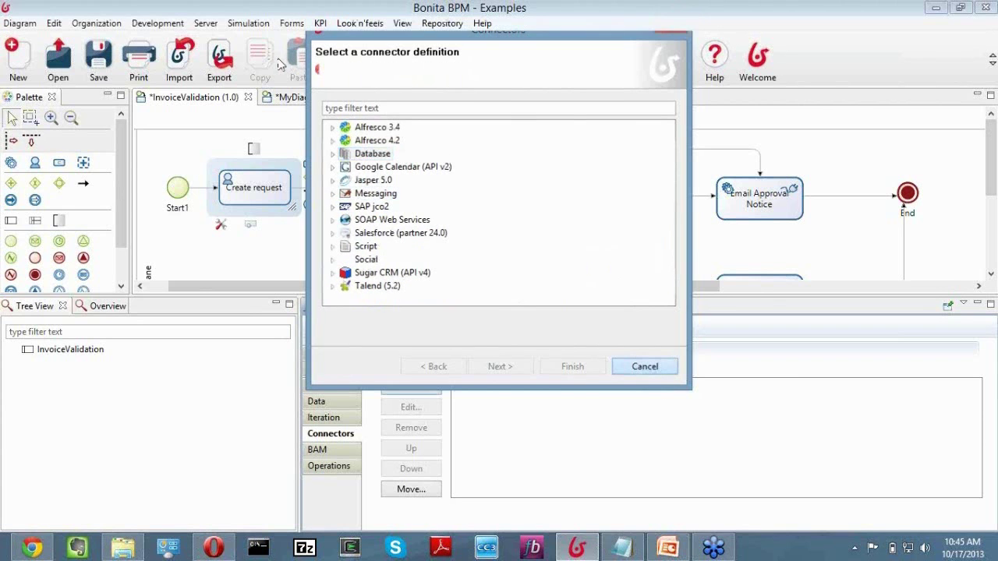
left_click(157, 23)
mouse_move(217, 40)
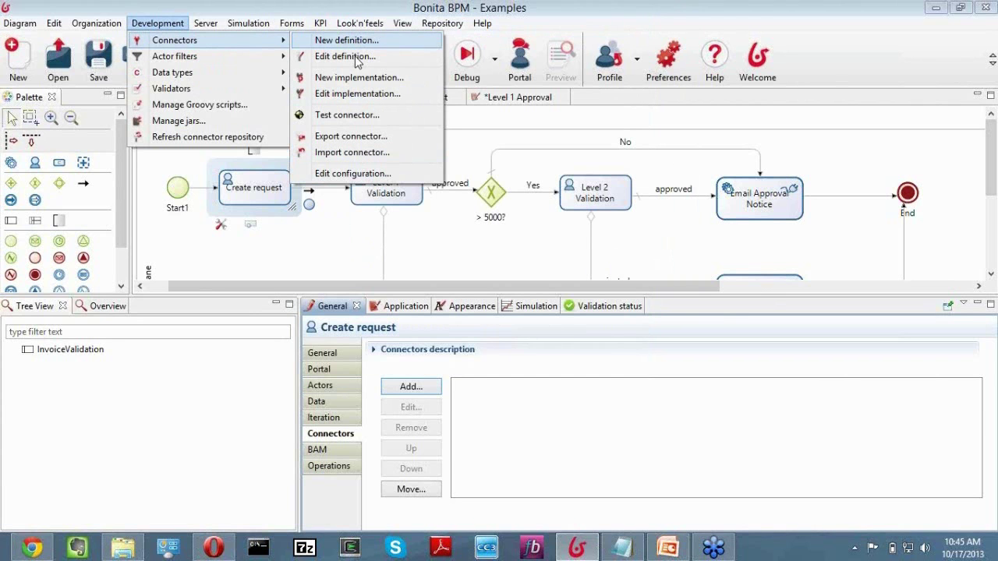
left_click(155, 25)
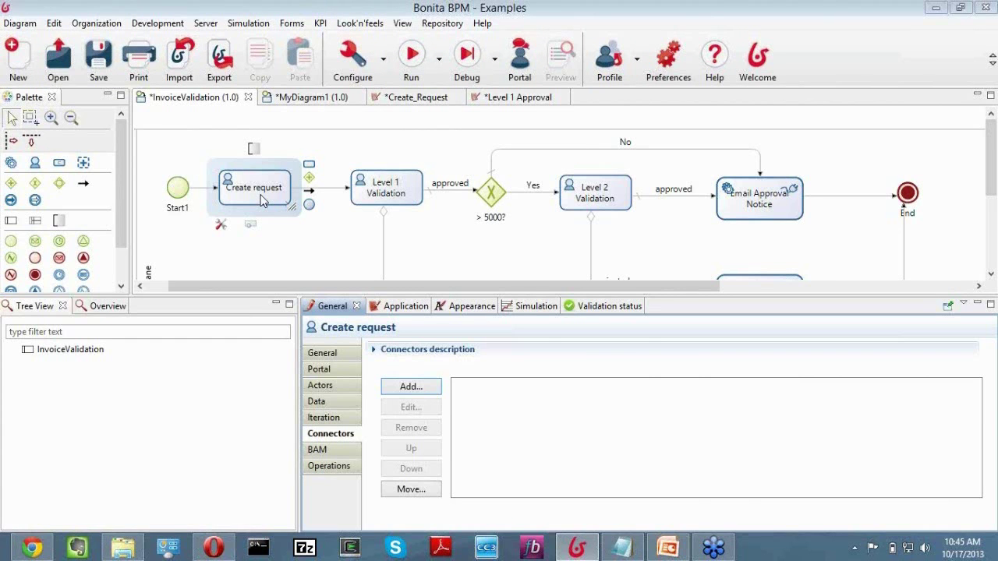
key("XF86AudioRaiseVolume")
key("XF86AudioRaiseVolume")
In Bonita Portal's Done list, view the Create request and Level 1 Validation details, then return to Studio.
left_click(30, 549)
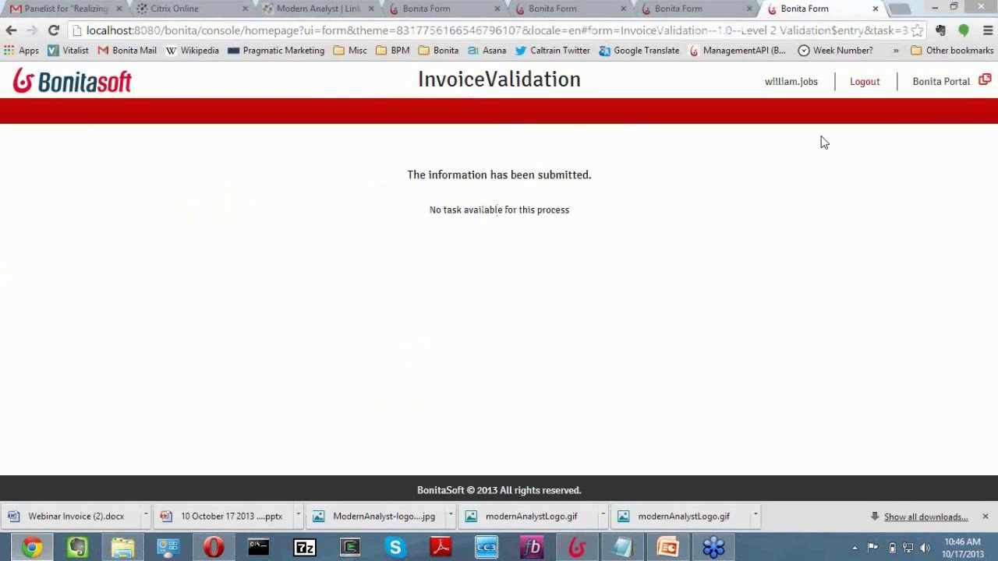
left_click(932, 84)
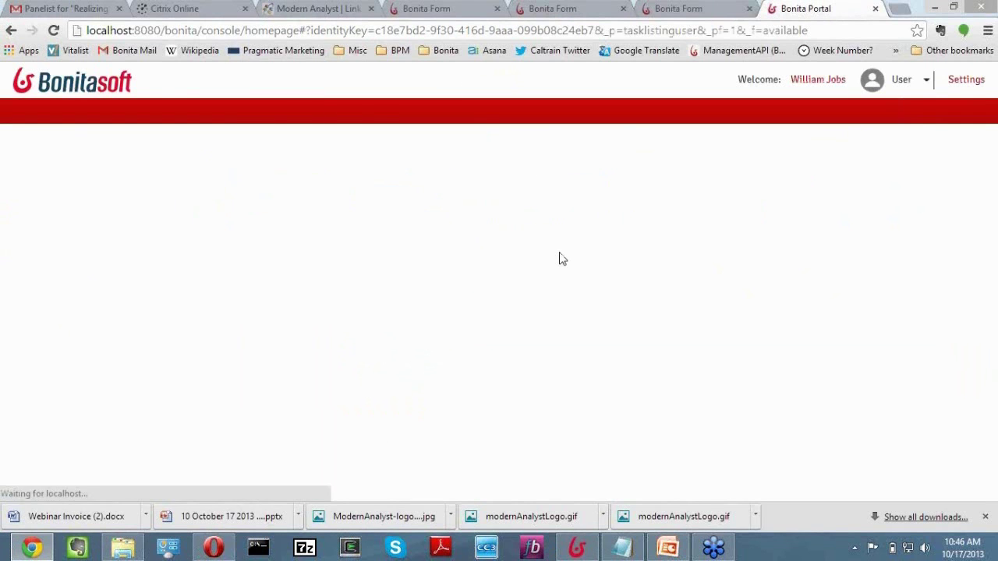
left_click(65, 298)
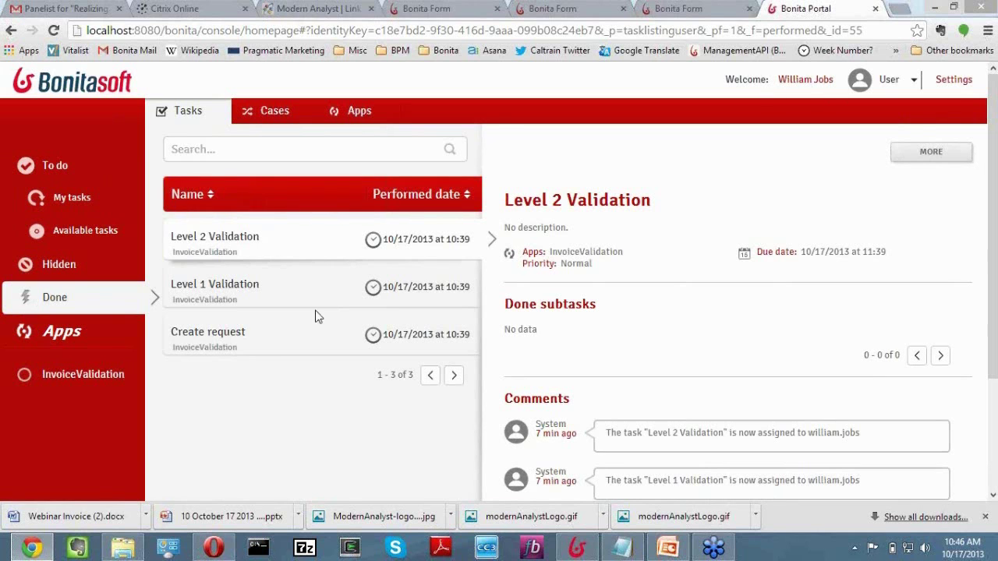
left_click(217, 346)
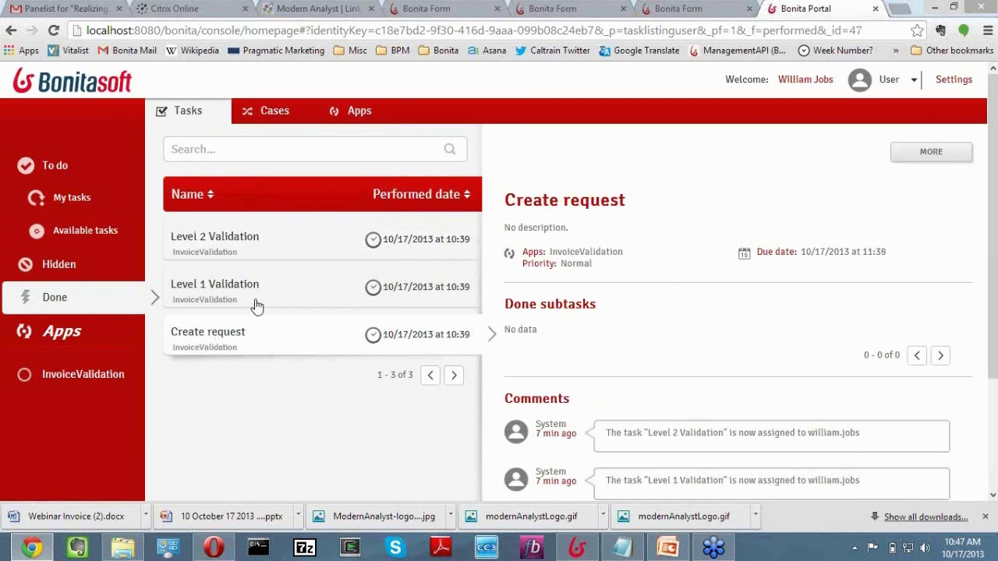
left_click(259, 302)
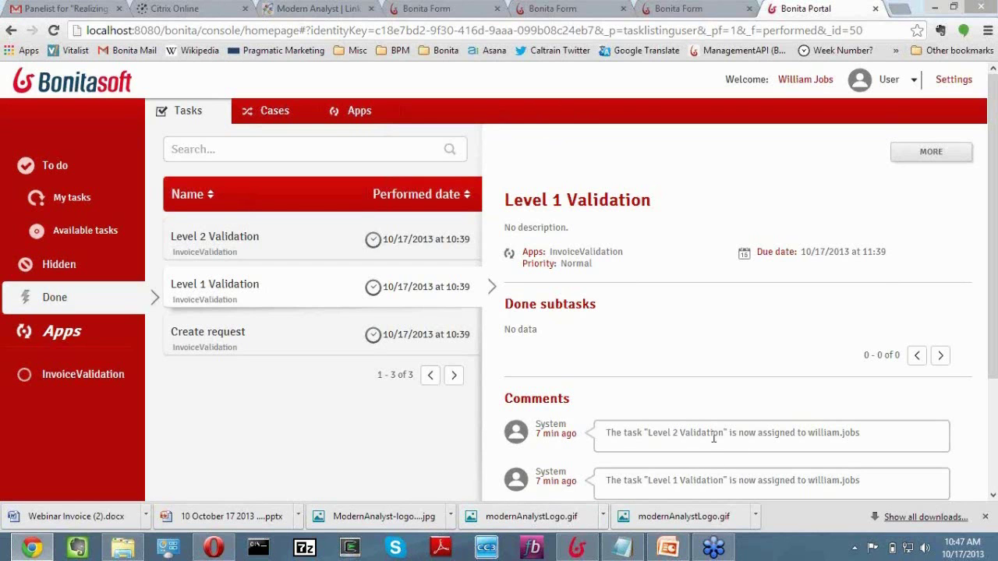
mouse_move(589, 548)
left_click(577, 548)
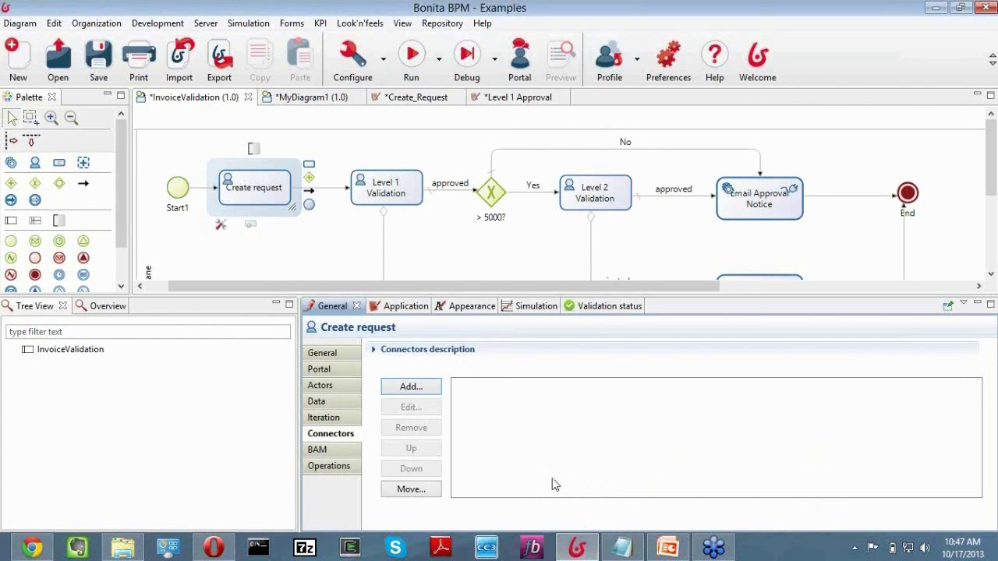
Select Level 1 Validation, start Server > Build, then cancel the Save Resources prompt.
left_click(31, 548)
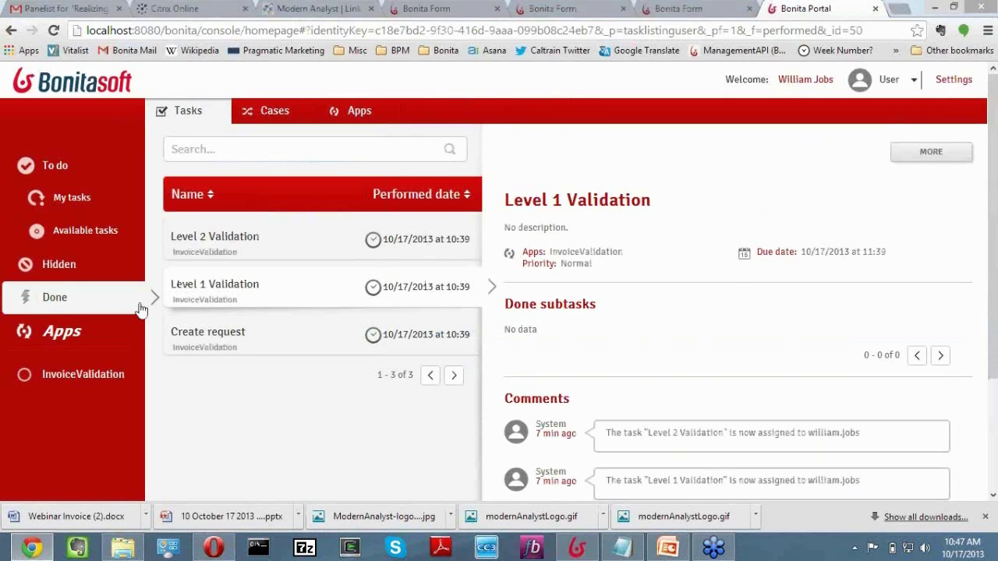
left_click(586, 552)
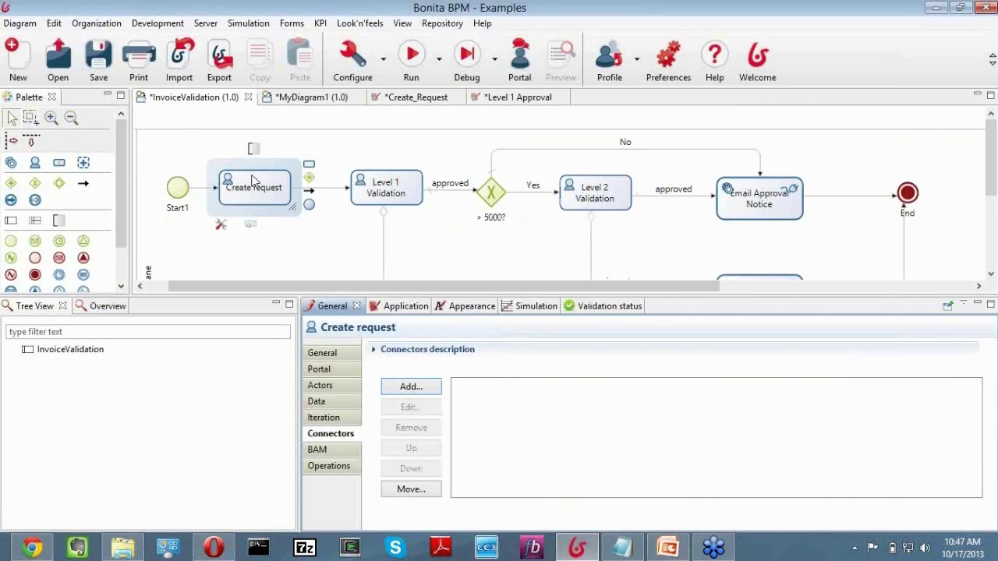
left_click(383, 194)
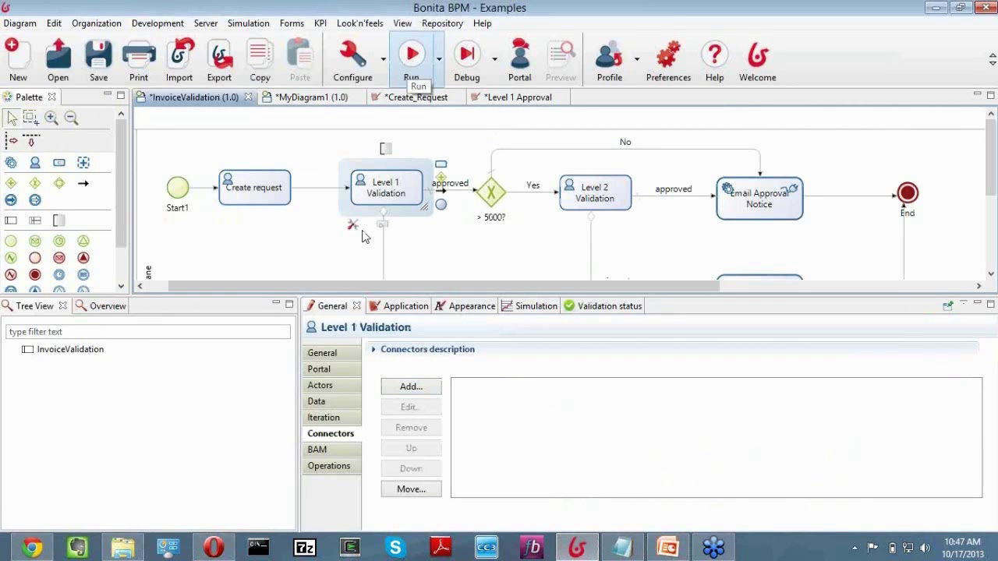
left_click(19, 25)
mouse_move(158, 23)
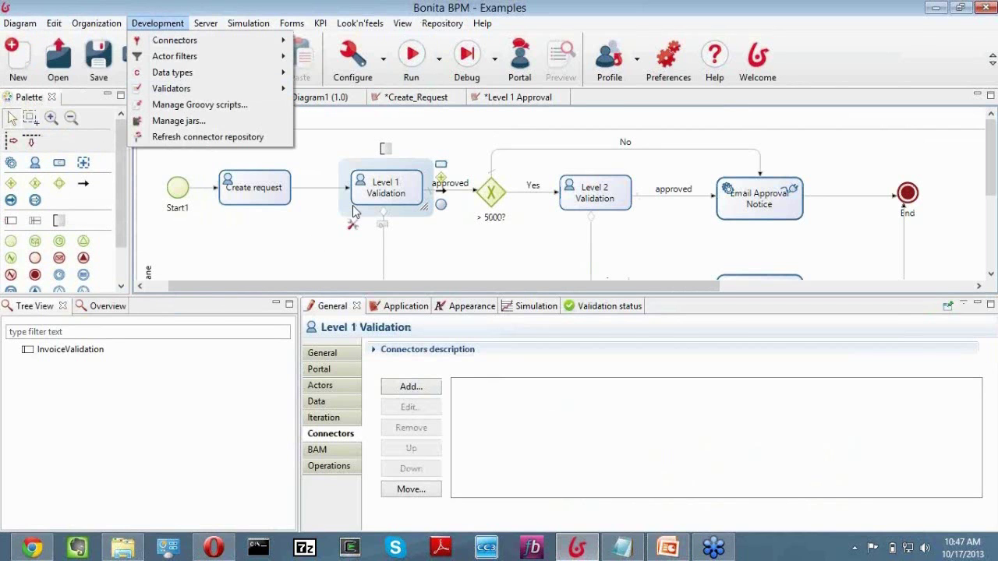
left_click(205, 23)
left_click(206, 24)
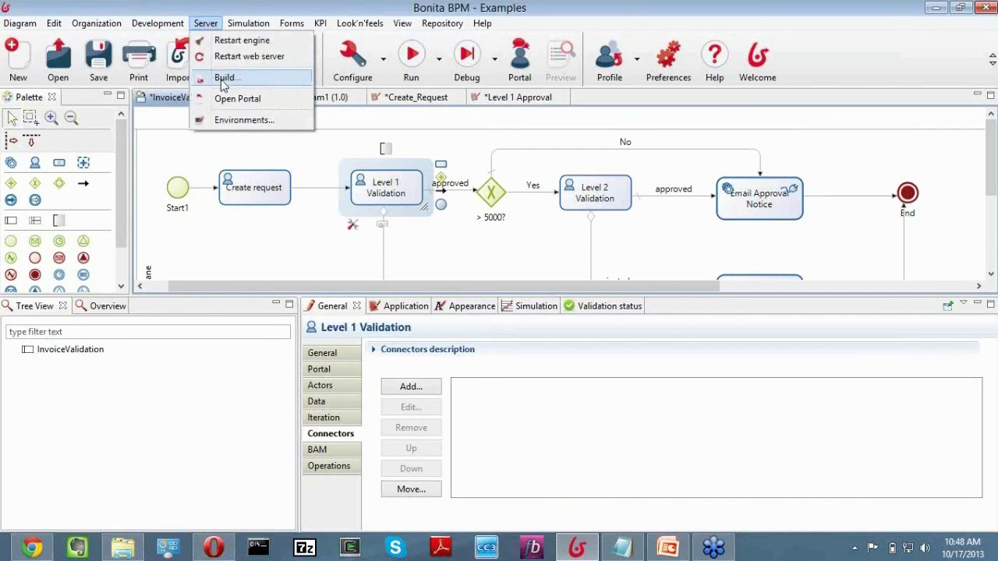
left_click(228, 80)
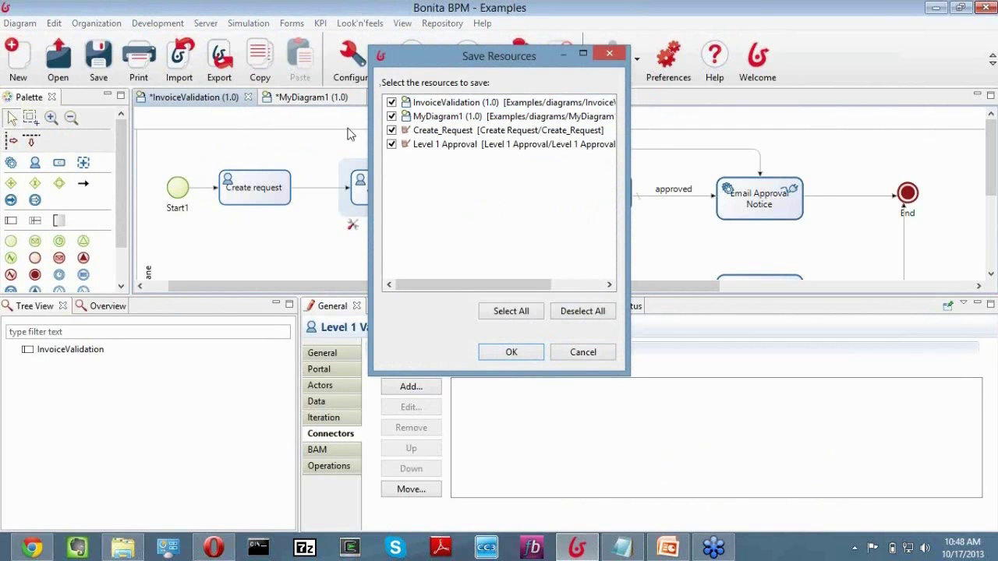
left_click(581, 353)
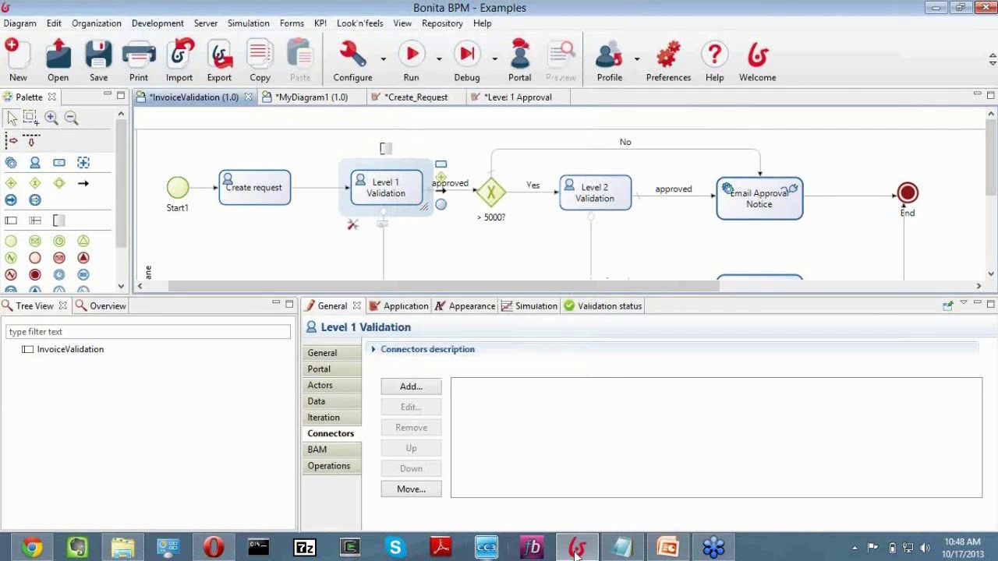
Switch the portal to the Administrator profile and list the apps under Apps management.
left_click(48, 550)
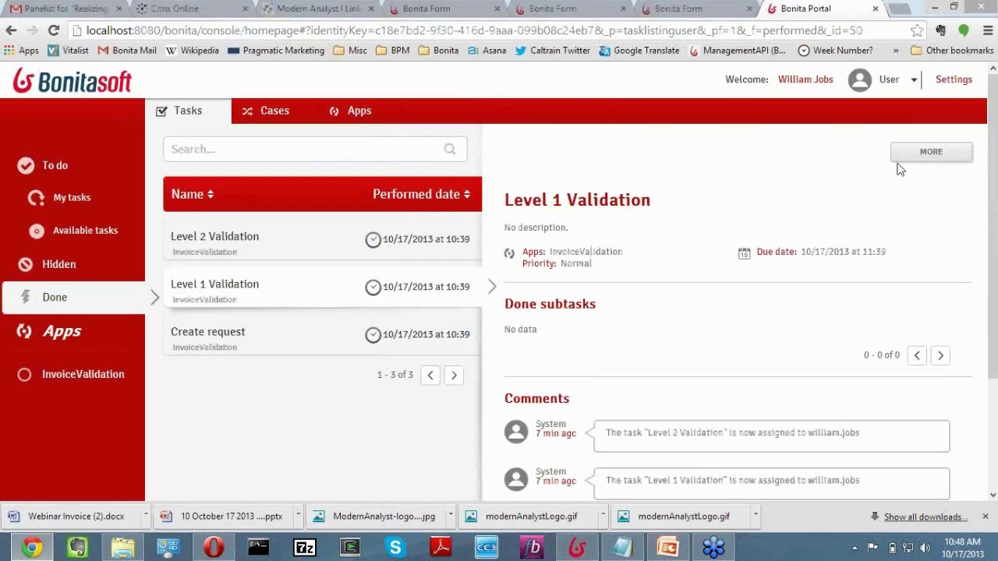
left_click(892, 82)
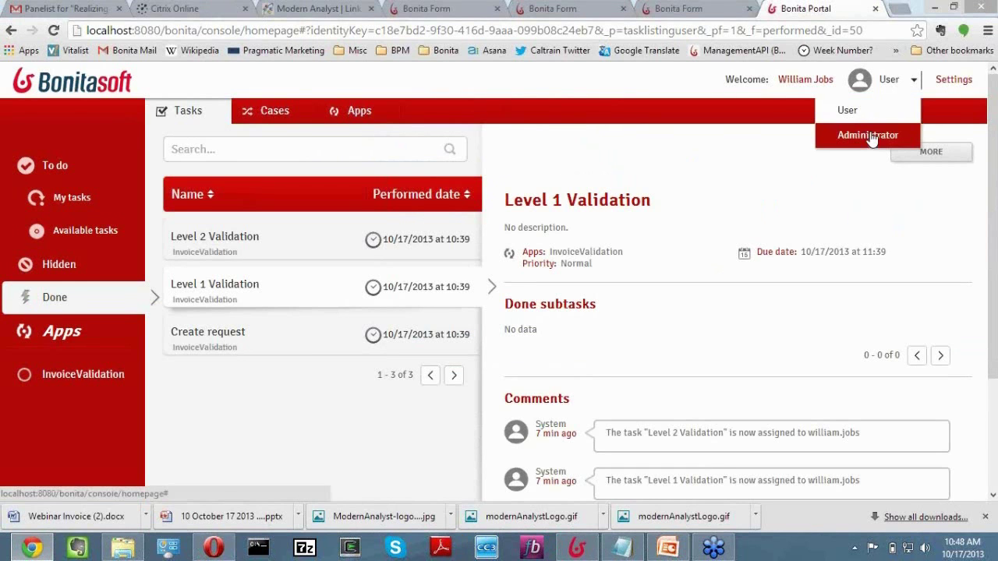
left_click(872, 137)
left_click(218, 111)
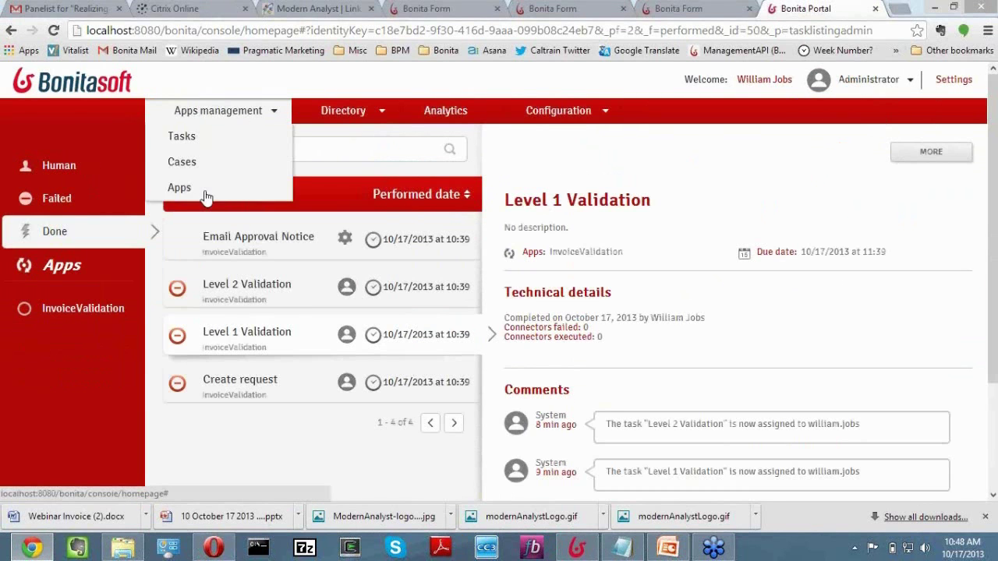
left_click(205, 195)
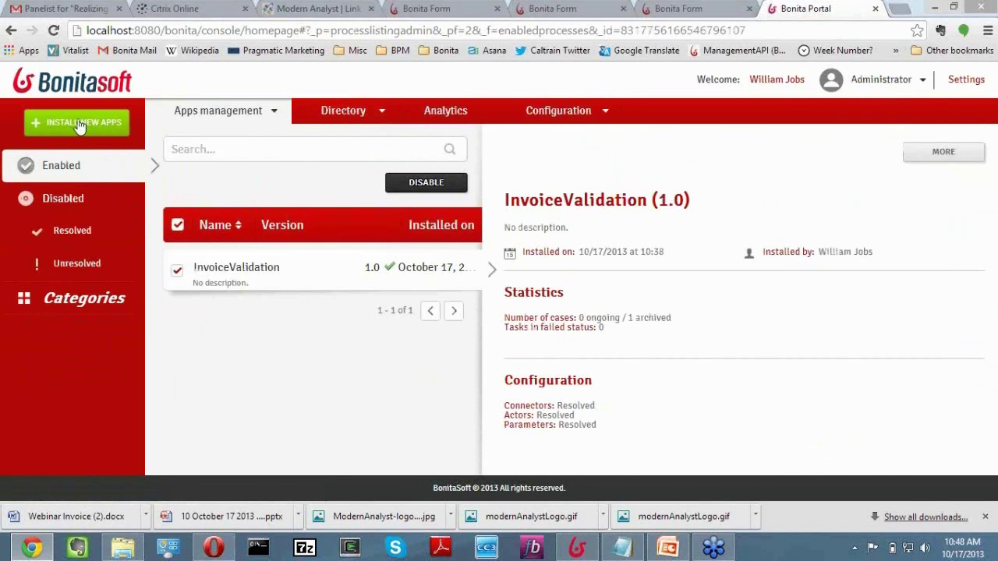
Back on the portal's Apps page, open the Install New Apps form for a .bar archive.
left_click(577, 549)
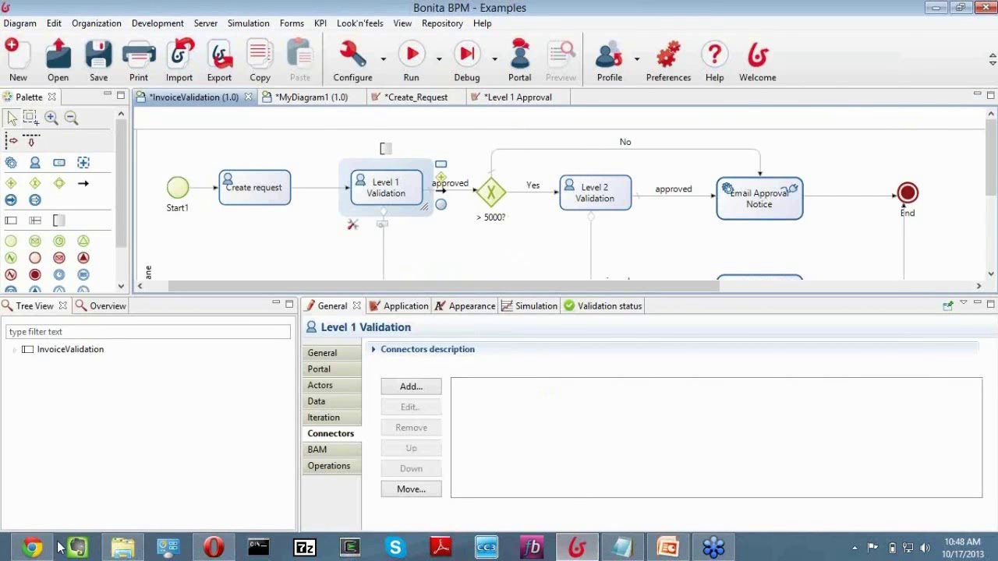
left_click(33, 547)
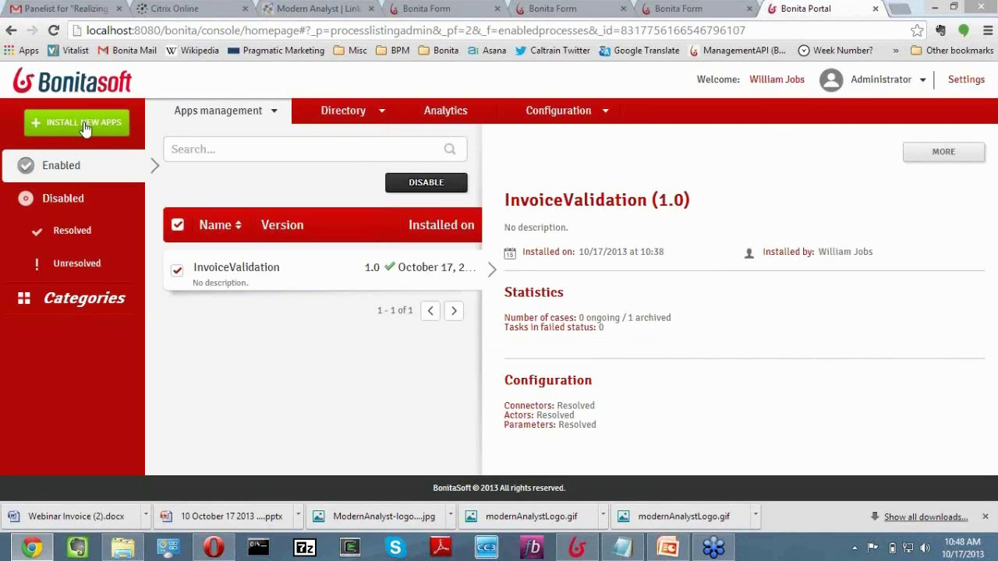
left_click(84, 125)
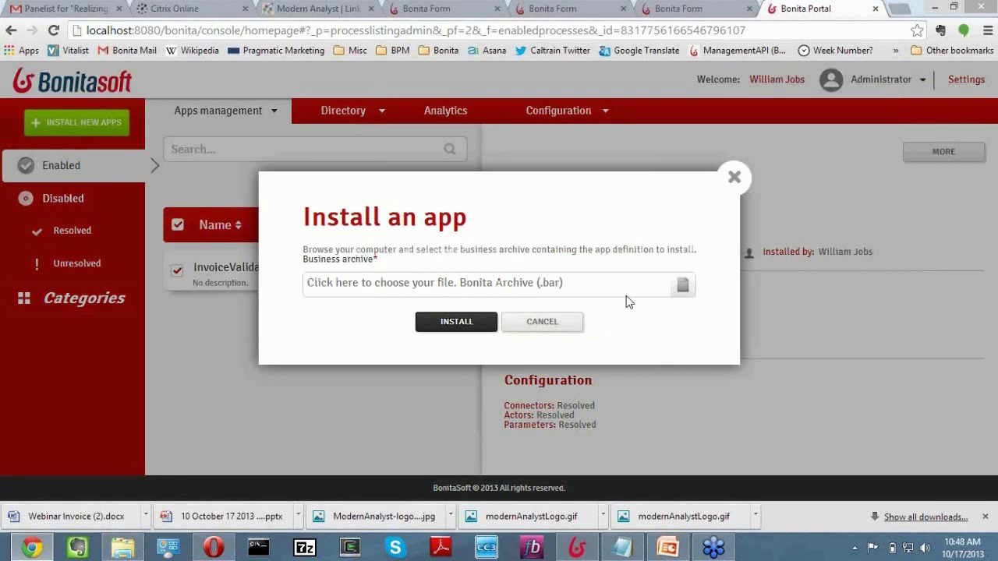
Close the Install an app dialog, check the InvoiceValidation (1.0) app details, and return to Studio.
left_click(736, 181)
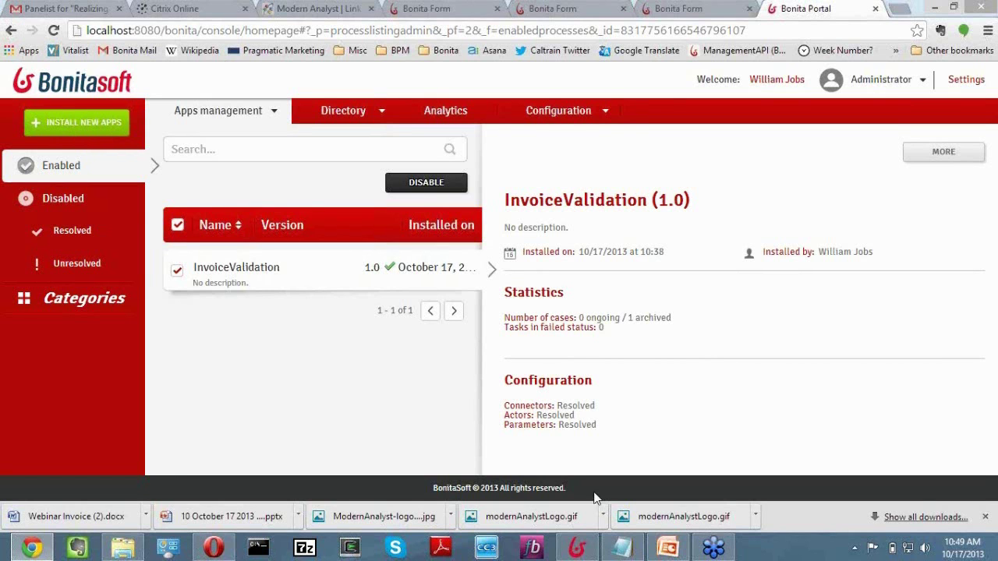
left_click(577, 549)
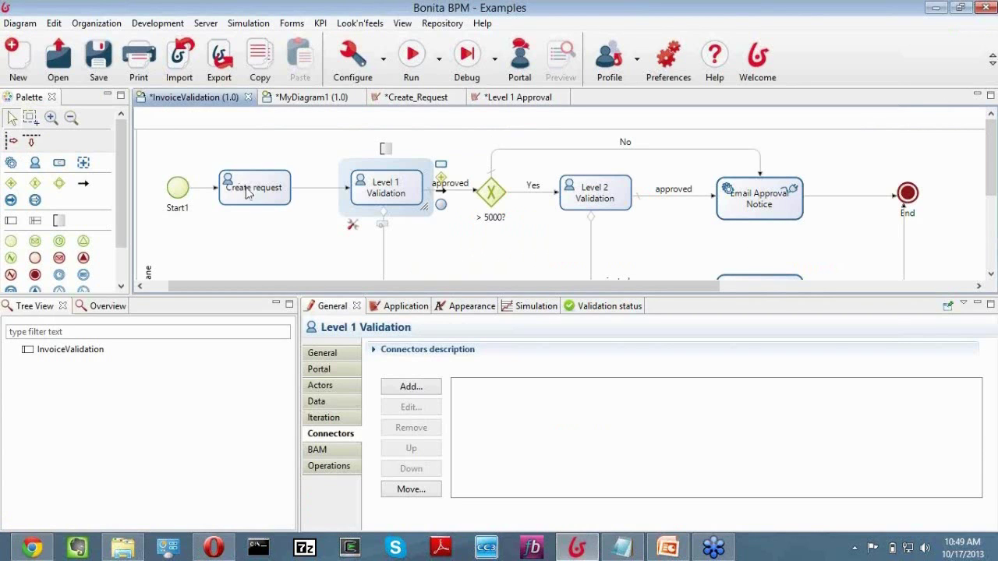
left_click(33, 549)
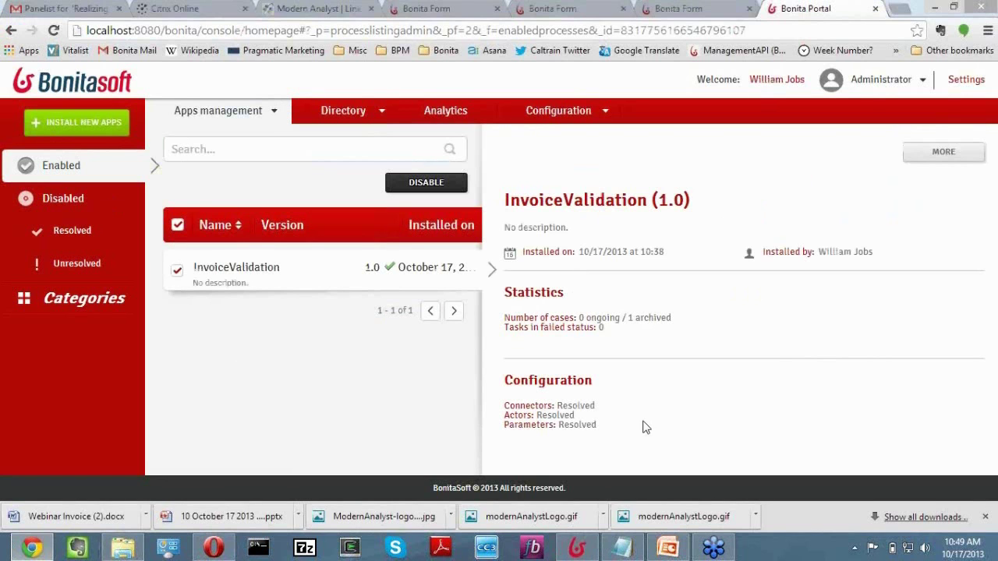
left_click(577, 549)
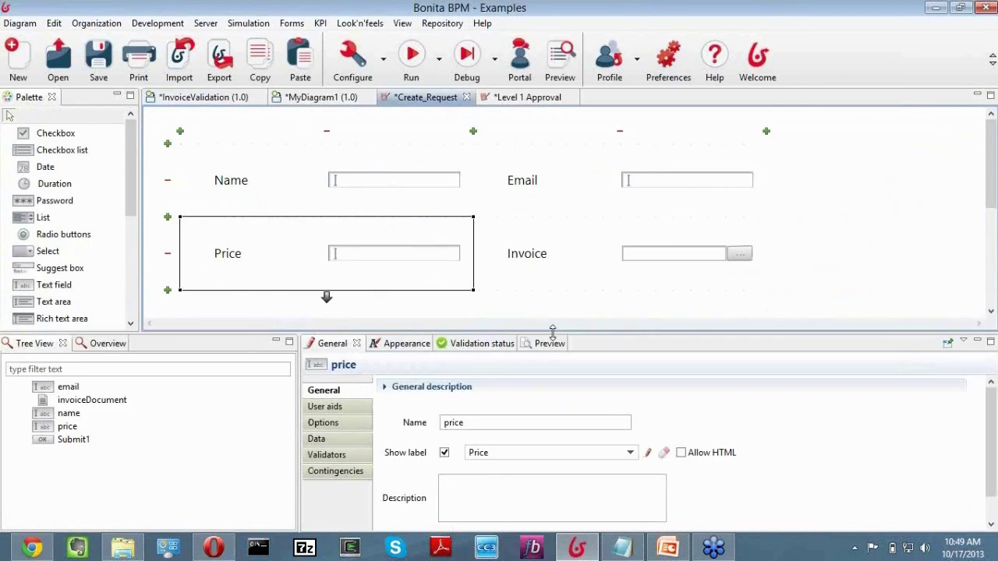
Resize the Create_Request form canvas and select the Name field to see its General properties.
left_click_drag(552, 333, 535, 400)
left_click(315, 194)
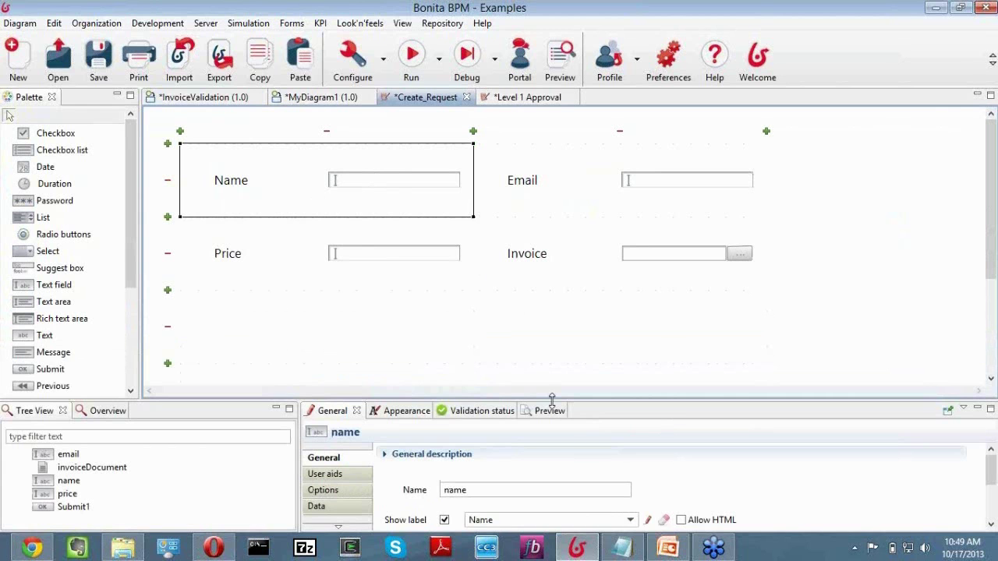
left_click_drag(552, 400, 556, 317)
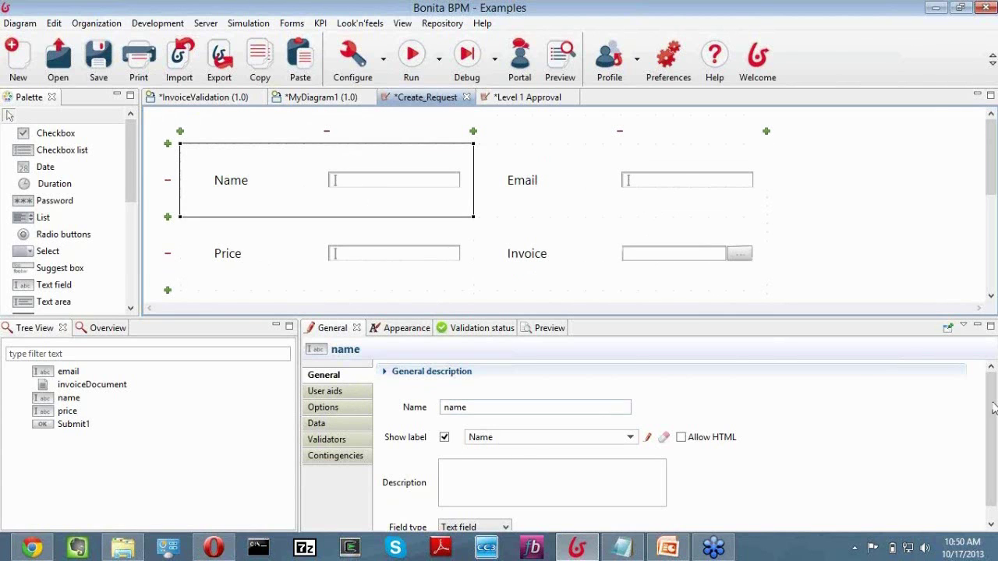
Keep Name as a Text field and start typing its User aids tooltip 'Enter your name'.
scroll(982, 474, "down", 1)
left_click(505, 513)
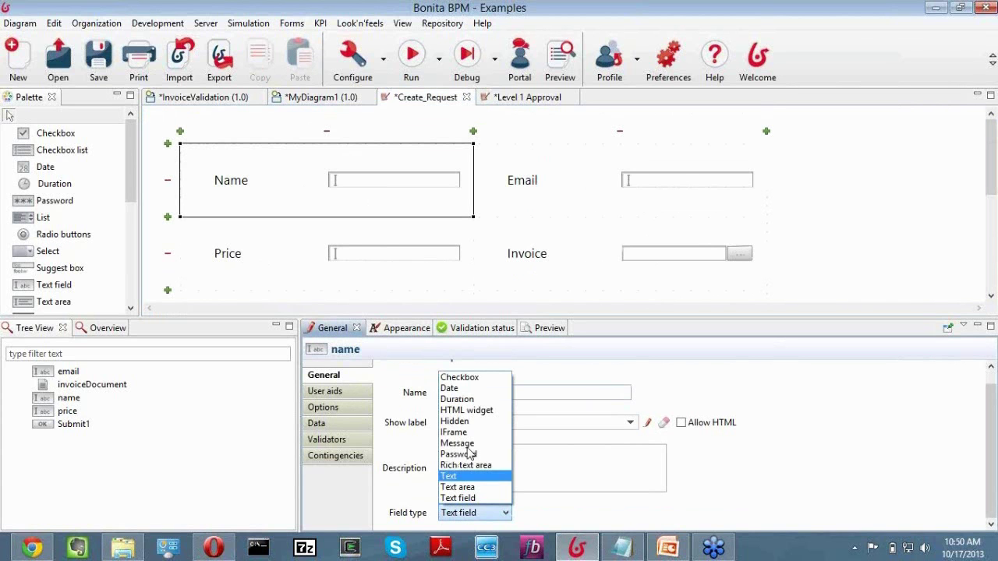
left_click(480, 497)
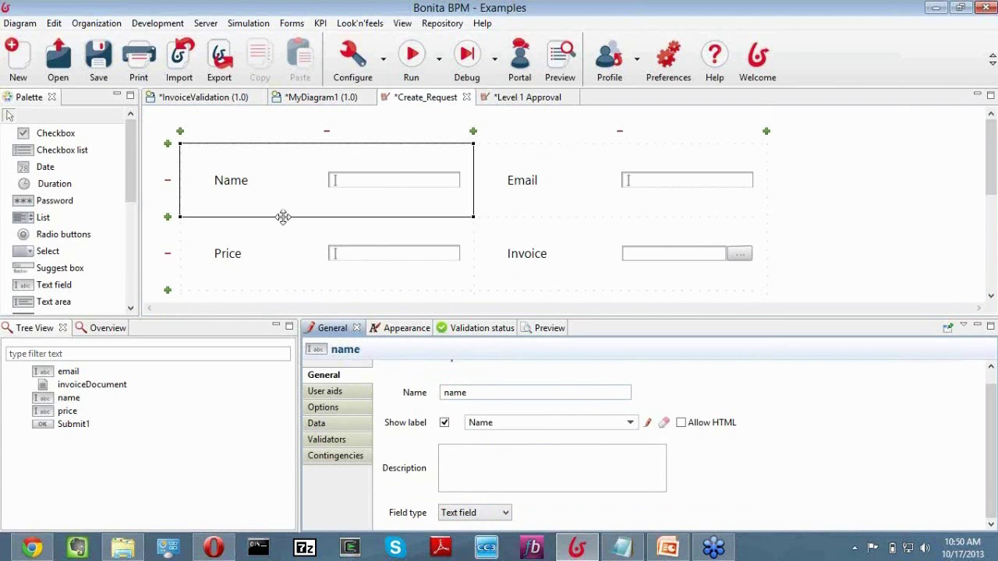
left_click(344, 392)
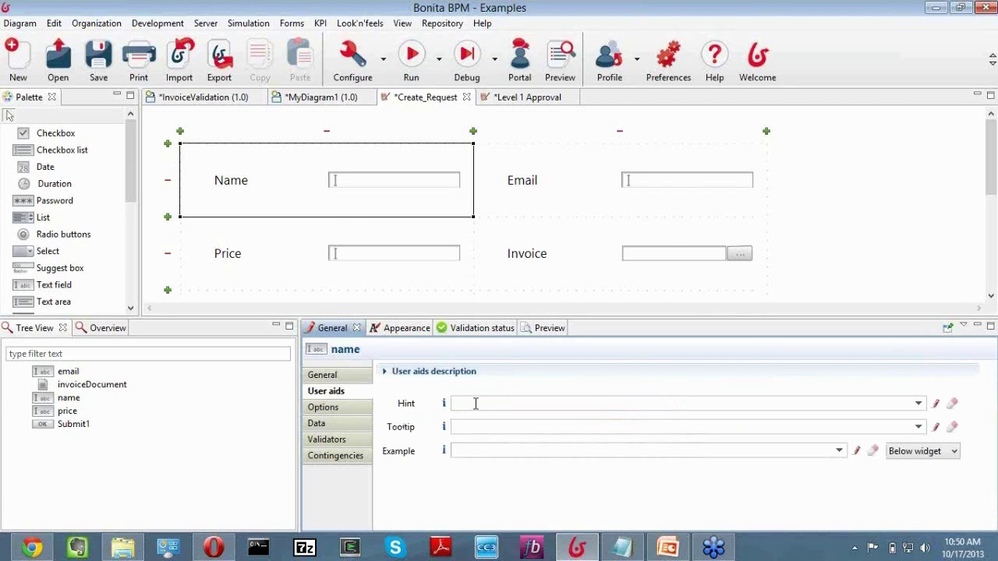
left_click(469, 426)
type("End")
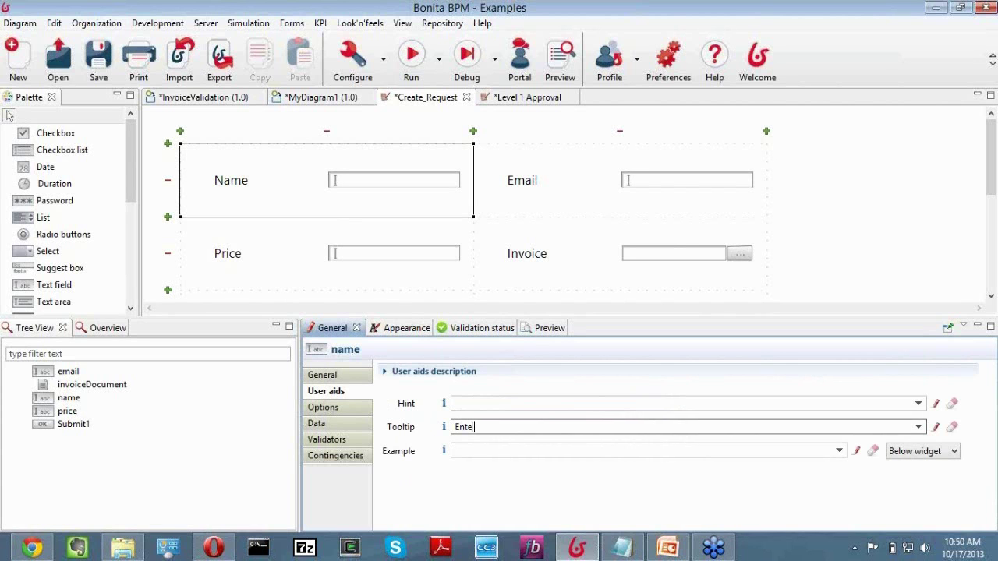
type("er your anme")
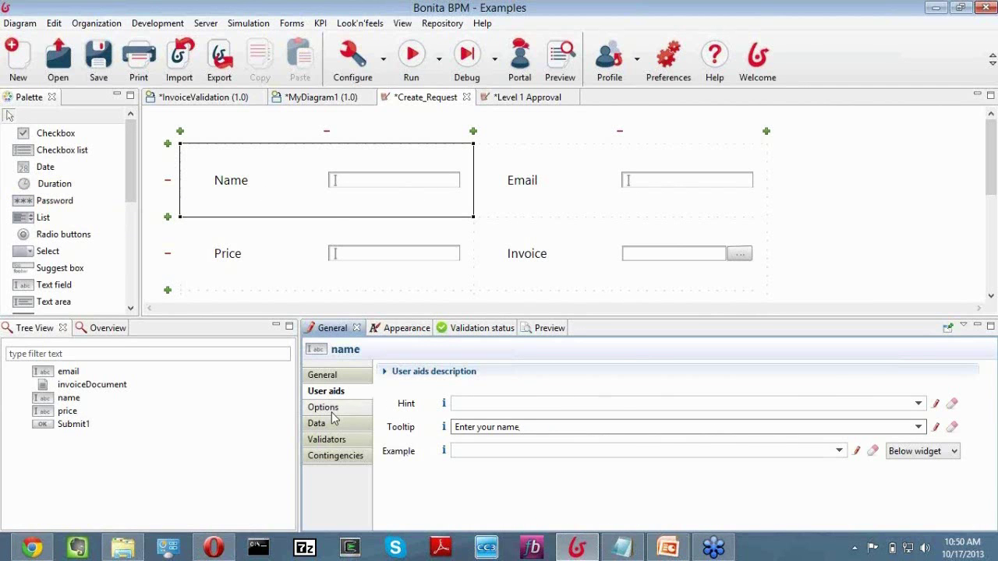
Check Name's Options and HTML attributes, then open its Data tab showing initial value name saved into name.
left_click(370, 406)
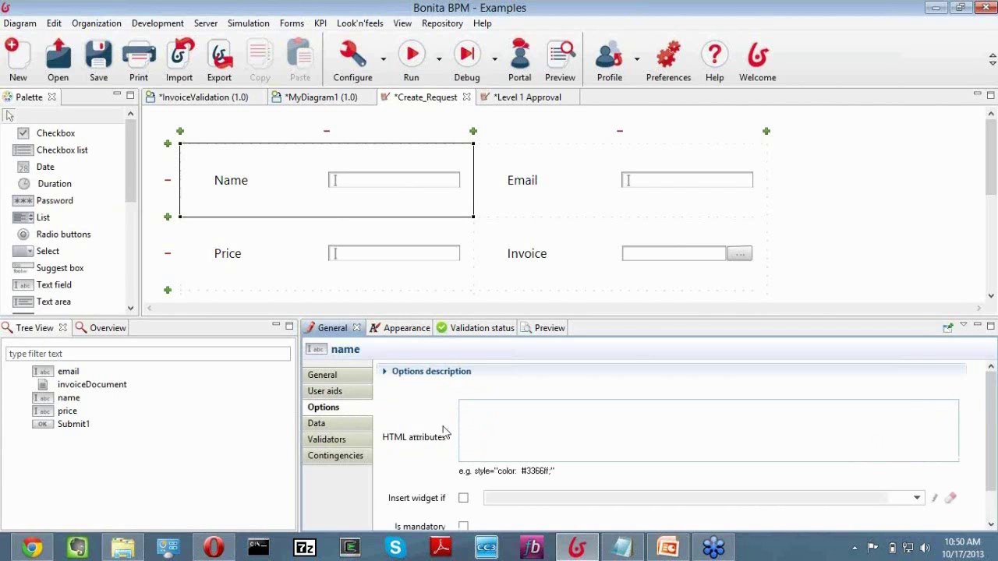
left_click(478, 414)
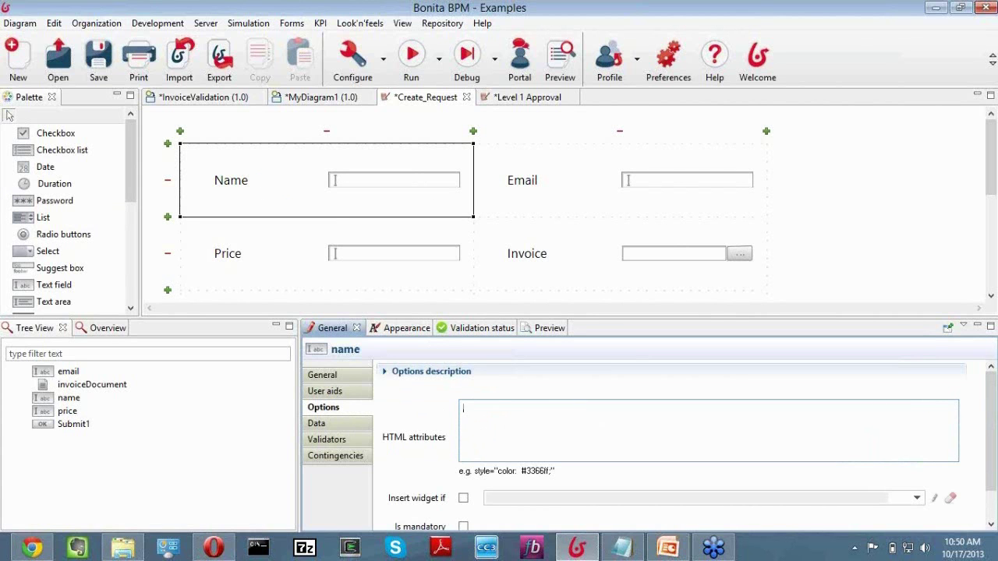
left_click_drag(993, 429, 994, 449)
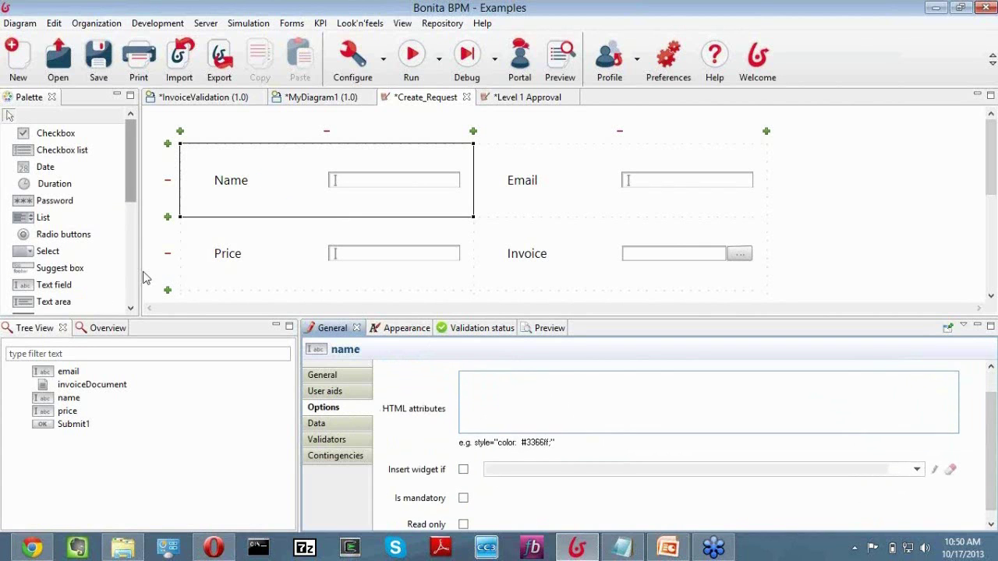
left_click(131, 276)
left_click(131, 276)
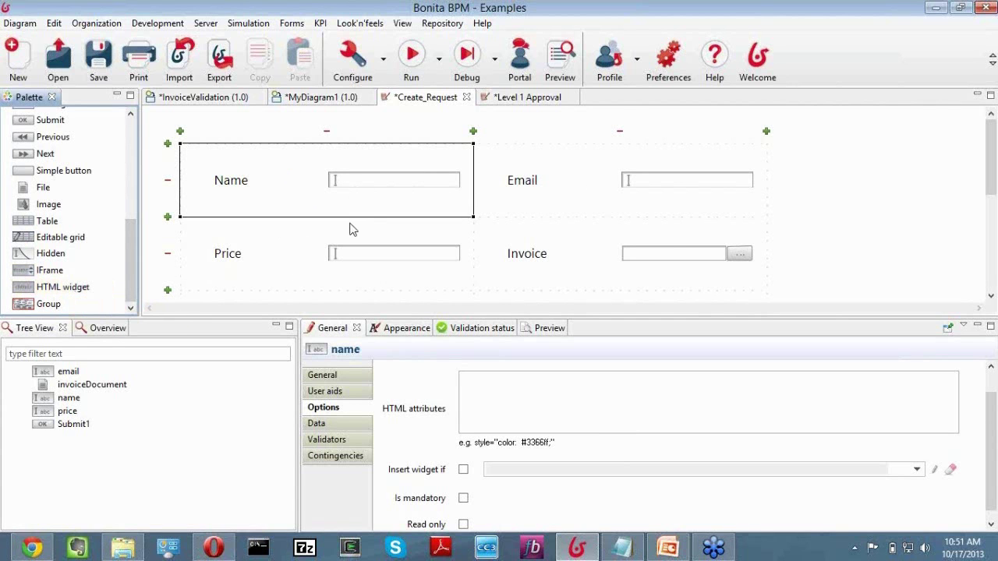
left_click(330, 423)
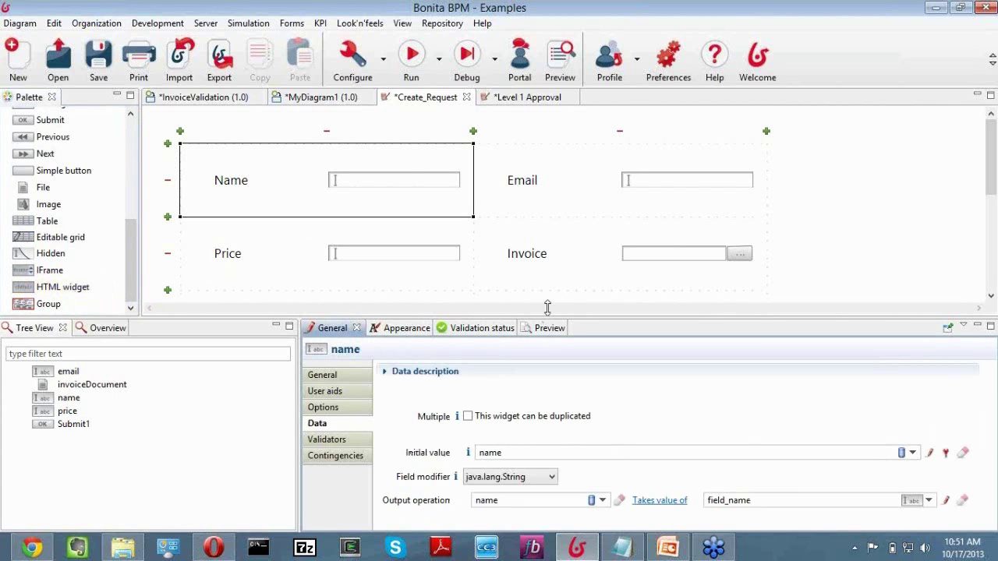
left_click_drag(547, 307, 548, 250)
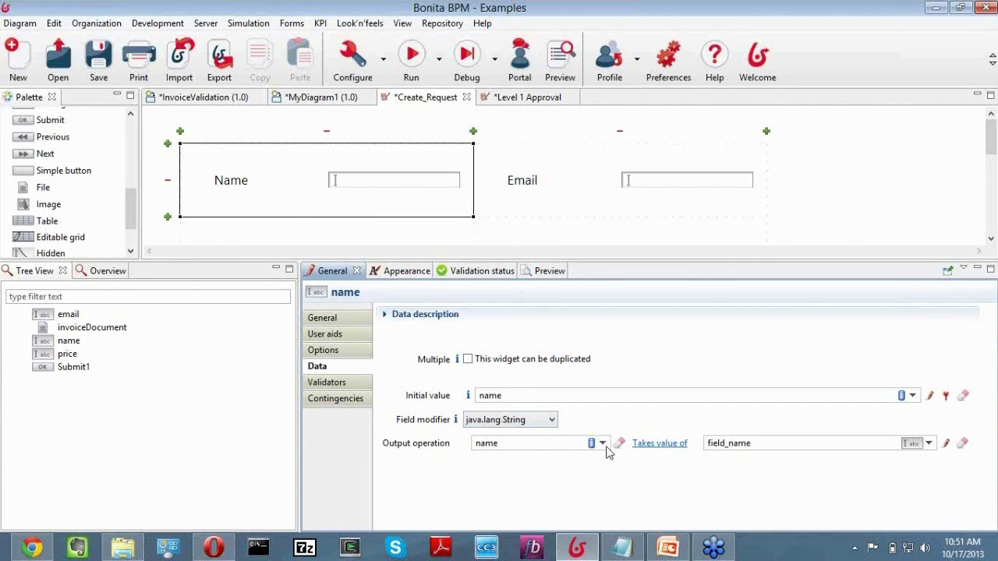
Remove nameValidator1 from the Name field's validators and show its Contingencies settings.
left_click(340, 385)
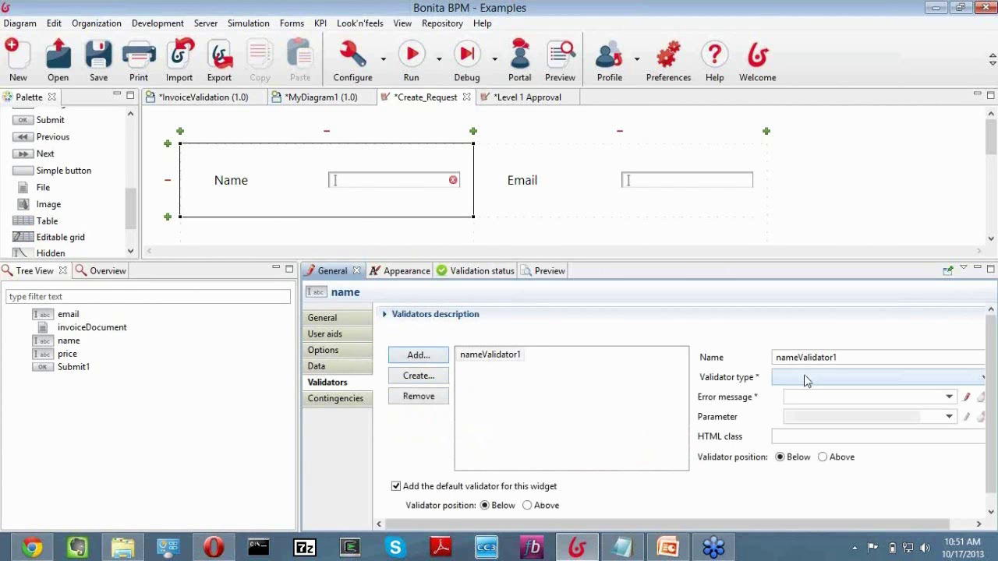
left_click(807, 379)
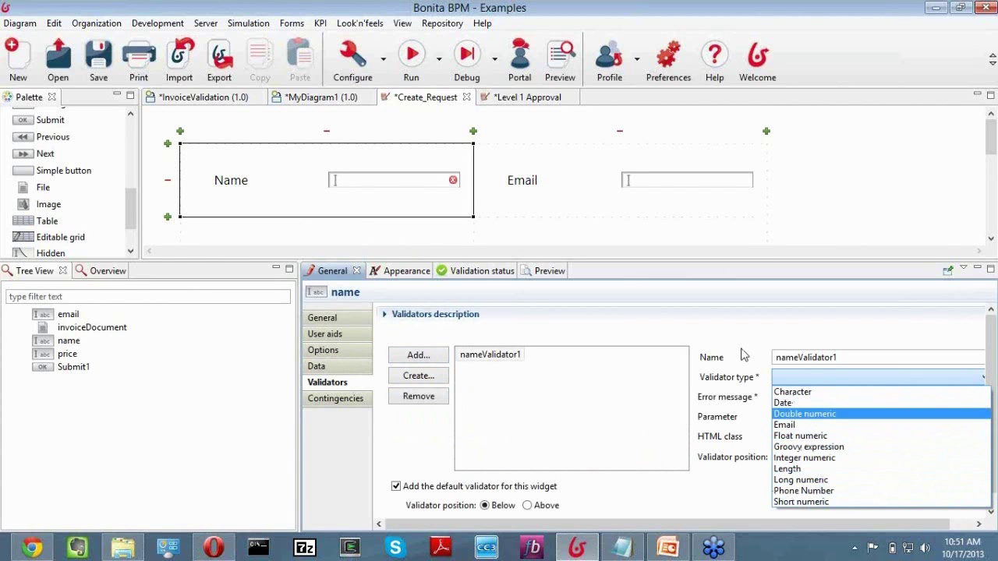
left_click(507, 357)
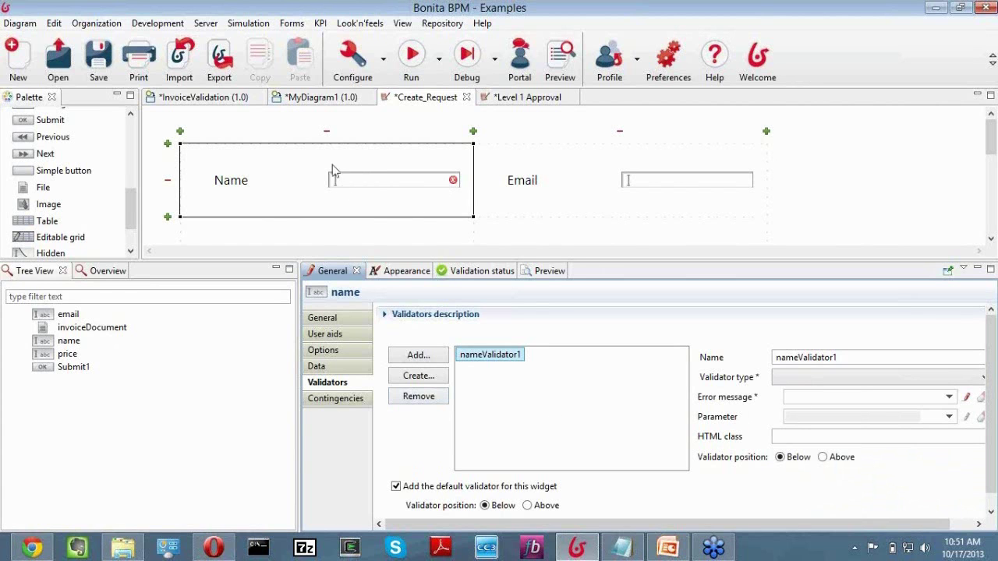
left_click(443, 396)
left_click(349, 408)
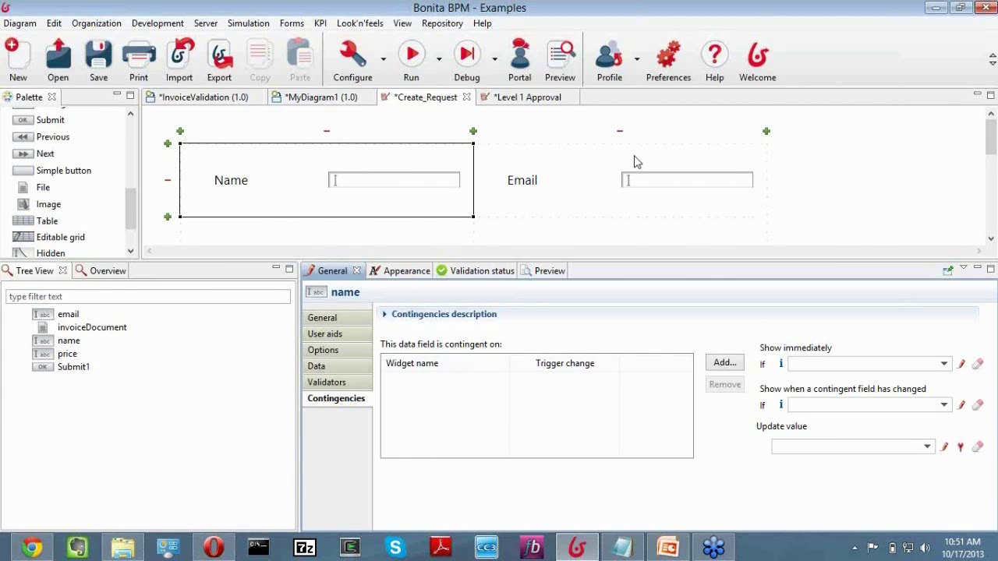
Select the Email widget, check its Appearance, then view its General Contingencies page.
left_click(517, 199)
left_click(317, 190)
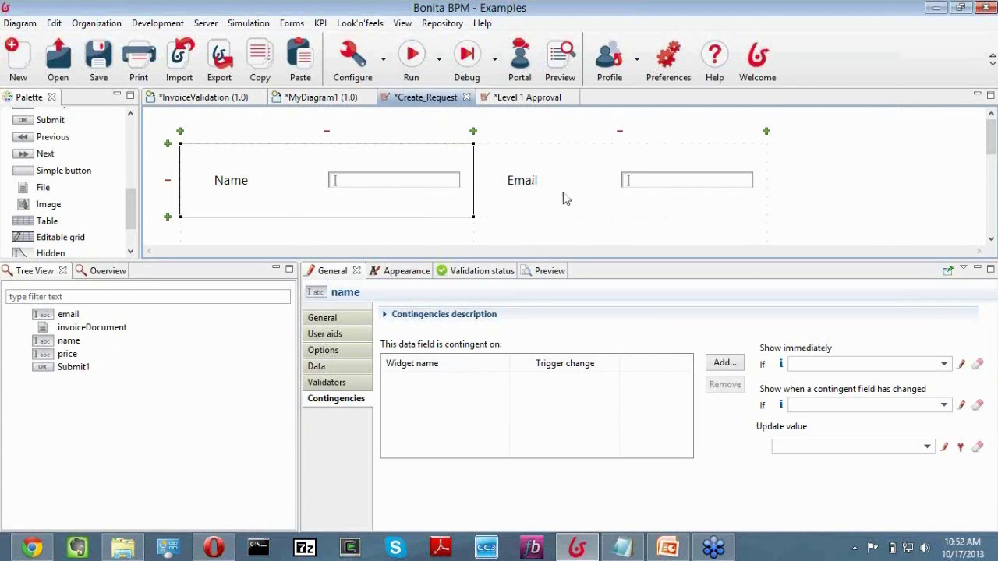
left_click(508, 180)
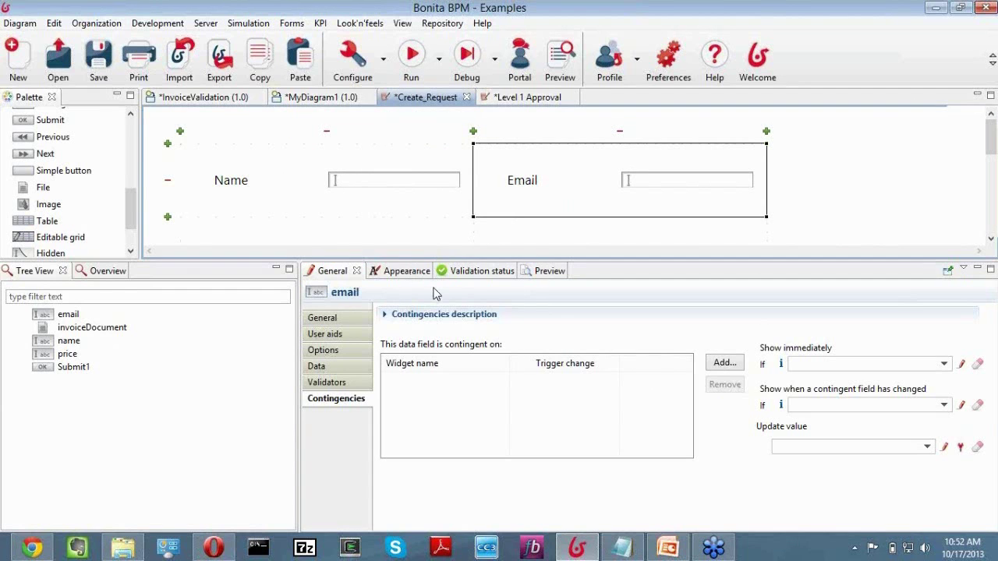
left_click(409, 272)
left_click(332, 273)
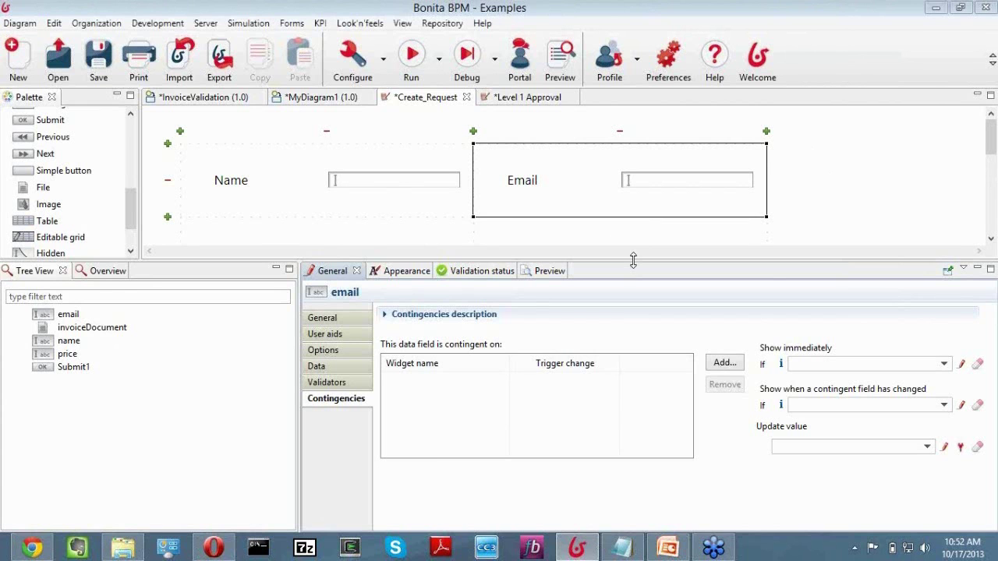
Switch to the InvoiceValidation diagram and enlarge it to show the rejection path.
left_click_drag(633, 261, 608, 355)
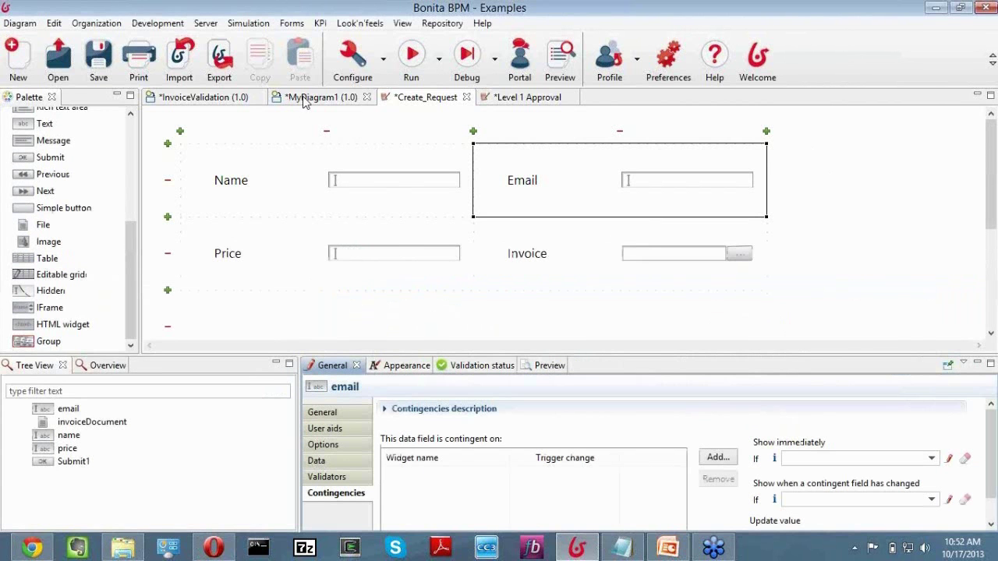
left_click(304, 99)
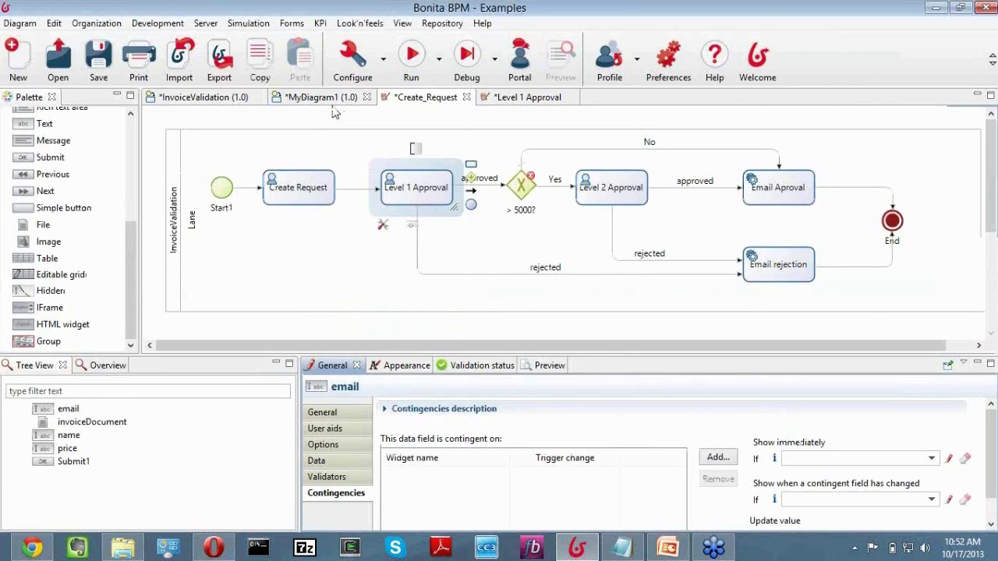
left_click(178, 97)
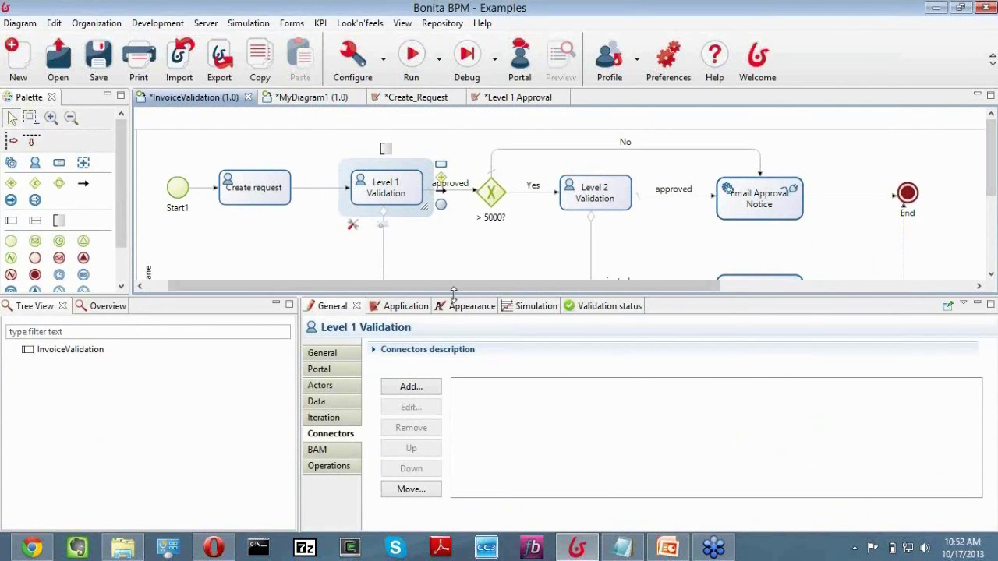
left_click_drag(453, 294, 286, 405)
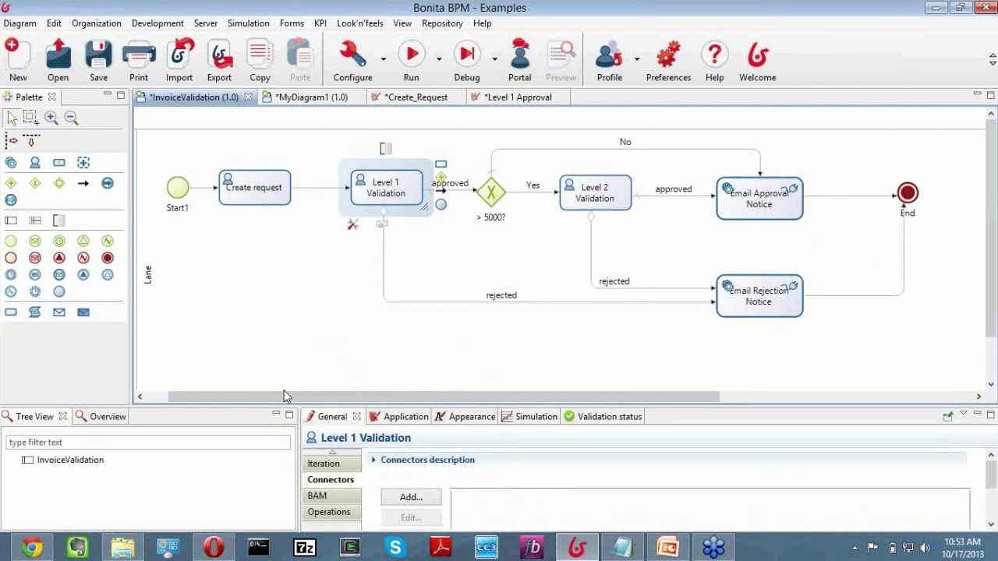
left_click(265, 347)
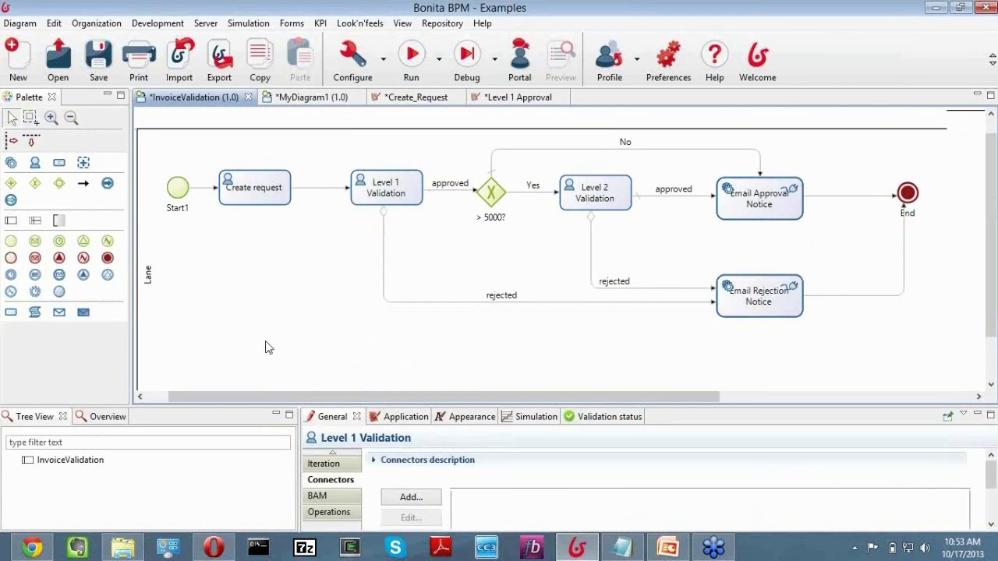
left_click_drag(263, 398, 200, 398)
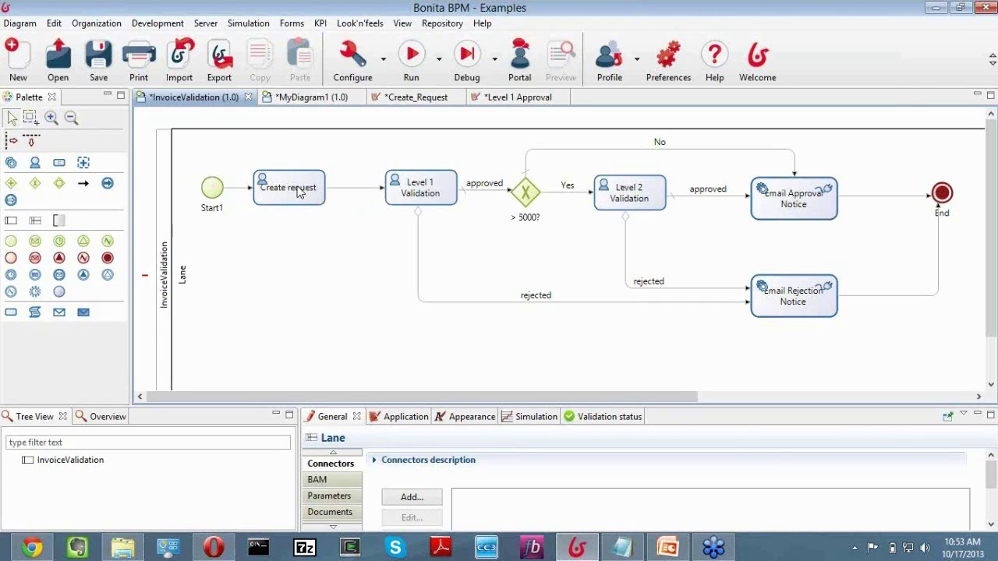
Inspect the Level 1, Level 2 and Create request tasks, then select Email Approval Notice.
left_click(421, 191)
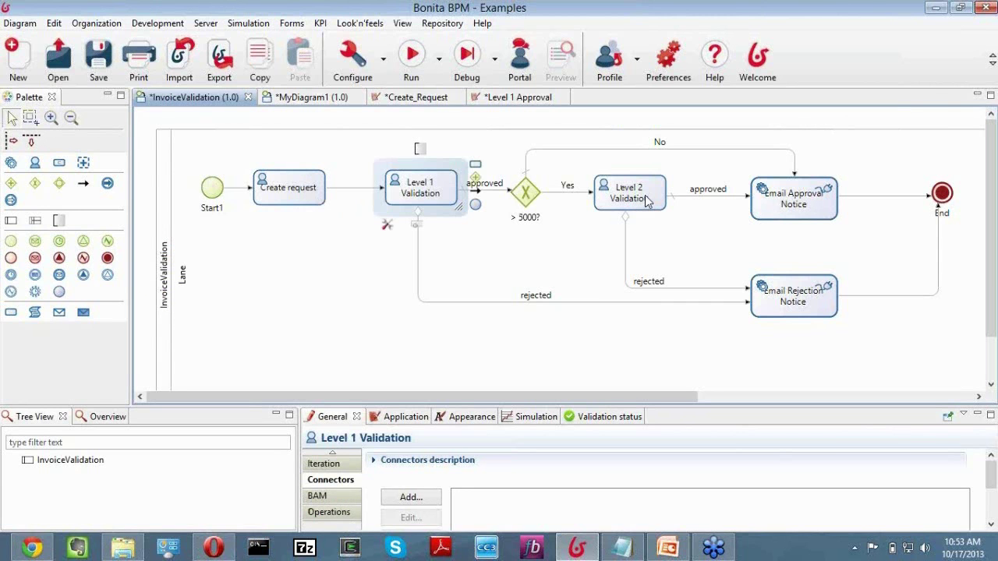
left_click(646, 201)
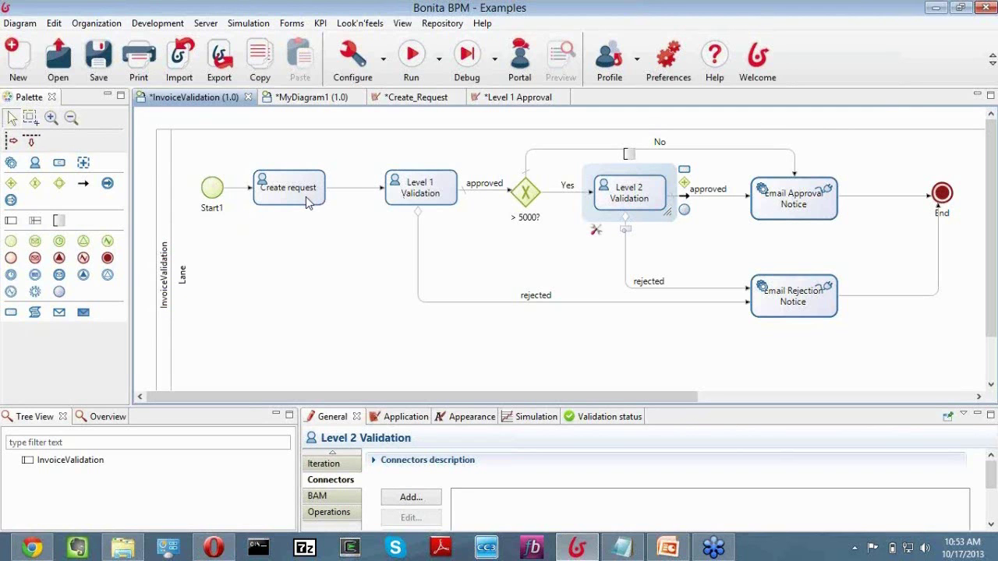
left_click(306, 197)
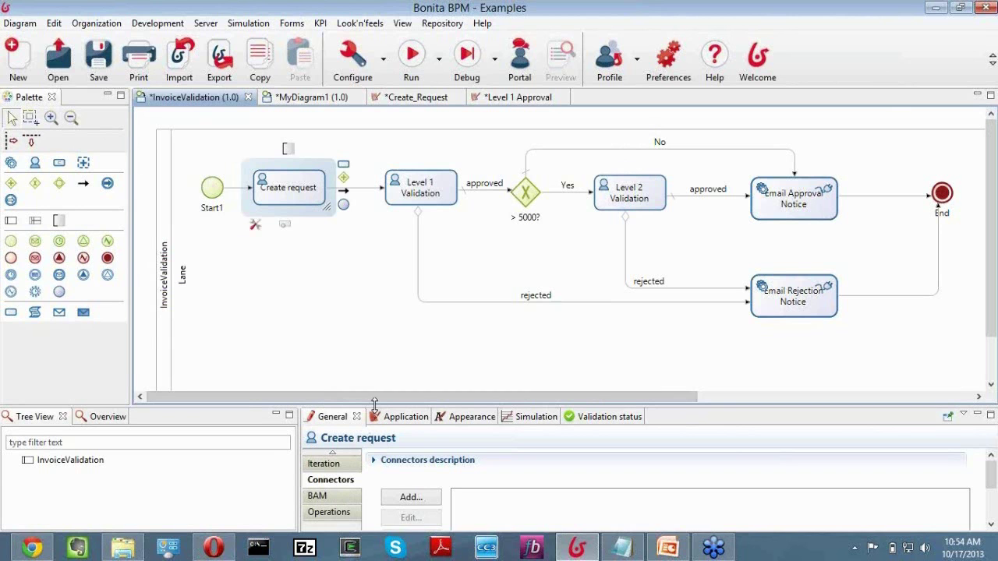
left_click_drag(374, 403, 374, 322)
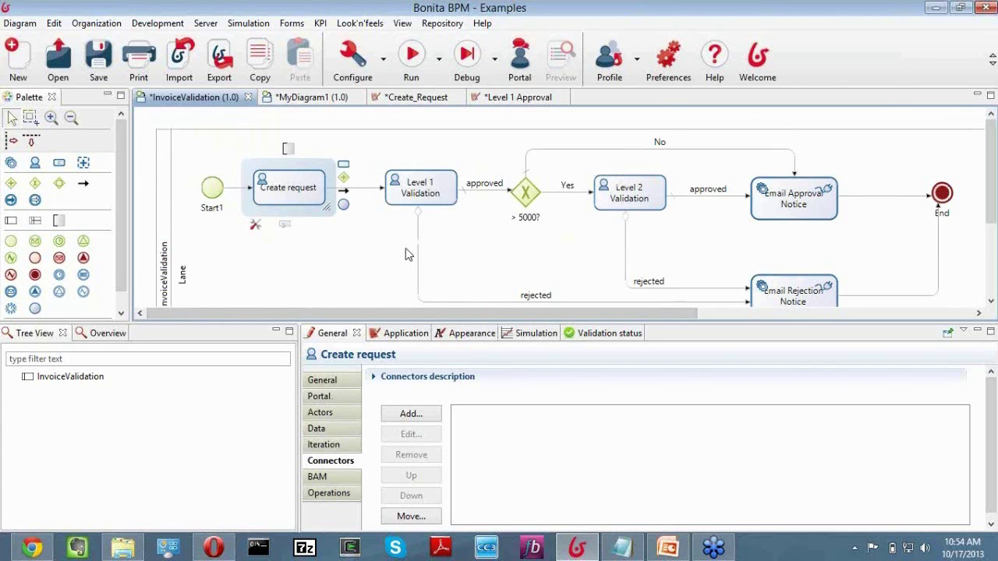
scroll(406, 250, "down", 1)
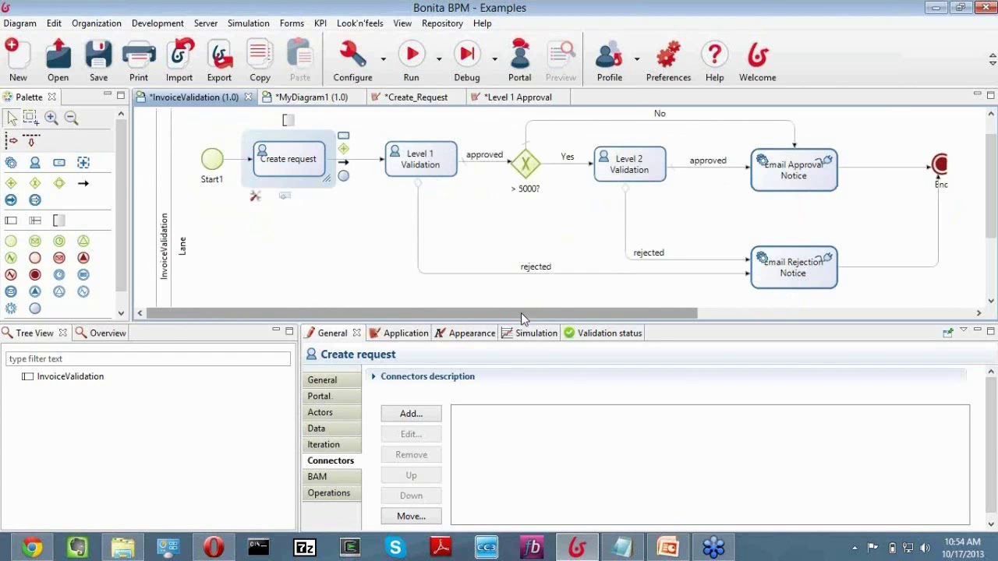
left_click_drag(521, 313, 570, 313)
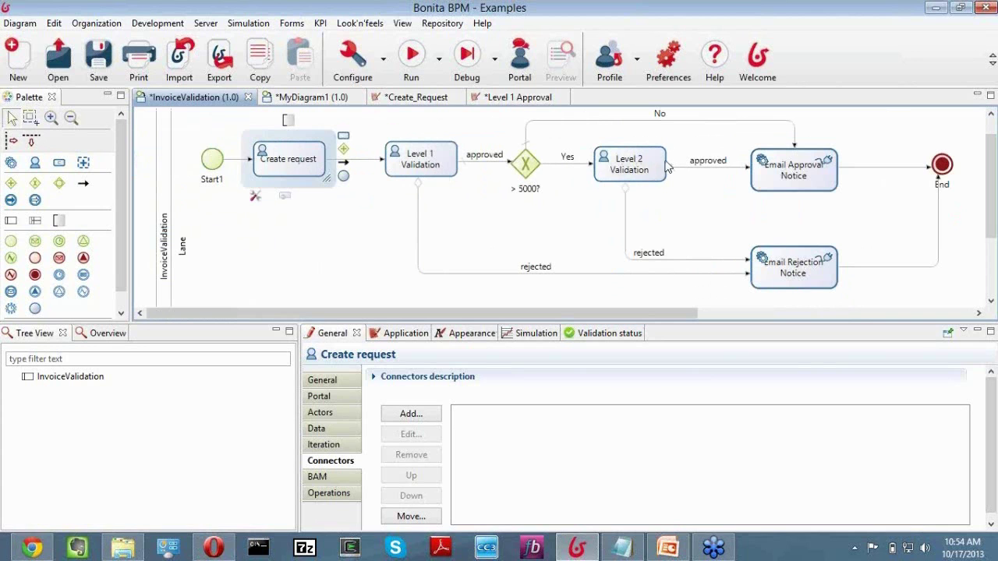
left_click(811, 175)
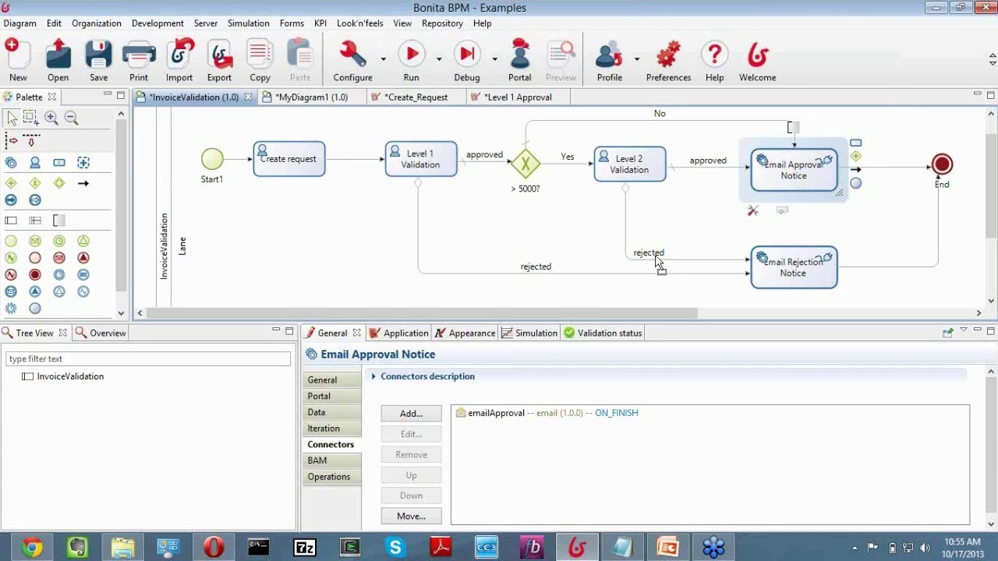
Scroll around the InvoiceValidation canvas to review the approval and rejection flows.
scroll(702, 317, "right", 3)
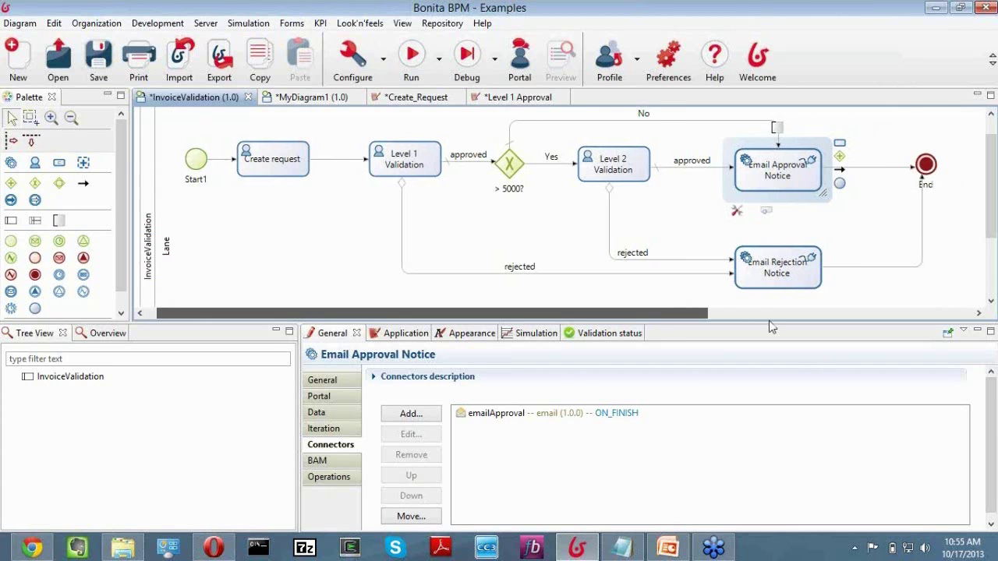
scroll(659, 317, "left", 3)
scroll(503, 265, "up", 1)
scroll(527, 253, "down", 1)
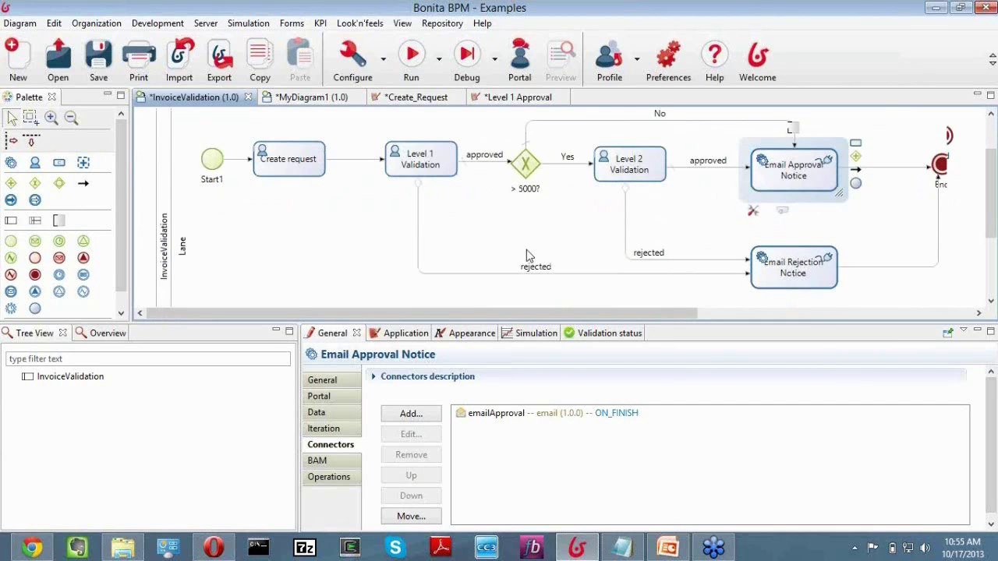
scroll(525, 252, "up", 1)
scroll(524, 249, "down", 1)
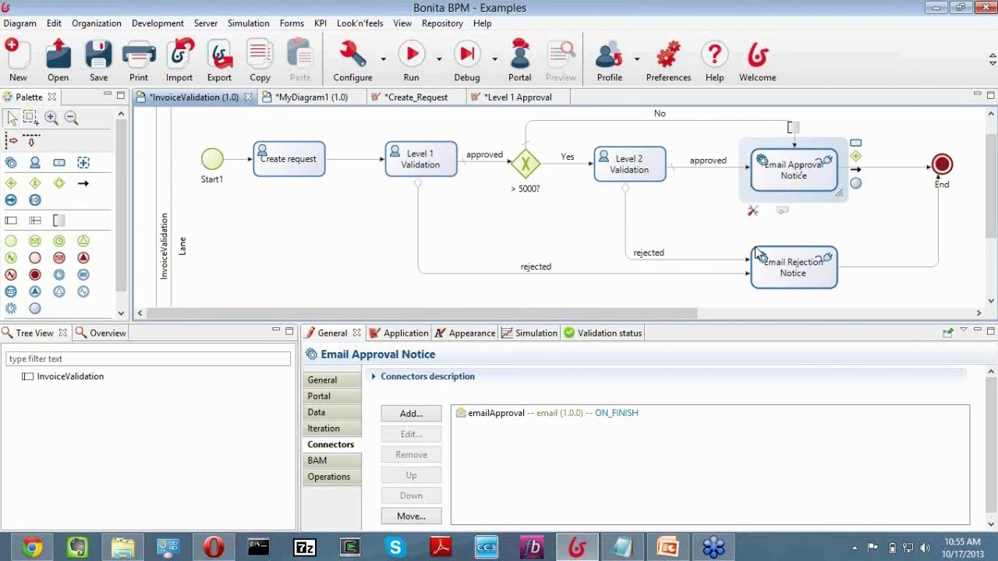
scroll(728, 254, "down", 2)
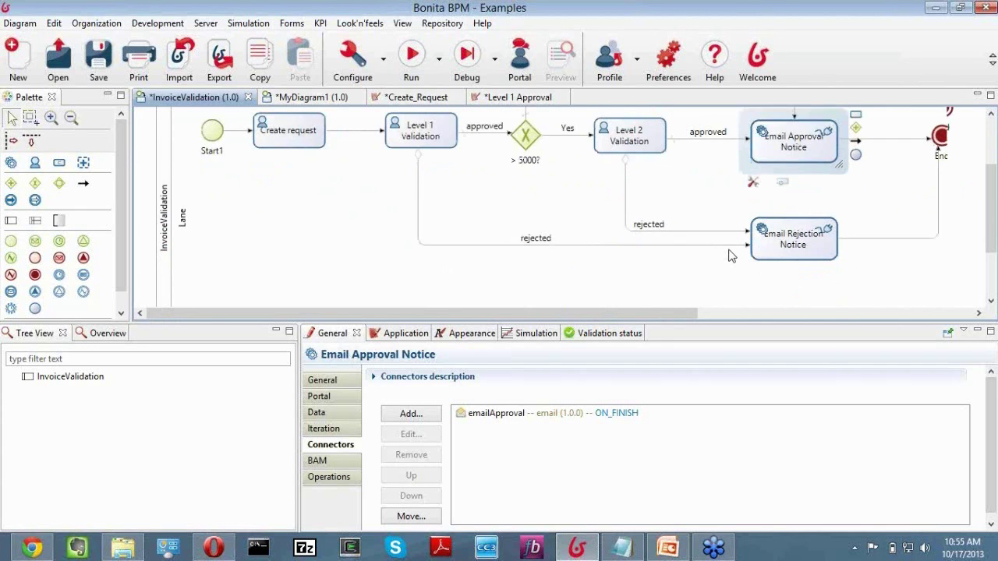
scroll(730, 256, "up", 3)
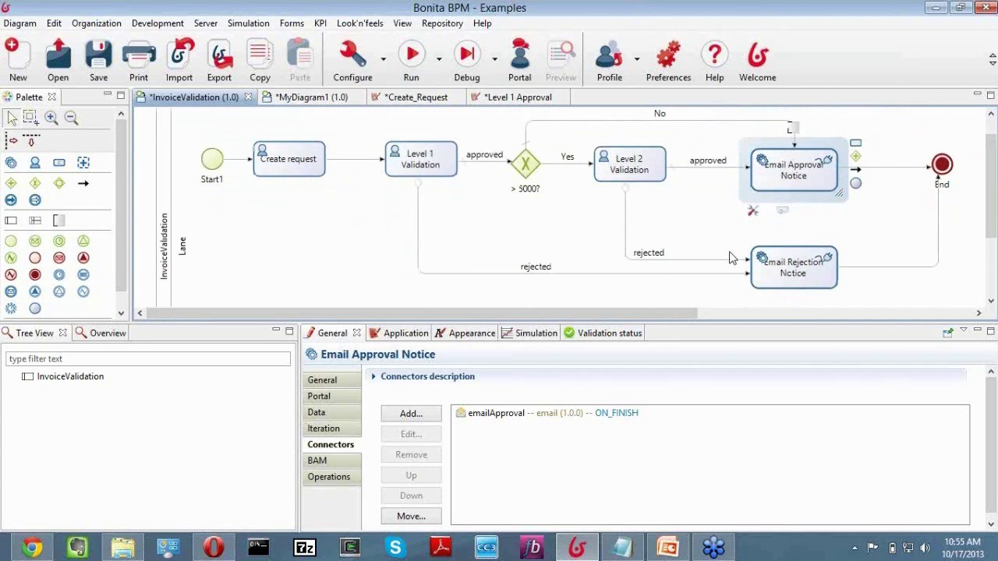
scroll(733, 260, "down", 1)
scroll(739, 266, "down", 1)
scroll(739, 265, "up", 1)
scroll(739, 264, "down", 1)
scroll(737, 263, "up", 1)
scroll(736, 261, "up", 1)
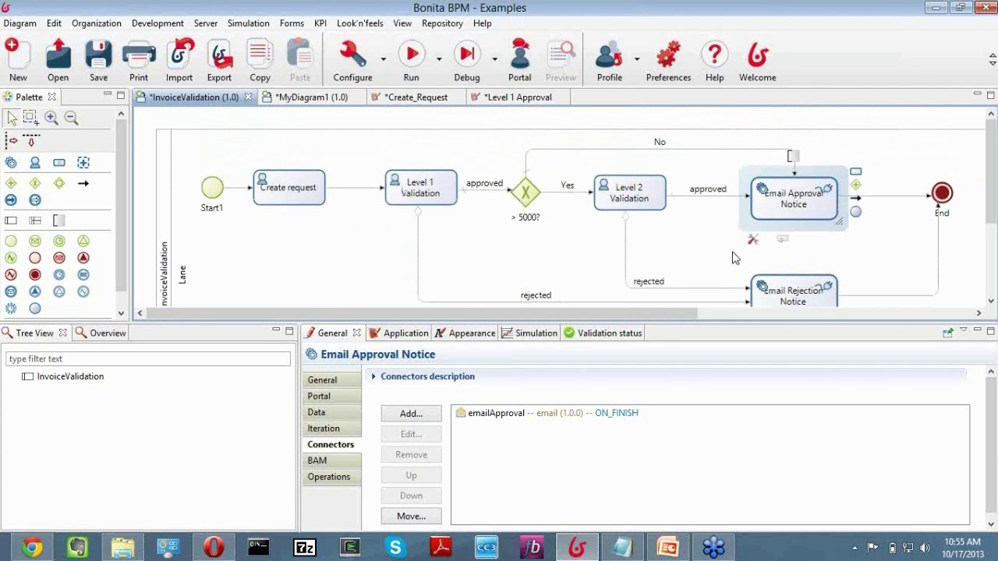
scroll(732, 257, "down", 1)
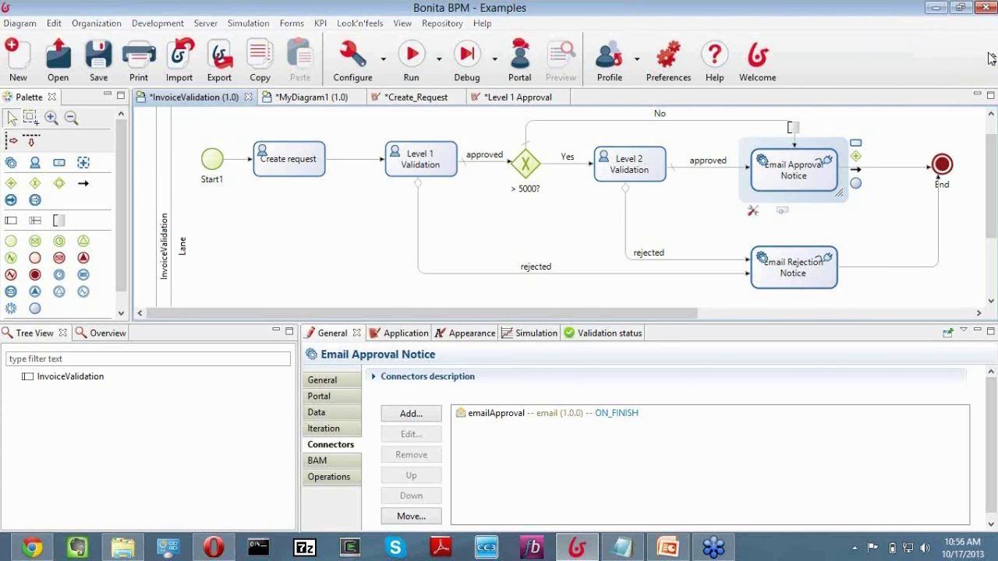
Describe the Create request task as 'Create the request' and review its Portal and Data sections.
left_click(298, 162)
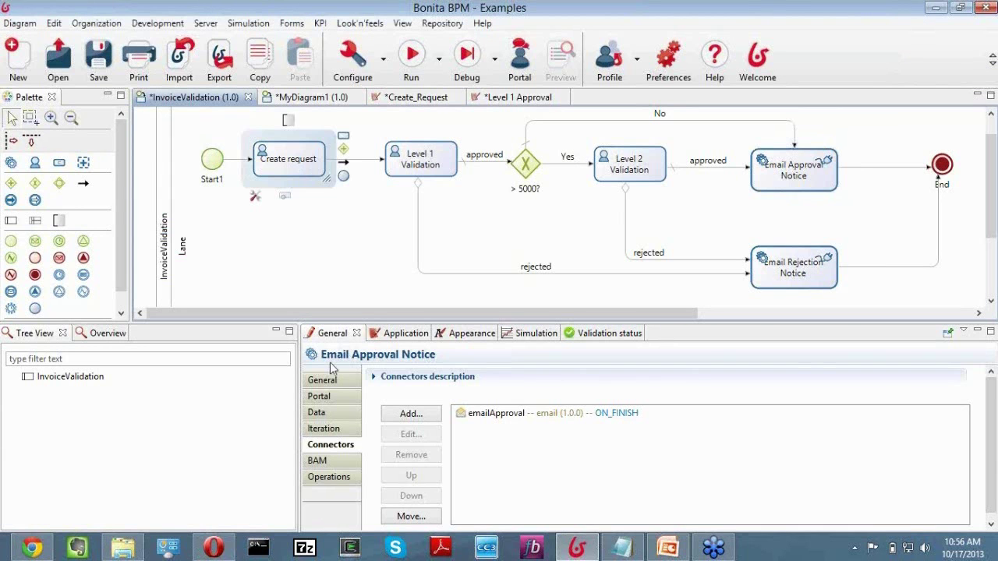
left_click(465, 446)
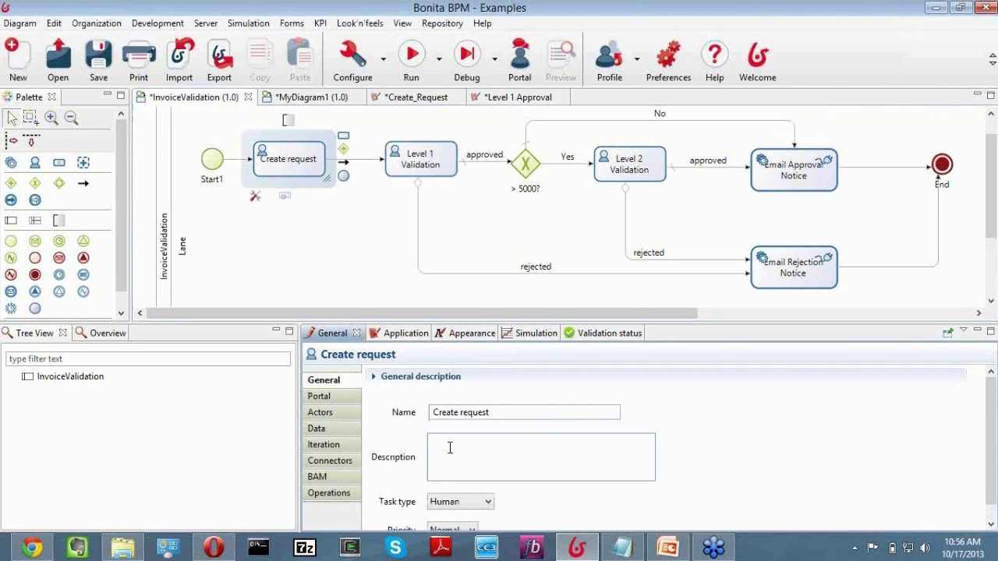
type("Create the request")
left_click(320, 397)
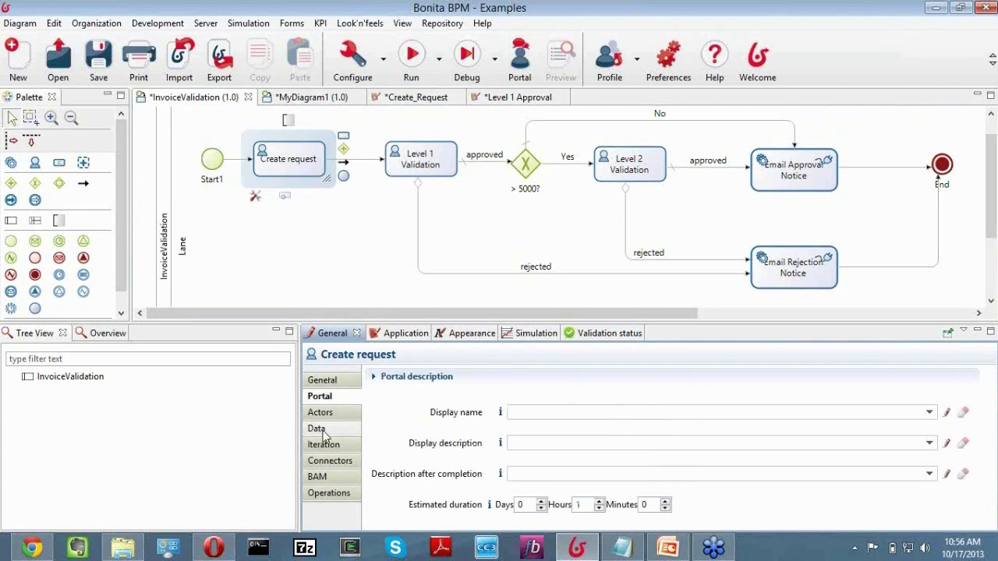
left_click(321, 431)
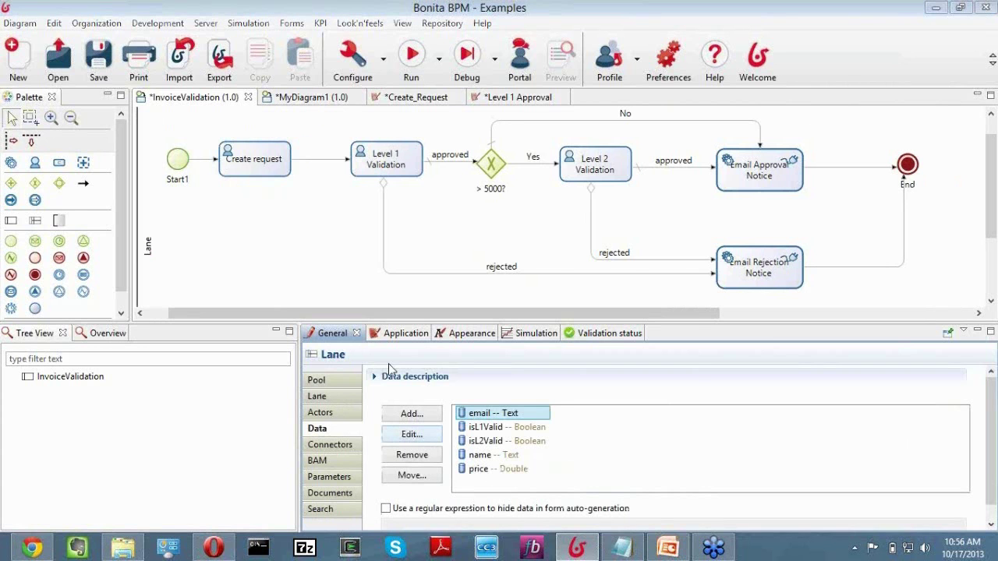
left_click(412, 434)
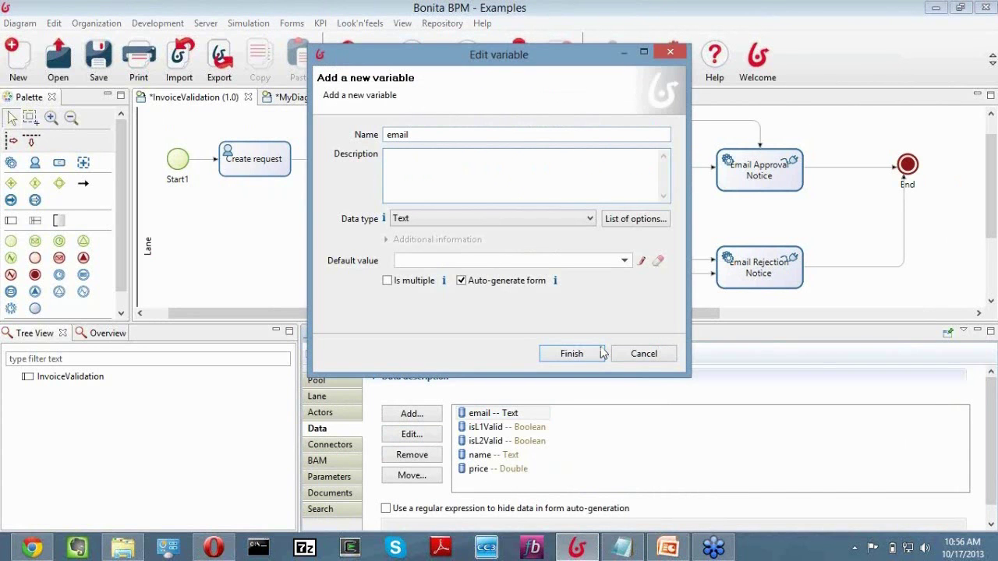
left_click(646, 355)
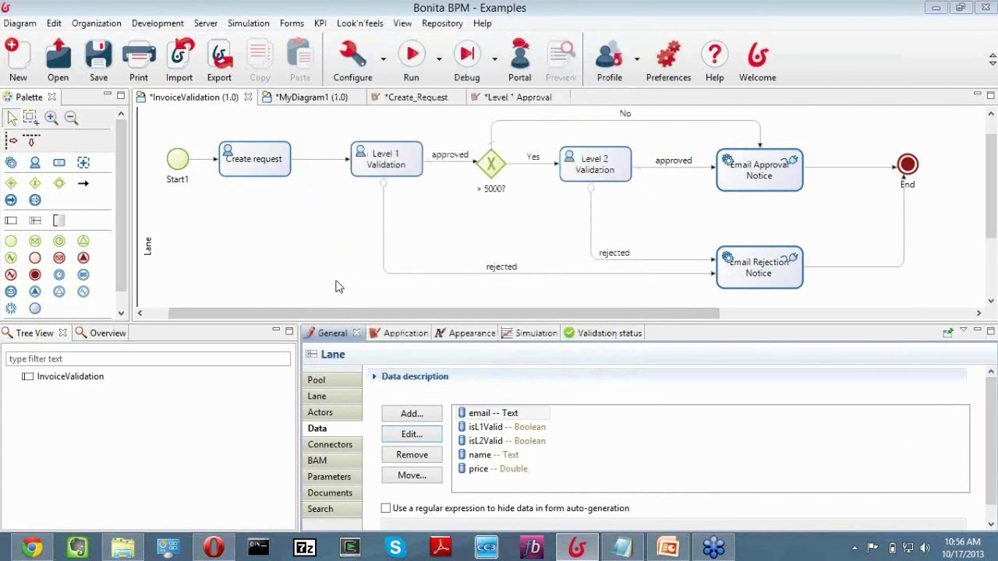
left_click_drag(316, 313, 242, 308)
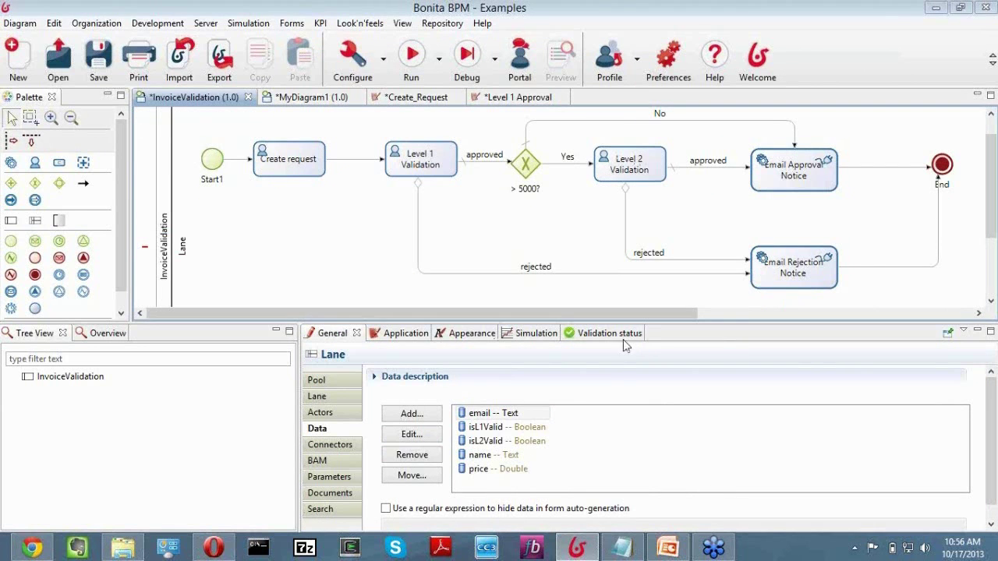
left_click(33, 26)
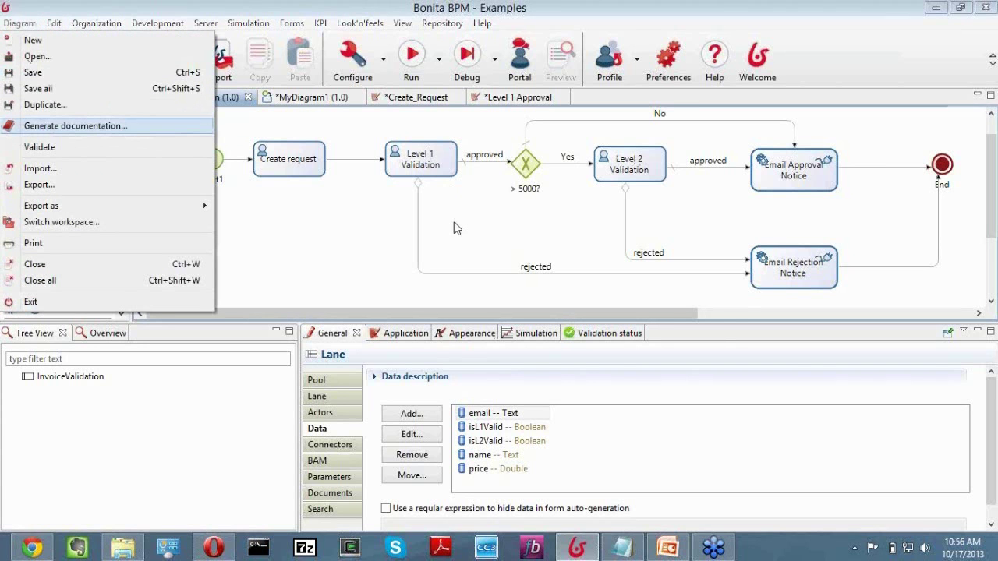
Generate pdf-format process documentation with target file C:\tmp\InvoiceValidation.pdf.
key("Return")
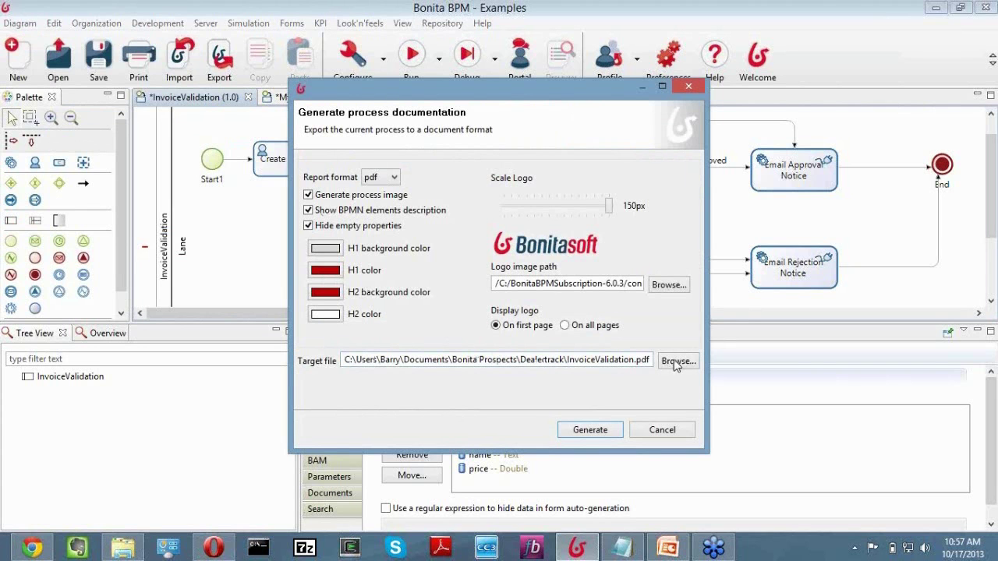
left_click(345, 264)
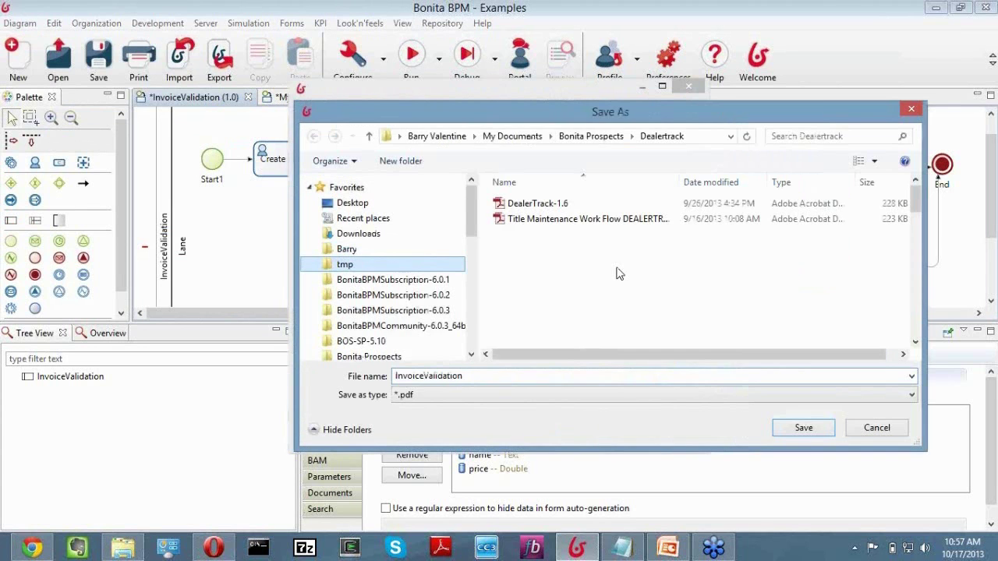
left_click(806, 437)
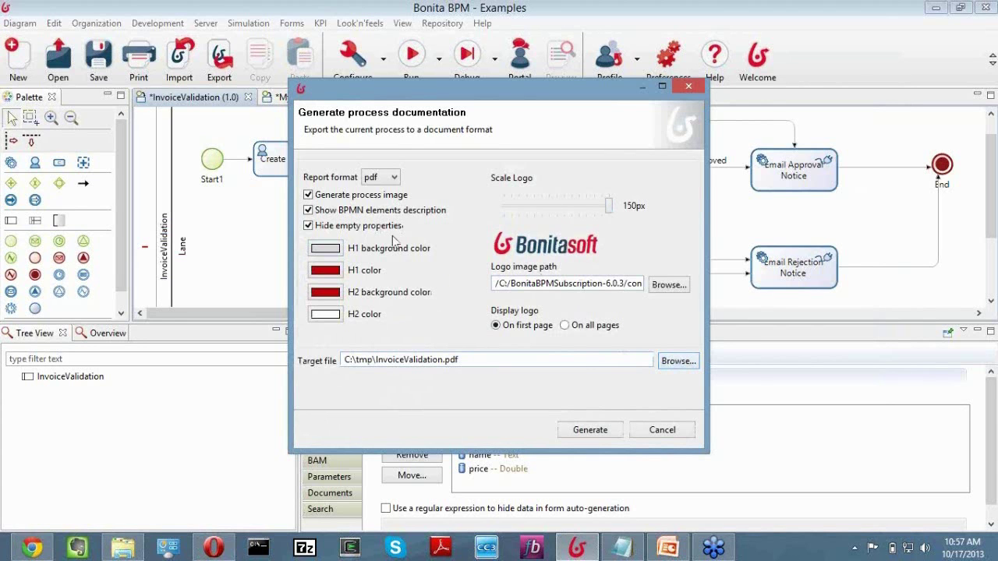
left_click(396, 178)
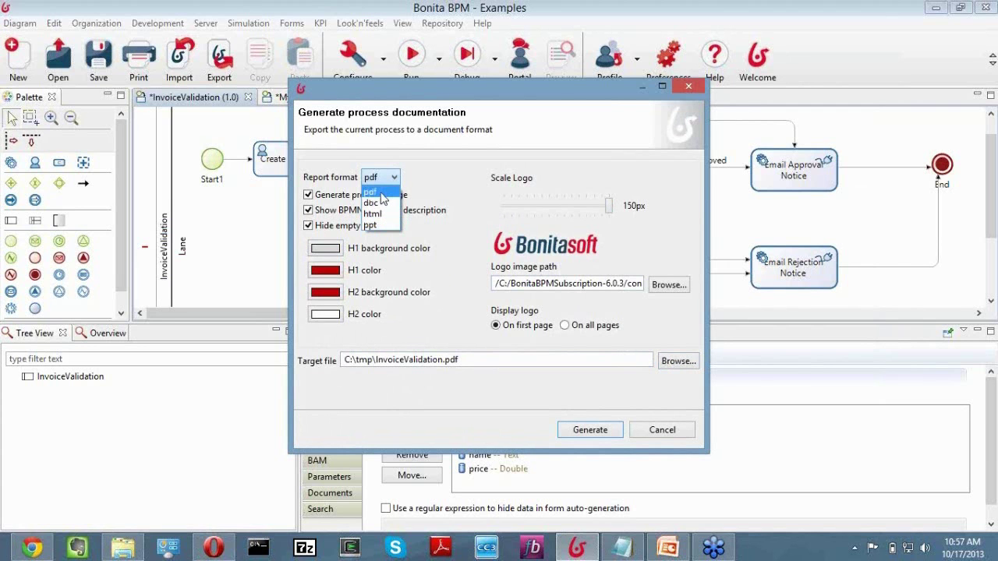
left_click(381, 193)
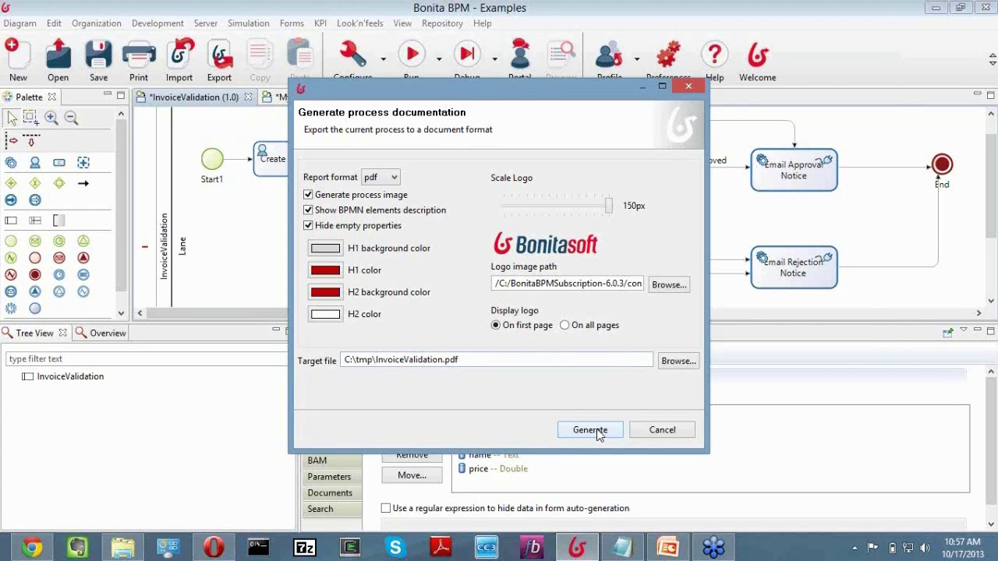
left_click(597, 429)
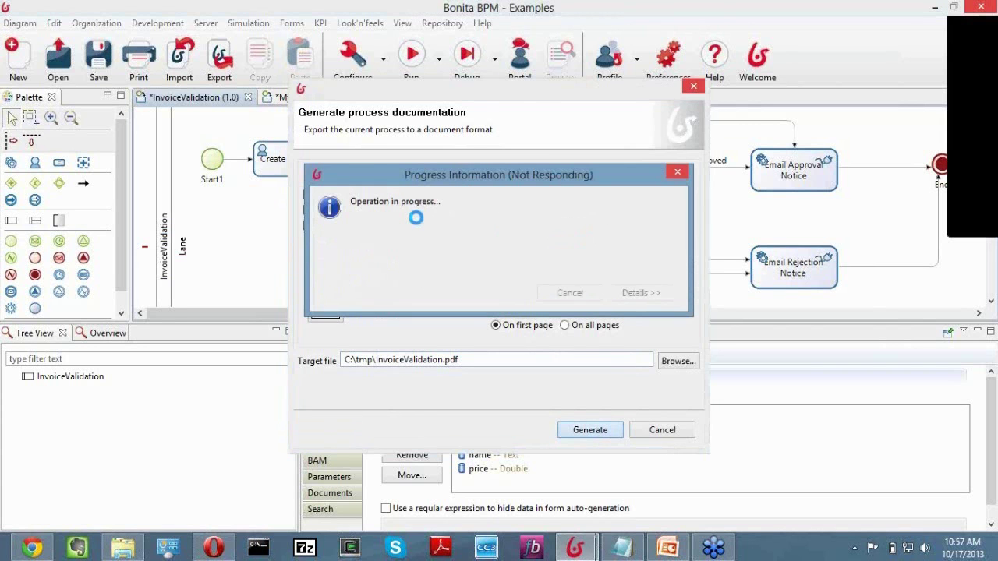
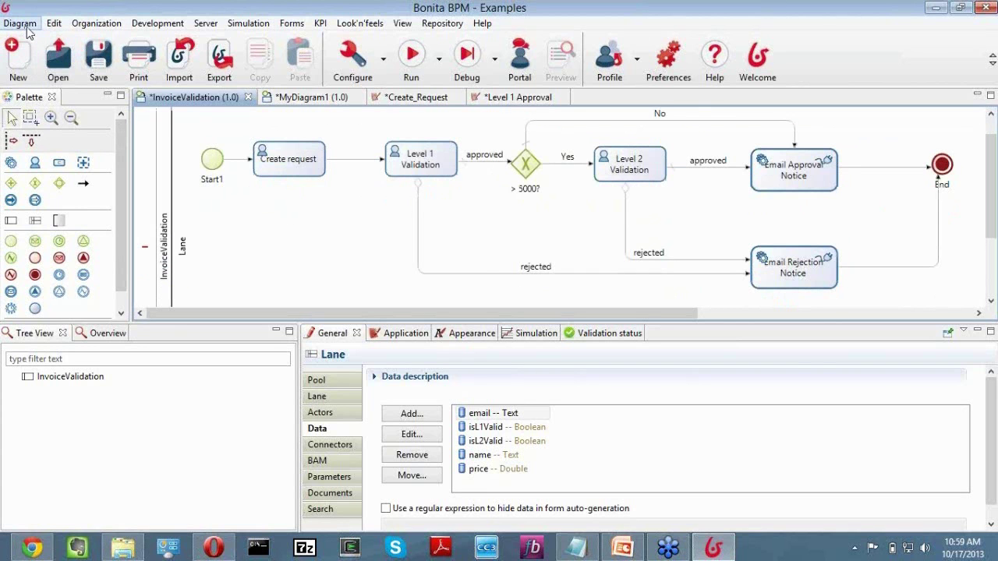
left_click(26, 26)
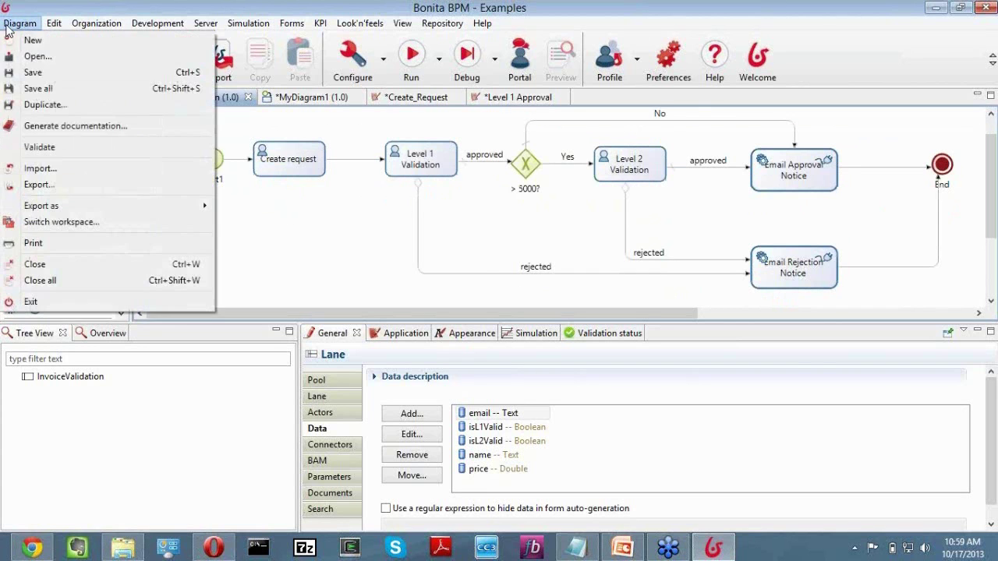
left_click(60, 164)
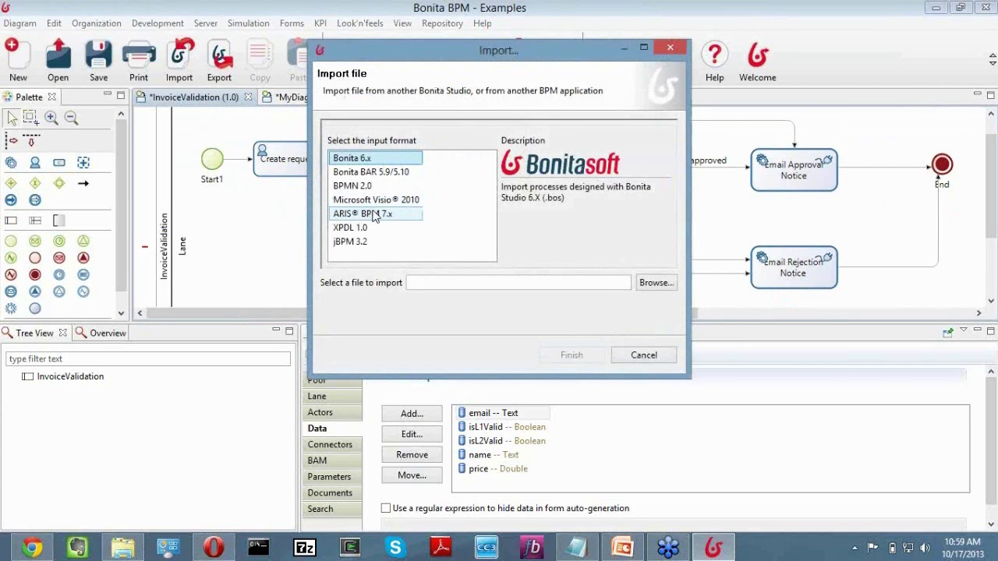
left_click(384, 173)
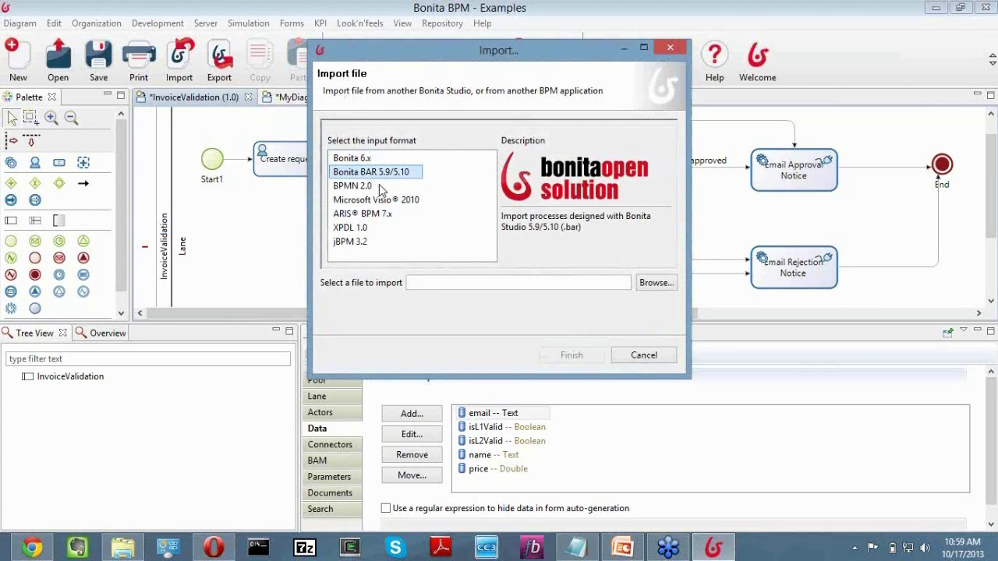
left_click(360, 188)
left_click(365, 201)
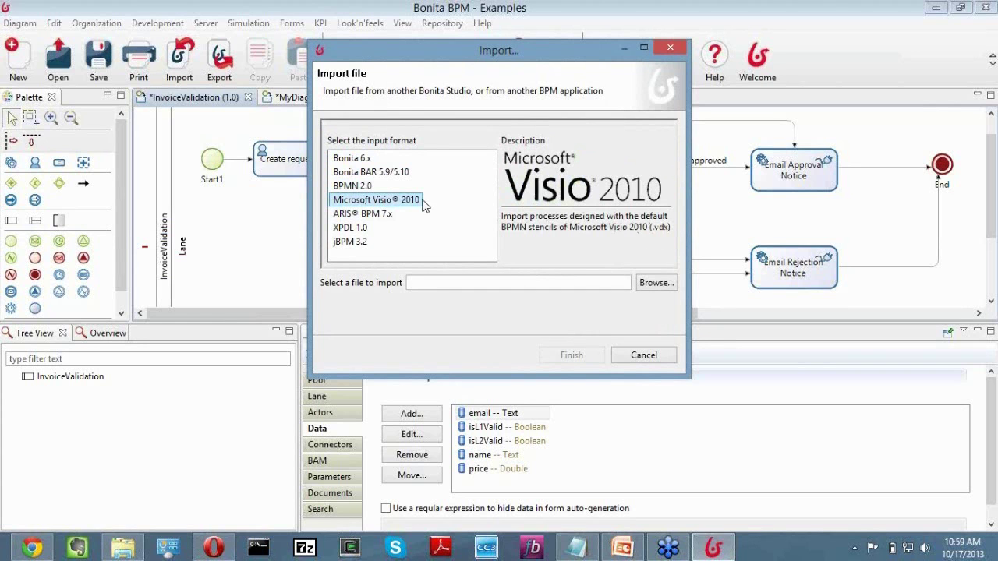
left_click(364, 189)
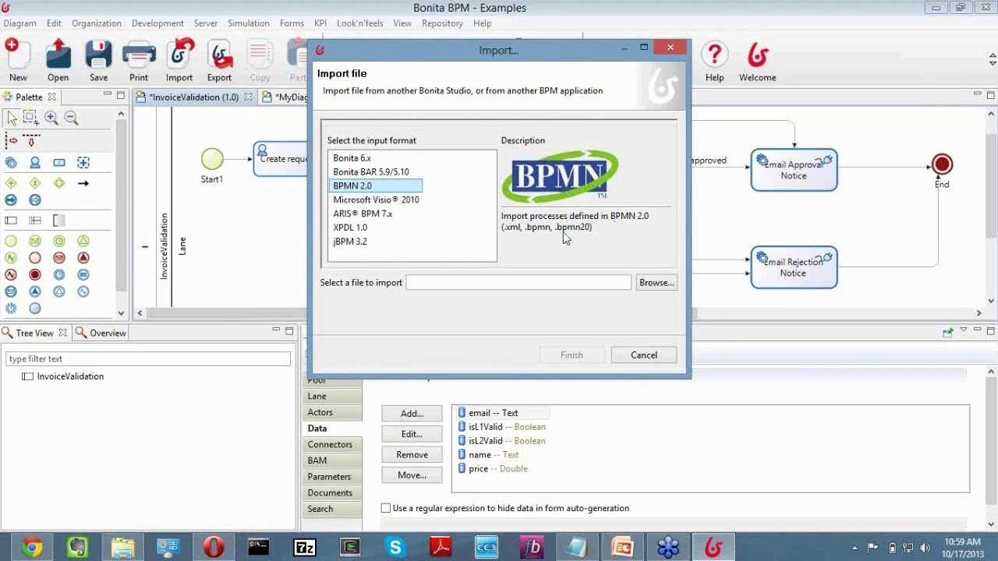
left_click(353, 216)
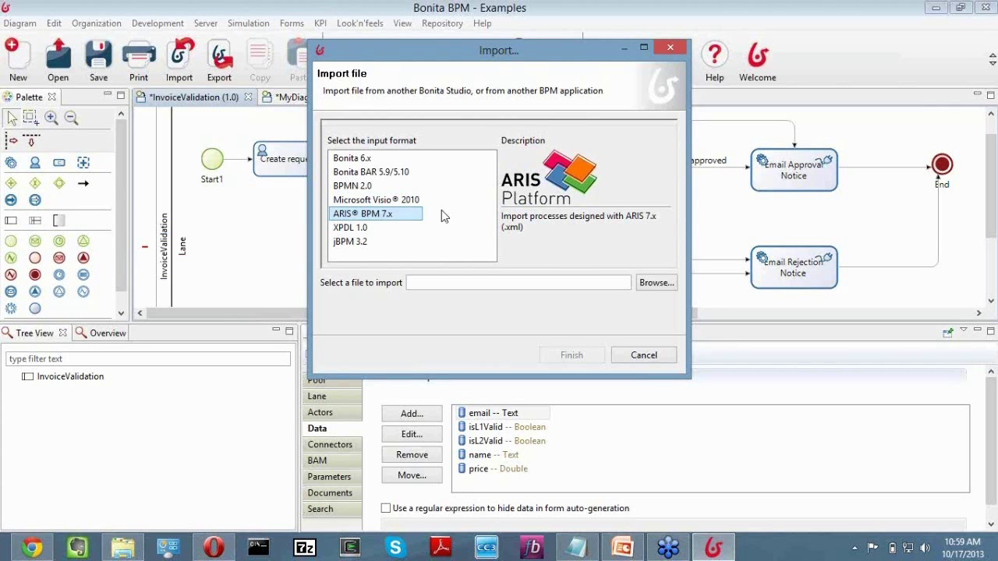
left_click(371, 229)
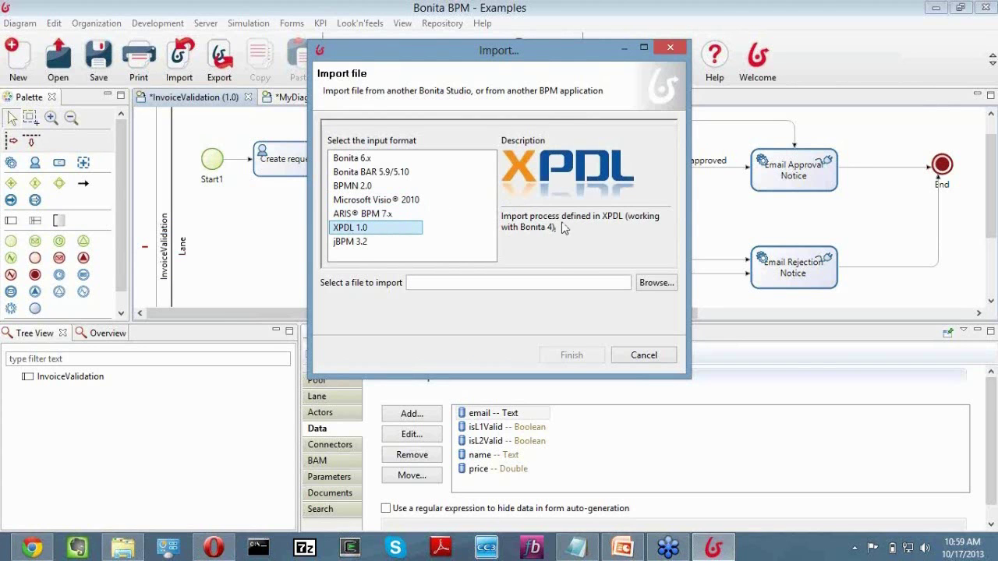
left_click(358, 243)
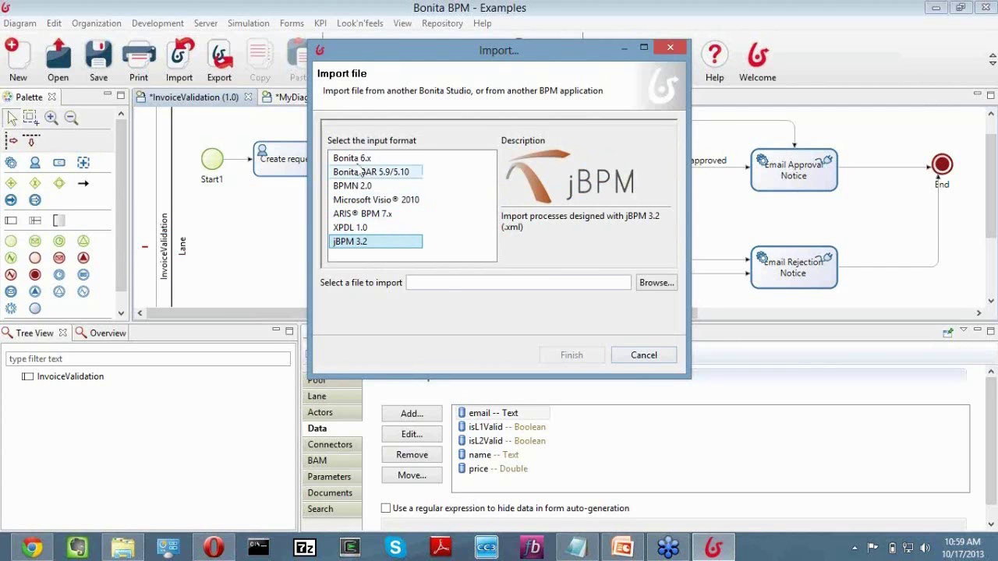
left_click(644, 356)
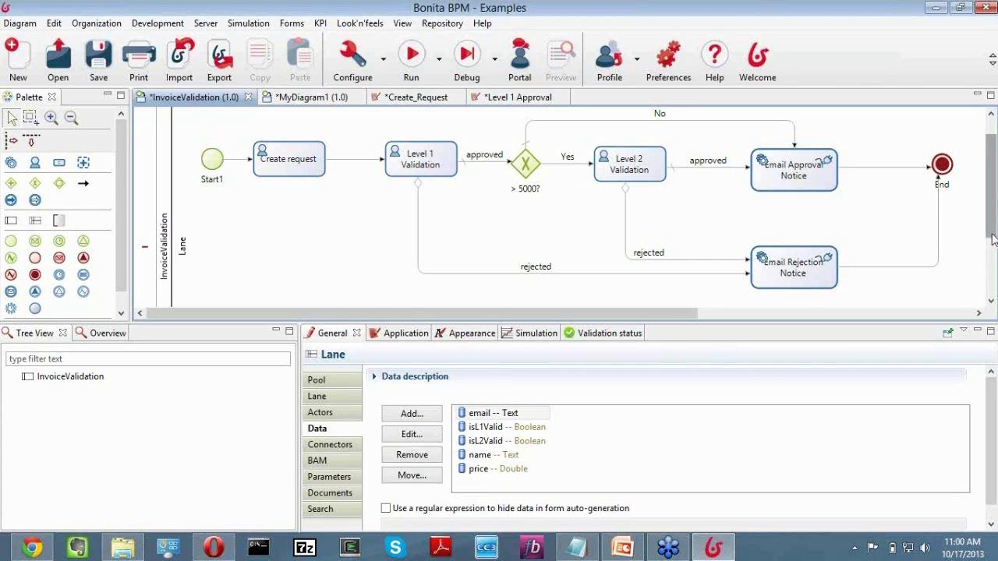
Open InvoiceValidation (1.0)'s Local configuration to see the Actor mapping of Requestor, Level1Approver and Level2Approver.
left_click_drag(992, 238, 992, 202)
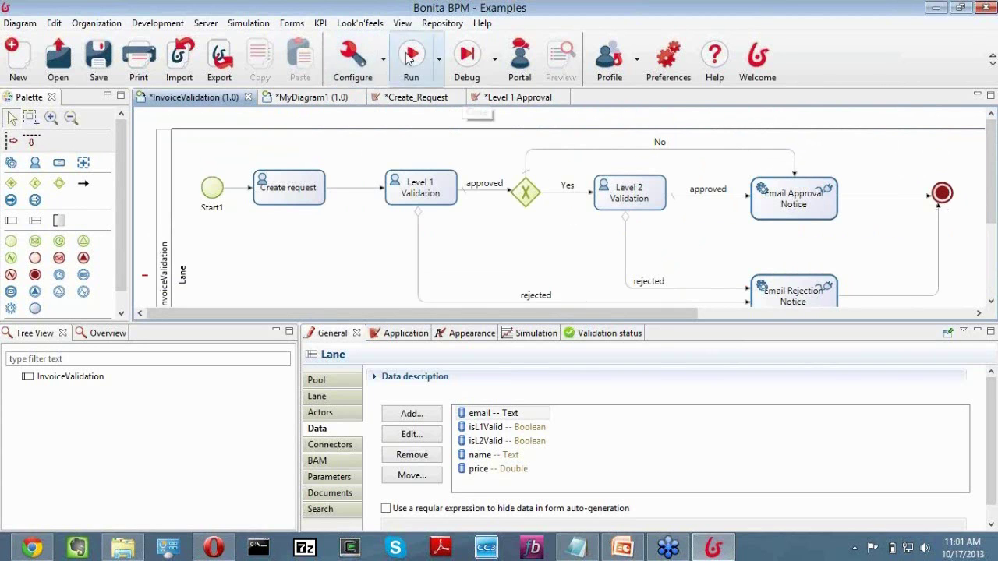
left_click(383, 60)
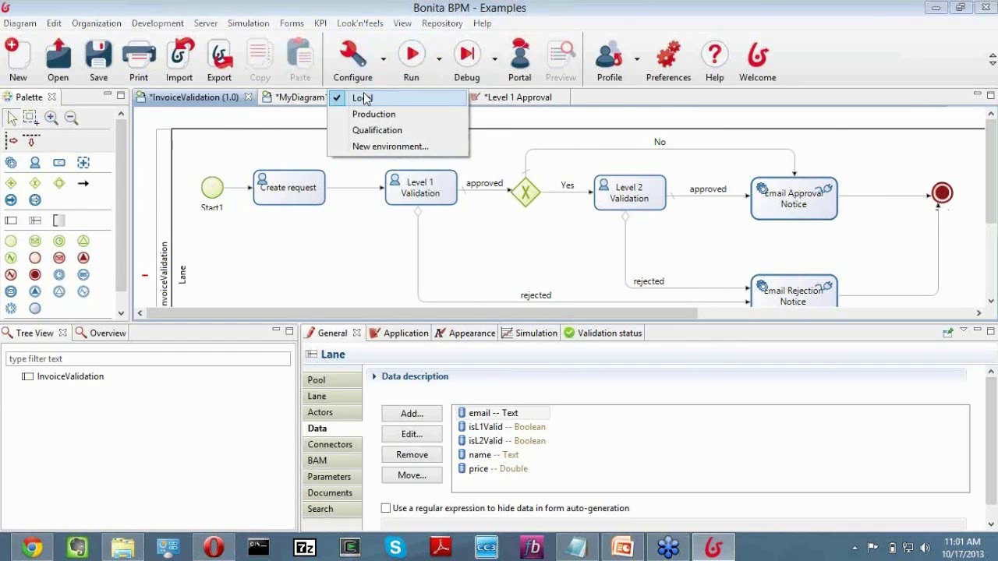
left_click(363, 98)
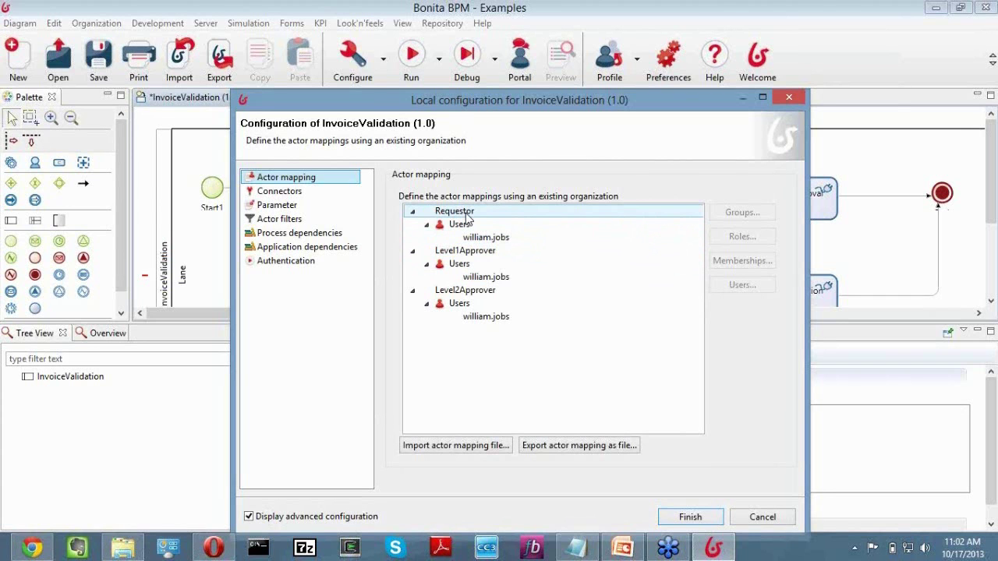
Inspect the Requestor actor's user mapping twice in Local configuration, cancelling each time without changes.
left_click(649, 224)
left_click(762, 517)
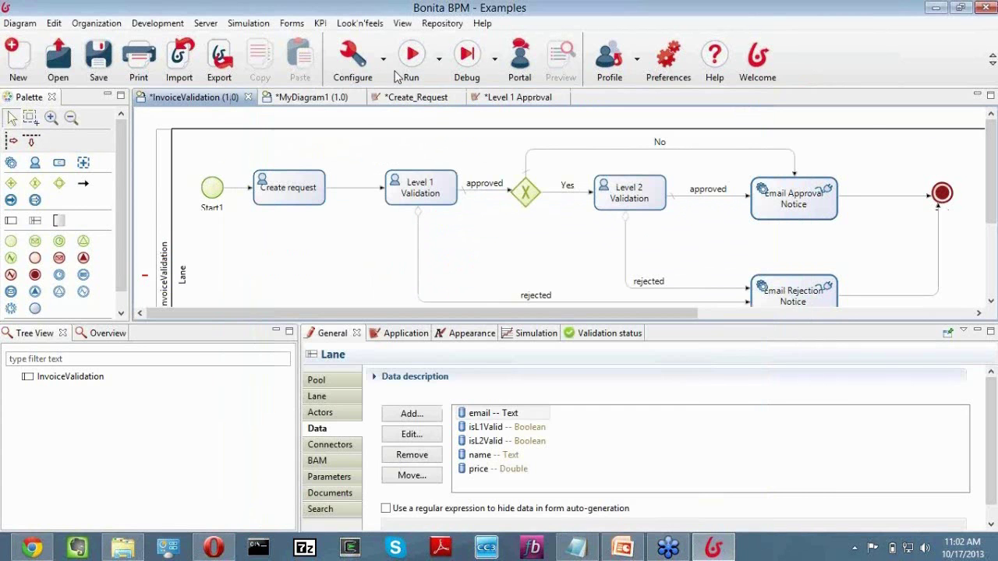
left_click(383, 58)
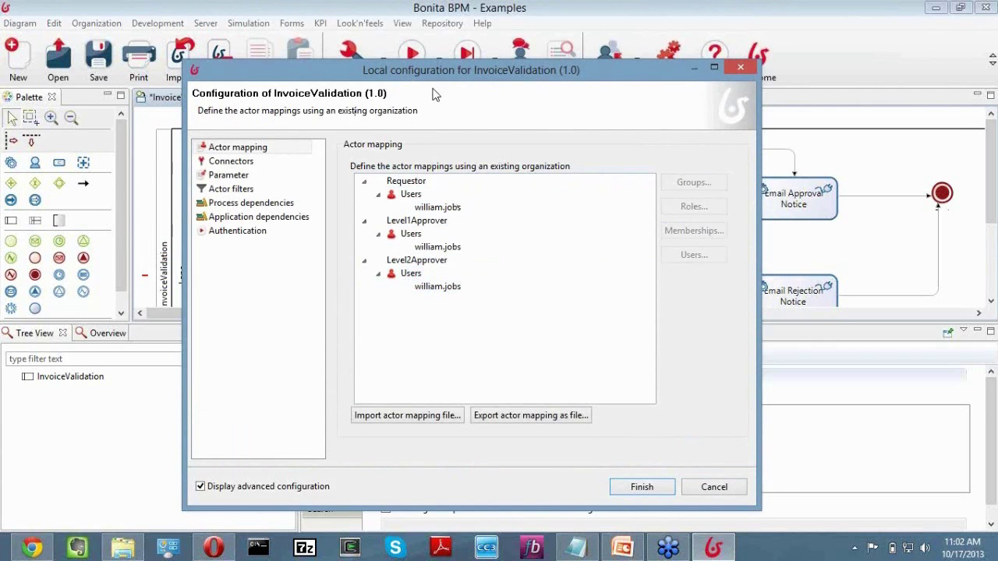
left_click_drag(442, 75, 445, 75)
left_click_drag(571, 96, 447, 101)
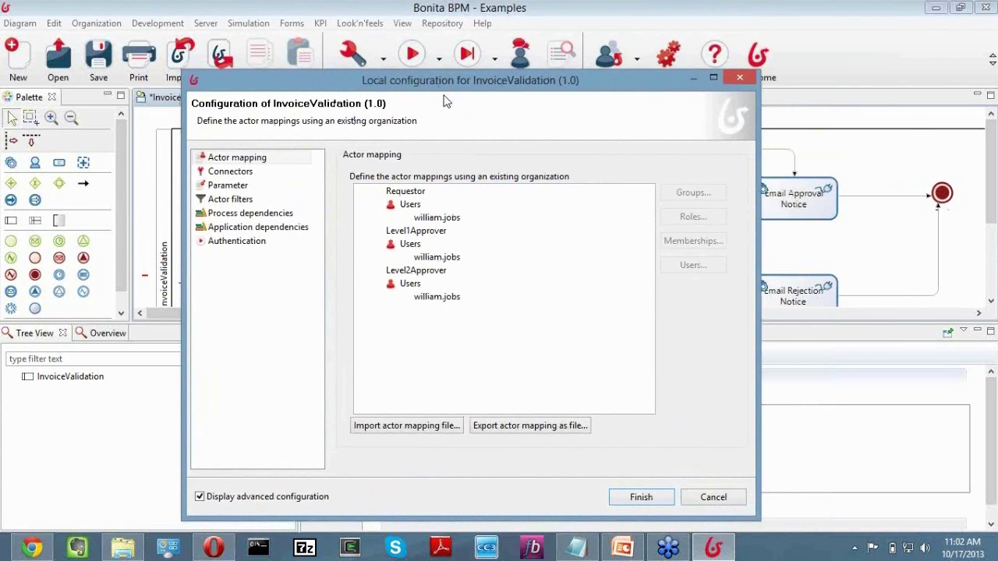
left_click(406, 193)
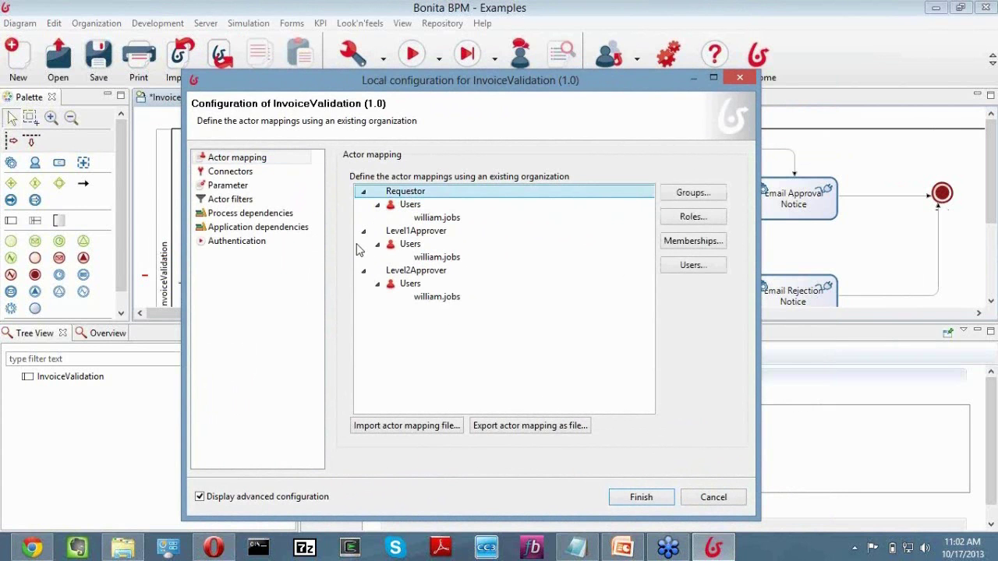
left_click(734, 498)
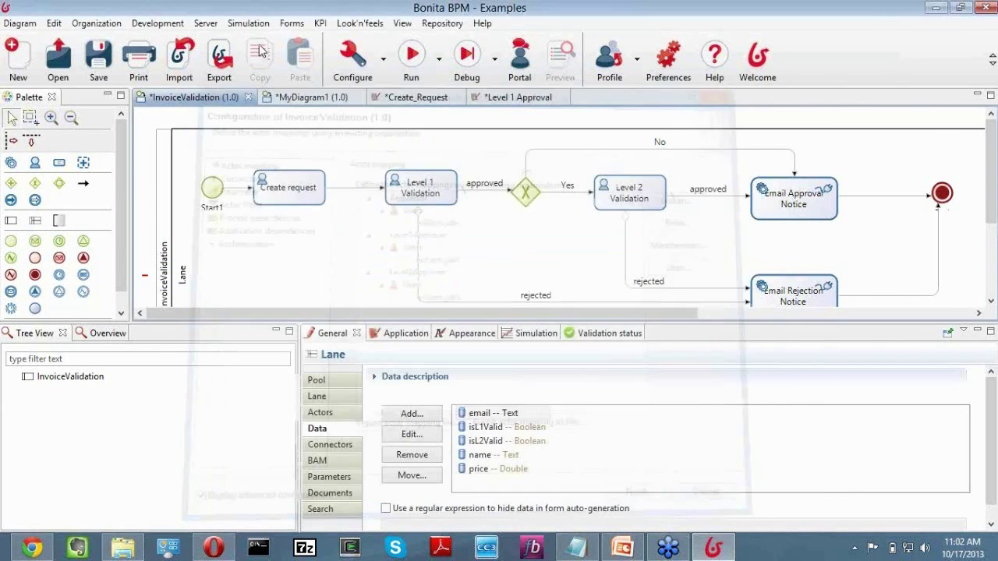
In Organization > Manage, select the ACME organization and continue to its groups.
left_click(96, 23)
left_click(103, 37)
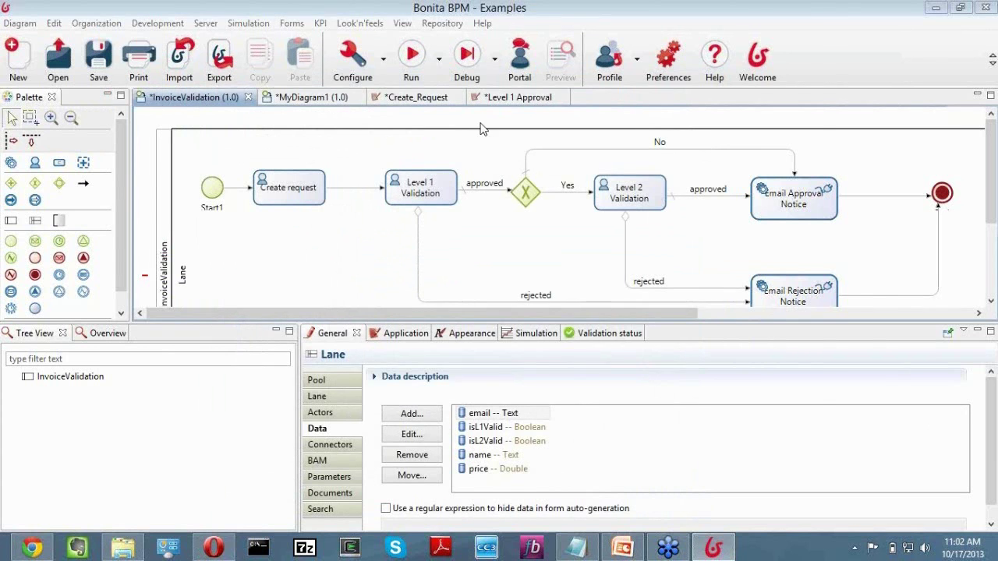
left_click(224, 112)
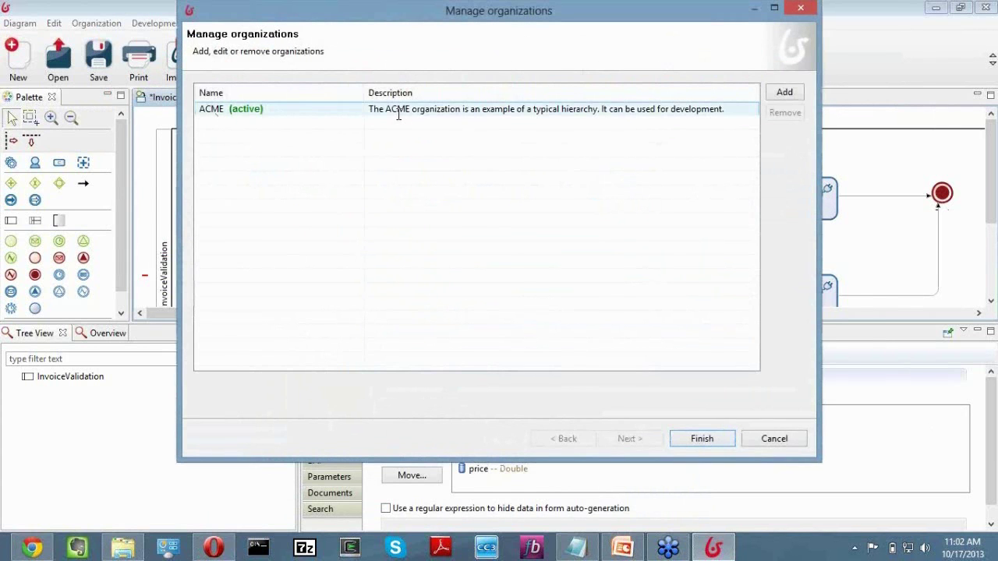
left_click(398, 114)
left_click(236, 109)
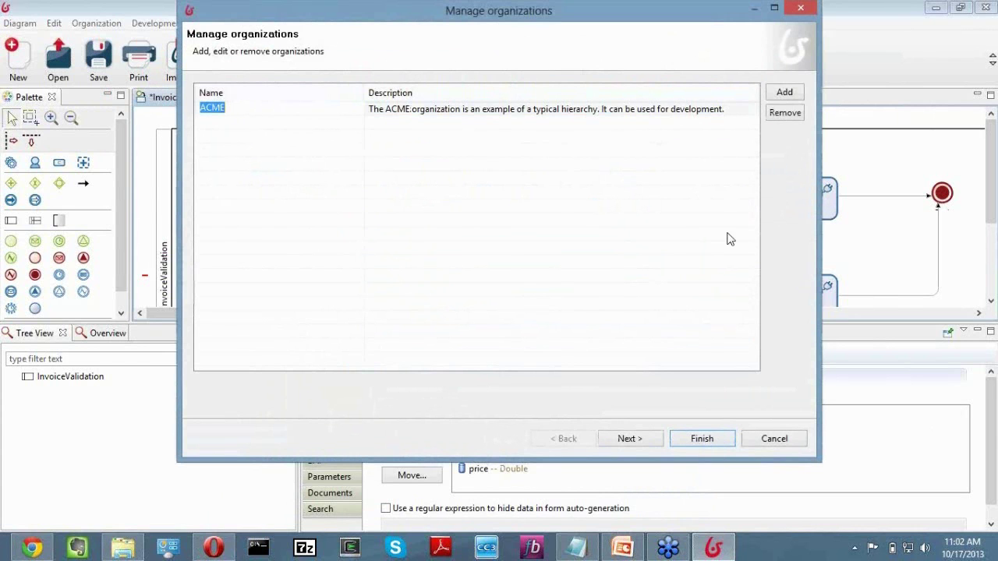
left_click(645, 439)
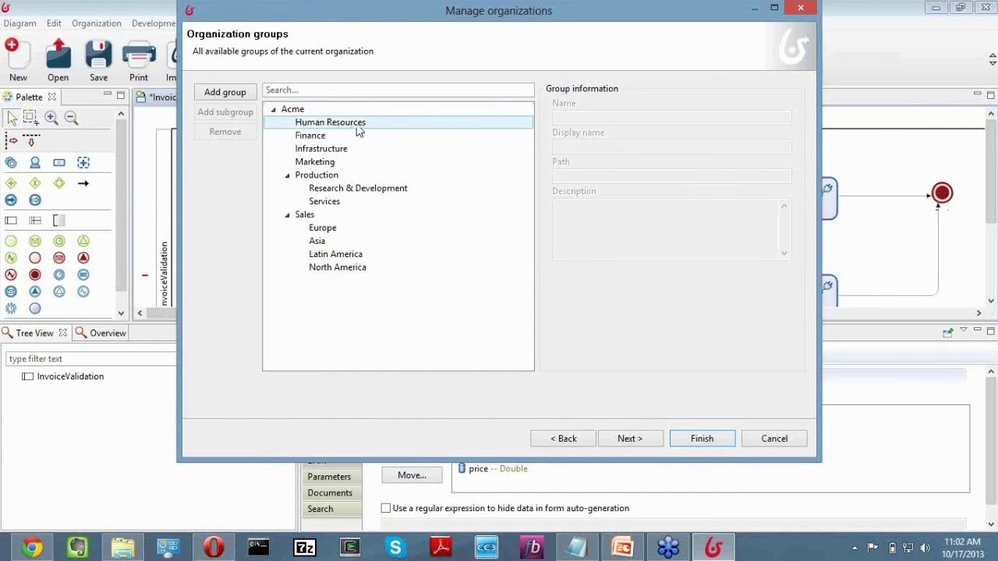
Review the Finance, Infrastructure, Marketing, Production, Research & Development and Services groups' details.
left_click(319, 139)
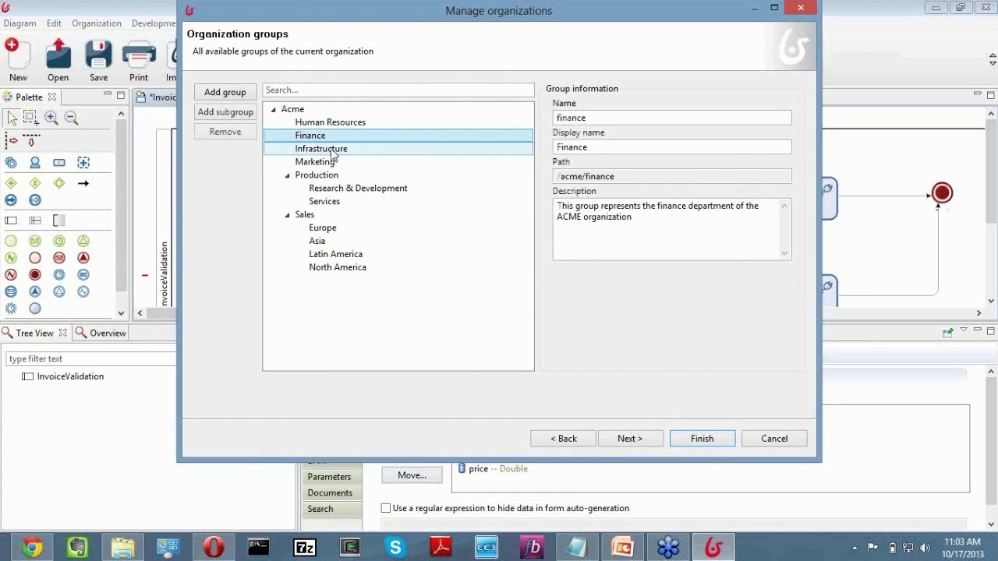
left_click(334, 152)
left_click(334, 163)
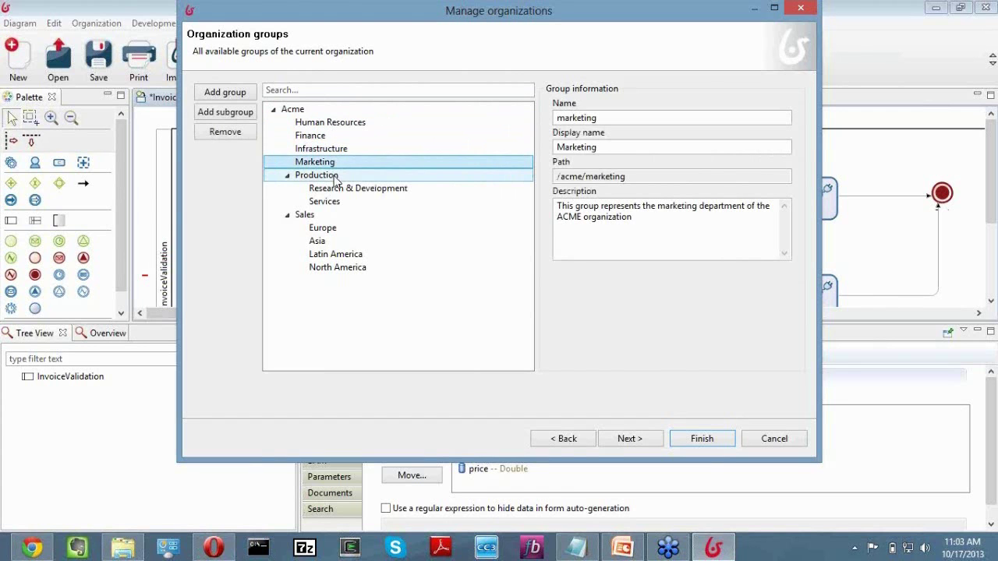
left_click(336, 175)
left_click(340, 187)
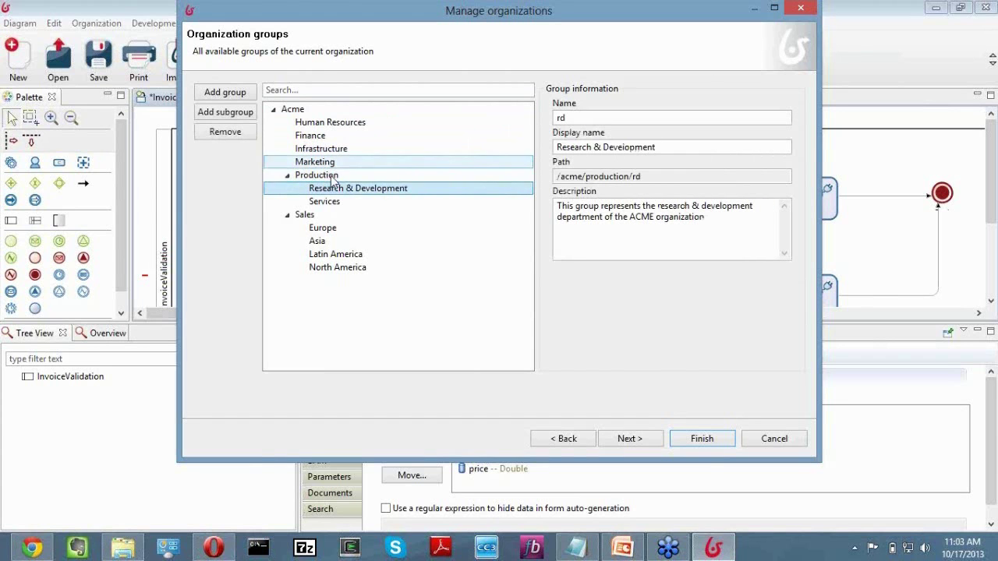
left_click(346, 202)
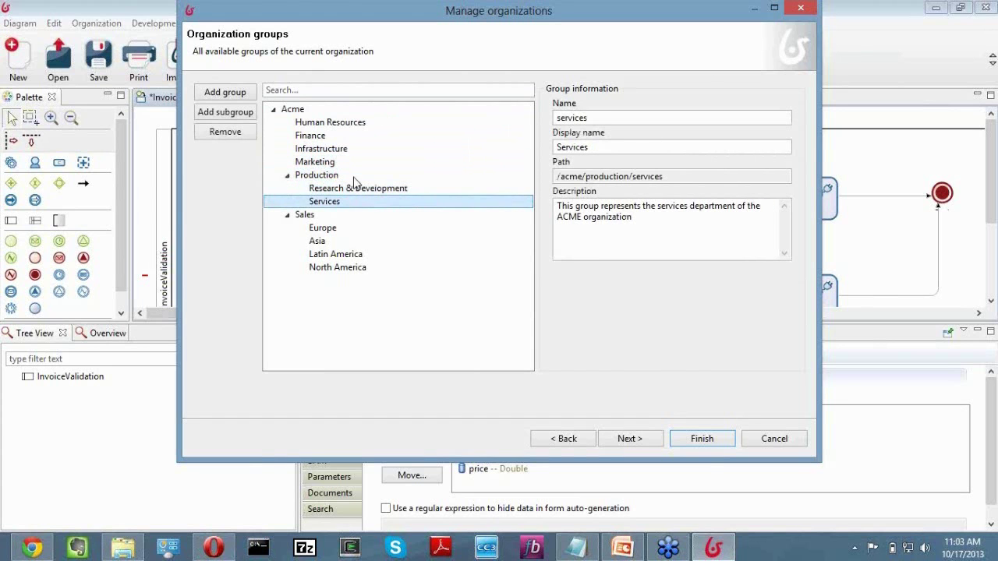
Inspect the member role and its display name, then continue to the Acme users list.
left_click(630, 439)
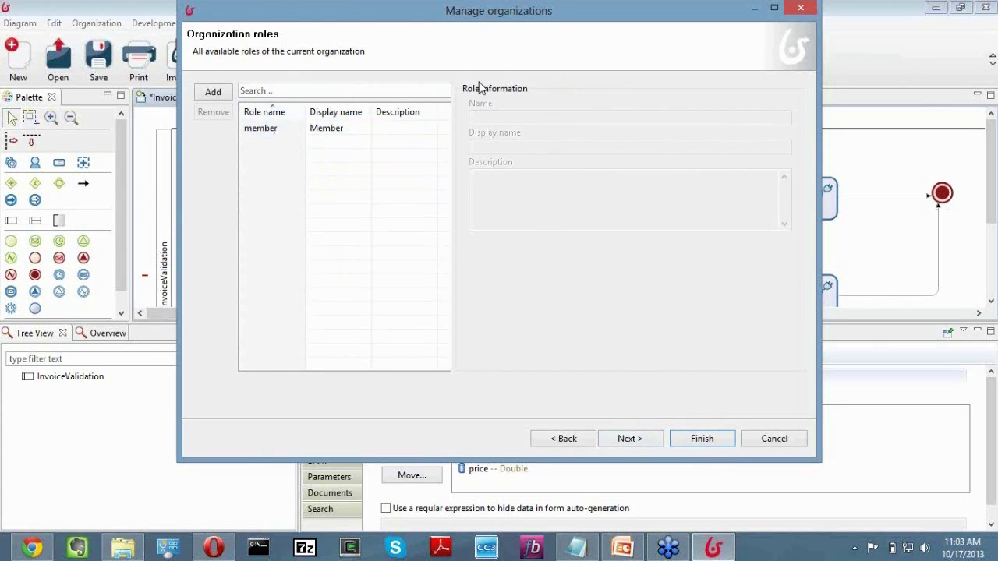
left_click(268, 129)
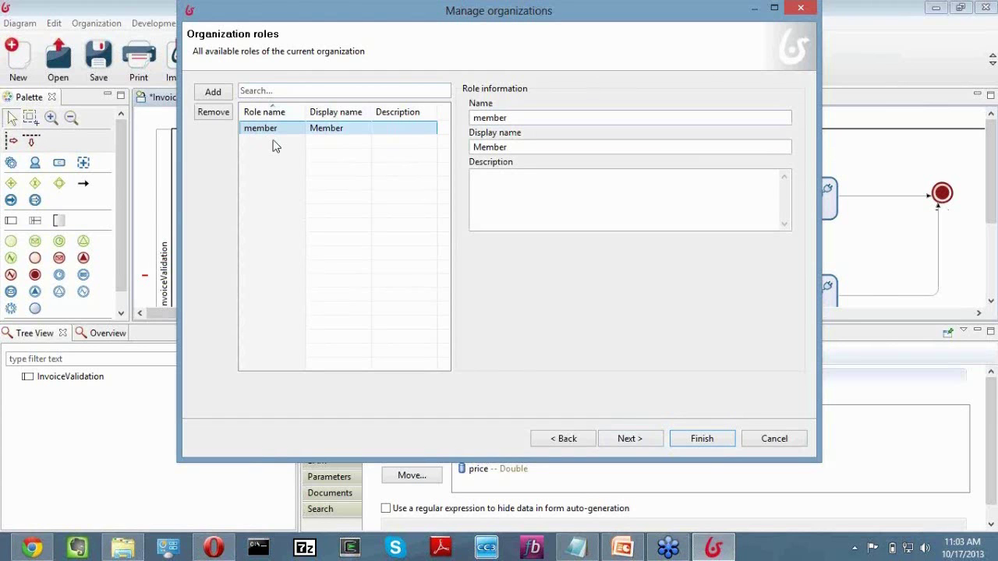
left_click(323, 132)
left_click(629, 439)
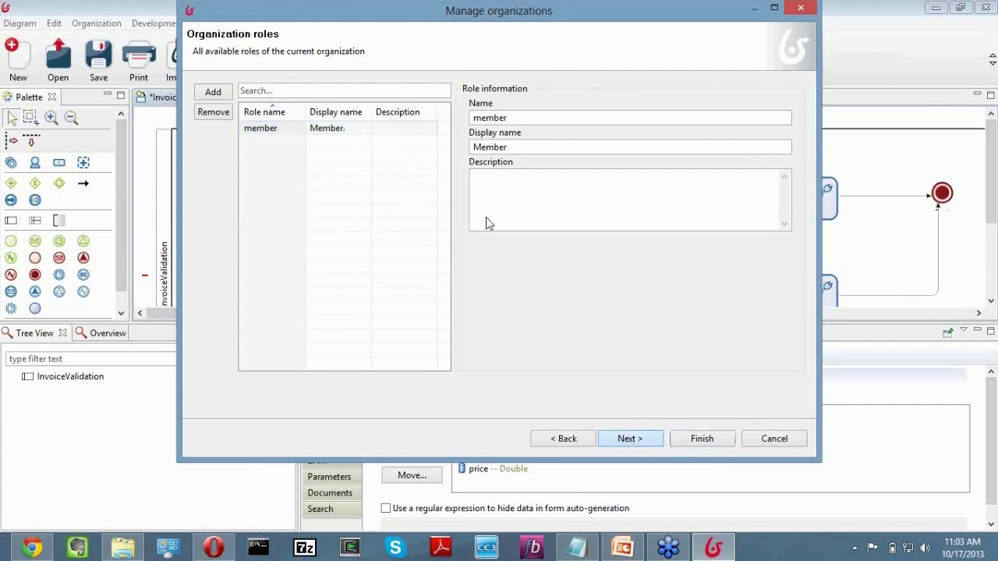
left_click_drag(443, 171, 296, 134)
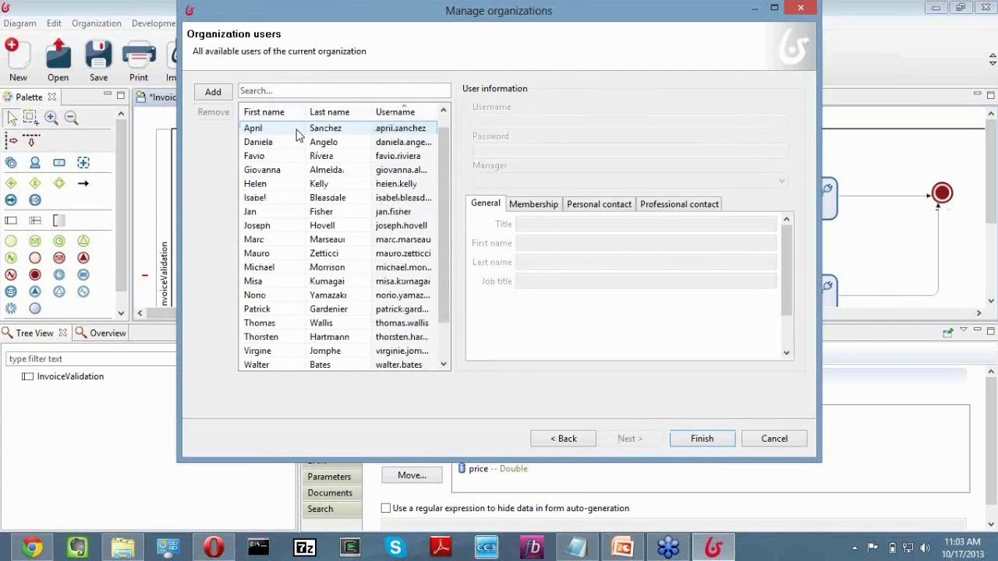
Review the first user's General, Membership and Personal contact tabs, then the last user's general details.
left_click(297, 134)
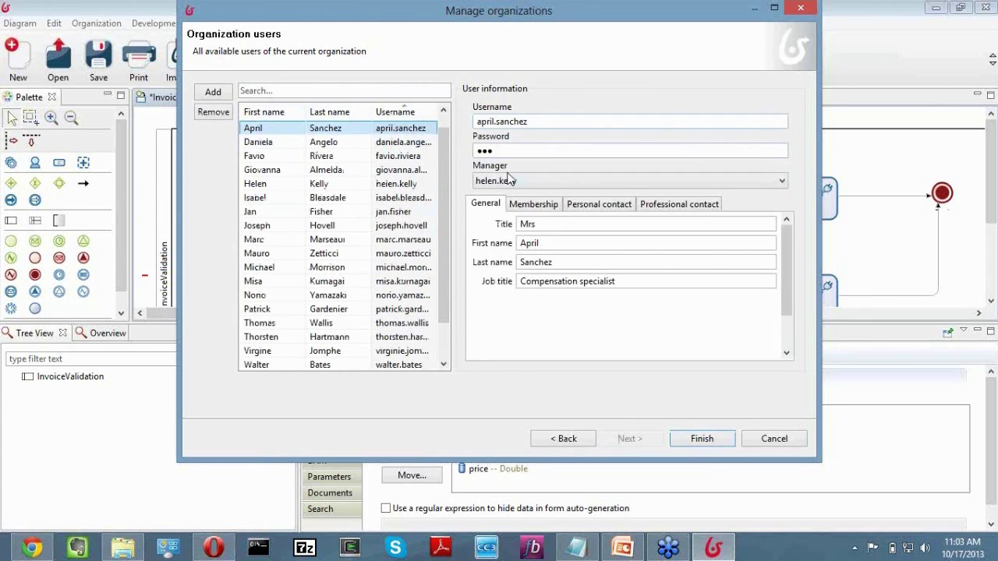
left_click(534, 205)
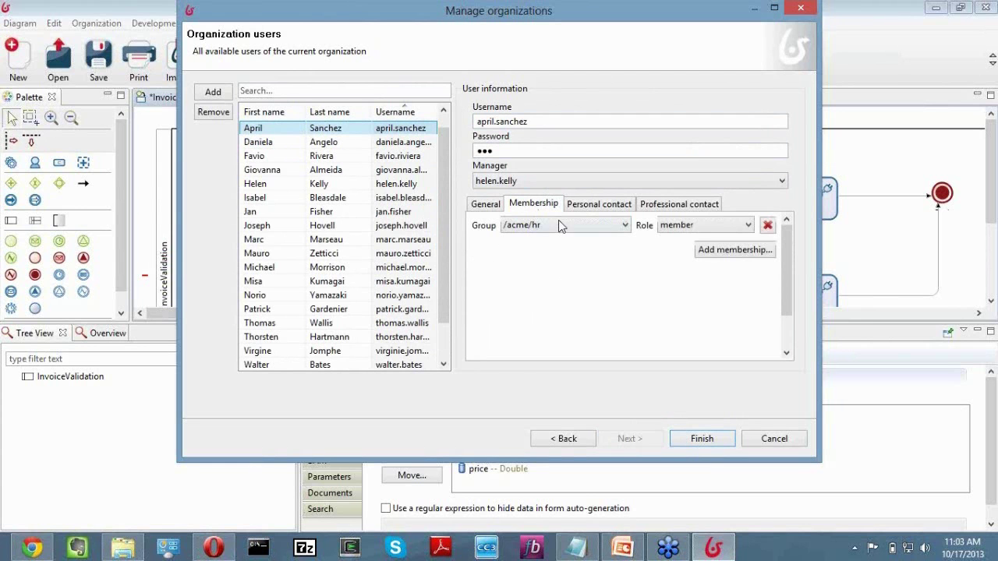
left_click(591, 205)
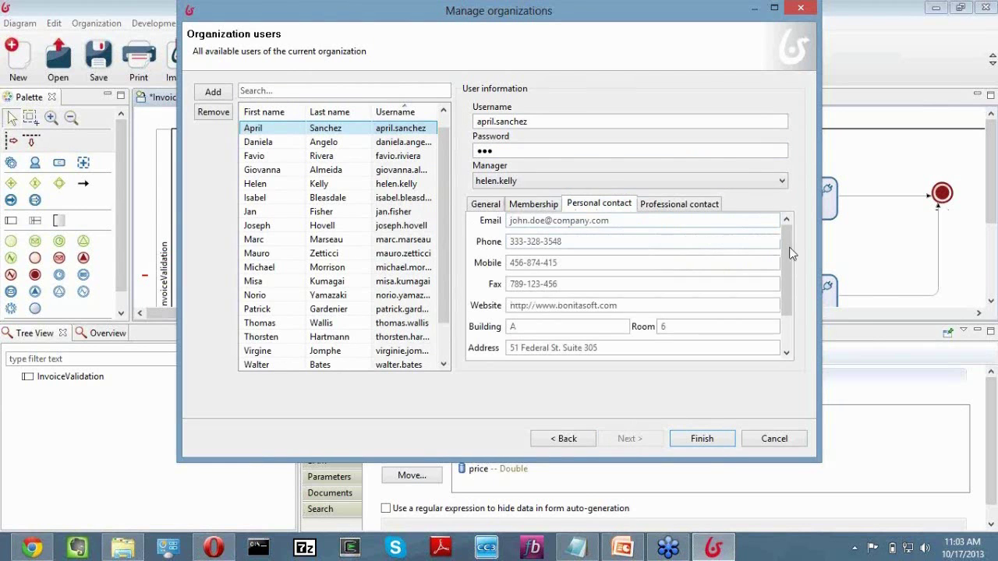
scroll(792, 254, "down", 3)
scroll(792, 228, "up", 3)
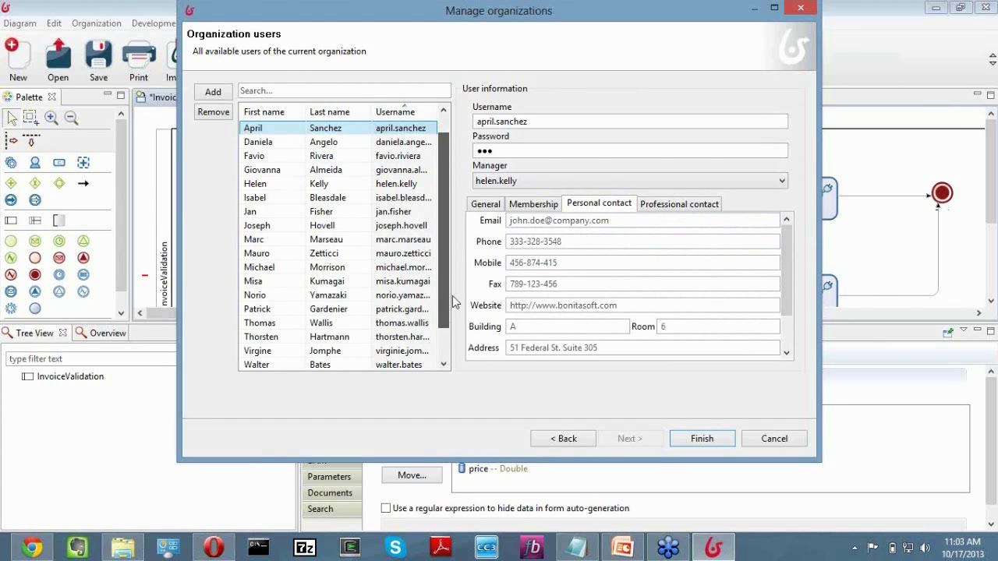
scroll(456, 303, "down", 1)
left_click(347, 337)
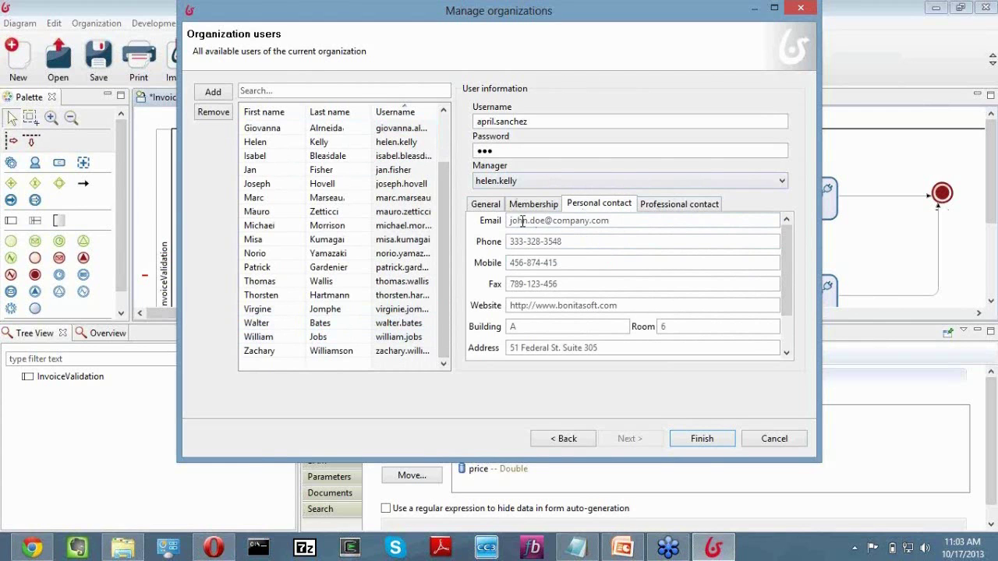
left_click(490, 206)
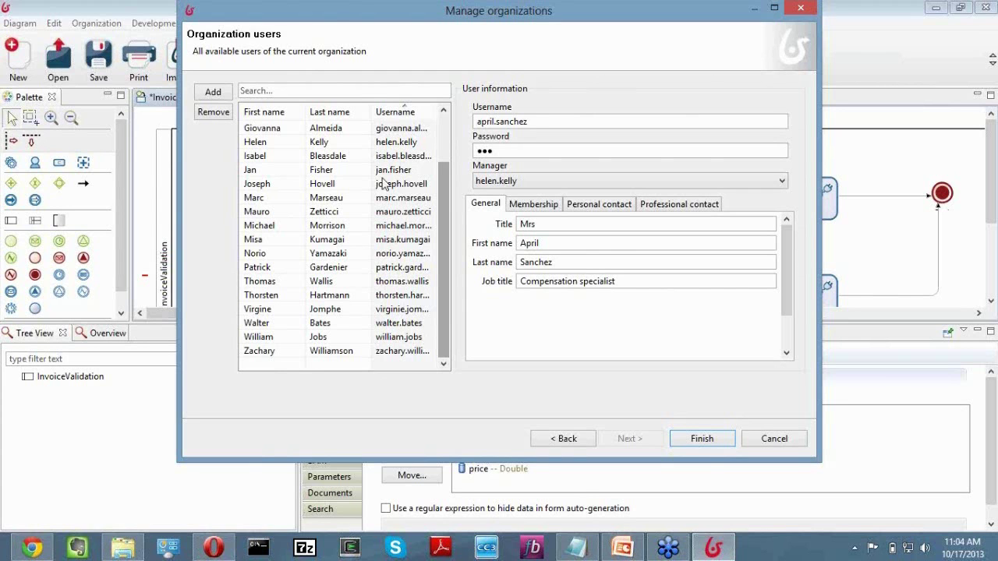
View another user's details and manager, then cancel out of Manage organizations.
left_click_drag(447, 197, 451, 156)
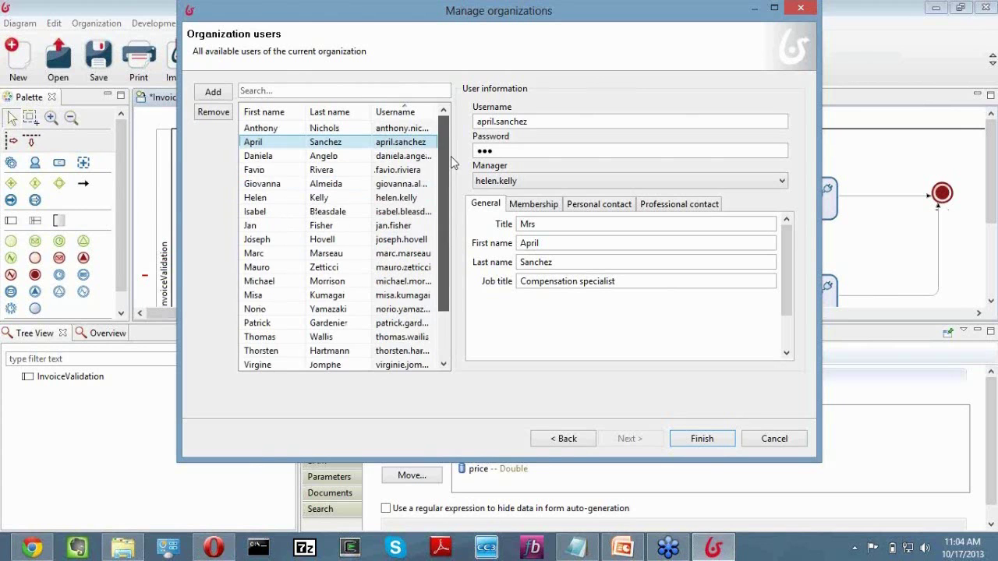
left_click(354, 158)
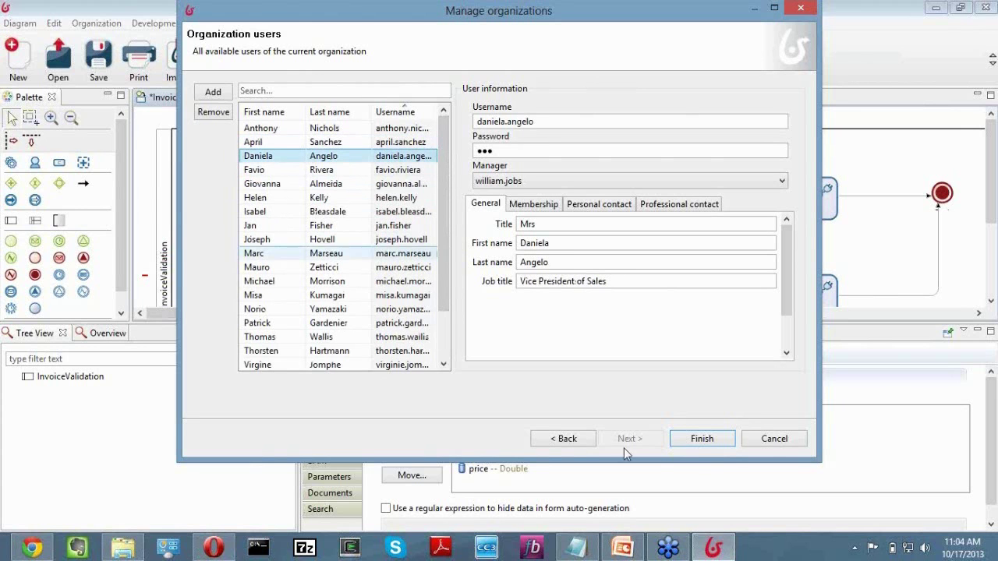
left_click(774, 438)
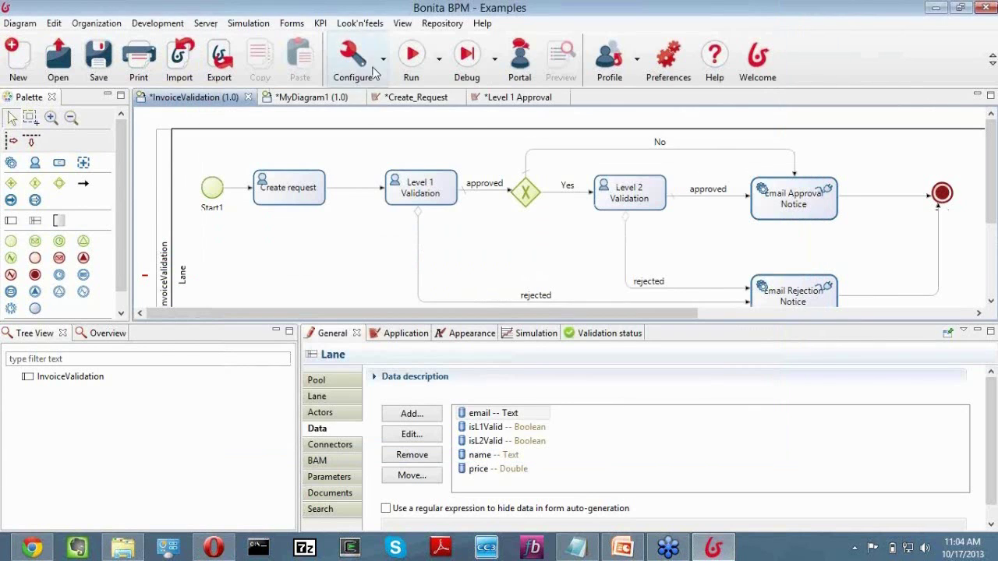
Glance at the Local actor mapping, cancel, and show the lane's Actors settings for Requestor.
left_click(383, 61)
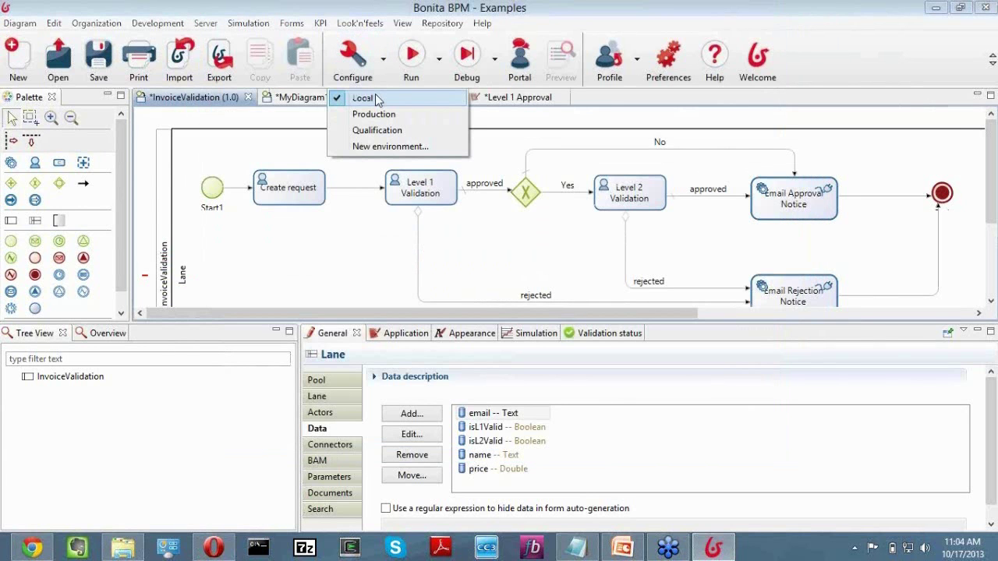
left_click(378, 99)
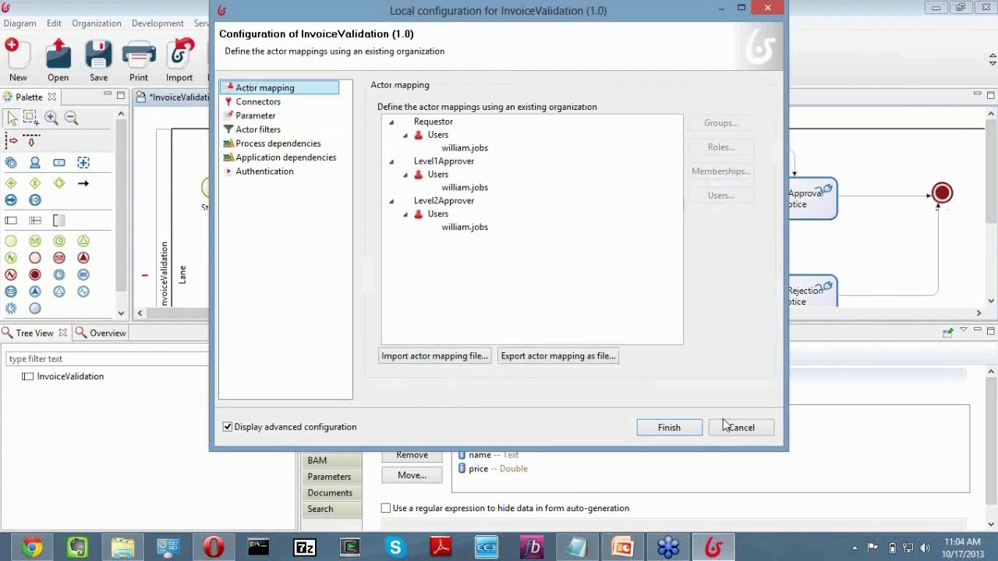
left_click(718, 423)
left_click(320, 413)
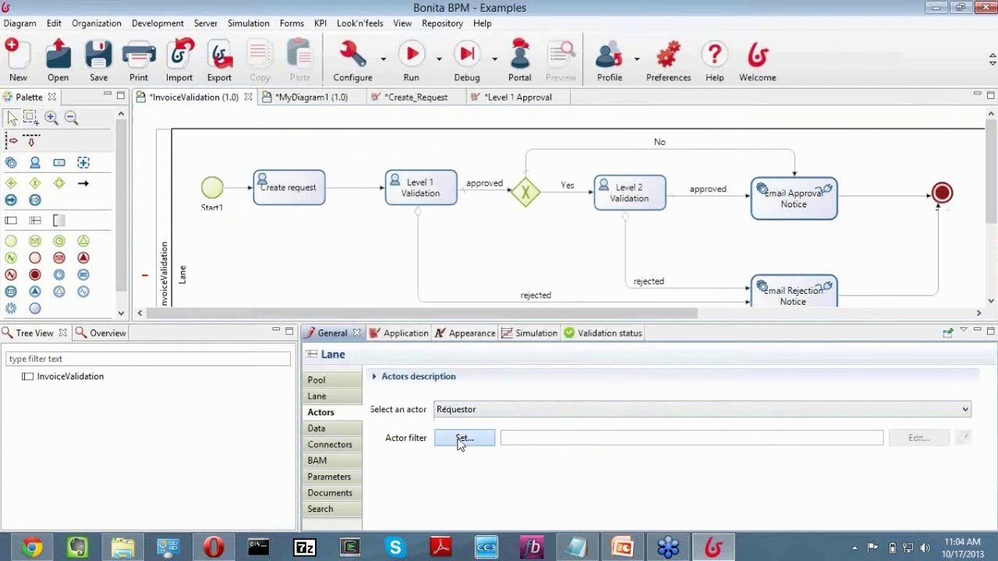
Browse the Process actor filters Single user, Task performer, Initiator and user-manager, then close without choosing.
left_click(460, 441)
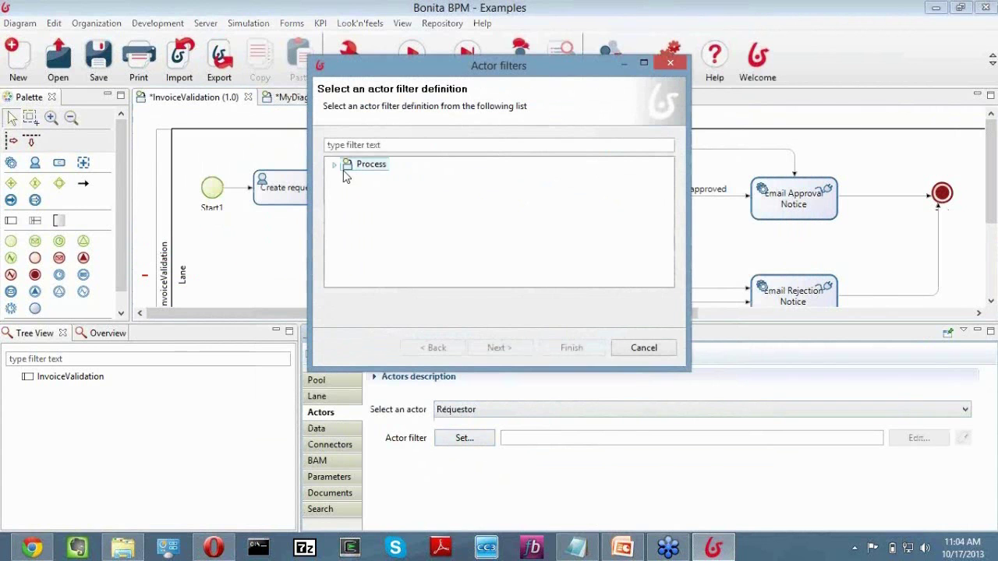
left_click(334, 166)
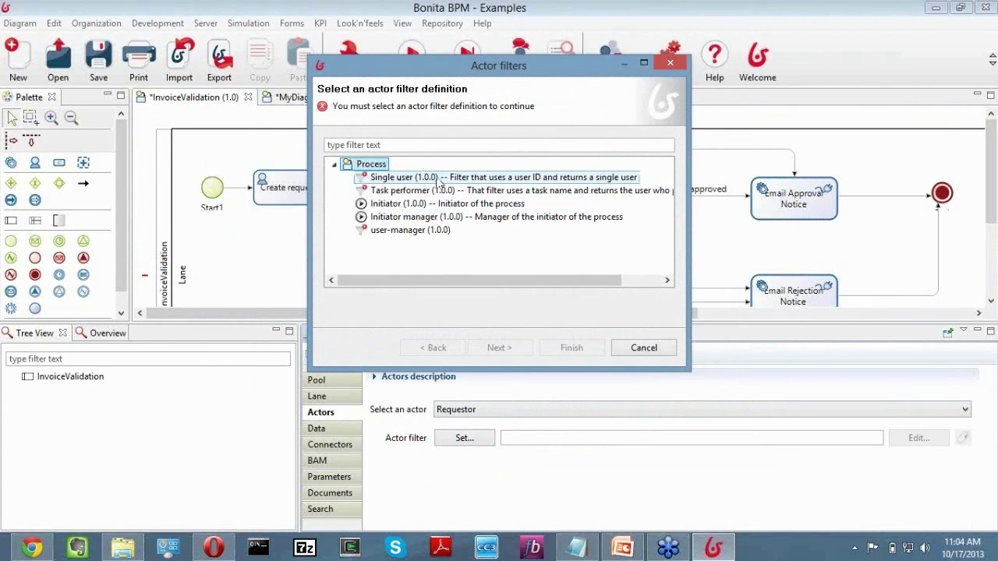
left_click(496, 179)
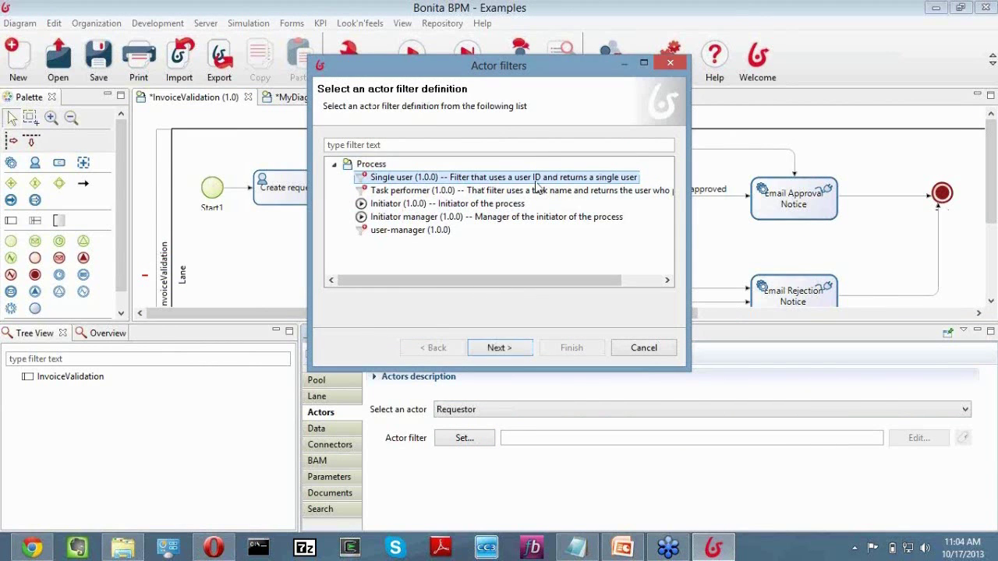
left_click(519, 192)
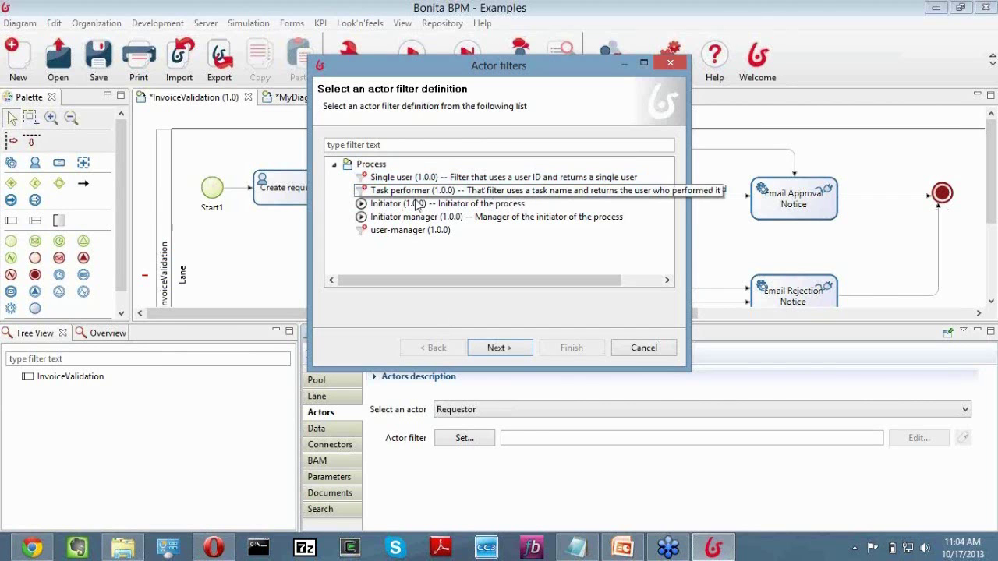
left_click(408, 207)
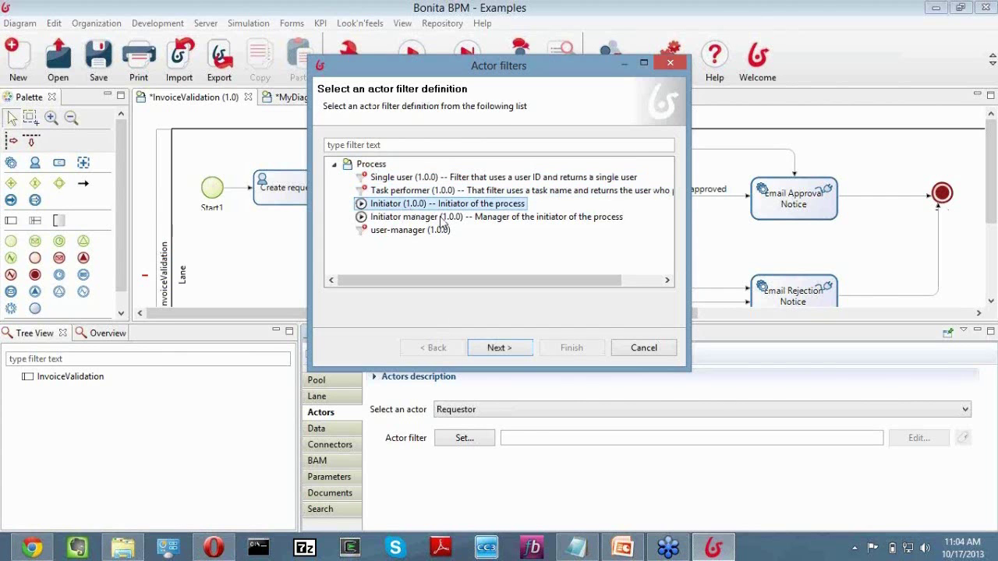
left_click(381, 232)
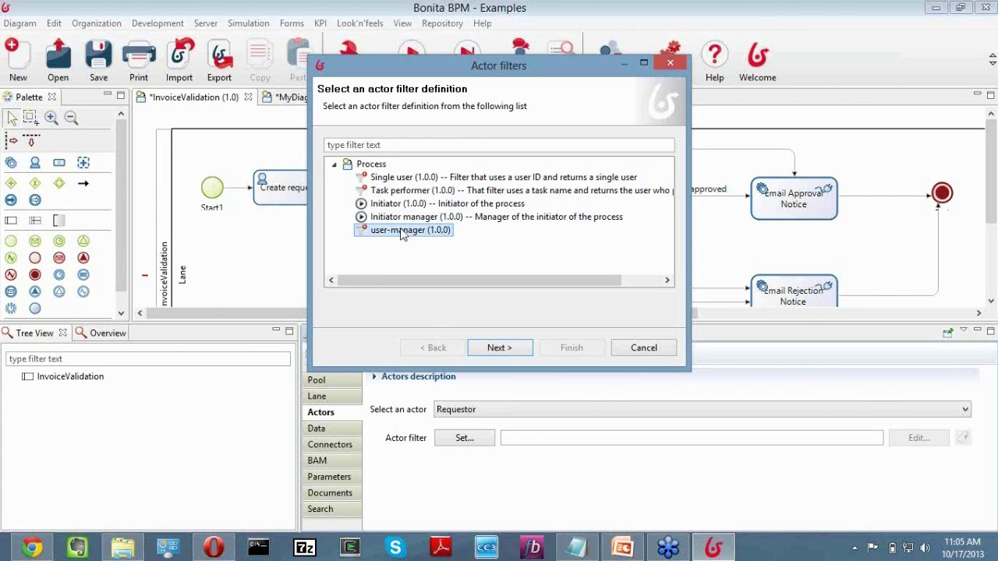
left_click(644, 348)
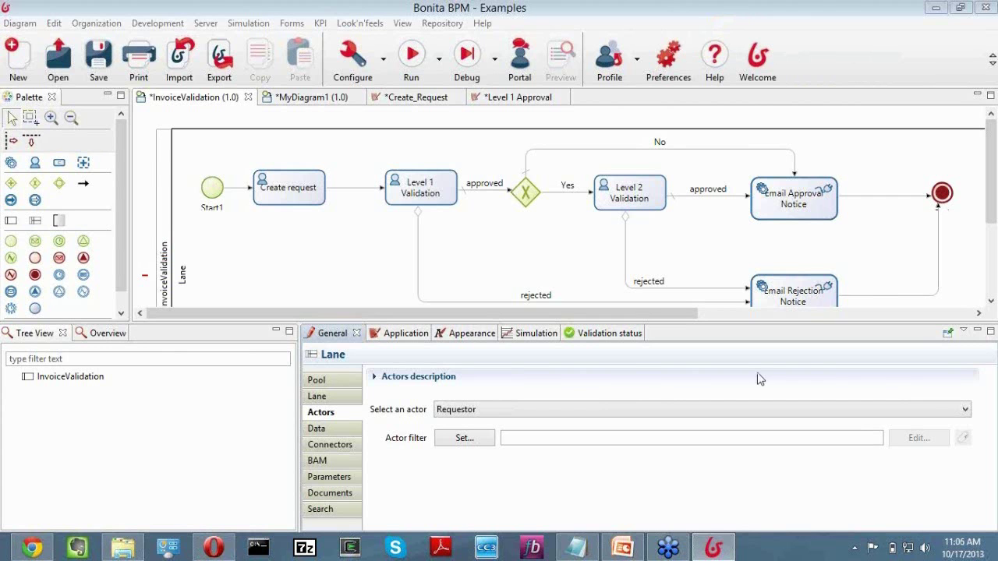
In PowerPoint, select slide 27 'Questions?' and start the slide show from it.
left_click(621, 542)
left_click(166, 402)
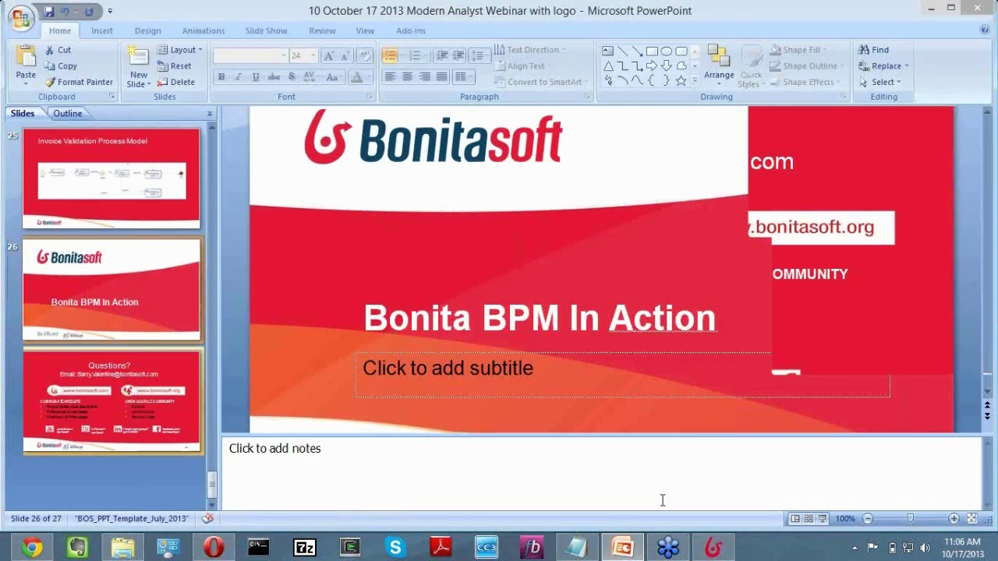
left_click(822, 519)
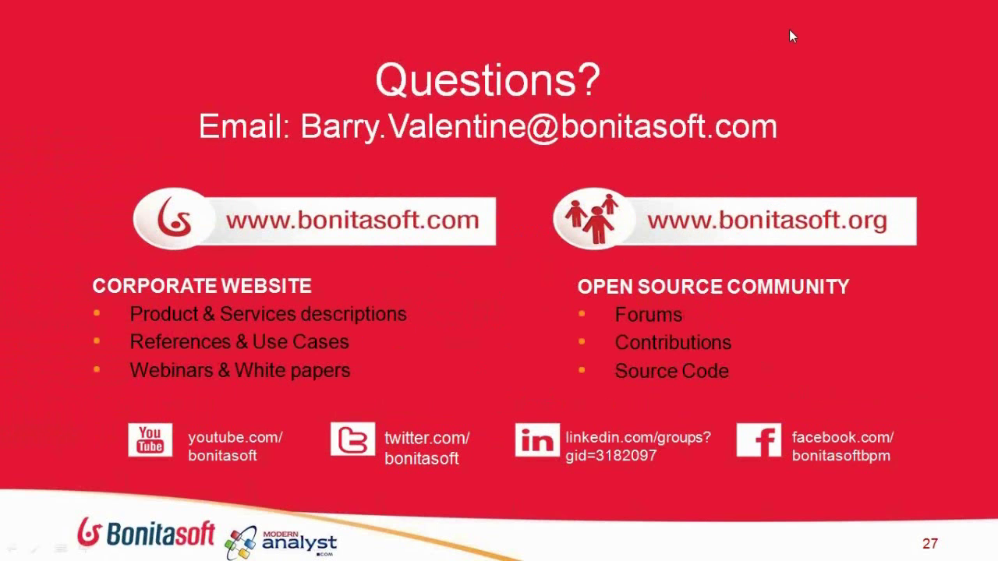